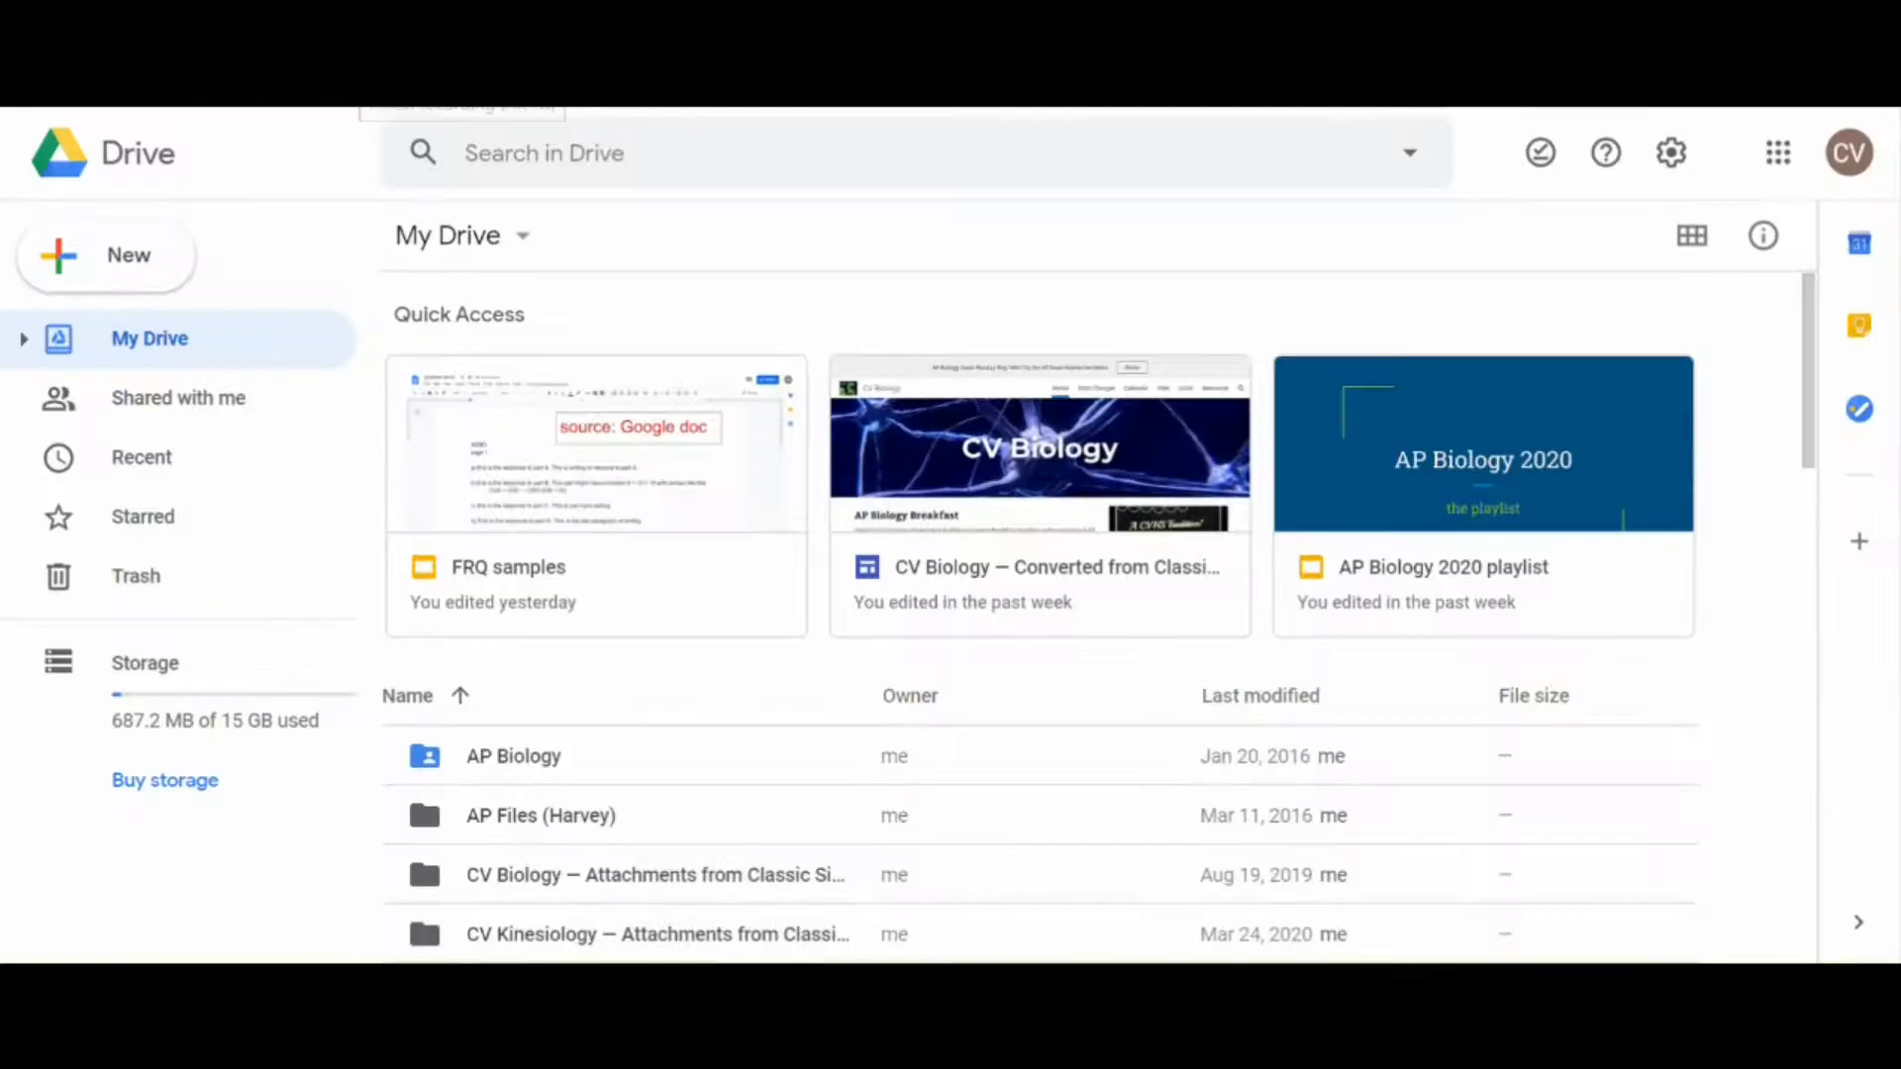
Step: Create a blank spreadsheet and title it with the person's first name in possessive form followed by "Swimming Diet Plan"
{"action": "left_click", "coordinate": [138, 284]}
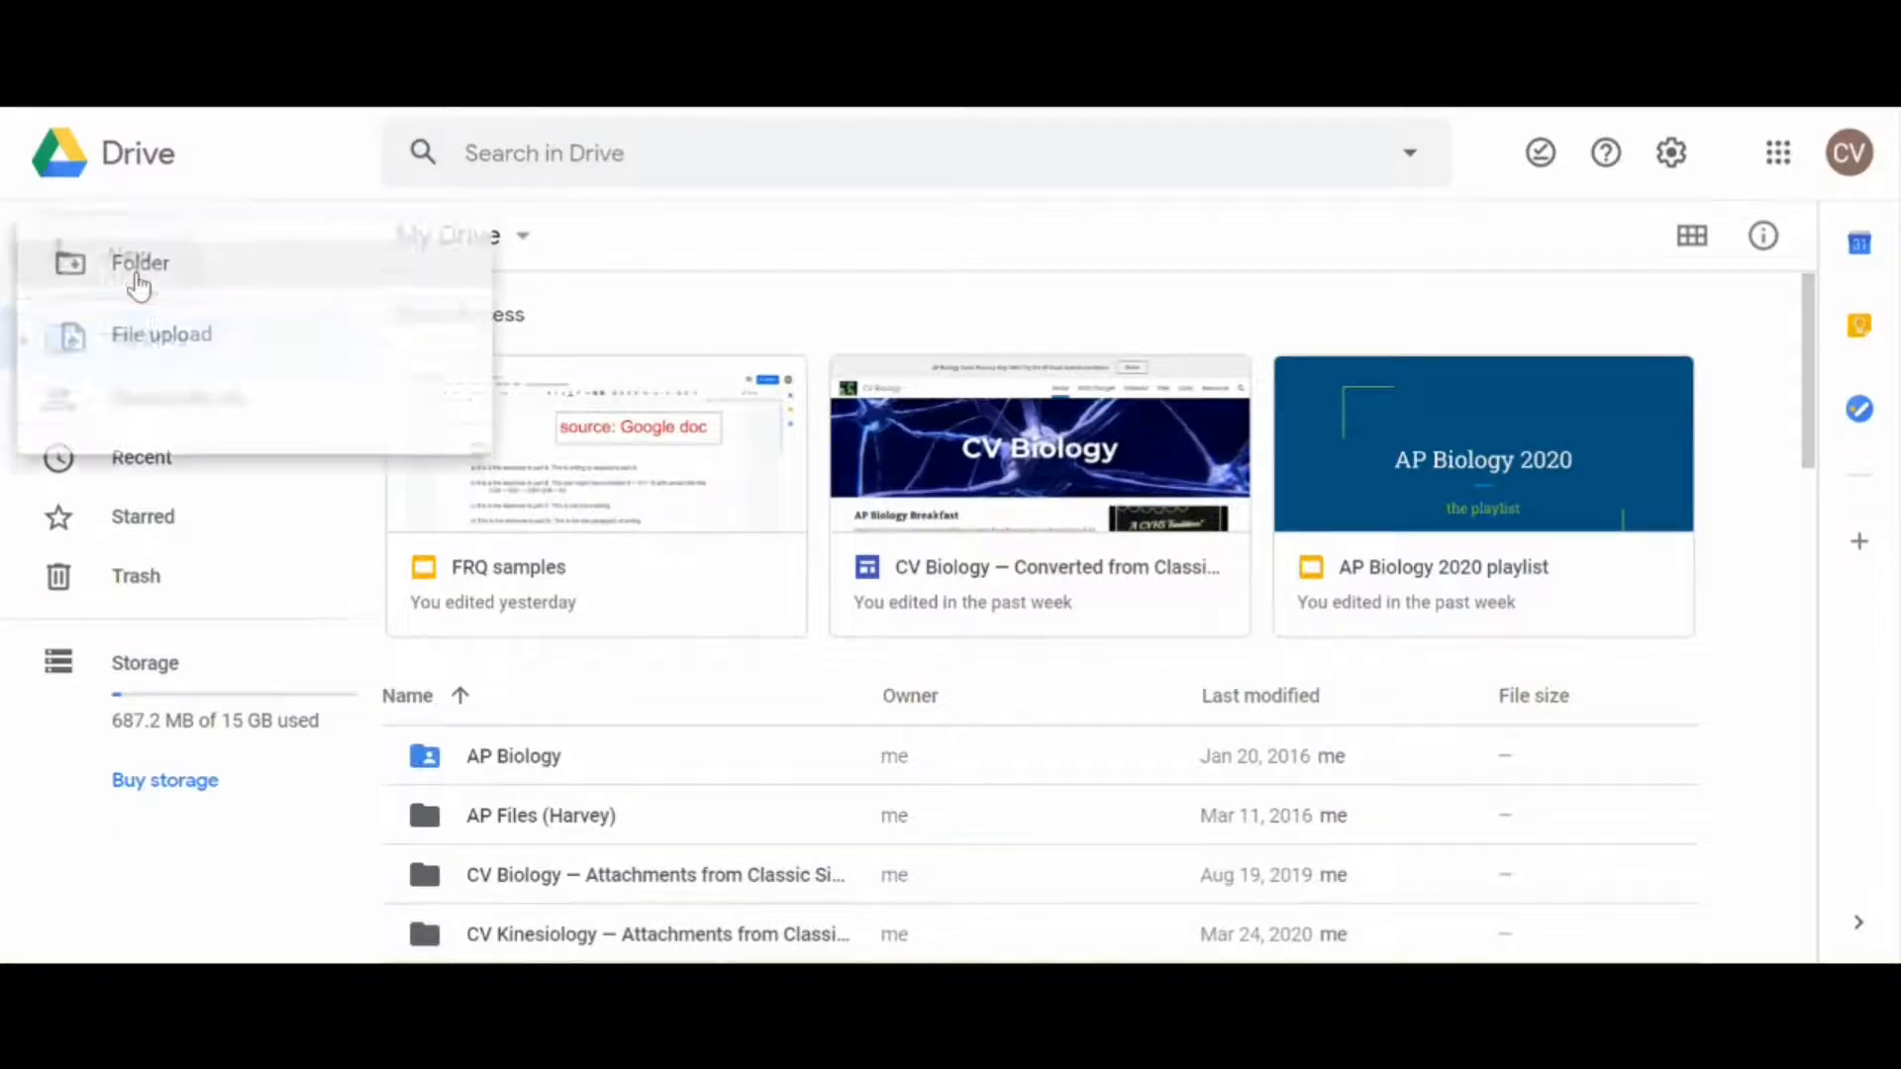
{"action": "left_click", "coordinate": [185, 510]}
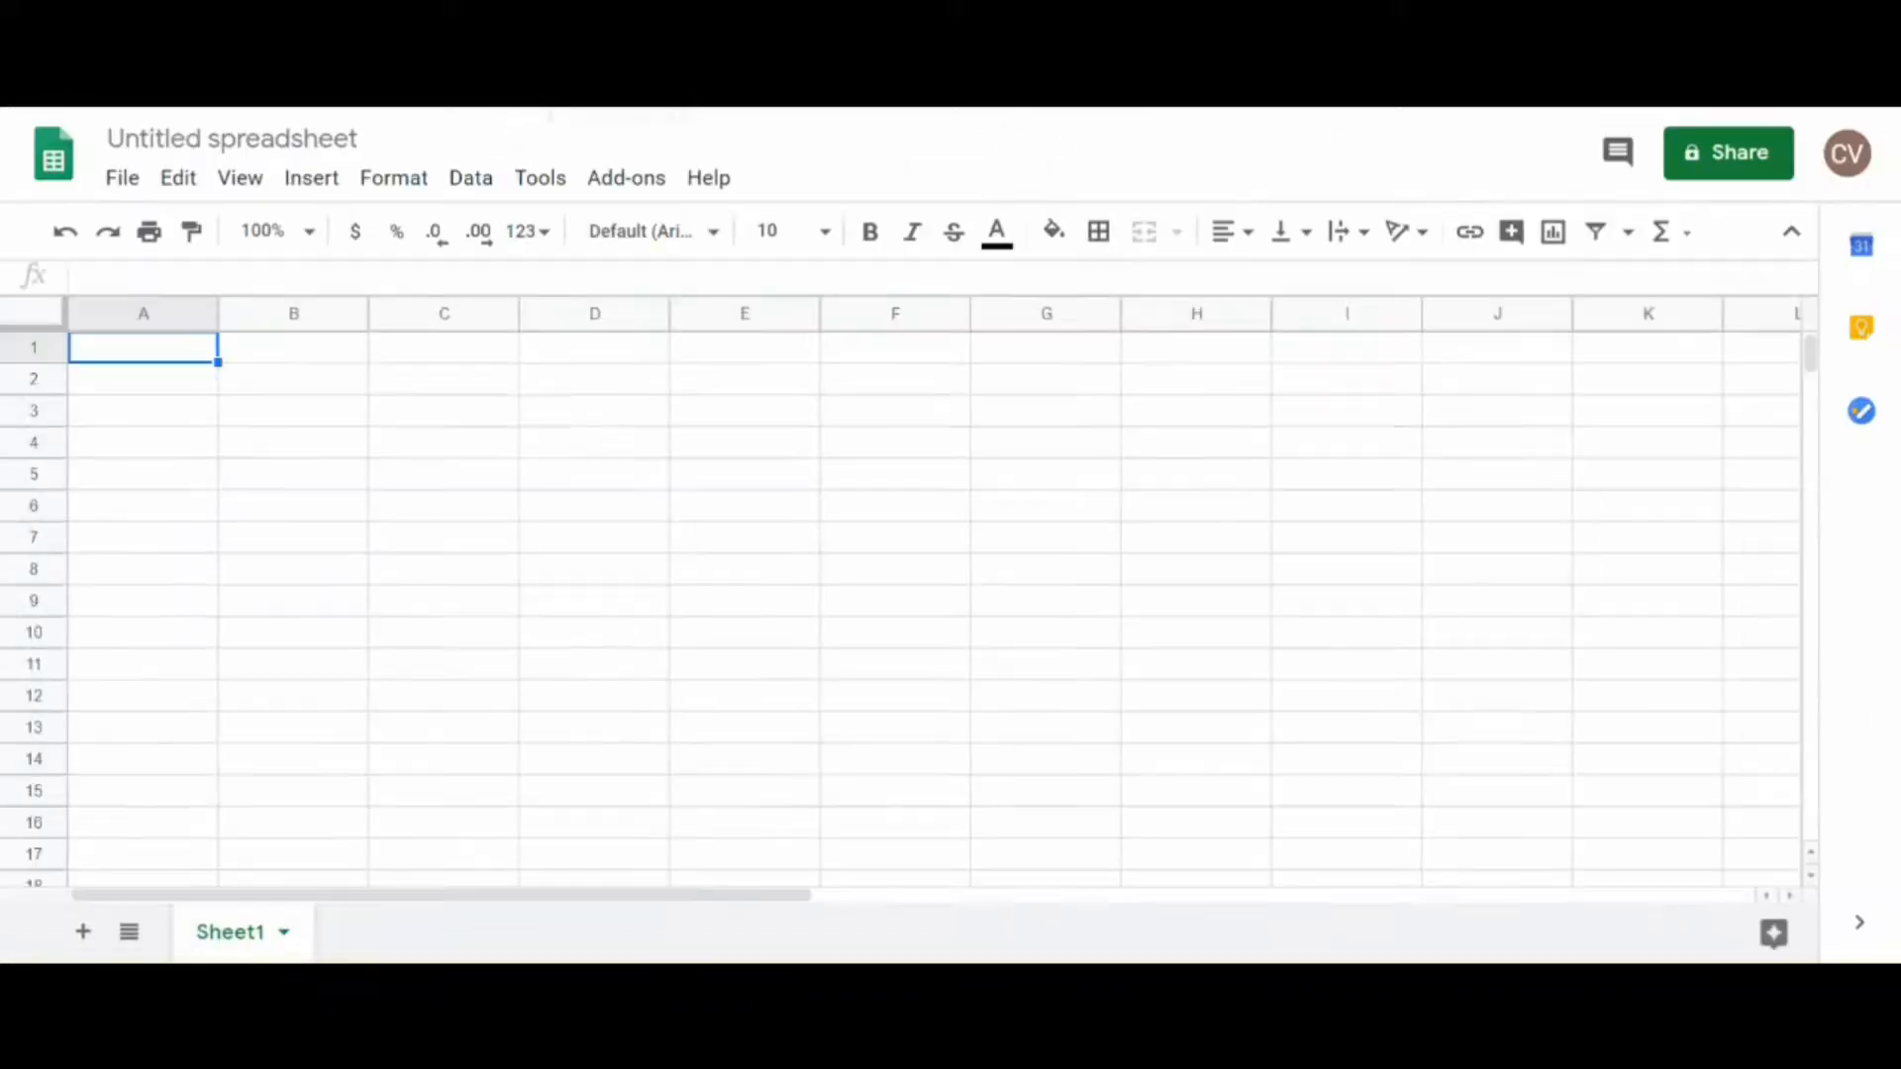
{"action": "left_click", "coordinate": [223, 144]}
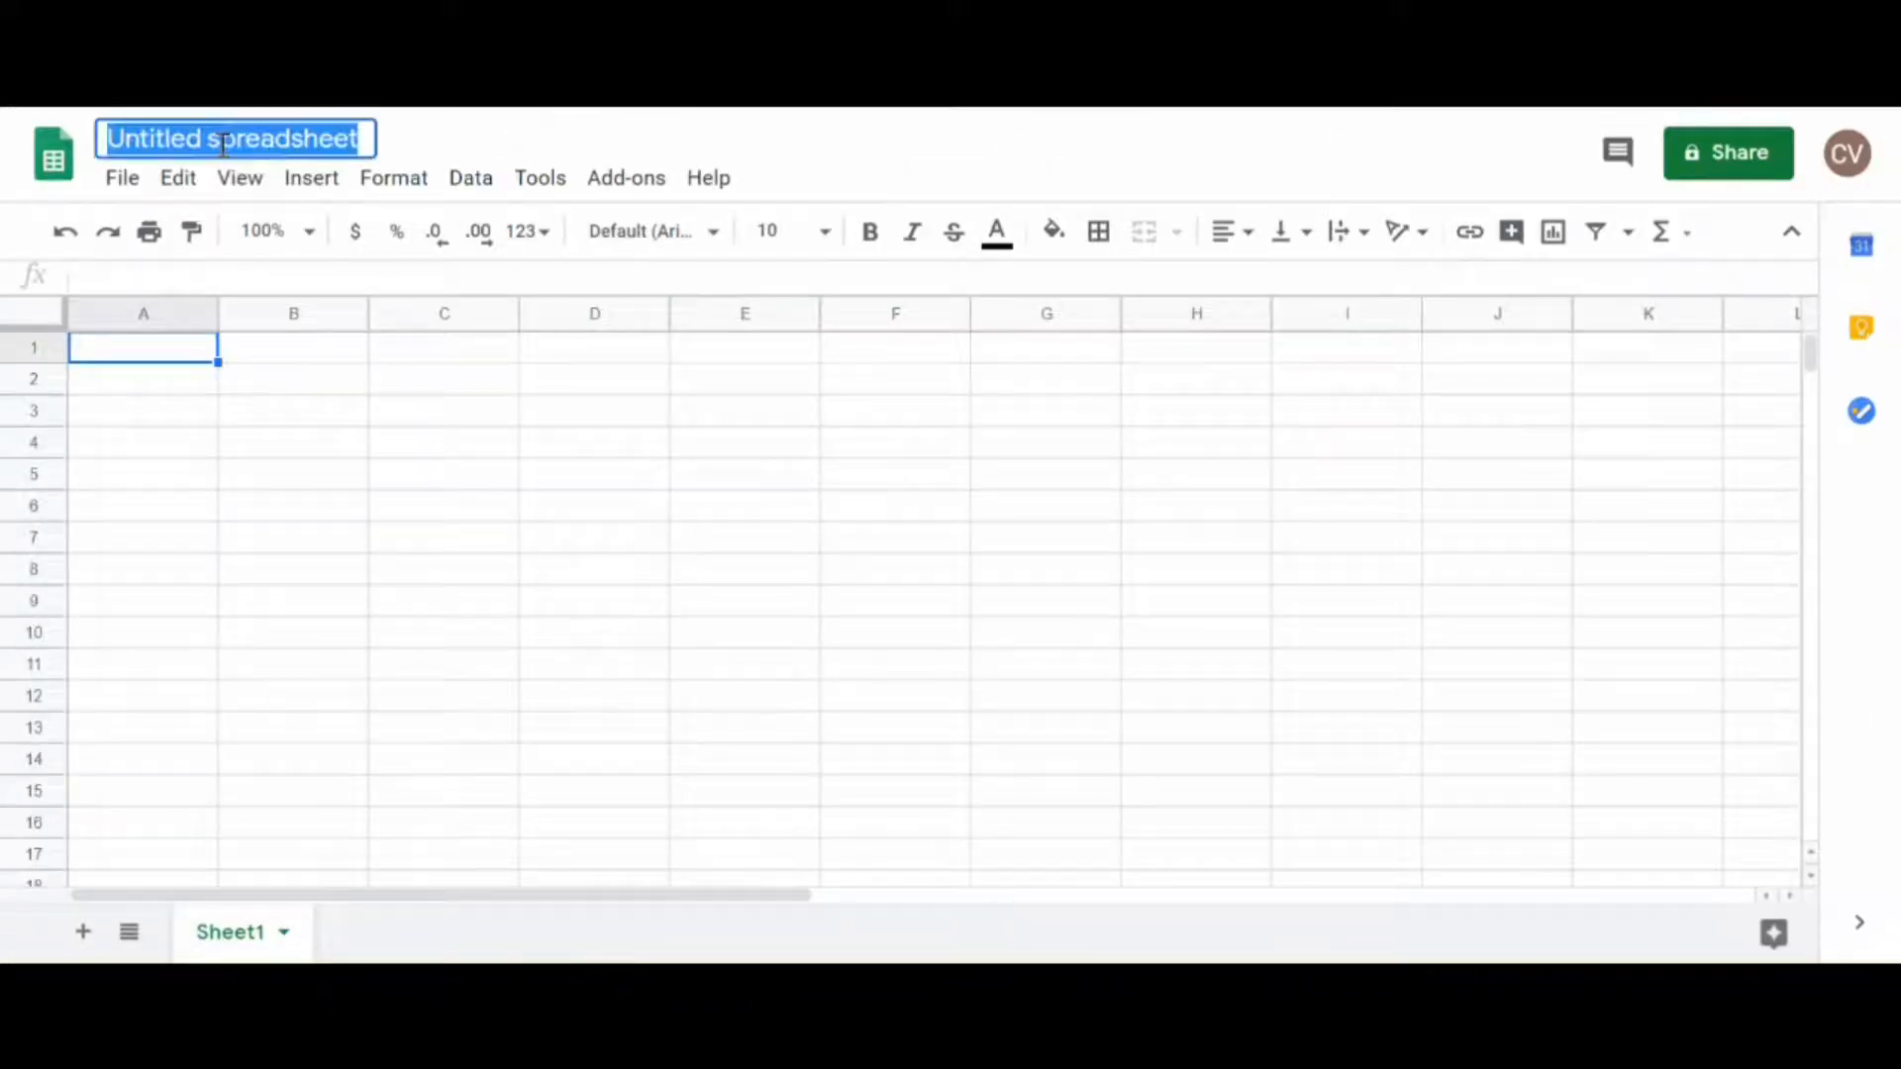
{"action": "type", "text": "Krist"}
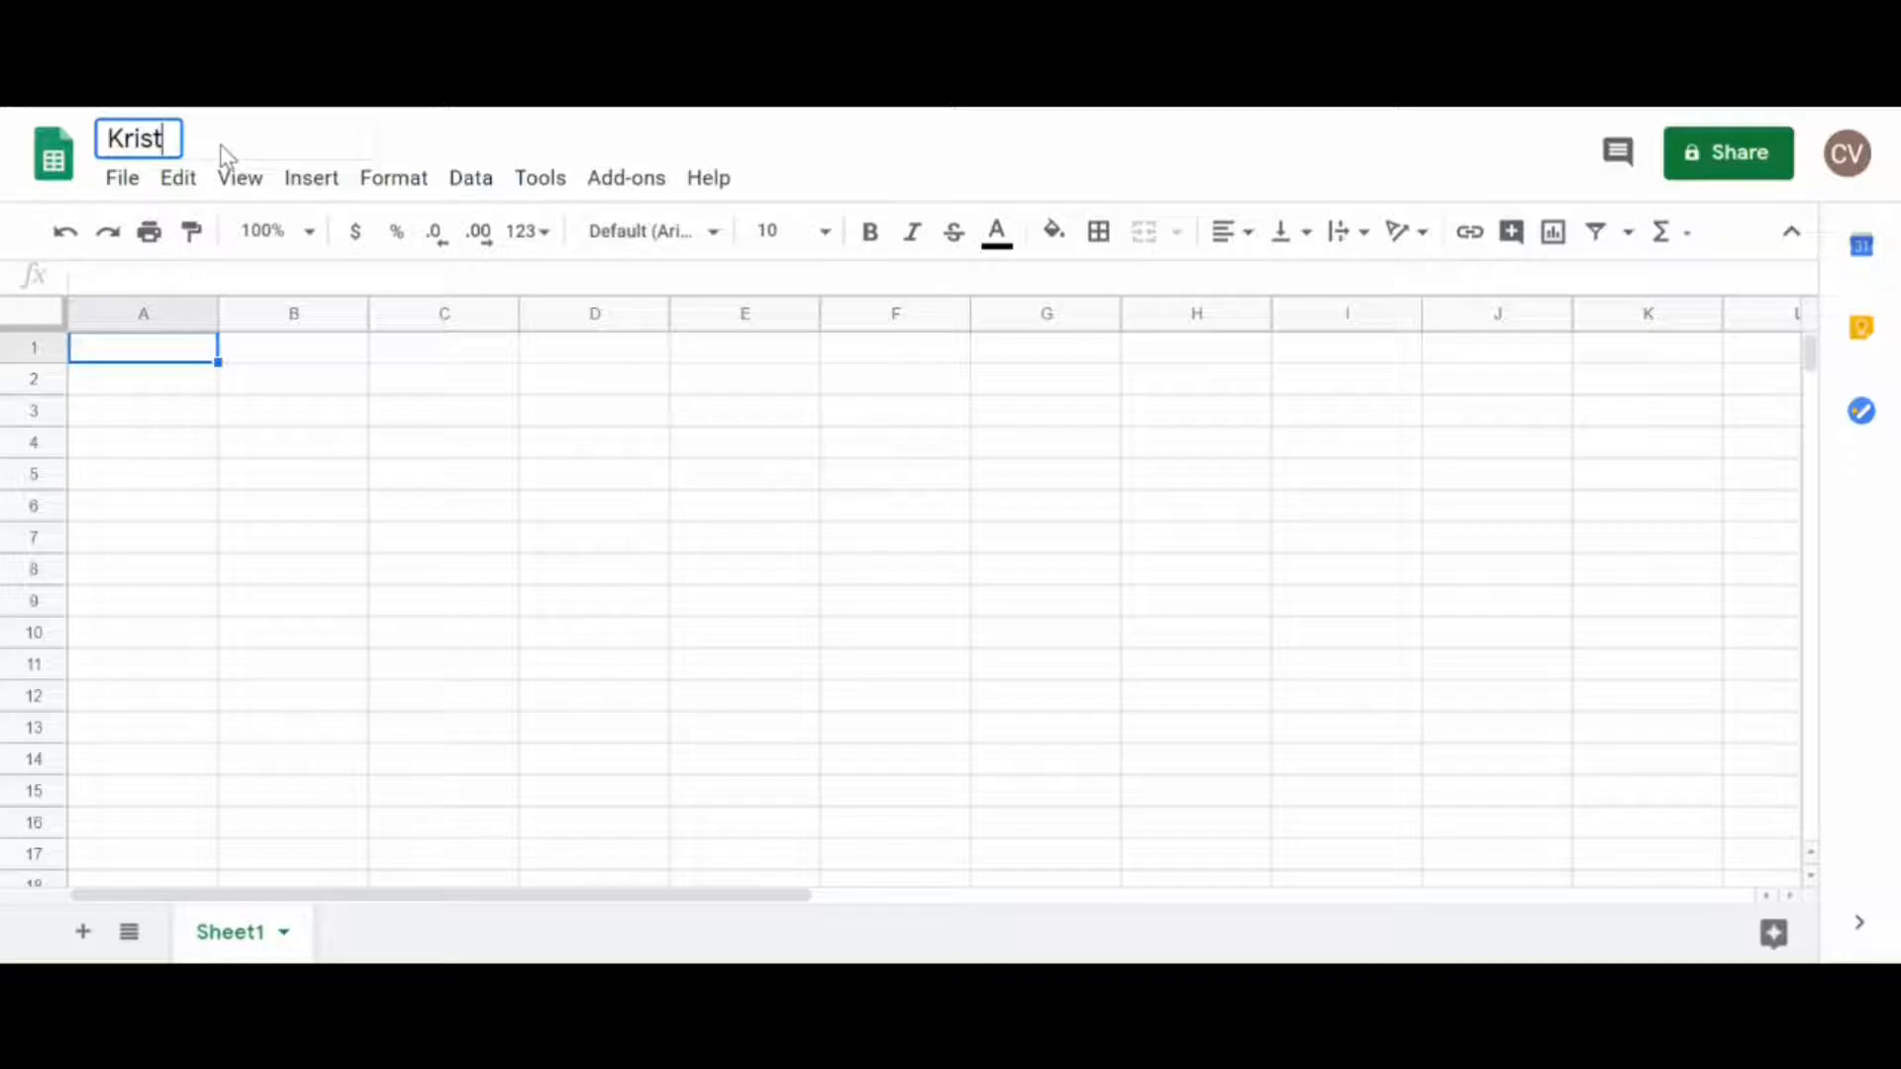
{"action": "type", "text": "en's Swimming"}
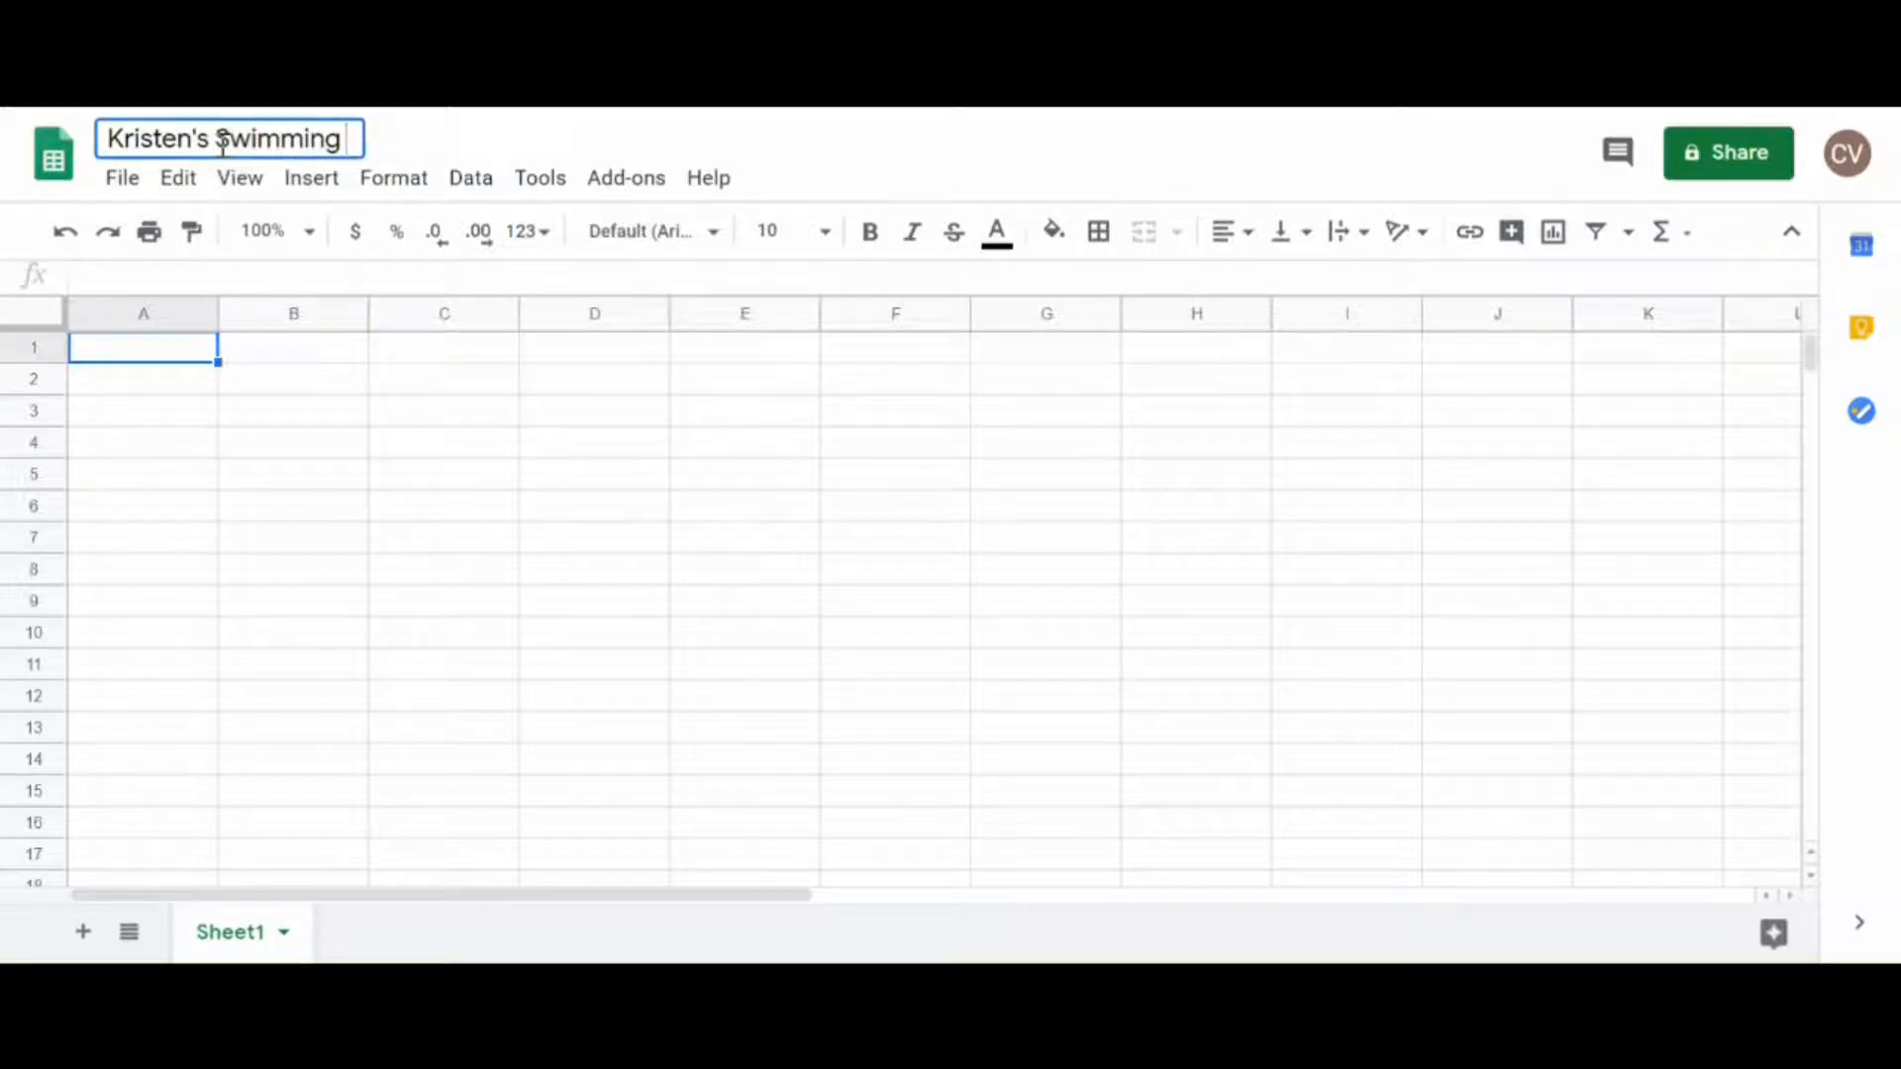
{"action": "type", "text": " Diet Plan"}
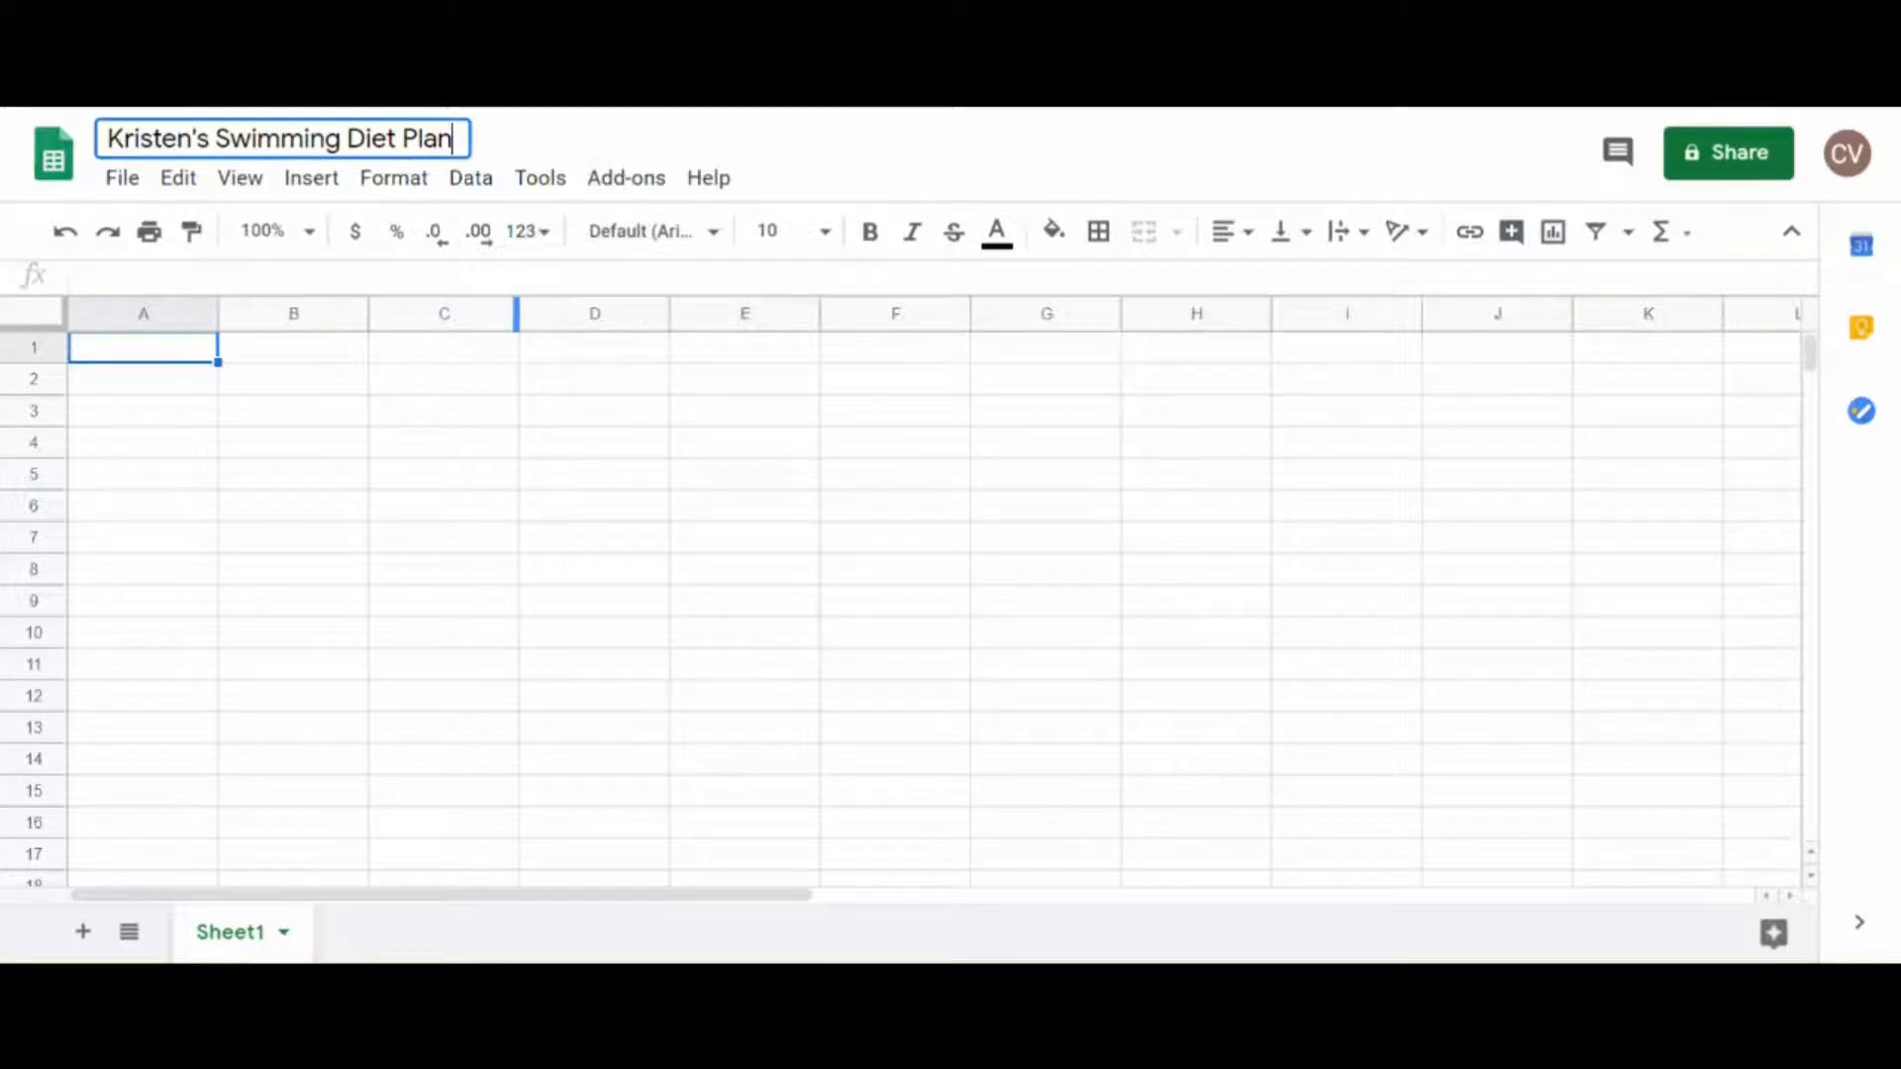
{"action": "key", "text": "Return"}
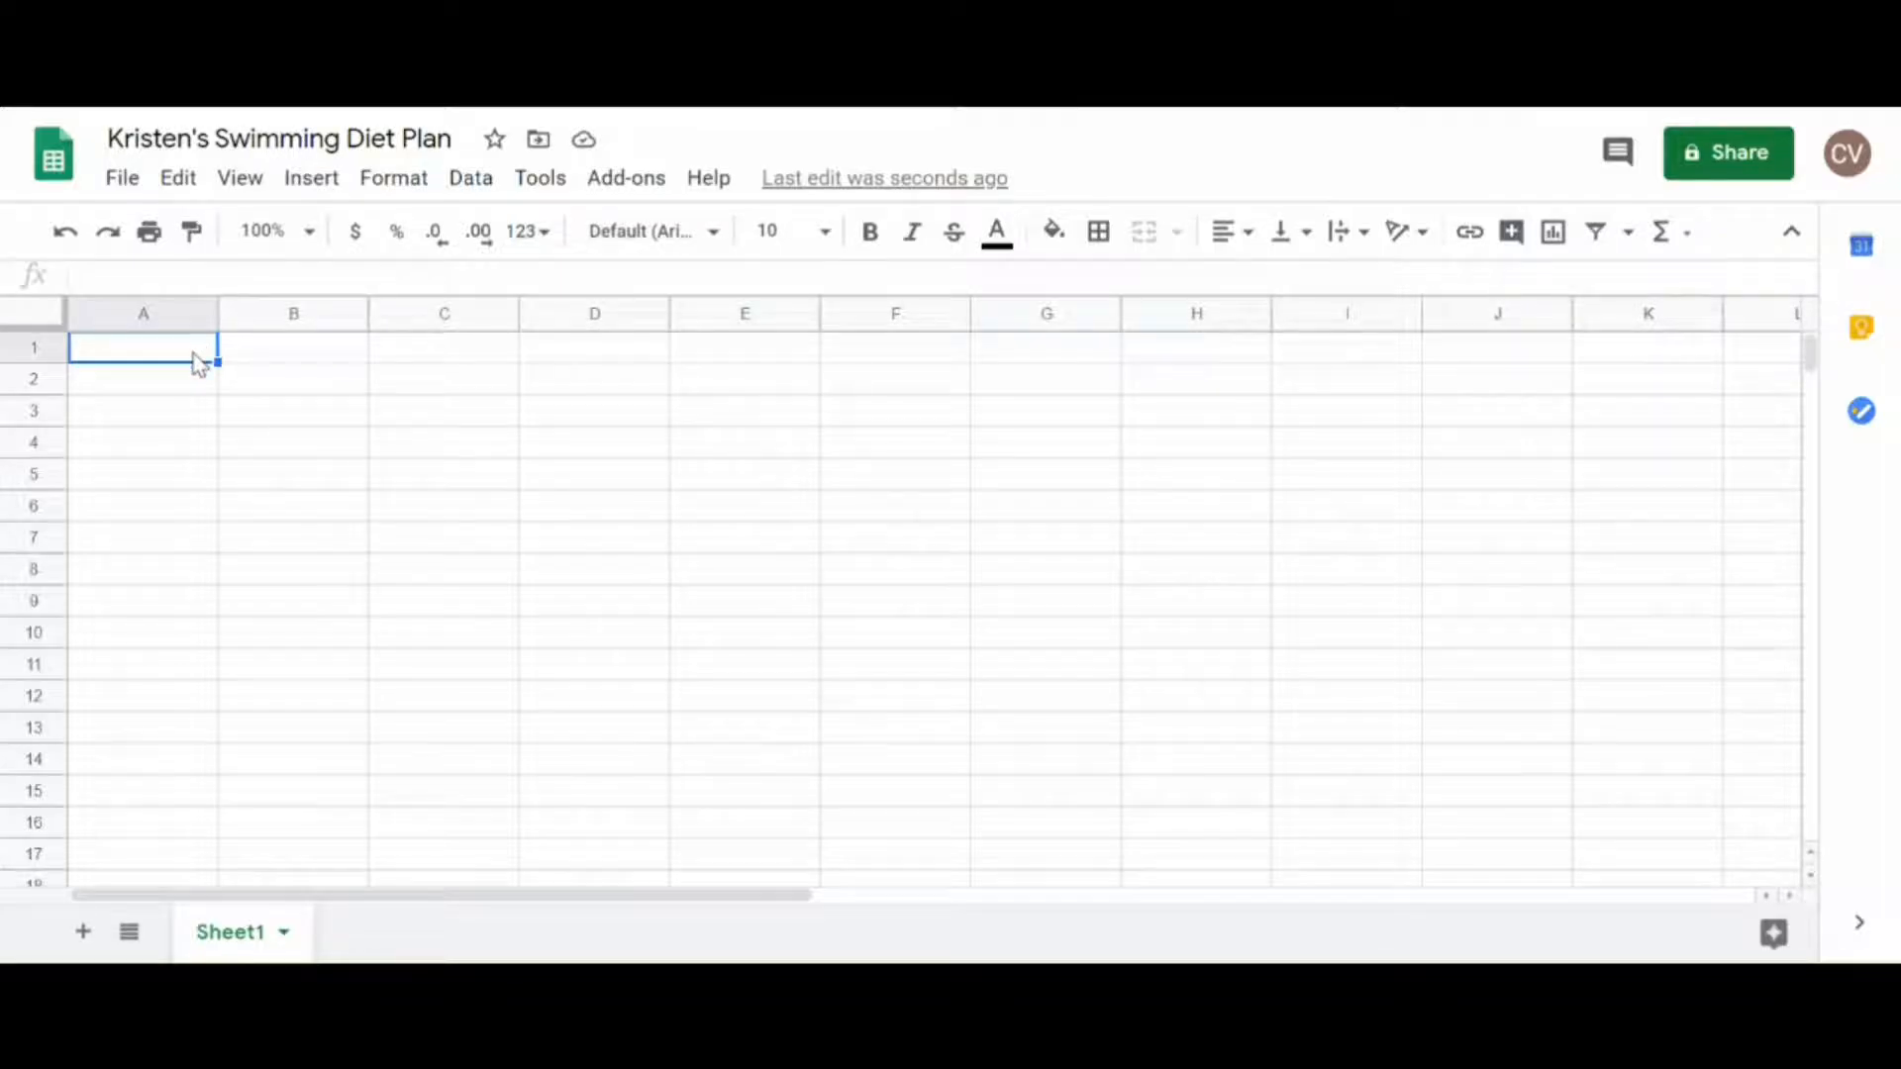
Step: Enter the column headers Meals, Food Item and Quantity in cells A1 to C1
{"action": "type", "text": "Meals"}
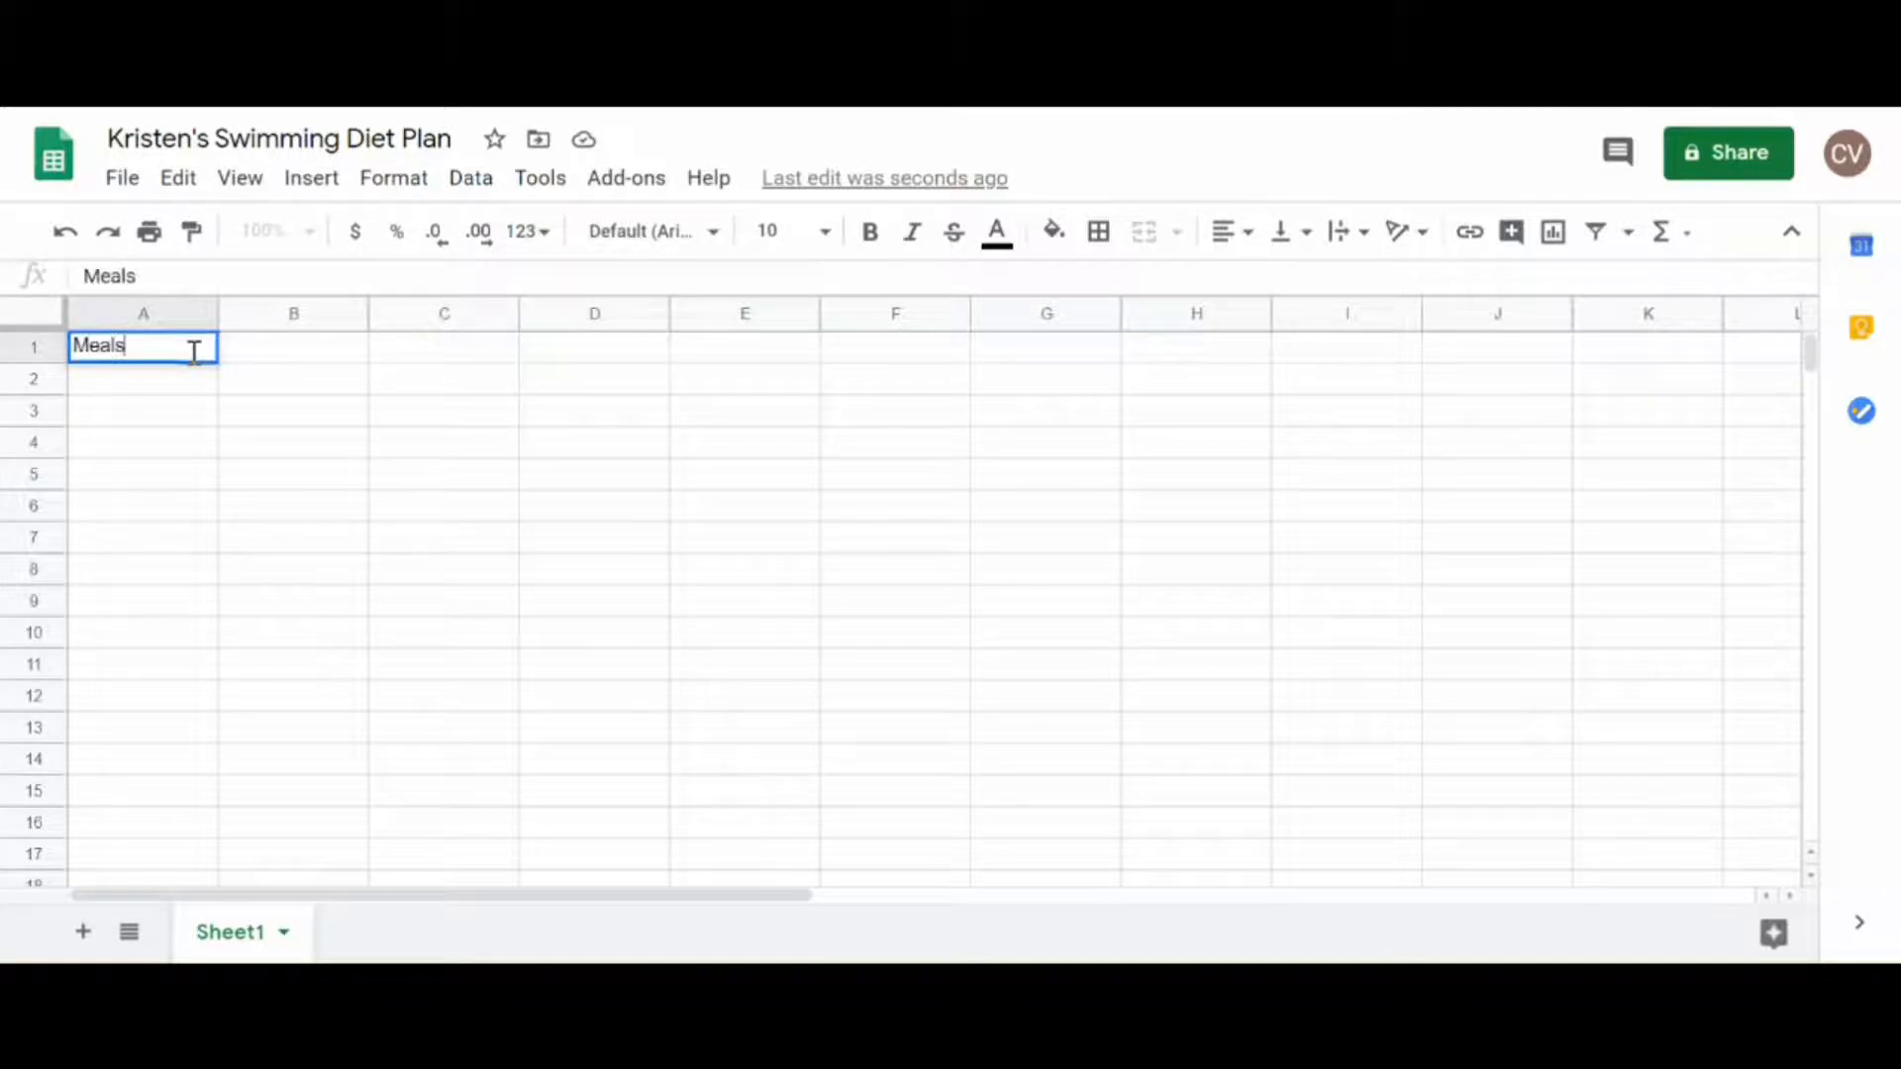
{"action": "key", "text": "Tab"}
{"action": "type", "text": "Food"}
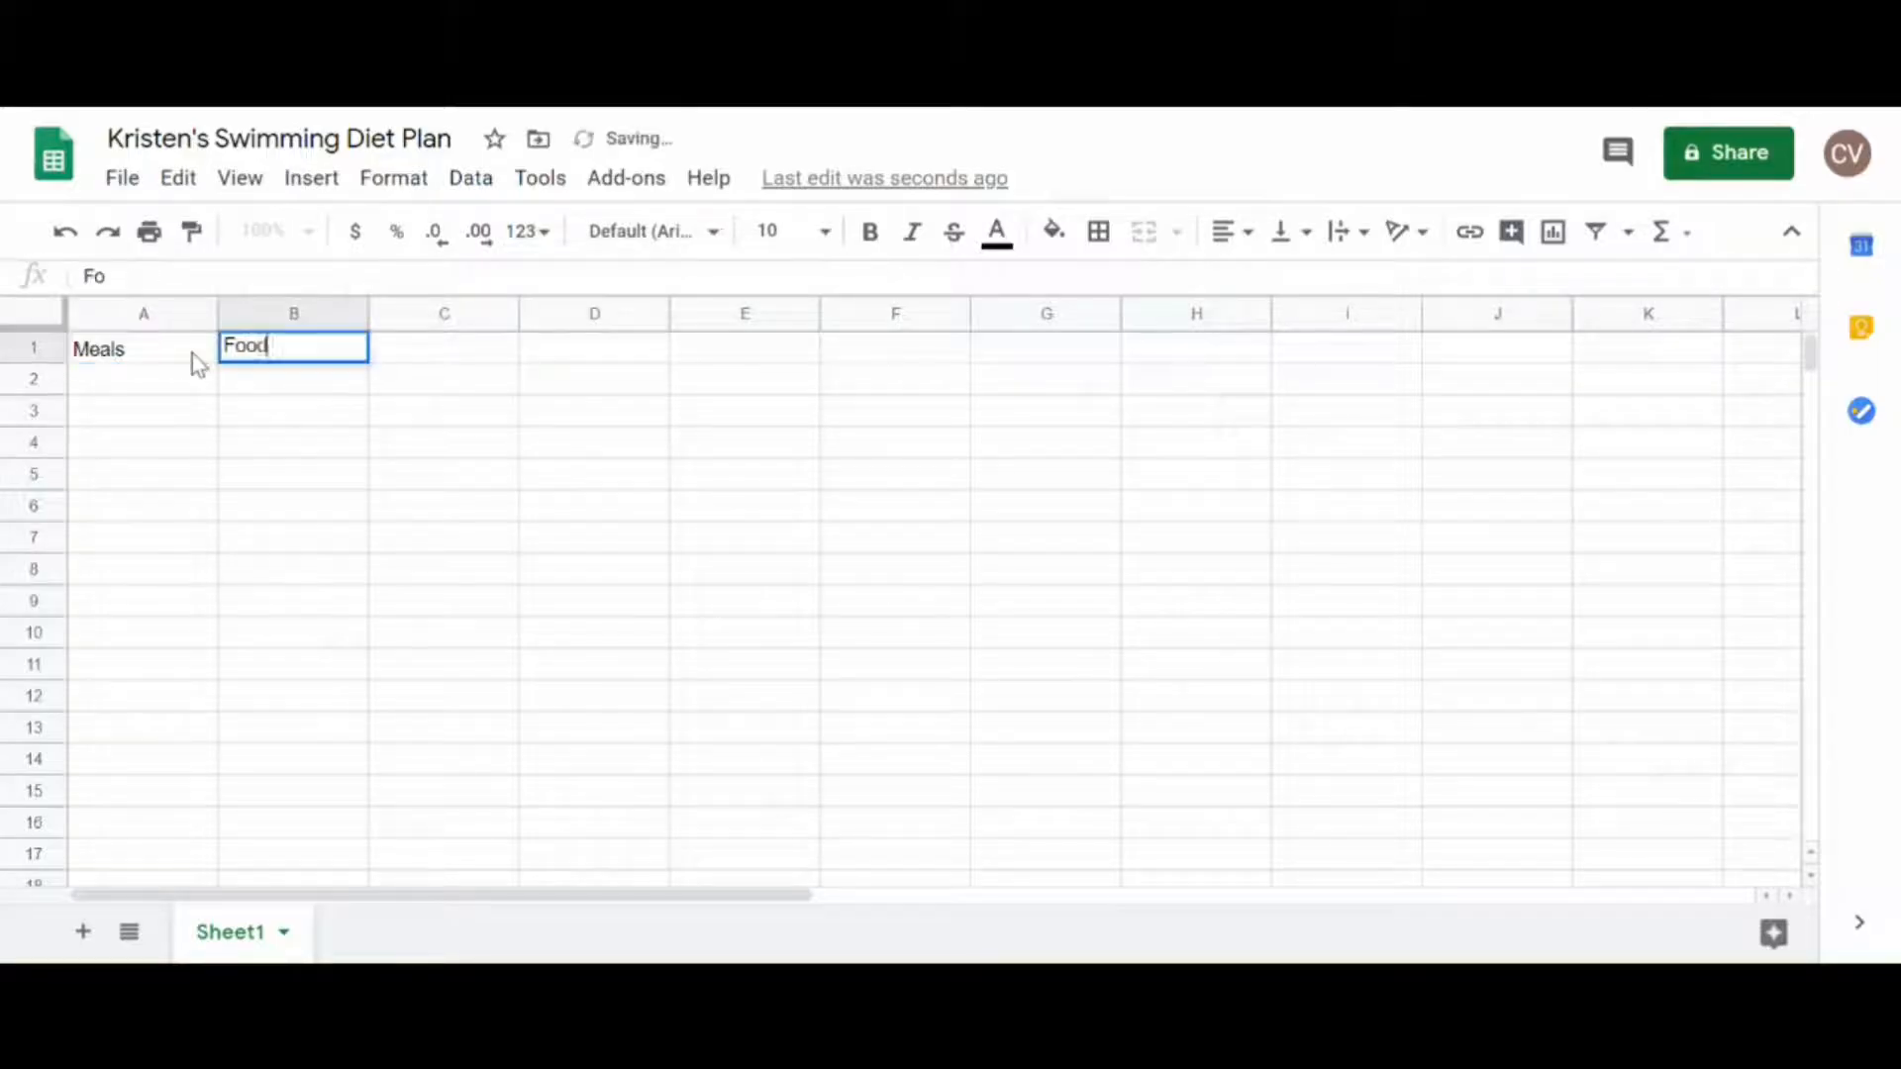
{"action": "type", "text": " Item"}
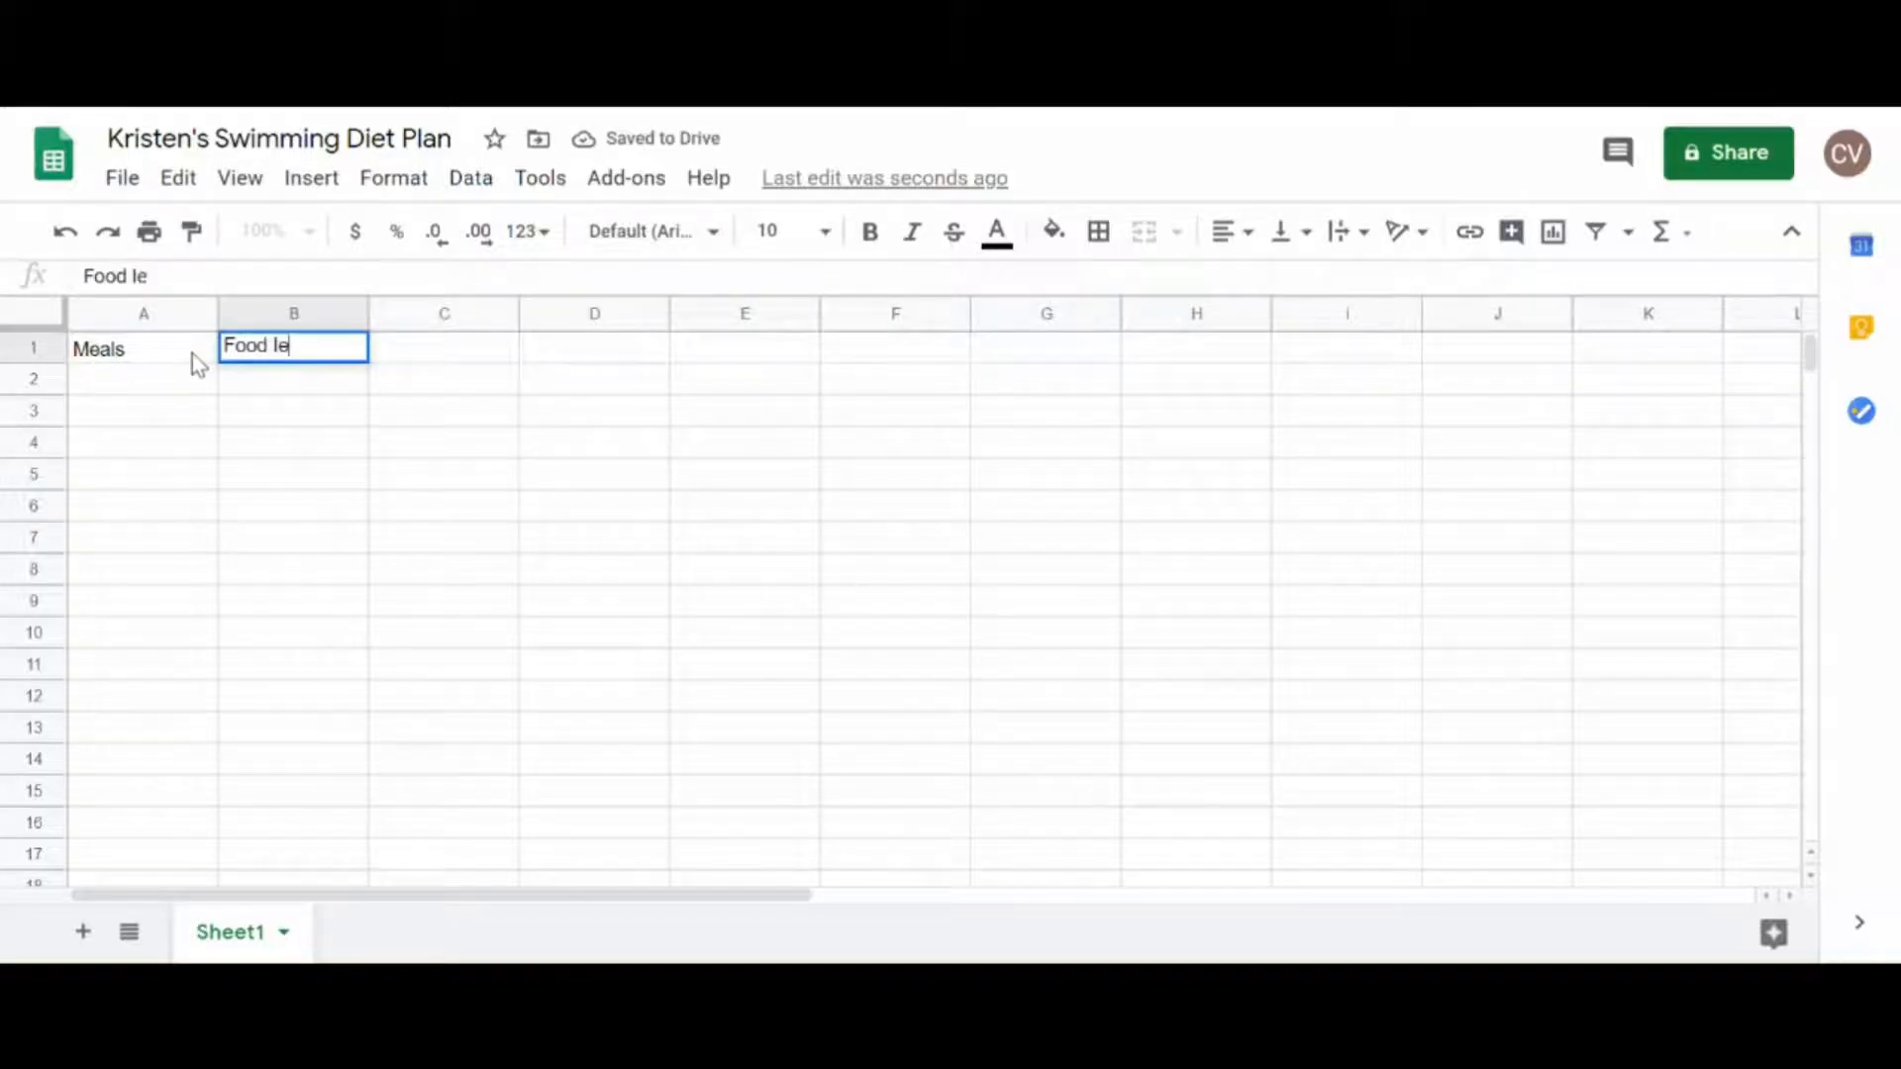
{"action": "type", "text": "s"}
{"action": "key", "text": "BackSpace"}
{"action": "key", "text": "Tab"}
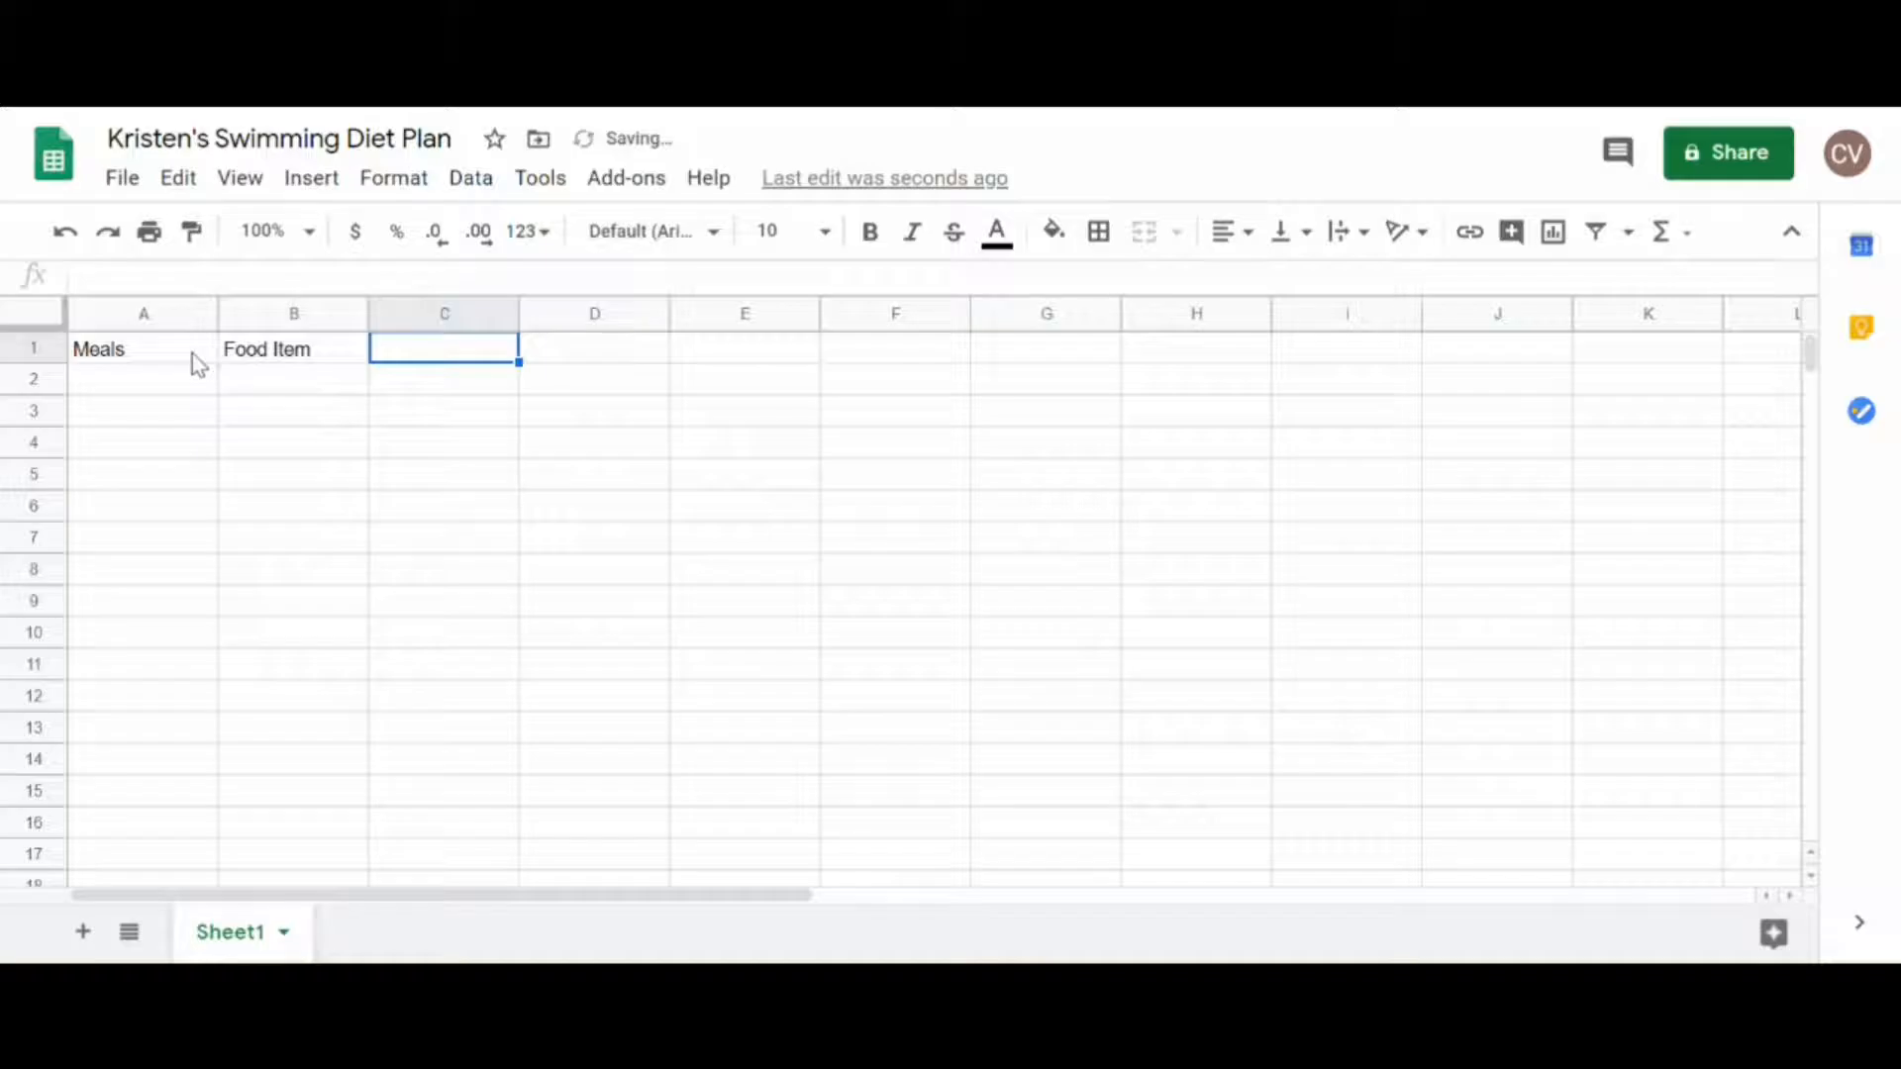
{"action": "type", "text": "Quantity"}
{"action": "key", "text": "Tab"}
Step: Enter the column headers Calories, Carbohydrates, Fats and Proteins in cells D1 to G1
{"action": "type", "text": "Calories"}
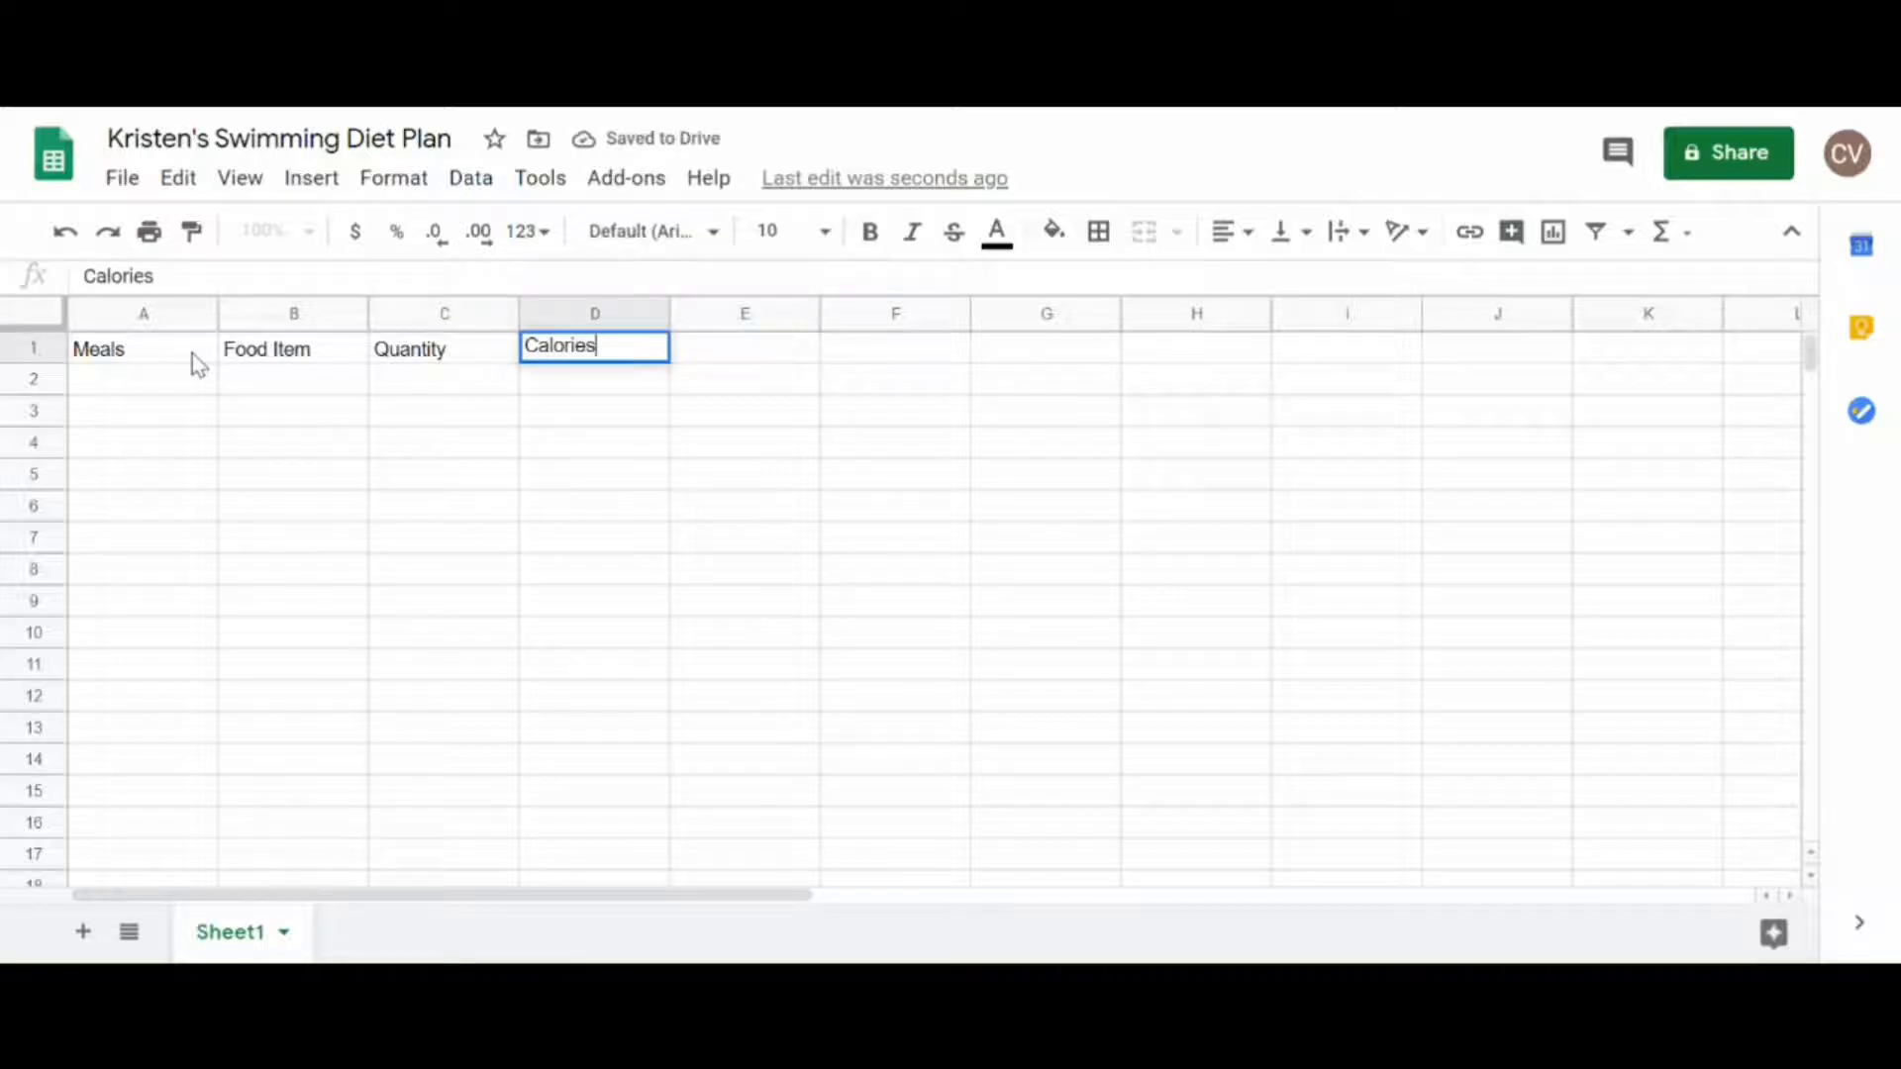
{"action": "key", "text": "Tab"}
{"action": "type", "text": "Carboh"}
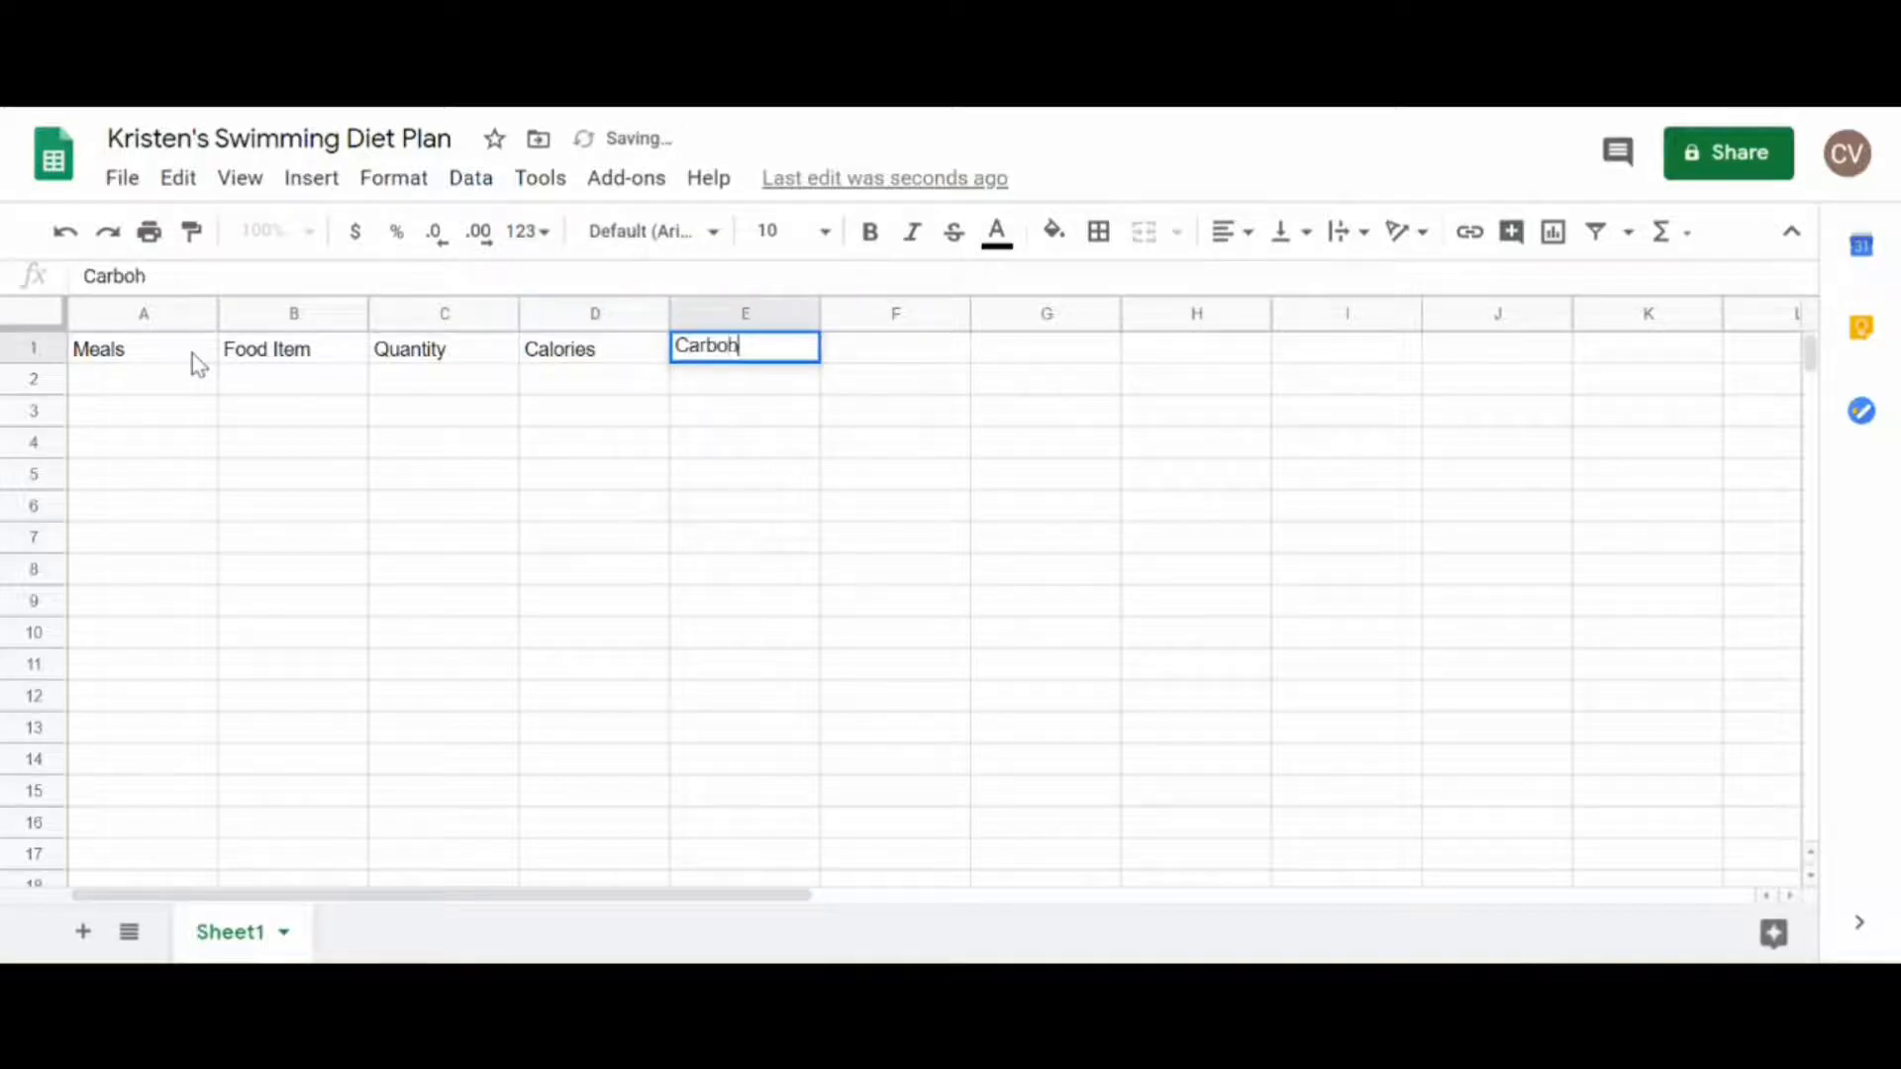
{"action": "type", "text": "ydrates"}
{"action": "key", "text": "Tab"}
{"action": "type", "text": "Fats"}
{"action": "key", "text": "Tab"}
{"action": "type", "text": "Proteins"}
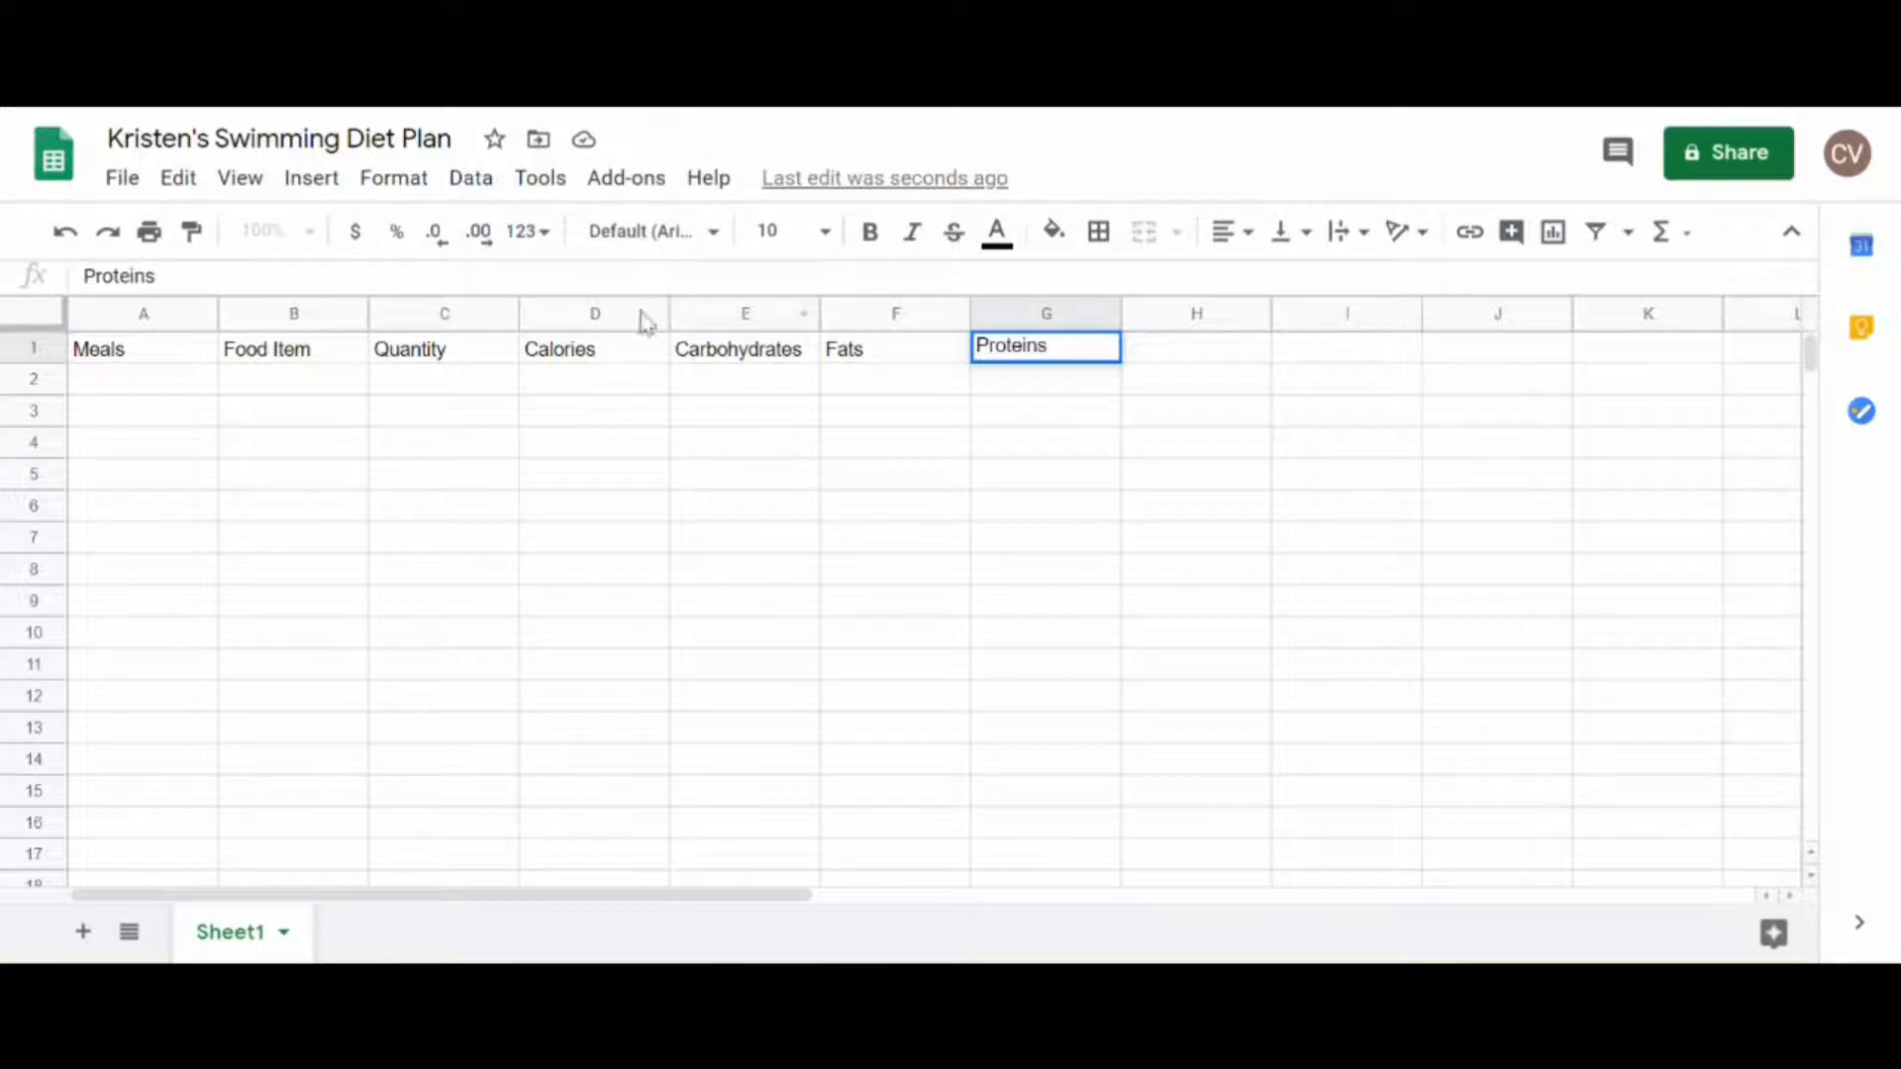
Step: Make the header row bold and freeze it as the one fixed row
{"action": "left_click", "coordinate": [30, 348]}
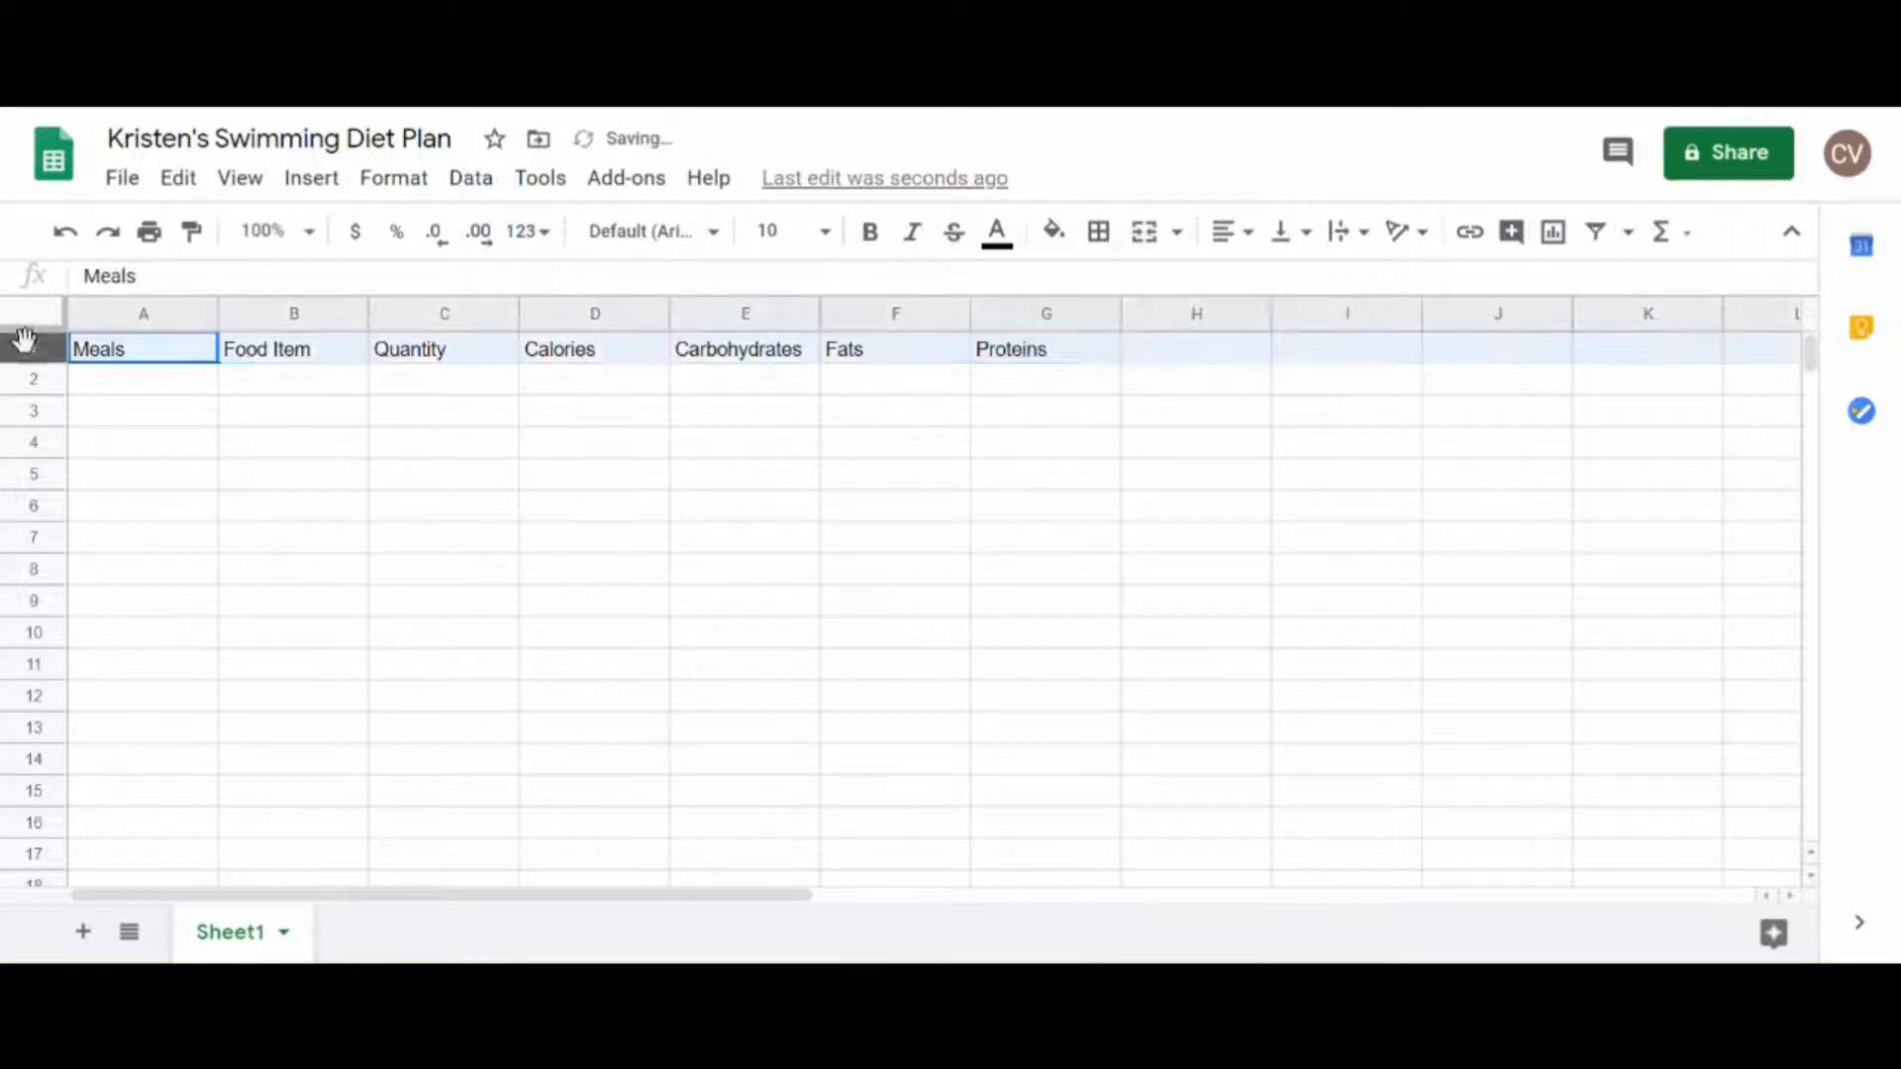
{"action": "left_click", "coordinate": [870, 234]}
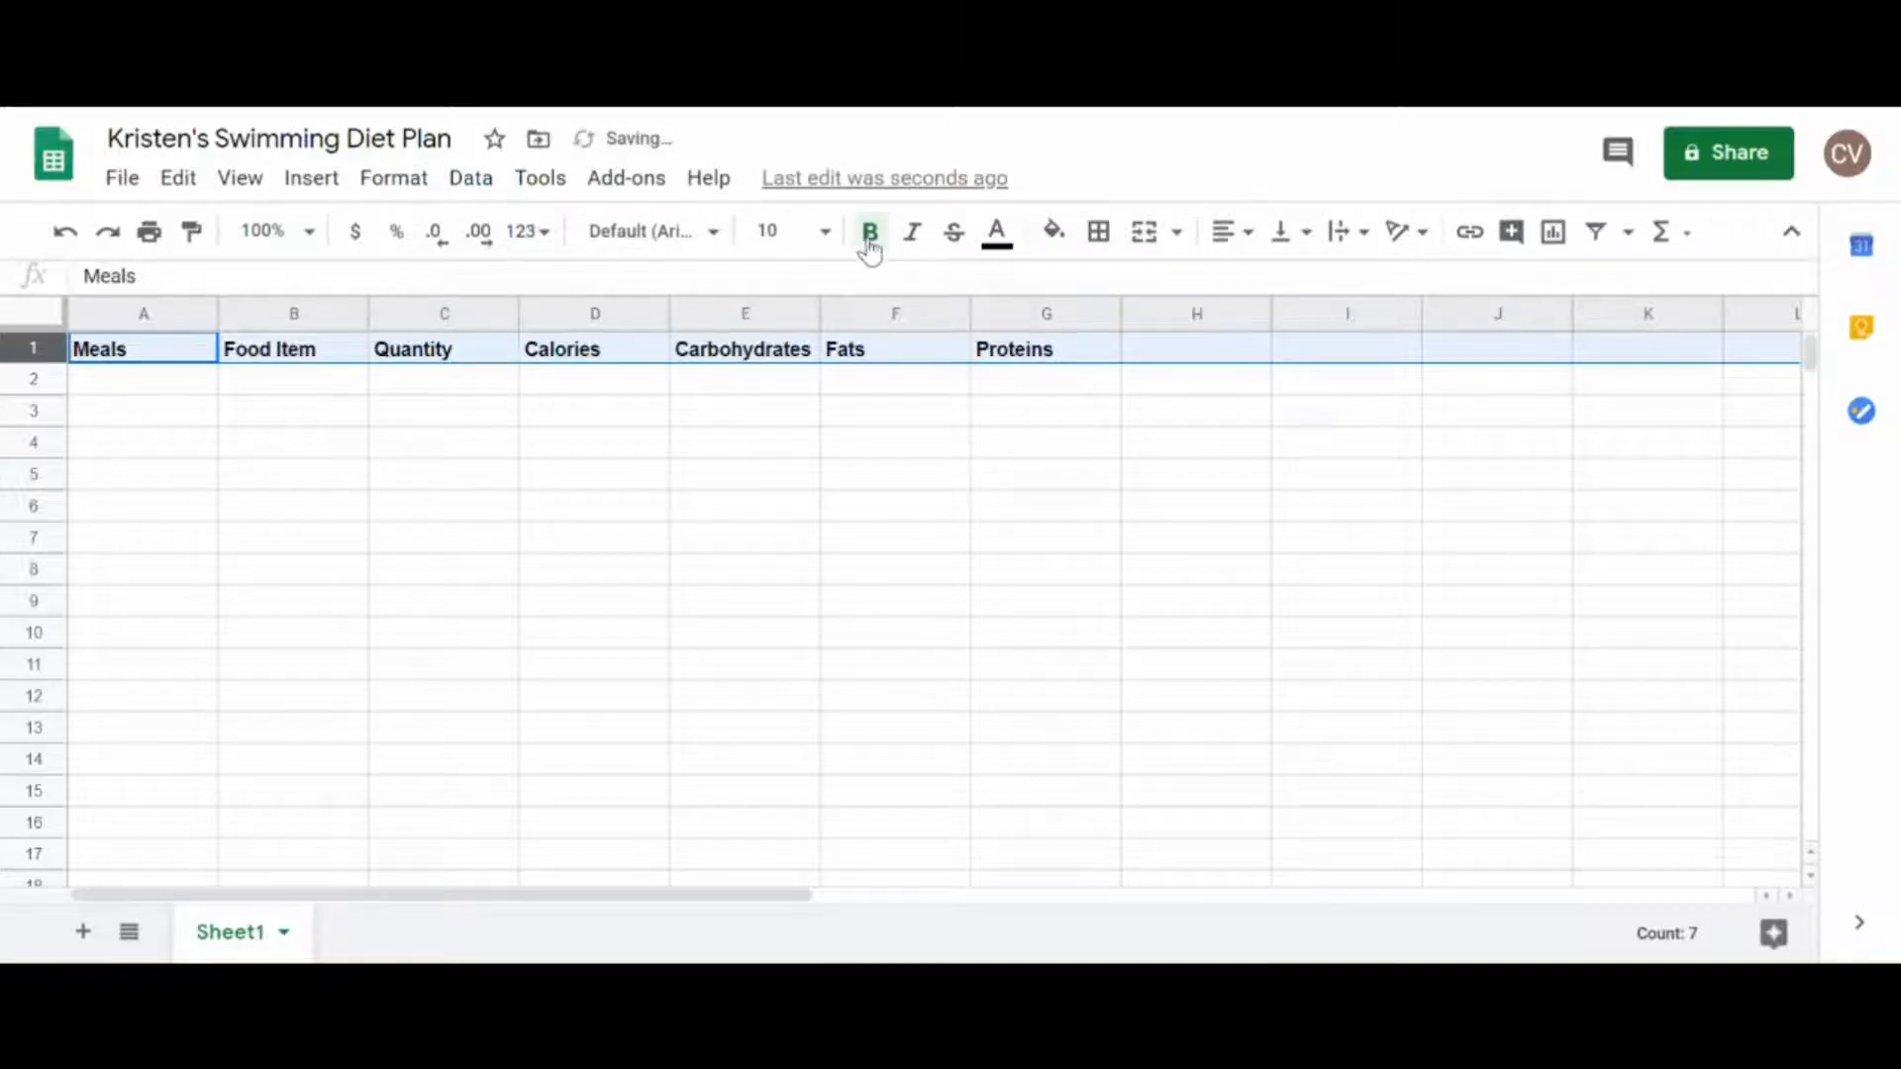
{"action": "left_click", "coordinate": [248, 193]}
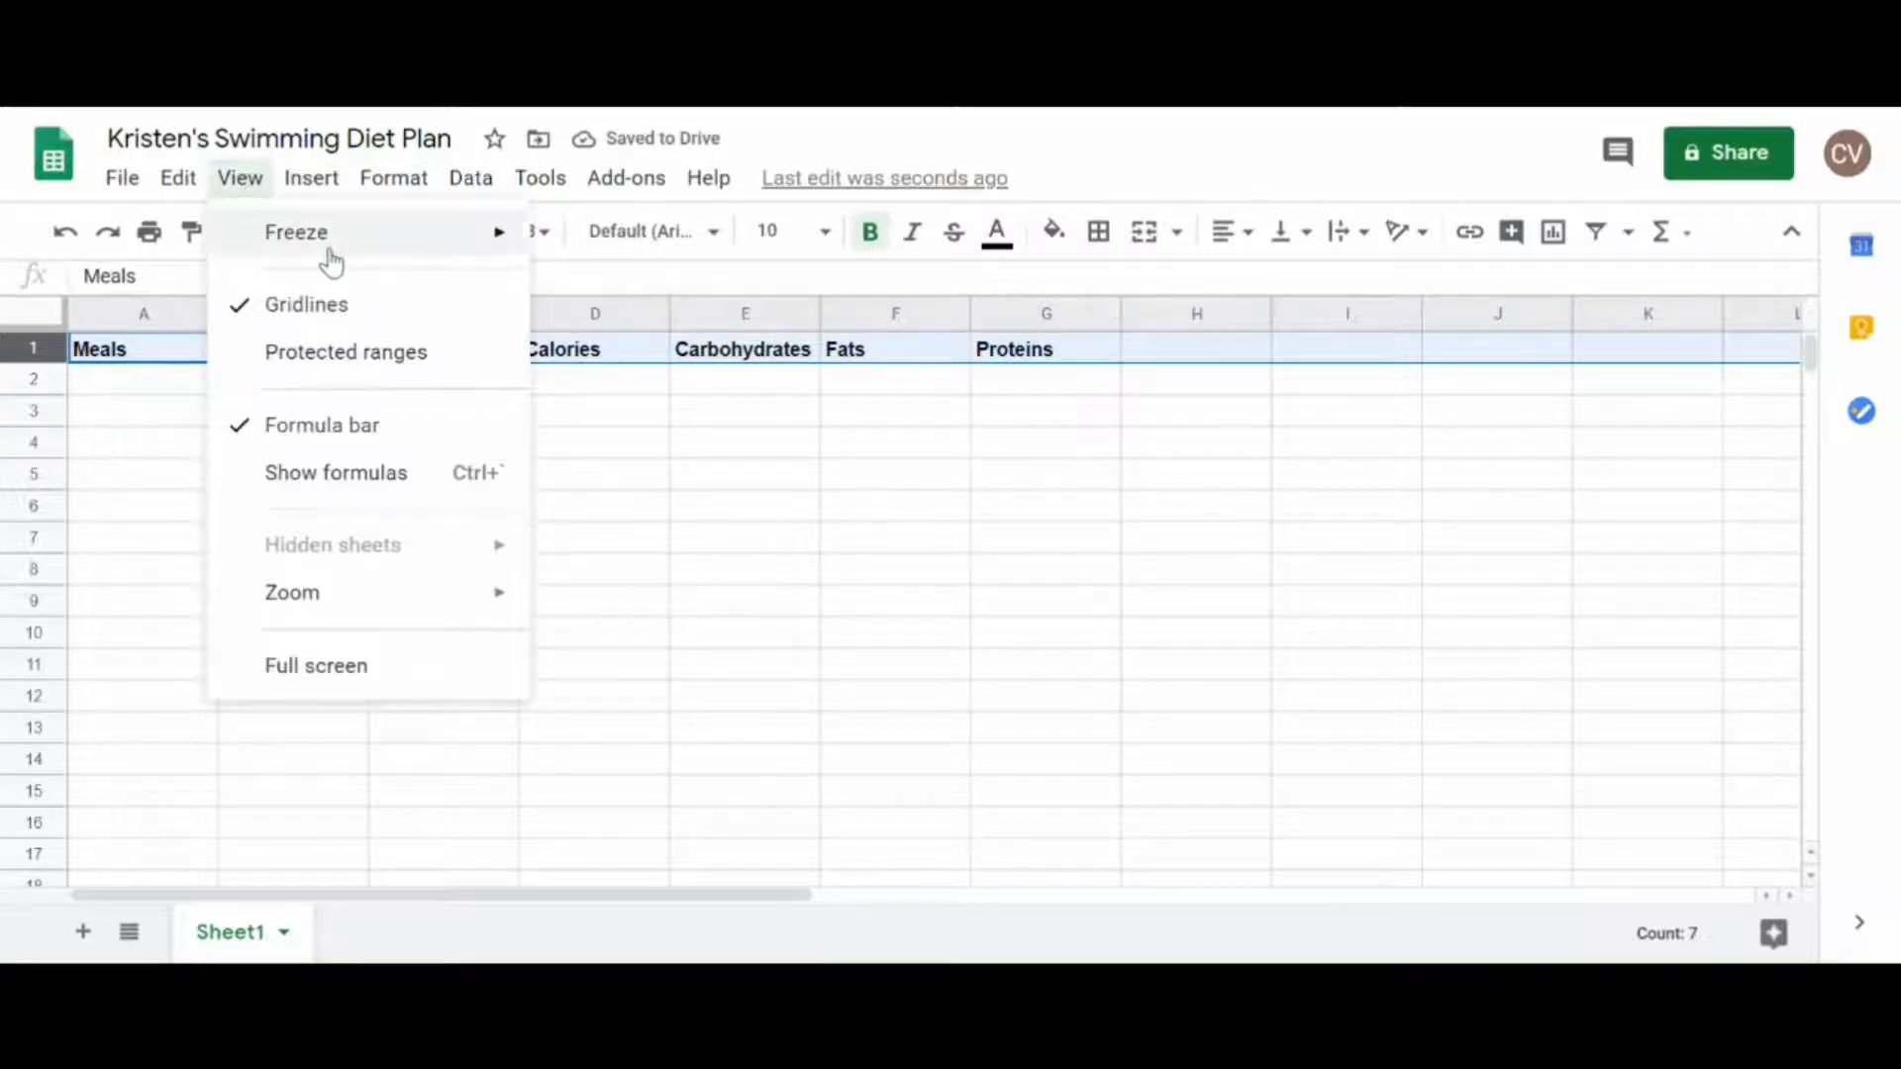
{"action": "mouse_move", "coordinate": [328, 249]}
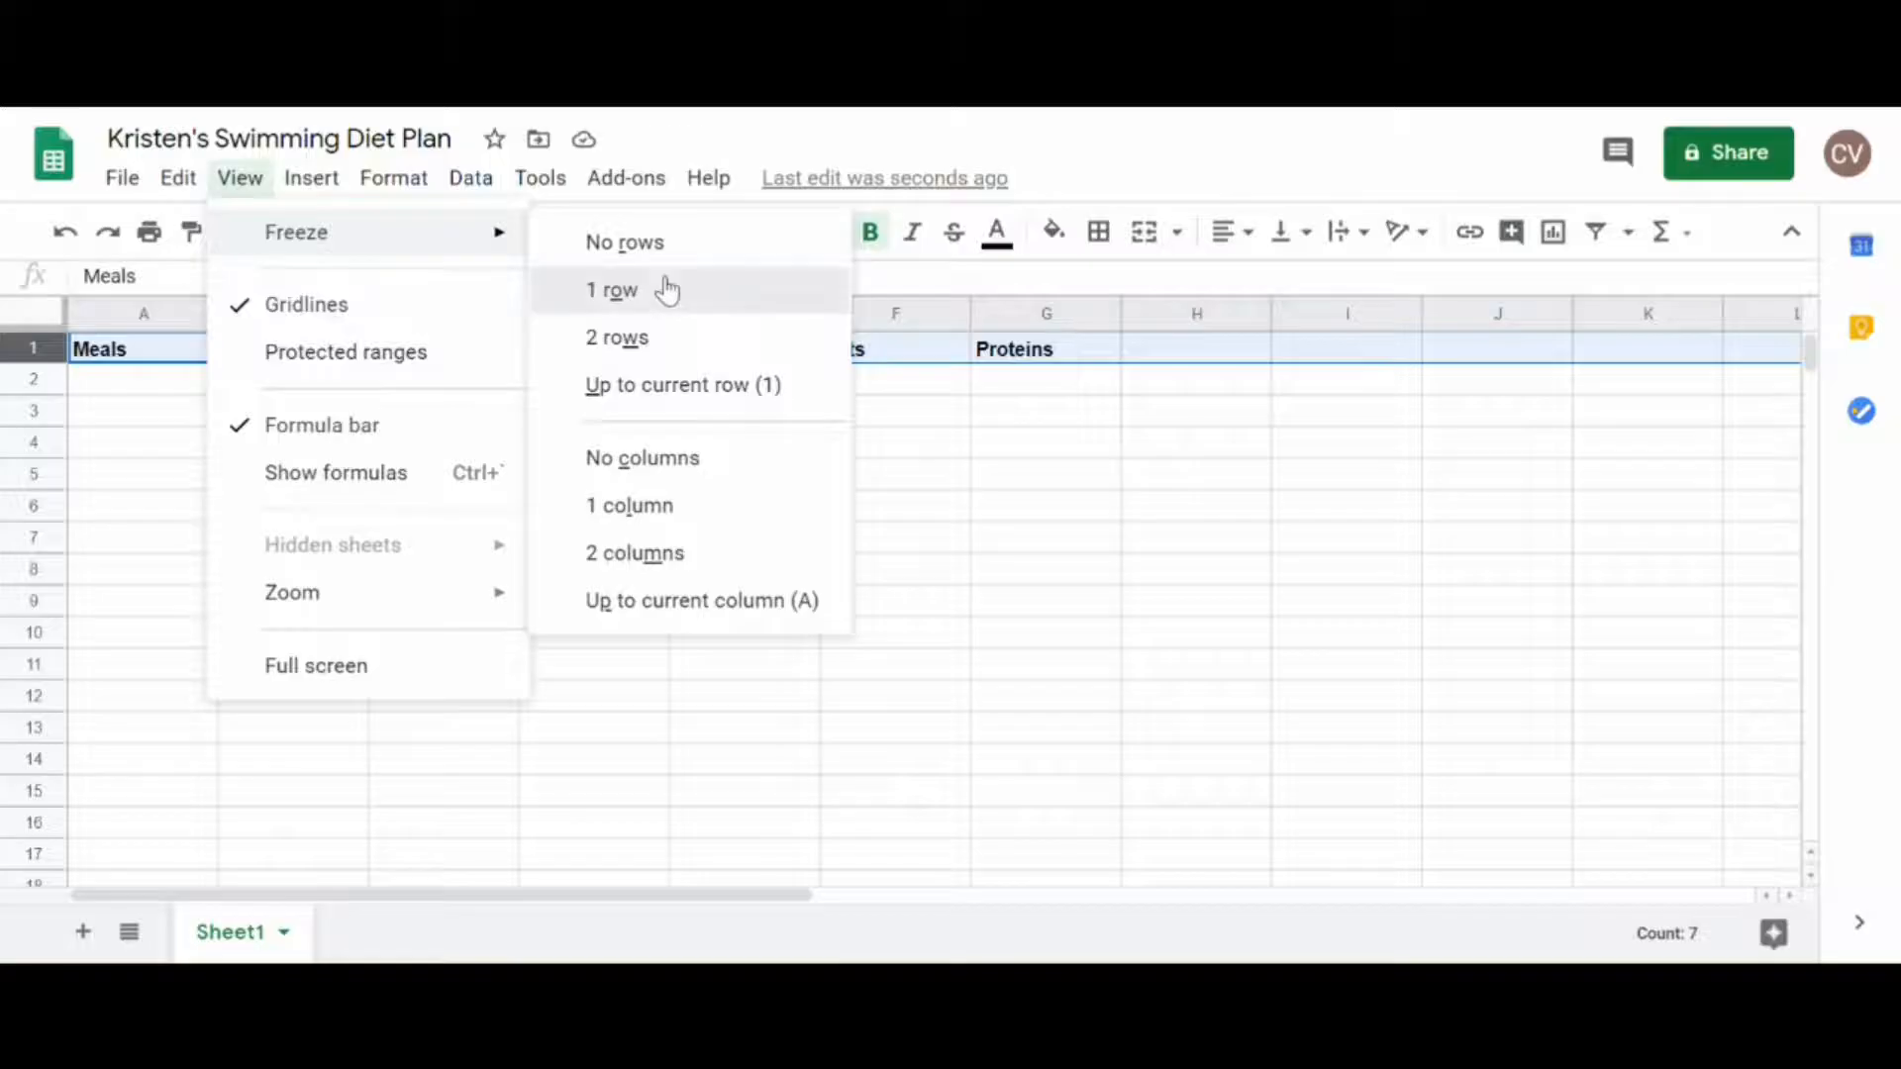
{"action": "left_click", "coordinate": [667, 289]}
{"action": "scroll", "coordinate": [1465, 589], "scroll_direction": "down", "scroll_amount": 8}
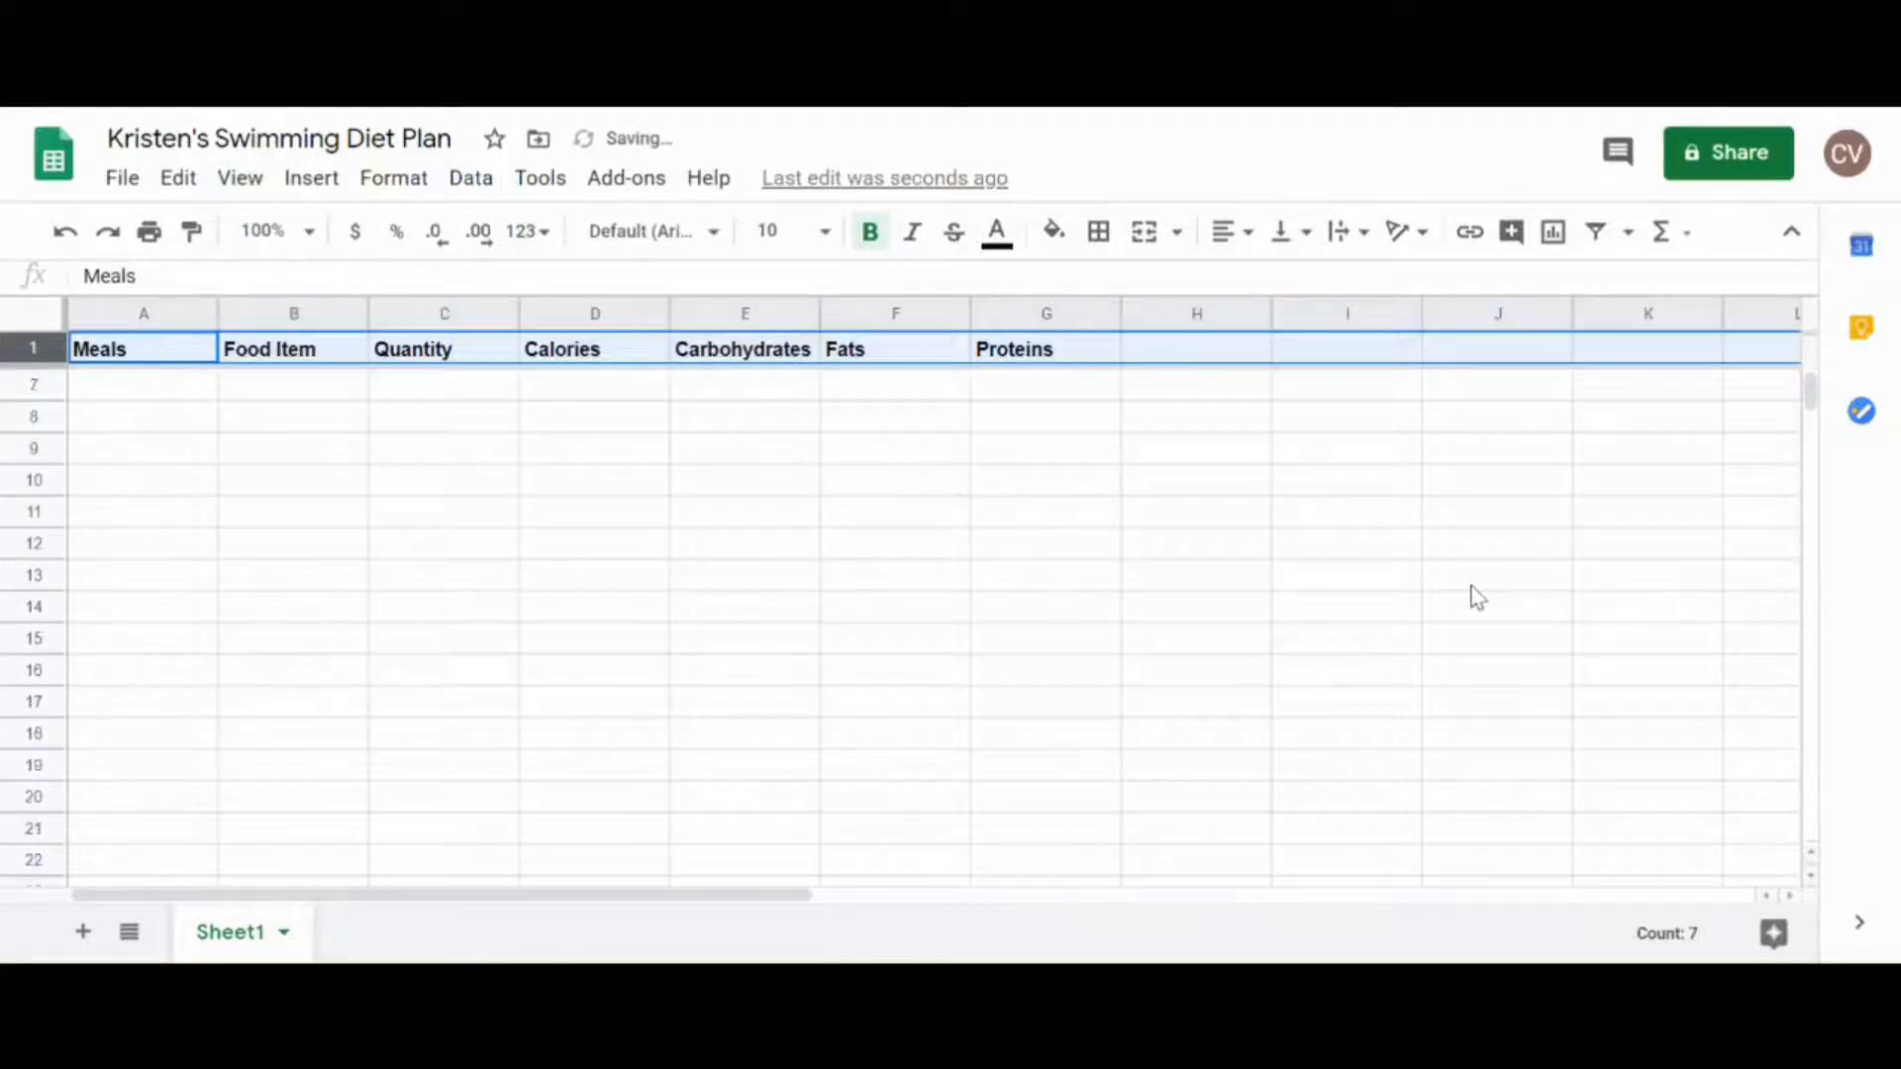
{"action": "scroll", "coordinate": [1465, 587], "scroll_direction": "up", "scroll_amount": 8}
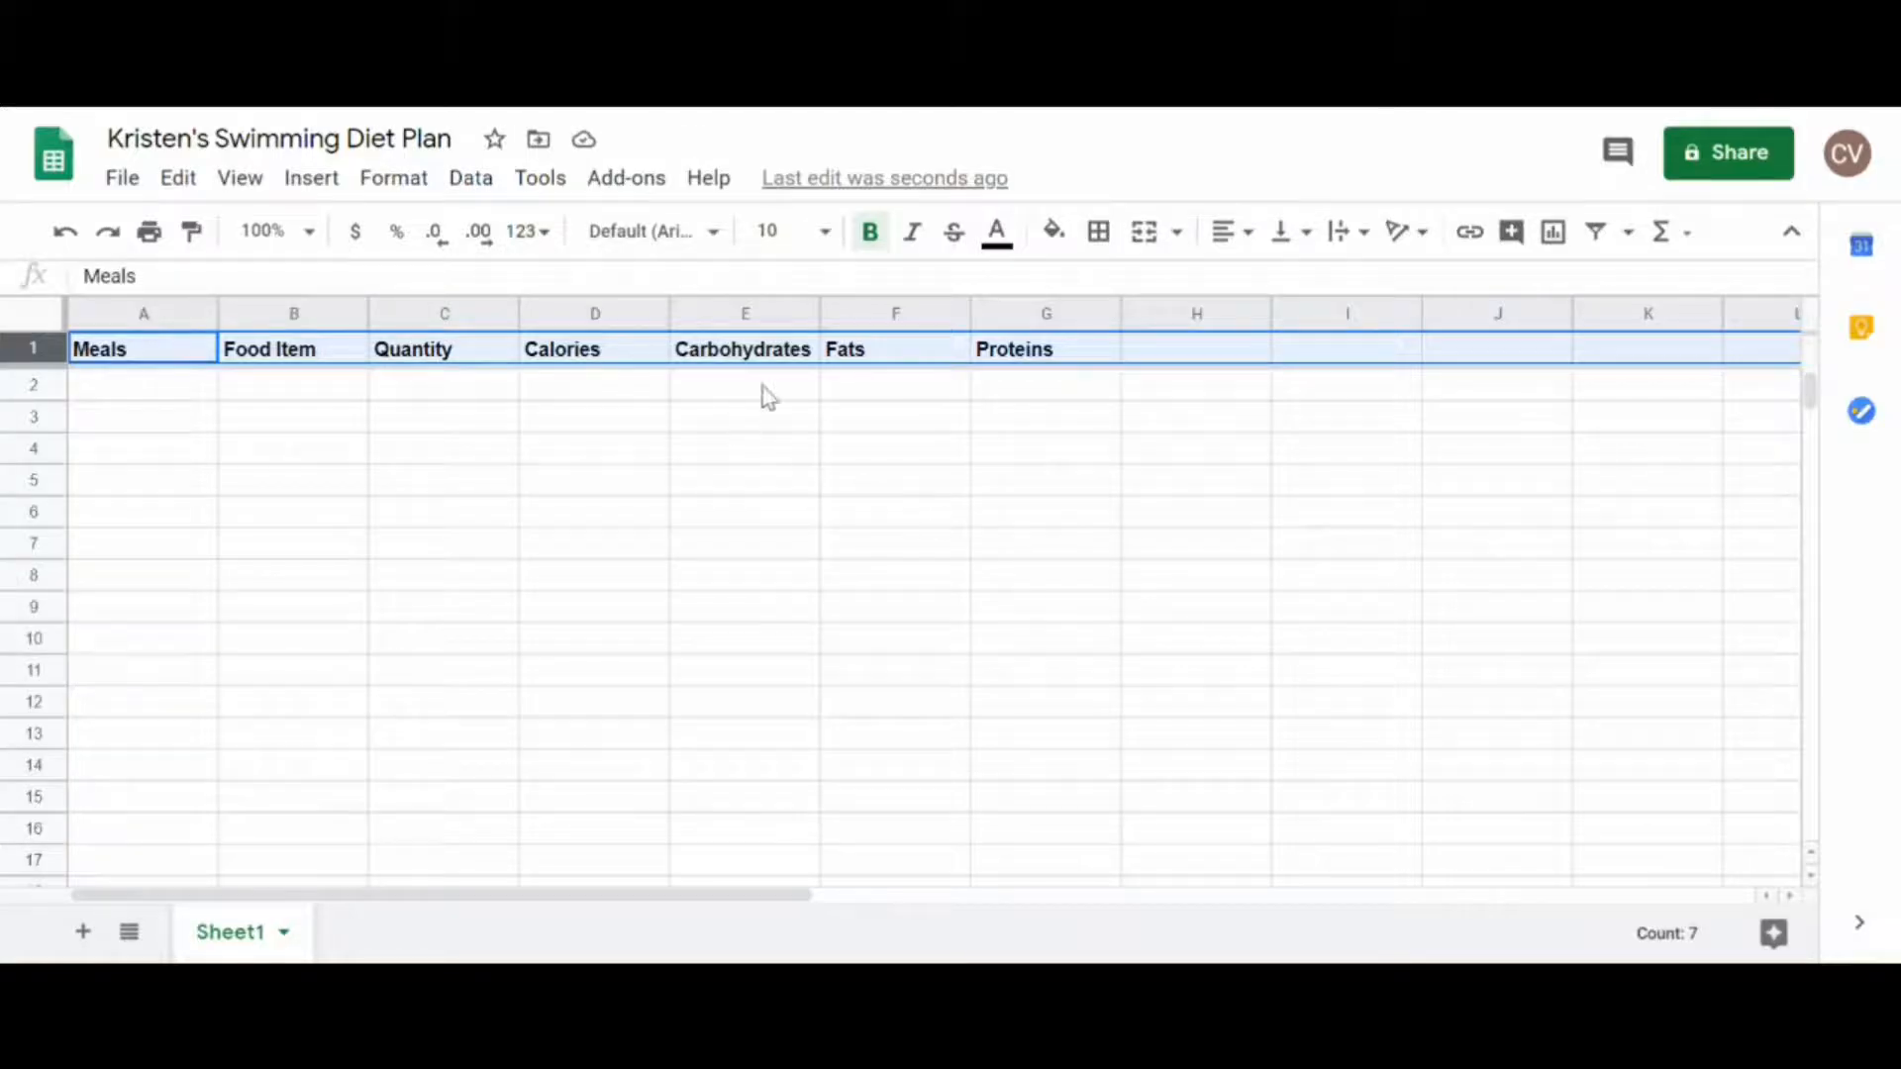
Step: Widen the Carbohydrates column slightly and append the unit "(g)" to the Carbohydrates, Fats and Proteins headers
{"action": "left_click_drag", "start_coordinate": [821, 314], "coordinate": [849, 317]}
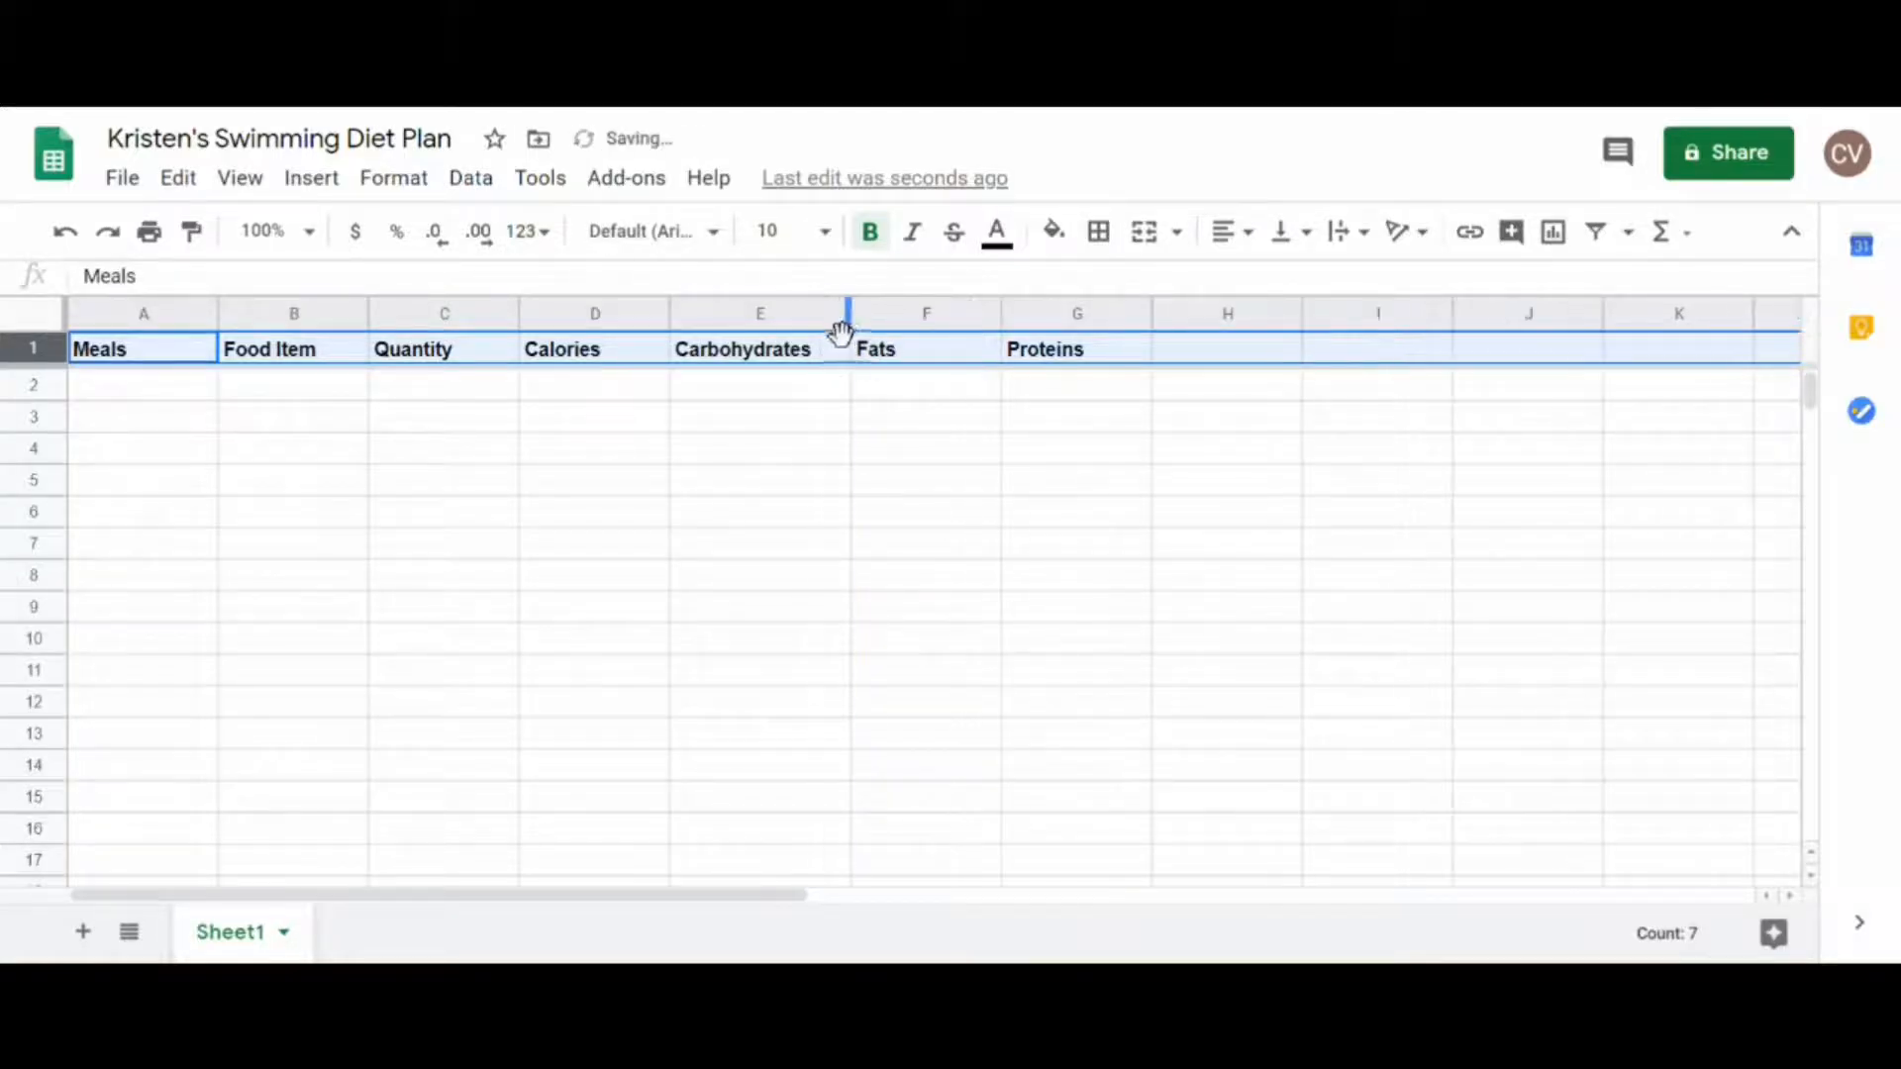
{"action": "double_click", "coordinate": [833, 351]}
{"action": "type", "text": "(g)"}
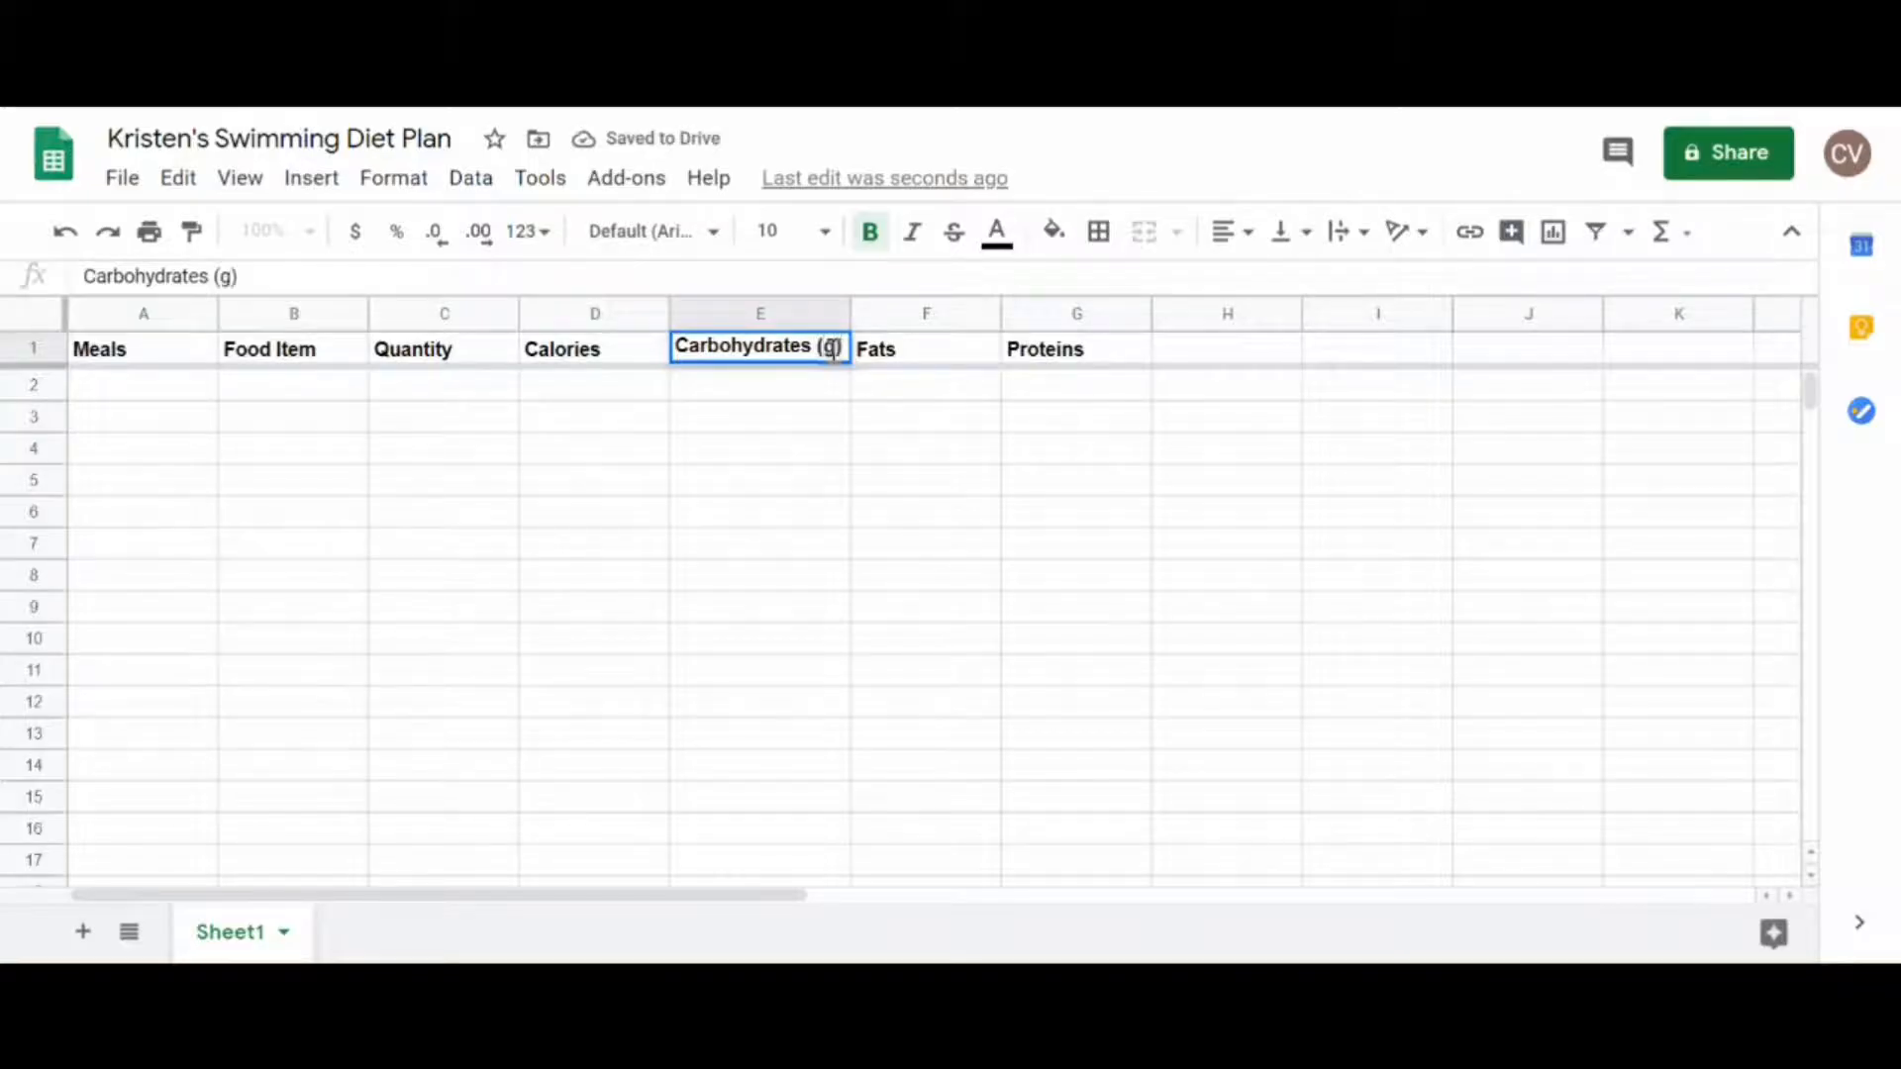
{"action": "left_click", "coordinate": [903, 350]}
{"action": "double_click", "coordinate": [905, 349]}
{"action": "type", "text": "(g)"}
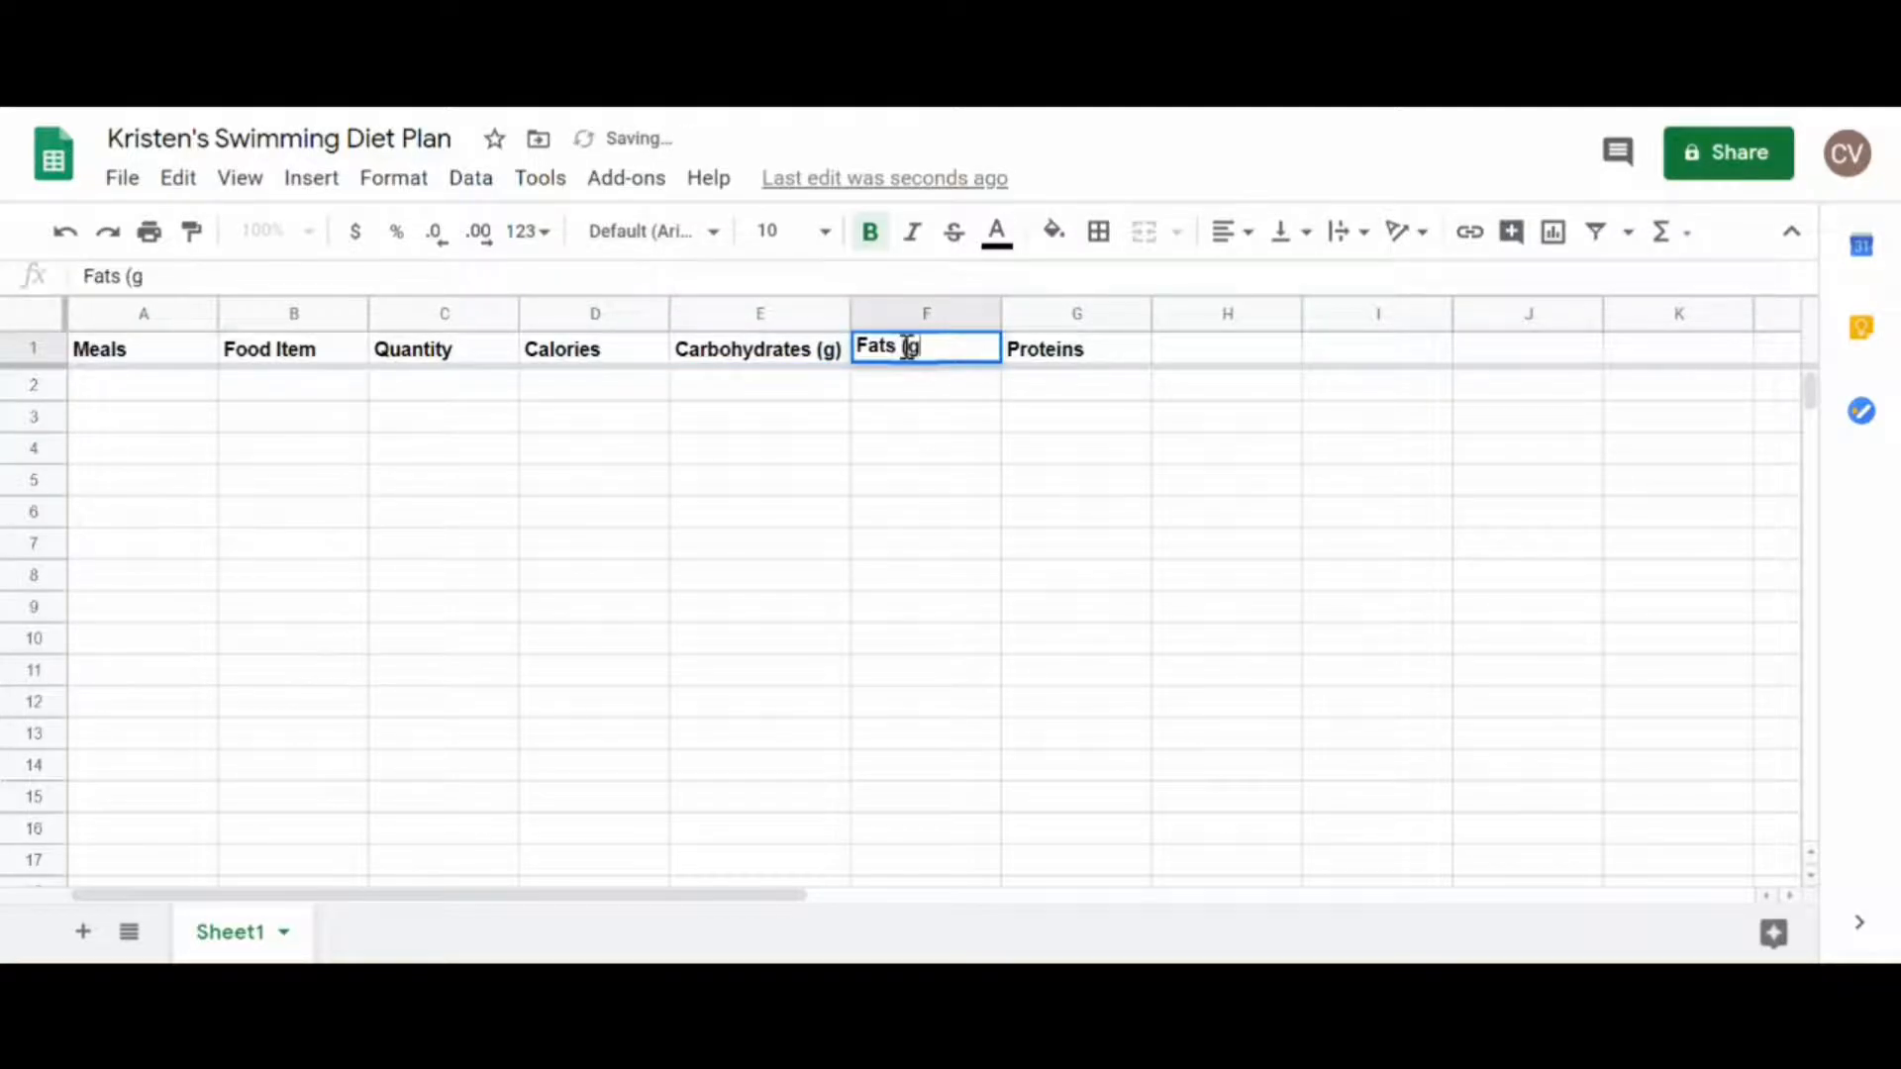
{"action": "left_click", "coordinate": [1092, 359]}
{"action": "double_click", "coordinate": [1090, 349]}
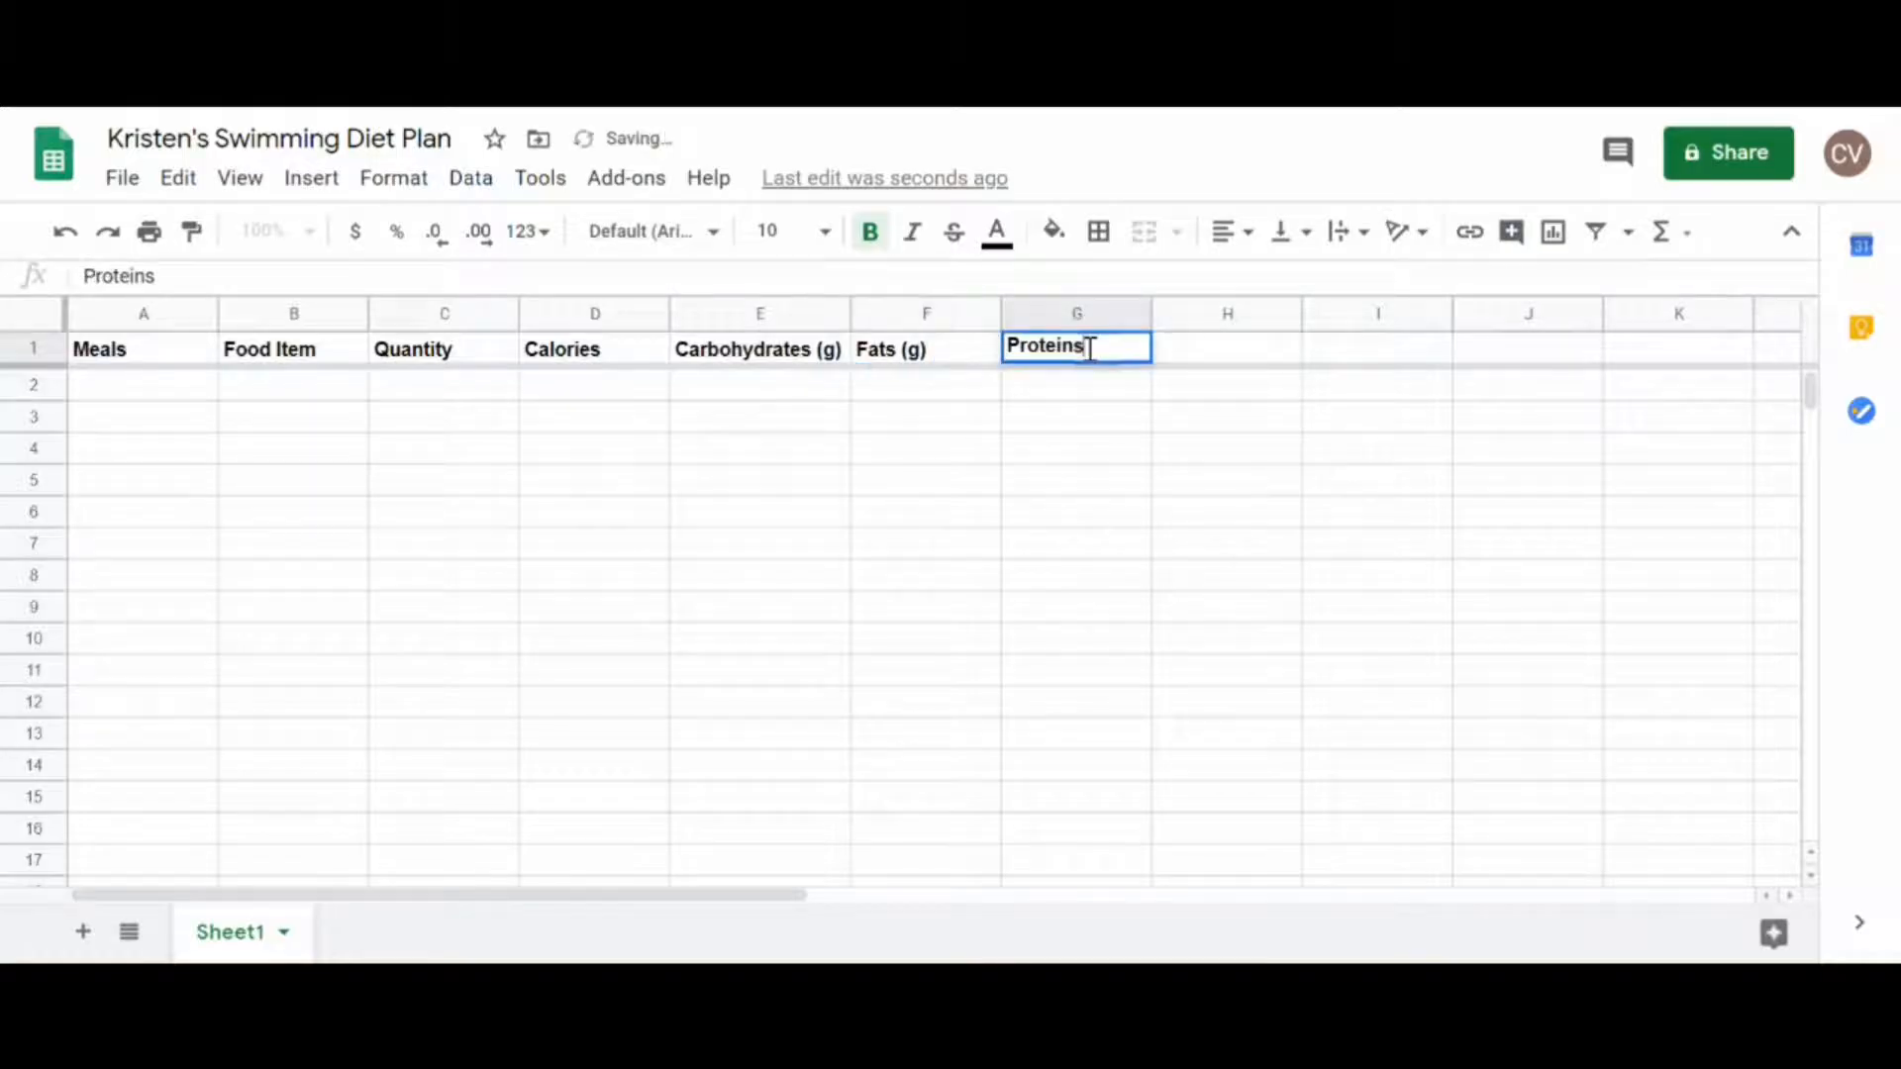
{"action": "type", "text": "(g)"}
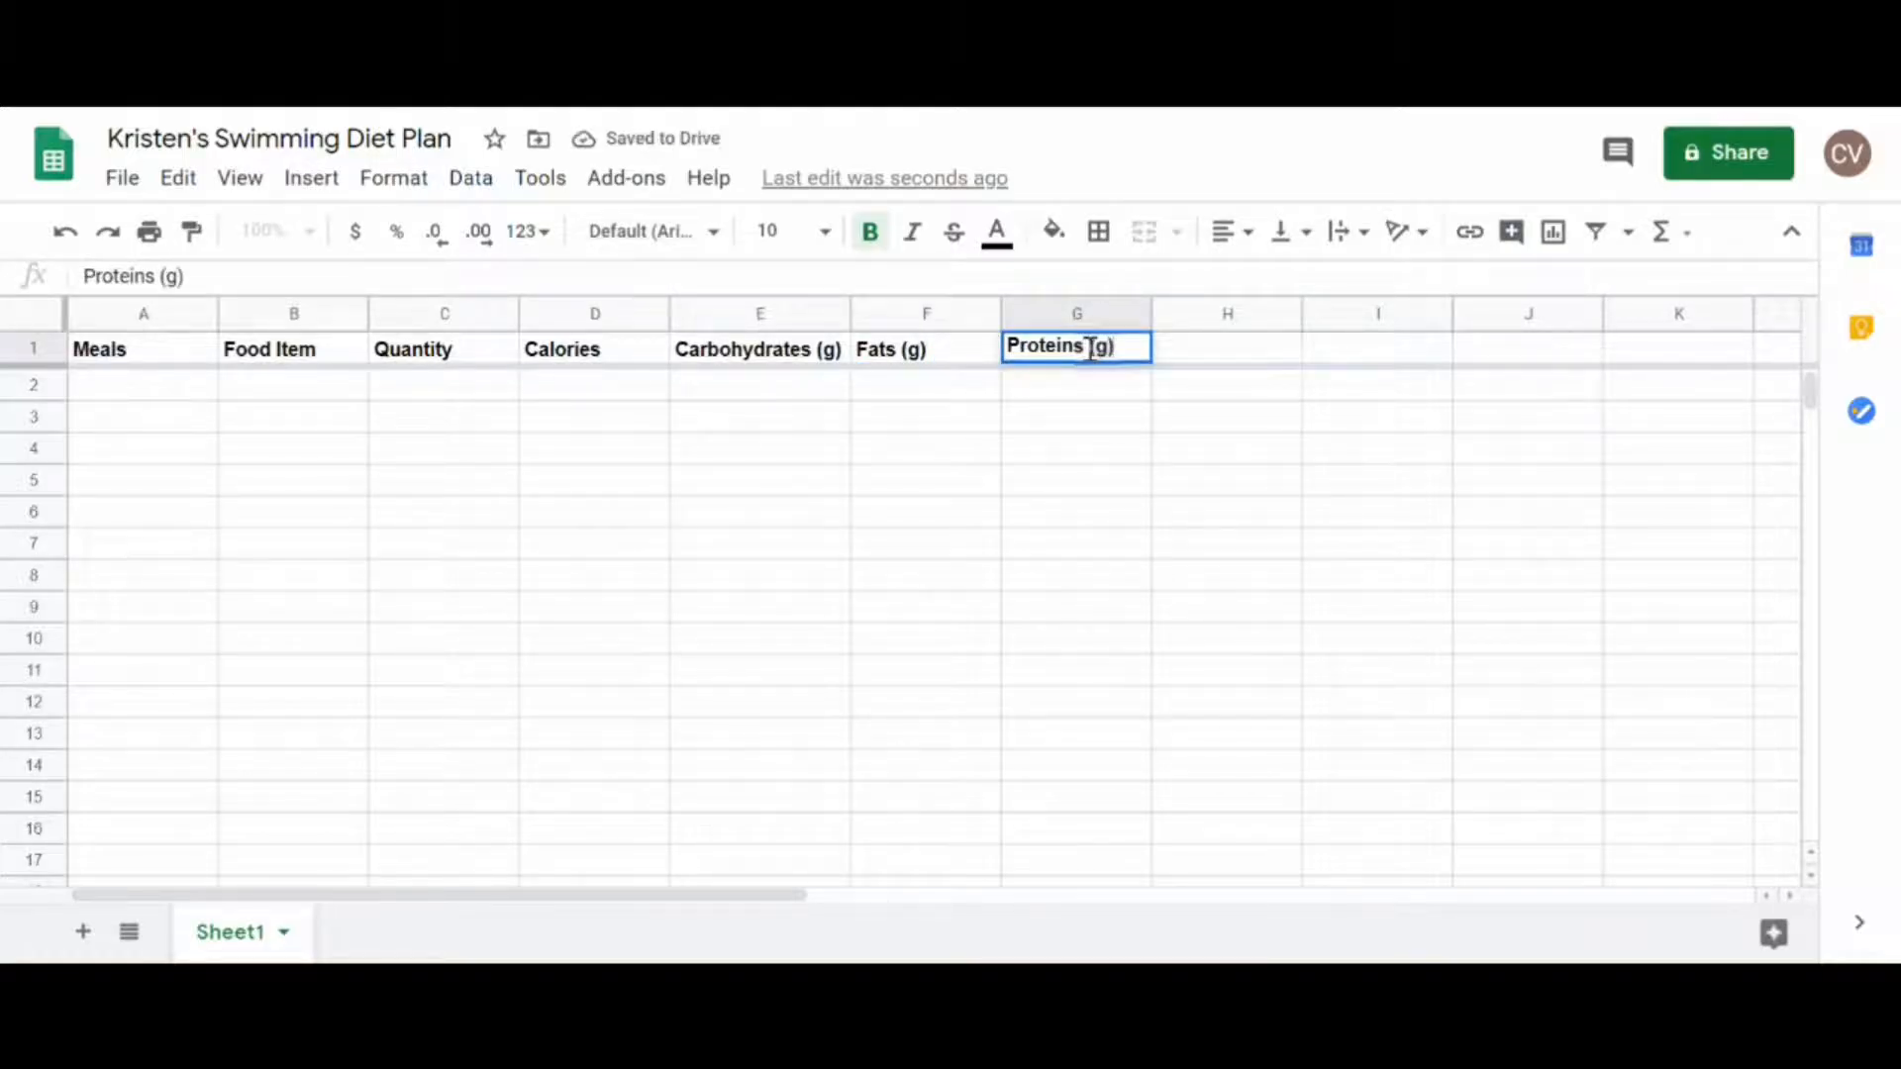
{"action": "left_click", "coordinate": [736, 396]}
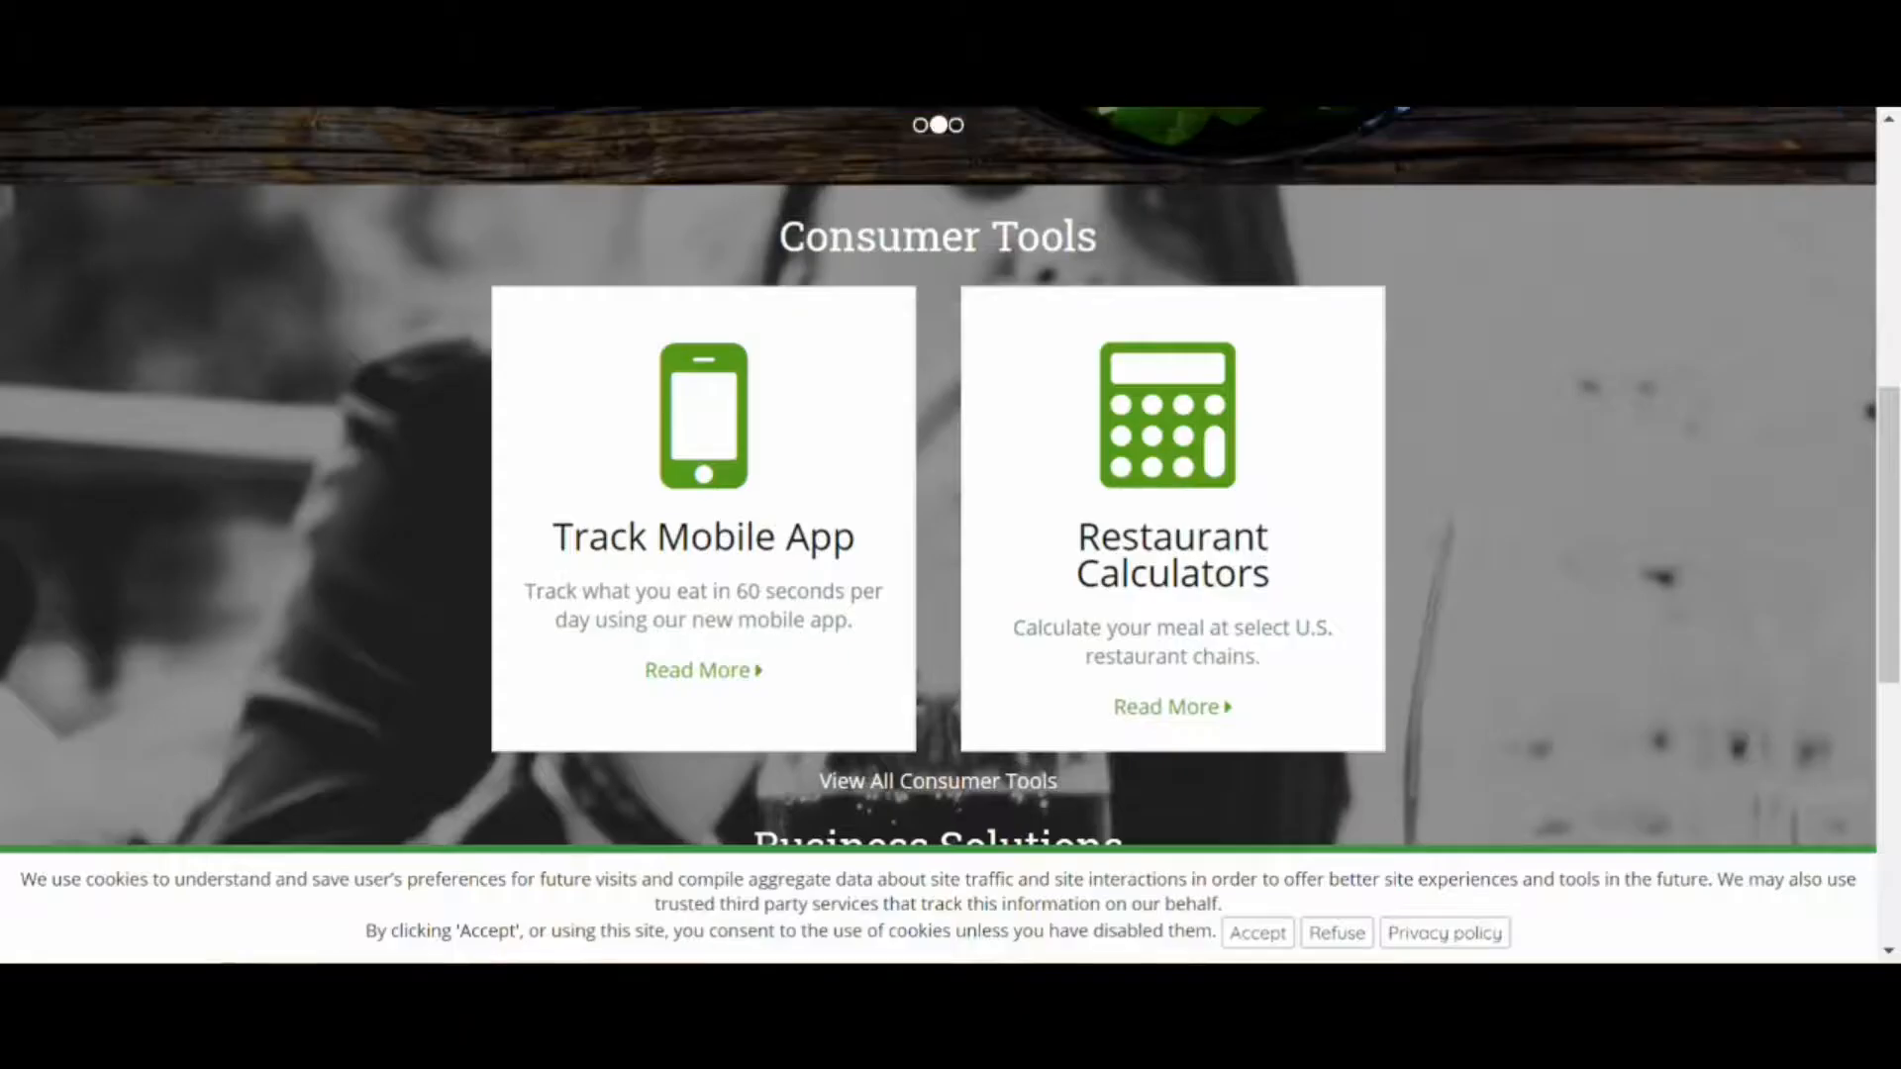
{"action": "scroll", "coordinate": [949, 181], "scroll_direction": "up", "scroll_amount": 7}
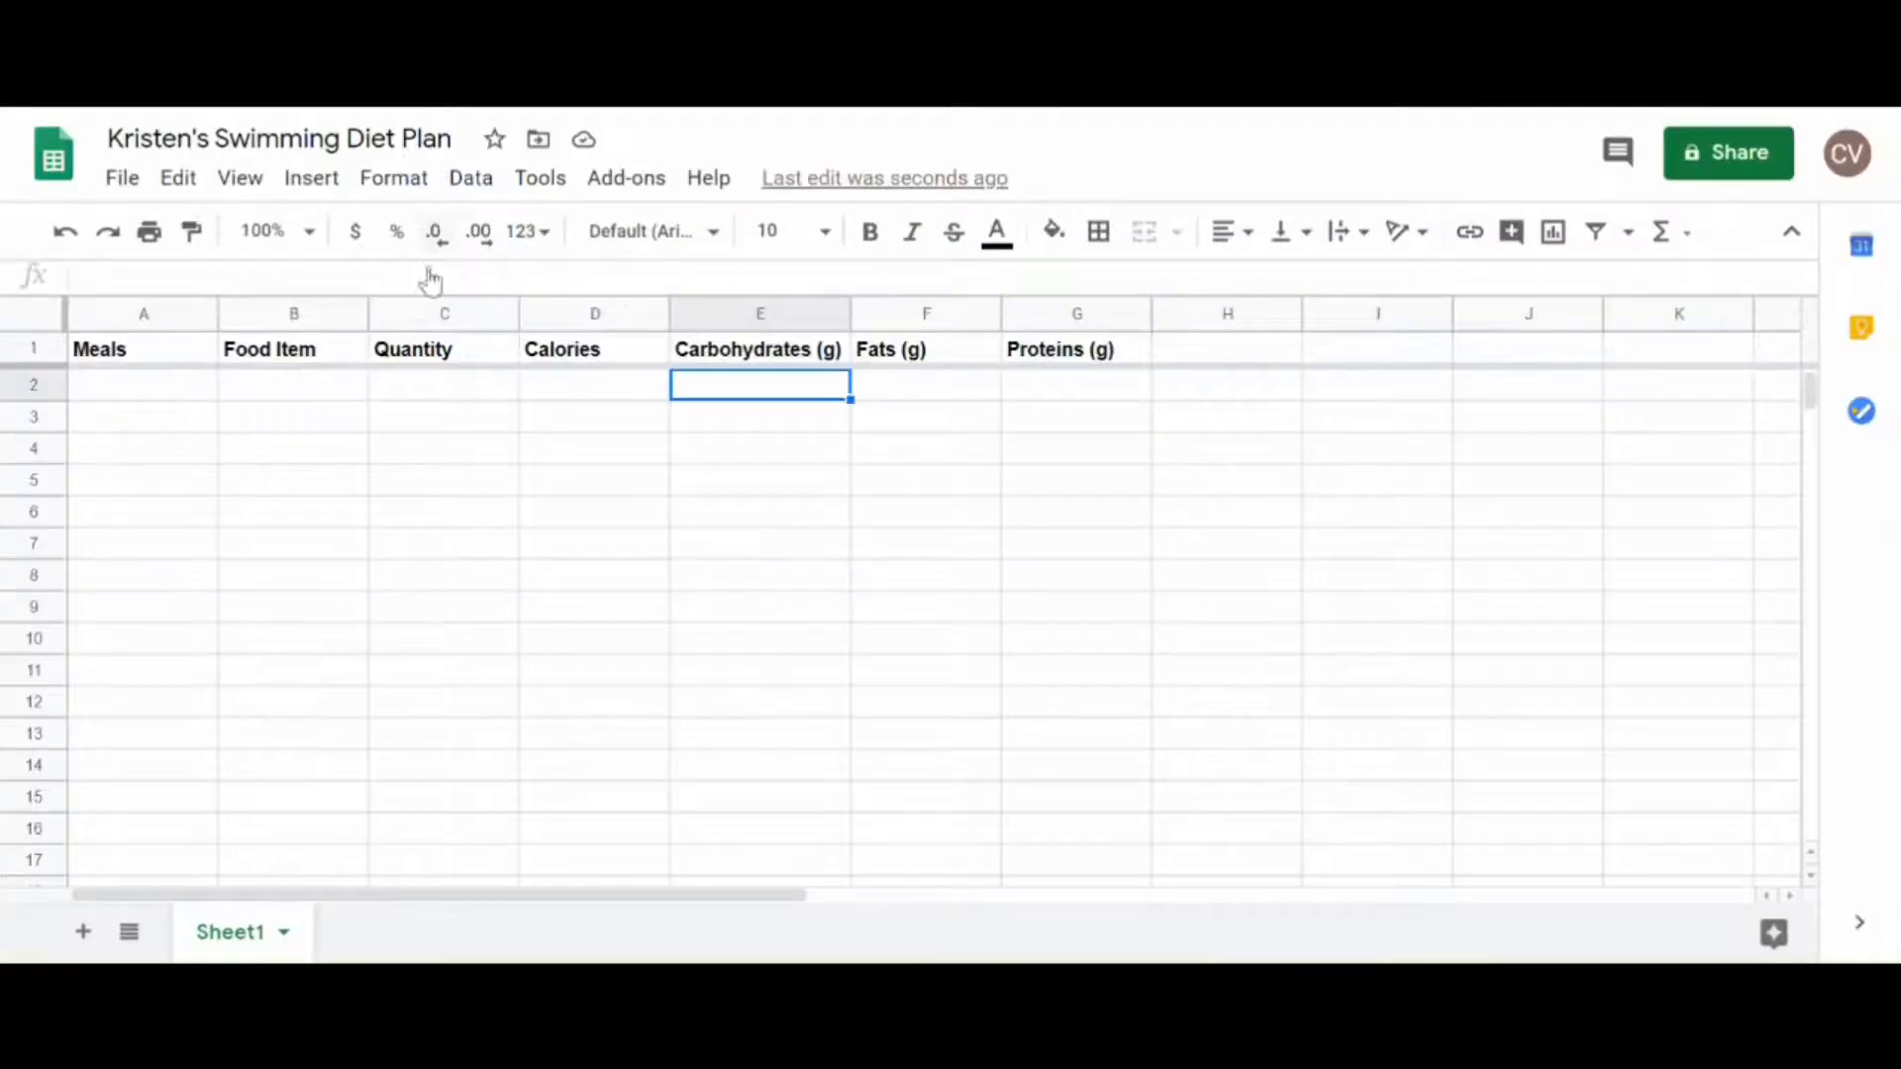
Step: Start row 2 with the meal Breakfast, the food item Milk and the quantity 2 cups
{"action": "left_click", "coordinate": [185, 386]}
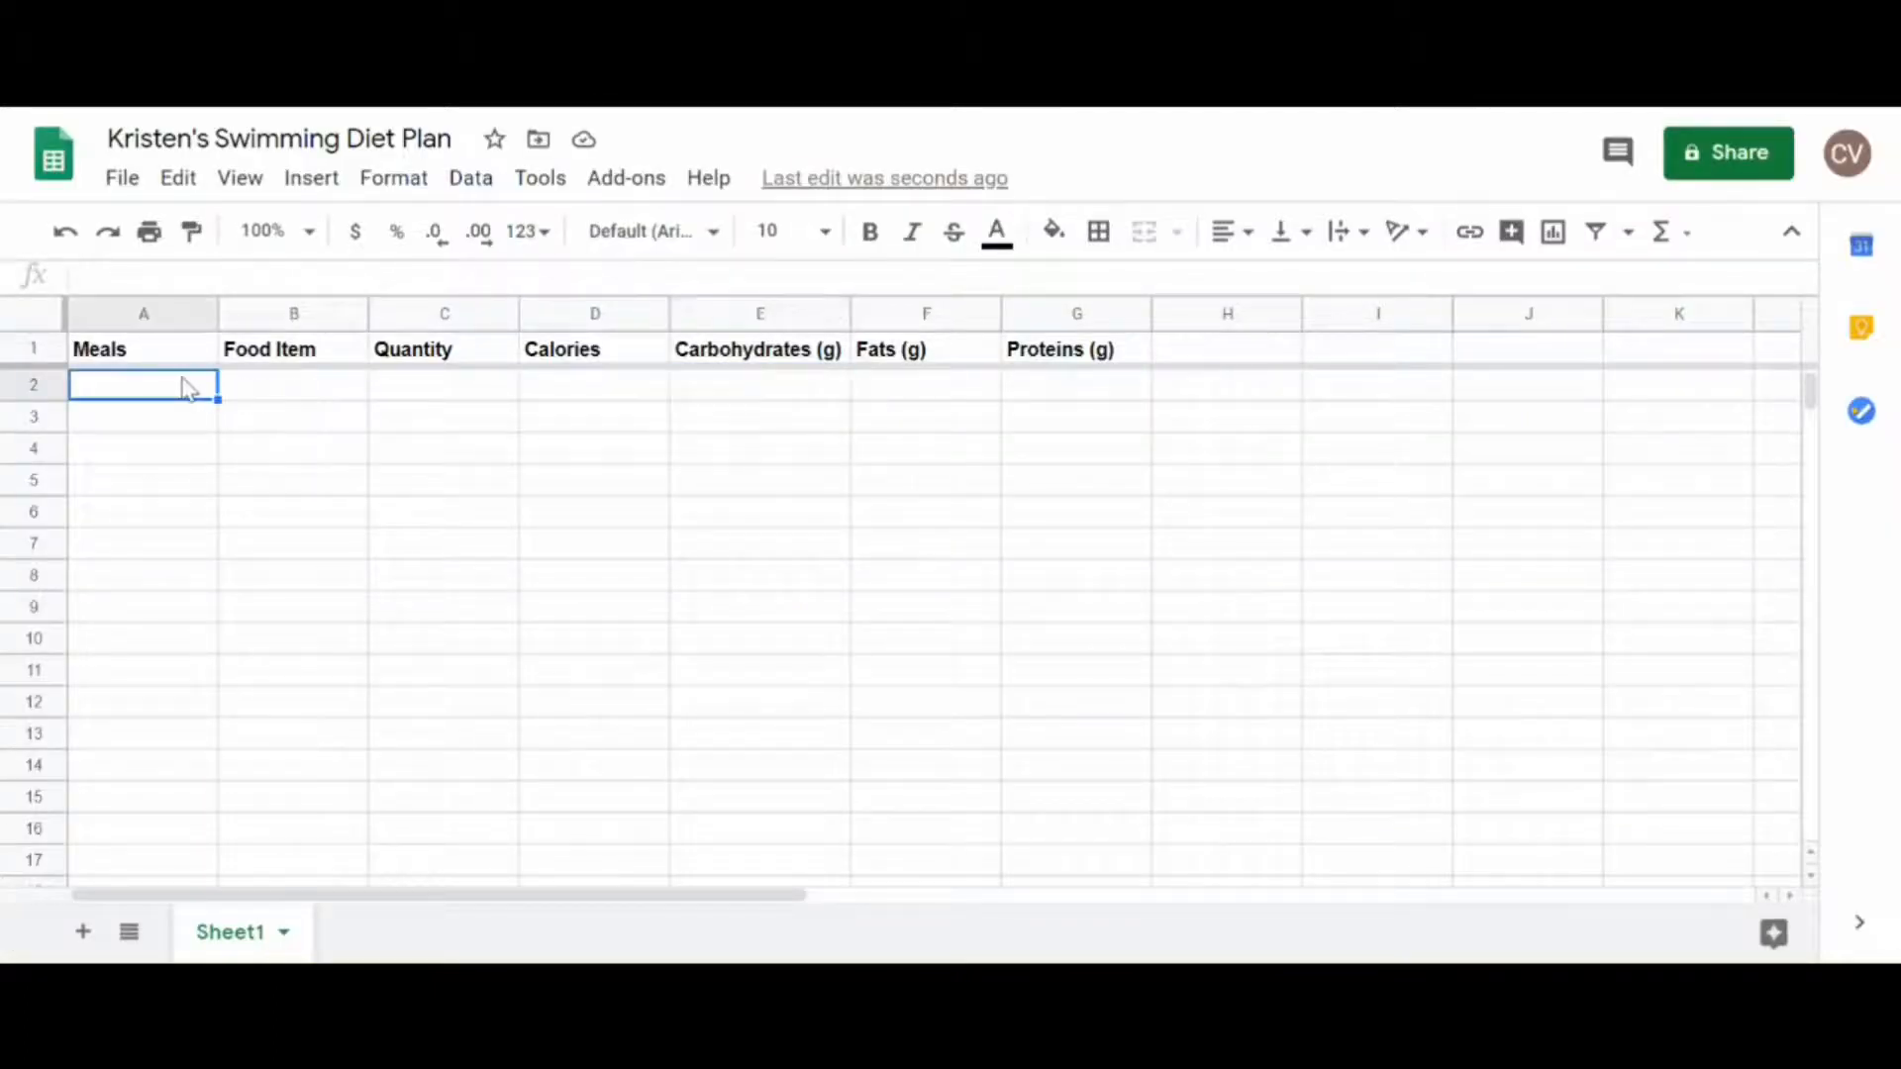
{"action": "type", "text": "Breakfast"}
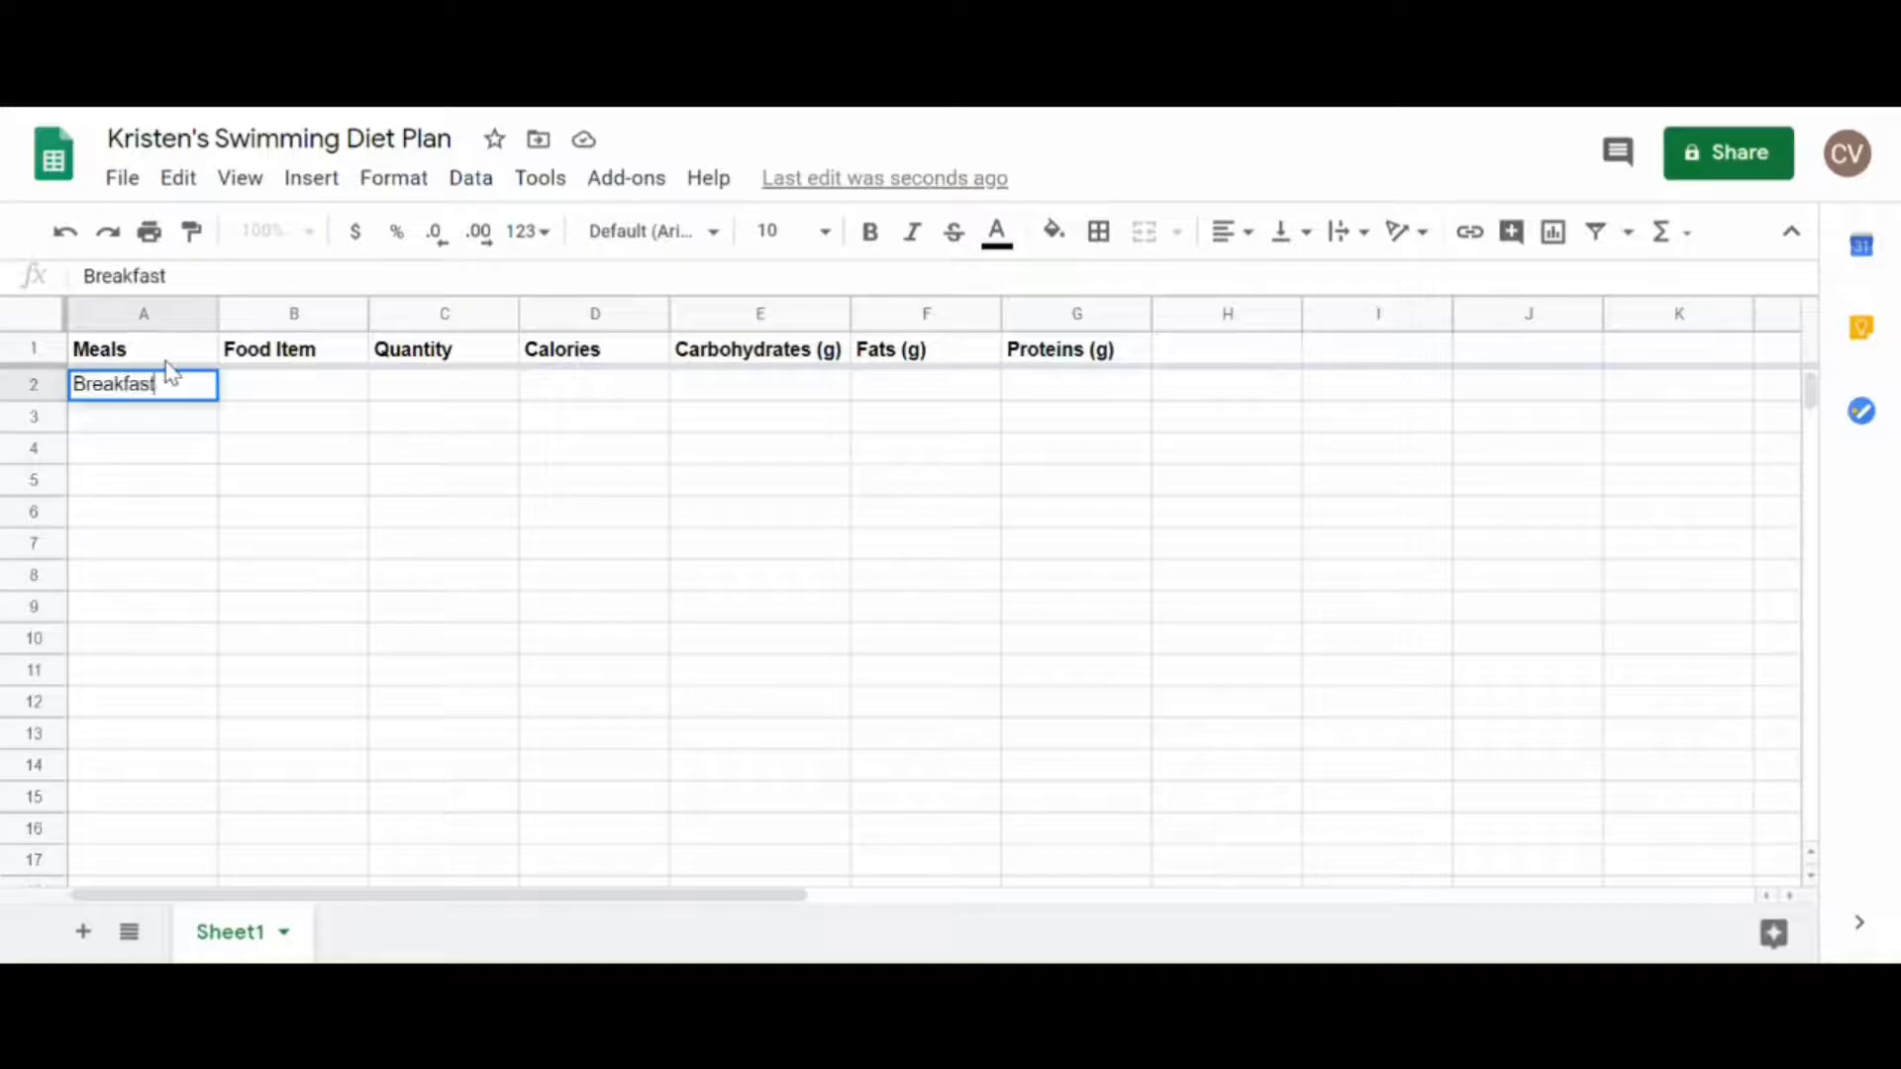
{"action": "key", "text": "Tab"}
{"action": "type", "text": "Milk"}
{"action": "key", "text": "Tab"}
{"action": "type", "text": "2 cups"}
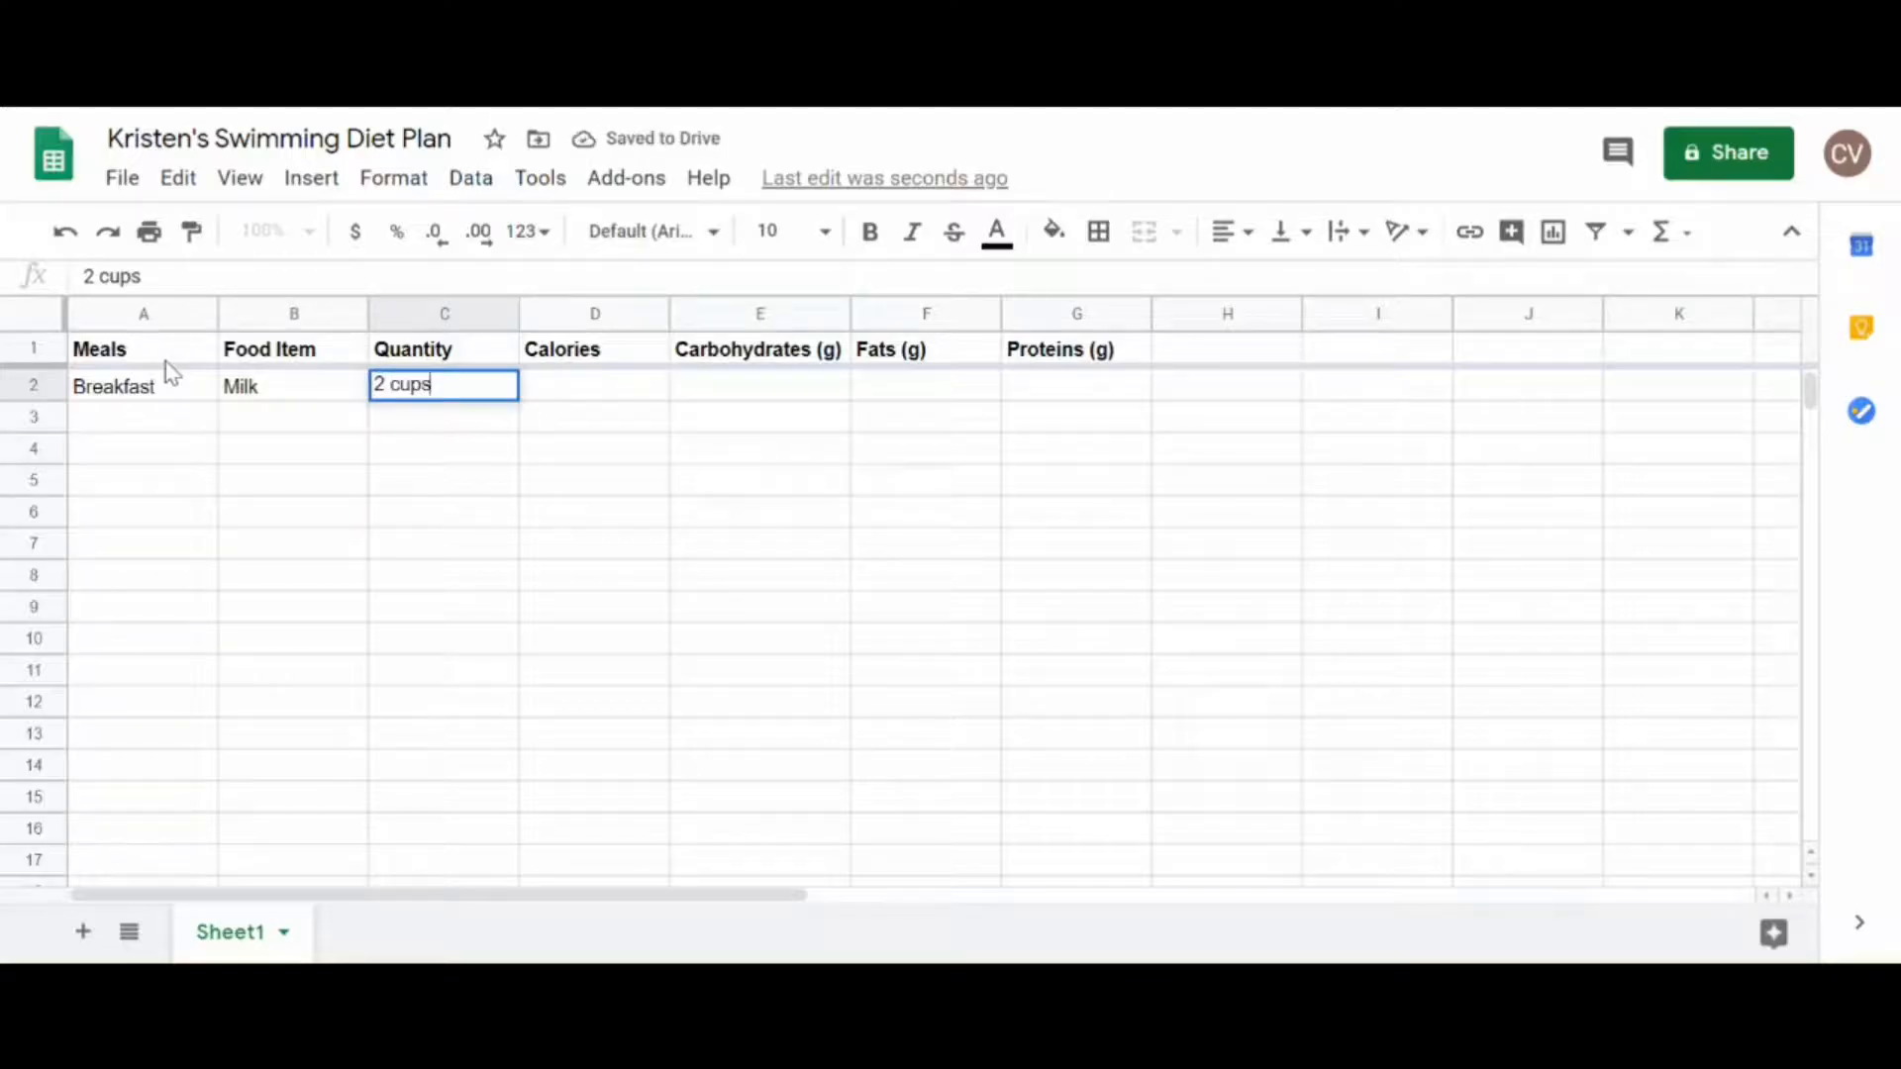
{"action": "key", "text": "Tab"}
Step: Enter the milk's nutrition values in row 2: 280 calories, 28 g carbohydrates, 10 g fats and 20 g proteins
{"action": "type", "text": "280"}
{"action": "key", "text": "Tab"}
{"action": "type", "text": "28"}
{"action": "key", "text": "Tab"}
{"action": "type", "text": "10"}
{"action": "key", "text": "Tab"}
{"action": "type", "text": "20"}
{"action": "key", "text": "Return"}
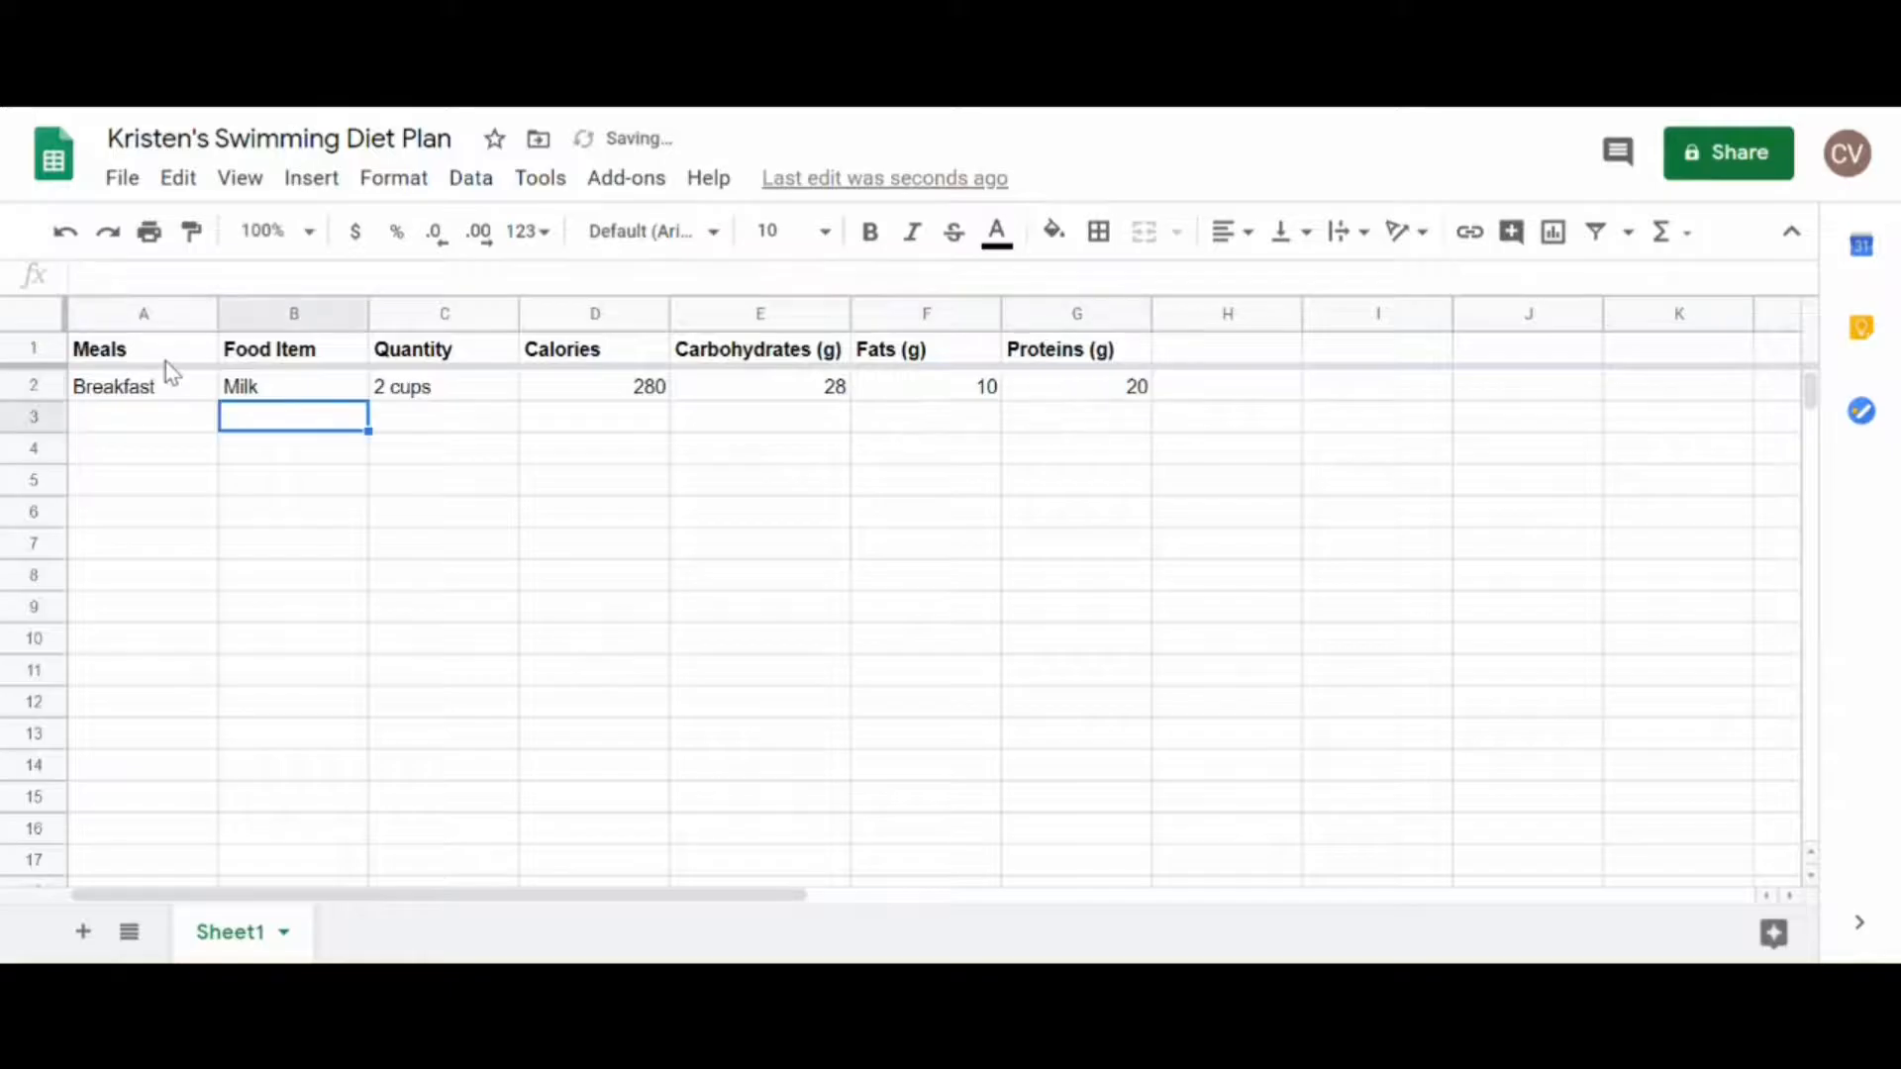
Step: Enter Multi-grain cheerios with a quantity of 4 cups in row 3 and widen the Food Item column to fit
{"action": "type", "text": "Multi-grain cheerios"}
{"action": "key", "text": "Tab"}
{"action": "left_click_drag", "start_coordinate": [368, 313], "coordinate": [469, 313]}
{"action": "type", "text": "4 cups"}
{"action": "key", "text": "Tab"}
Step: Enter the cheerios' nutrition values in row 3: 600 calories, 128 g carbohydrates, 6 g fats and 12 g proteins
{"action": "type", "text": "600"}
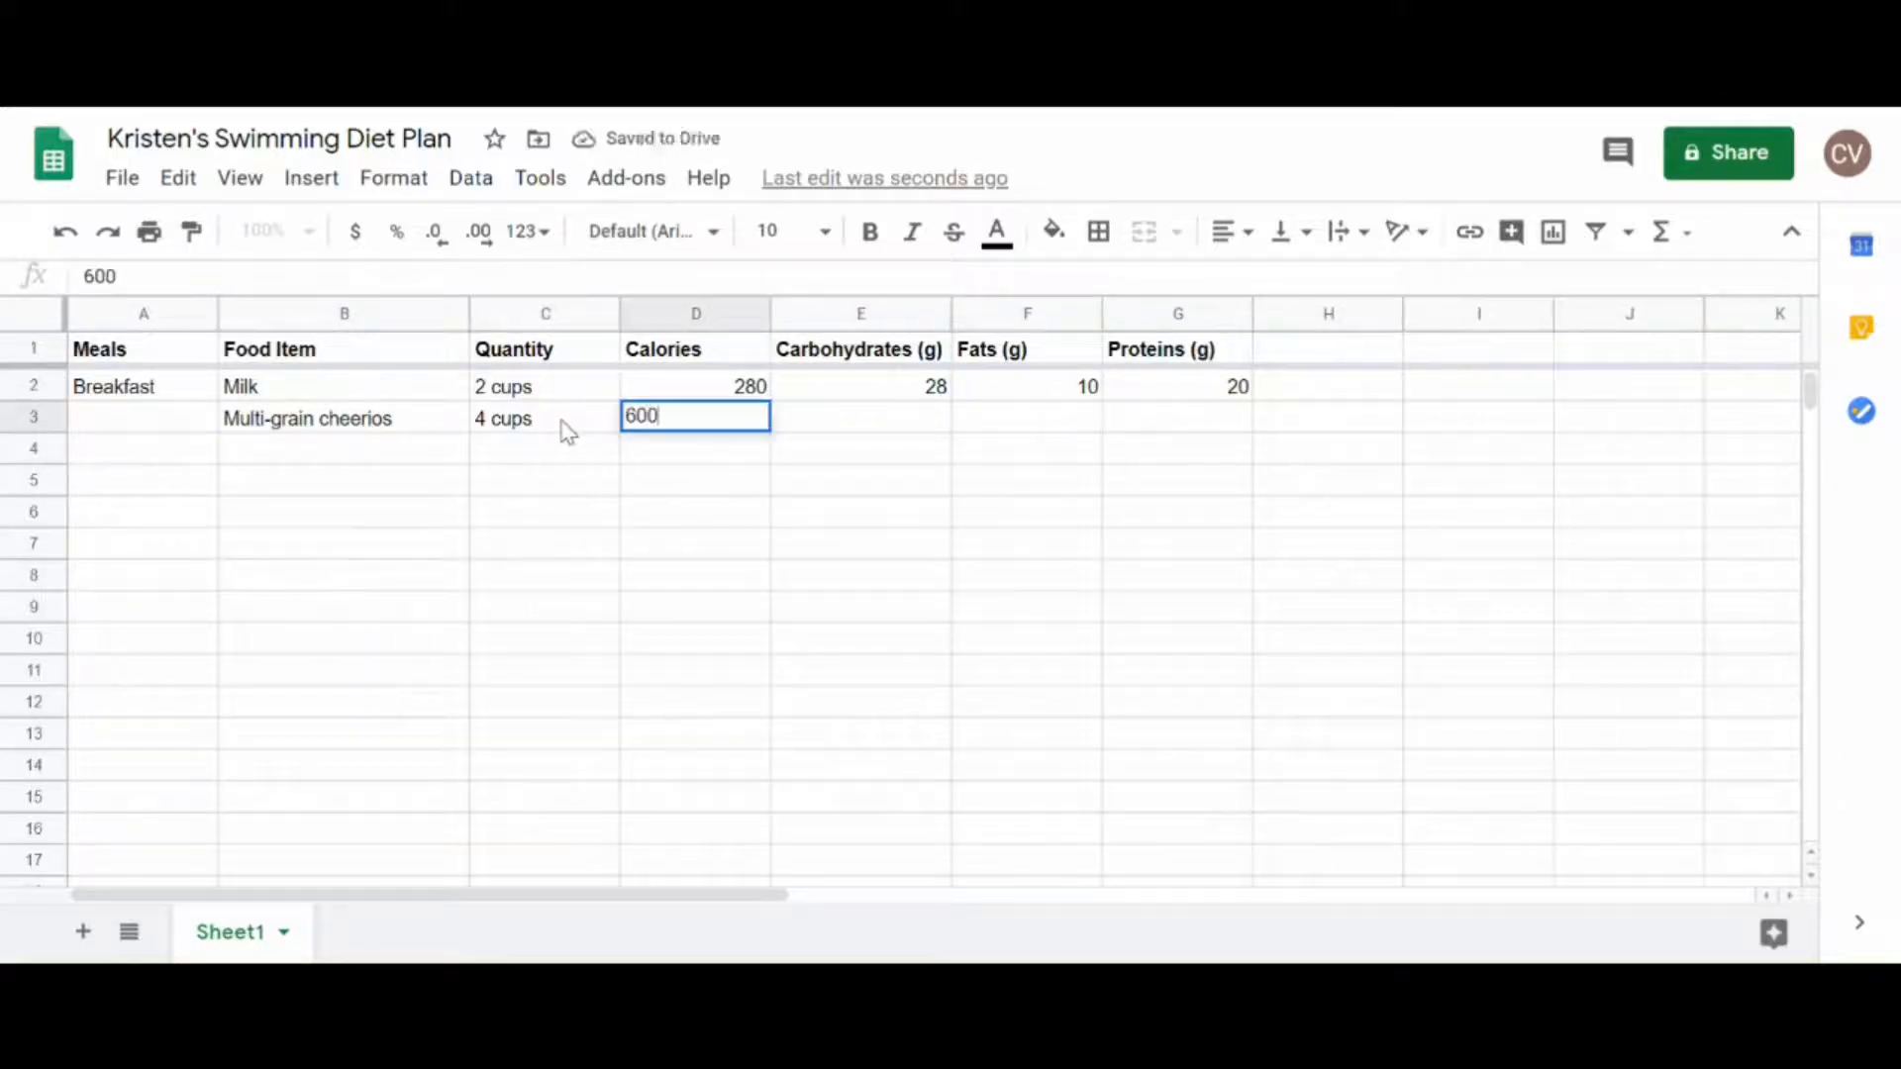
{"action": "key", "text": "Tab"}
{"action": "type", "text": "128"}
{"action": "key", "text": "Tab"}
{"action": "type", "text": "6"}
Step: Add the food item "Orange juice w/pulp" with a quantity of 10 fl oz in row 4
{"action": "key", "text": "Tab"}
{"action": "type", "text": "12"}
{"action": "key", "text": "Return"}
{"action": "key", "text": "Tab"}
{"action": "type", "text": "Orange juice w/pulp"}
{"action": "key", "text": "Tab"}
{"action": "type", "text": "10 fl oz"}
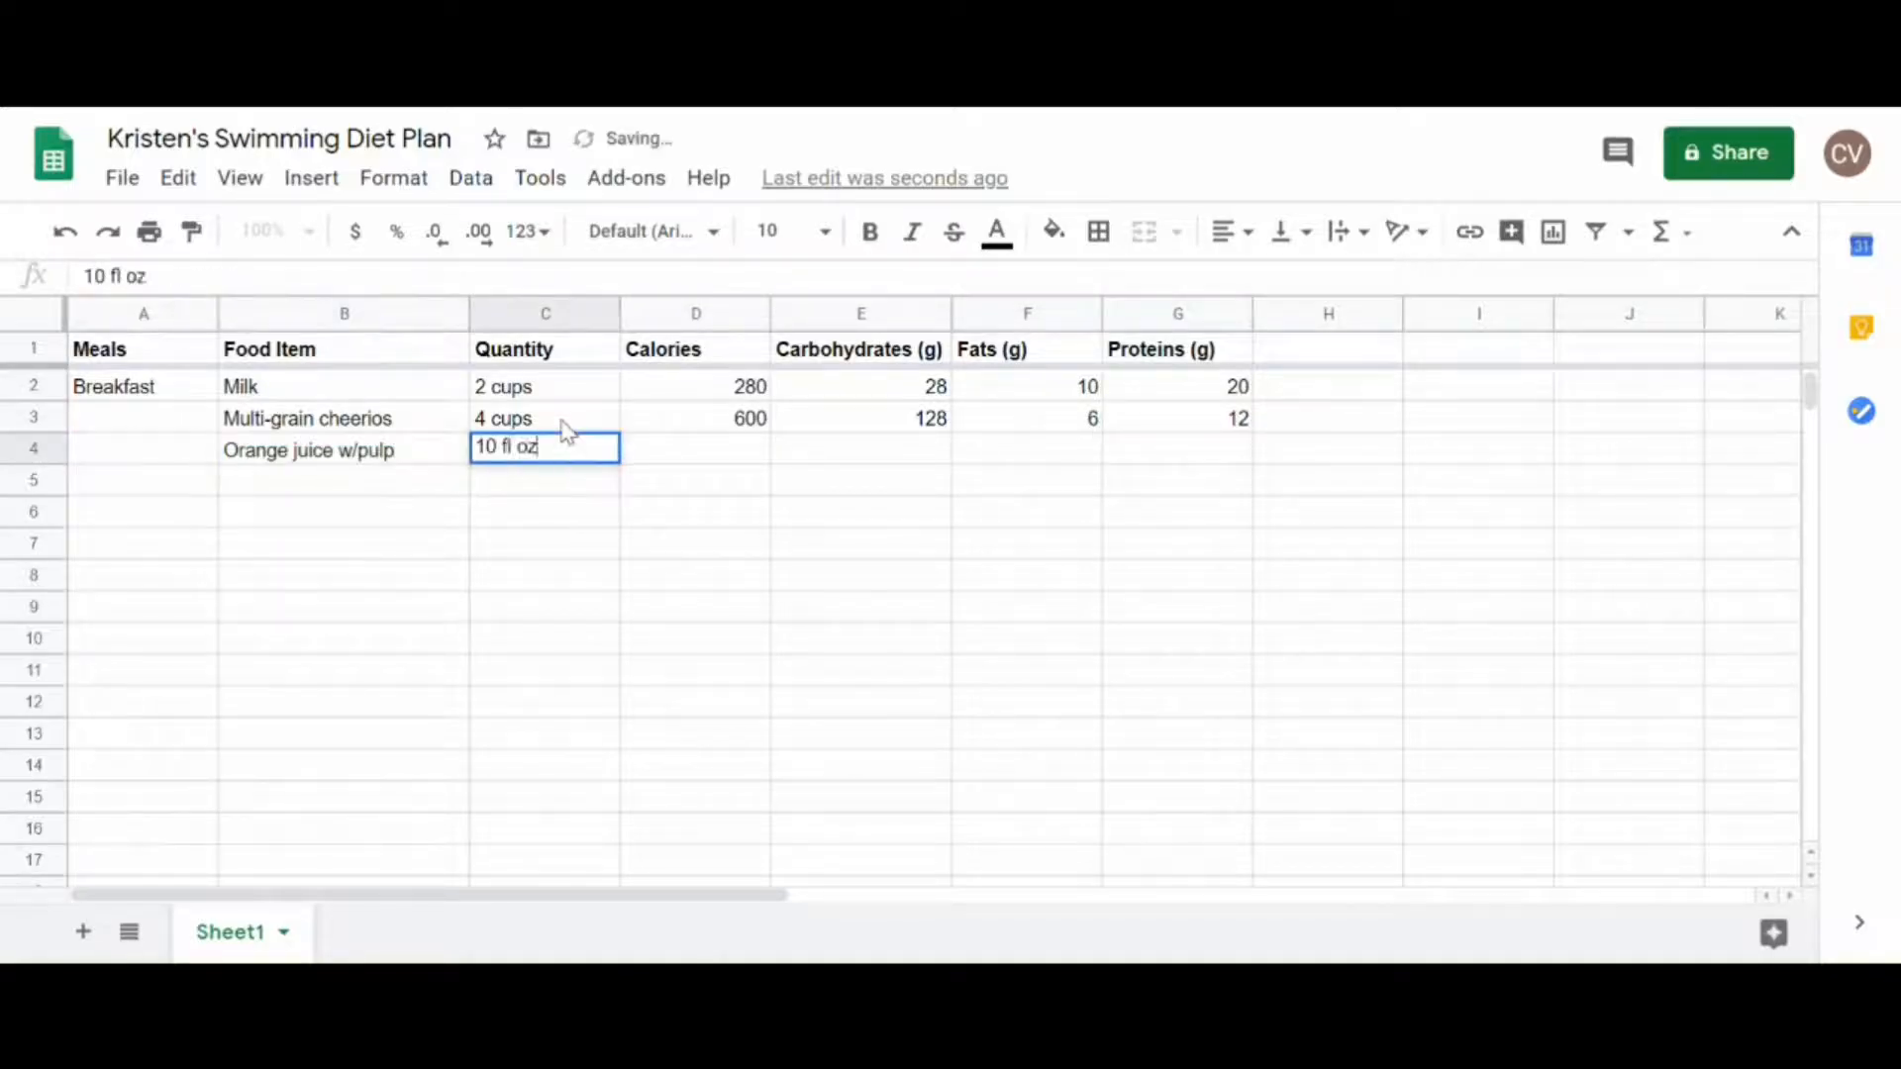
Step: Enter the orange juice's nutrition values in row 4: 140 calories, 32 g carbohydrates, 1 g fats and 2 g proteins
{"action": "key", "text": "Tab"}
{"action": "type", "text": "140"}
{"action": "key", "text": "Tab"}
{"action": "type", "text": "32"}
{"action": "key", "text": "Tab"}
{"action": "type", "text": "1"}
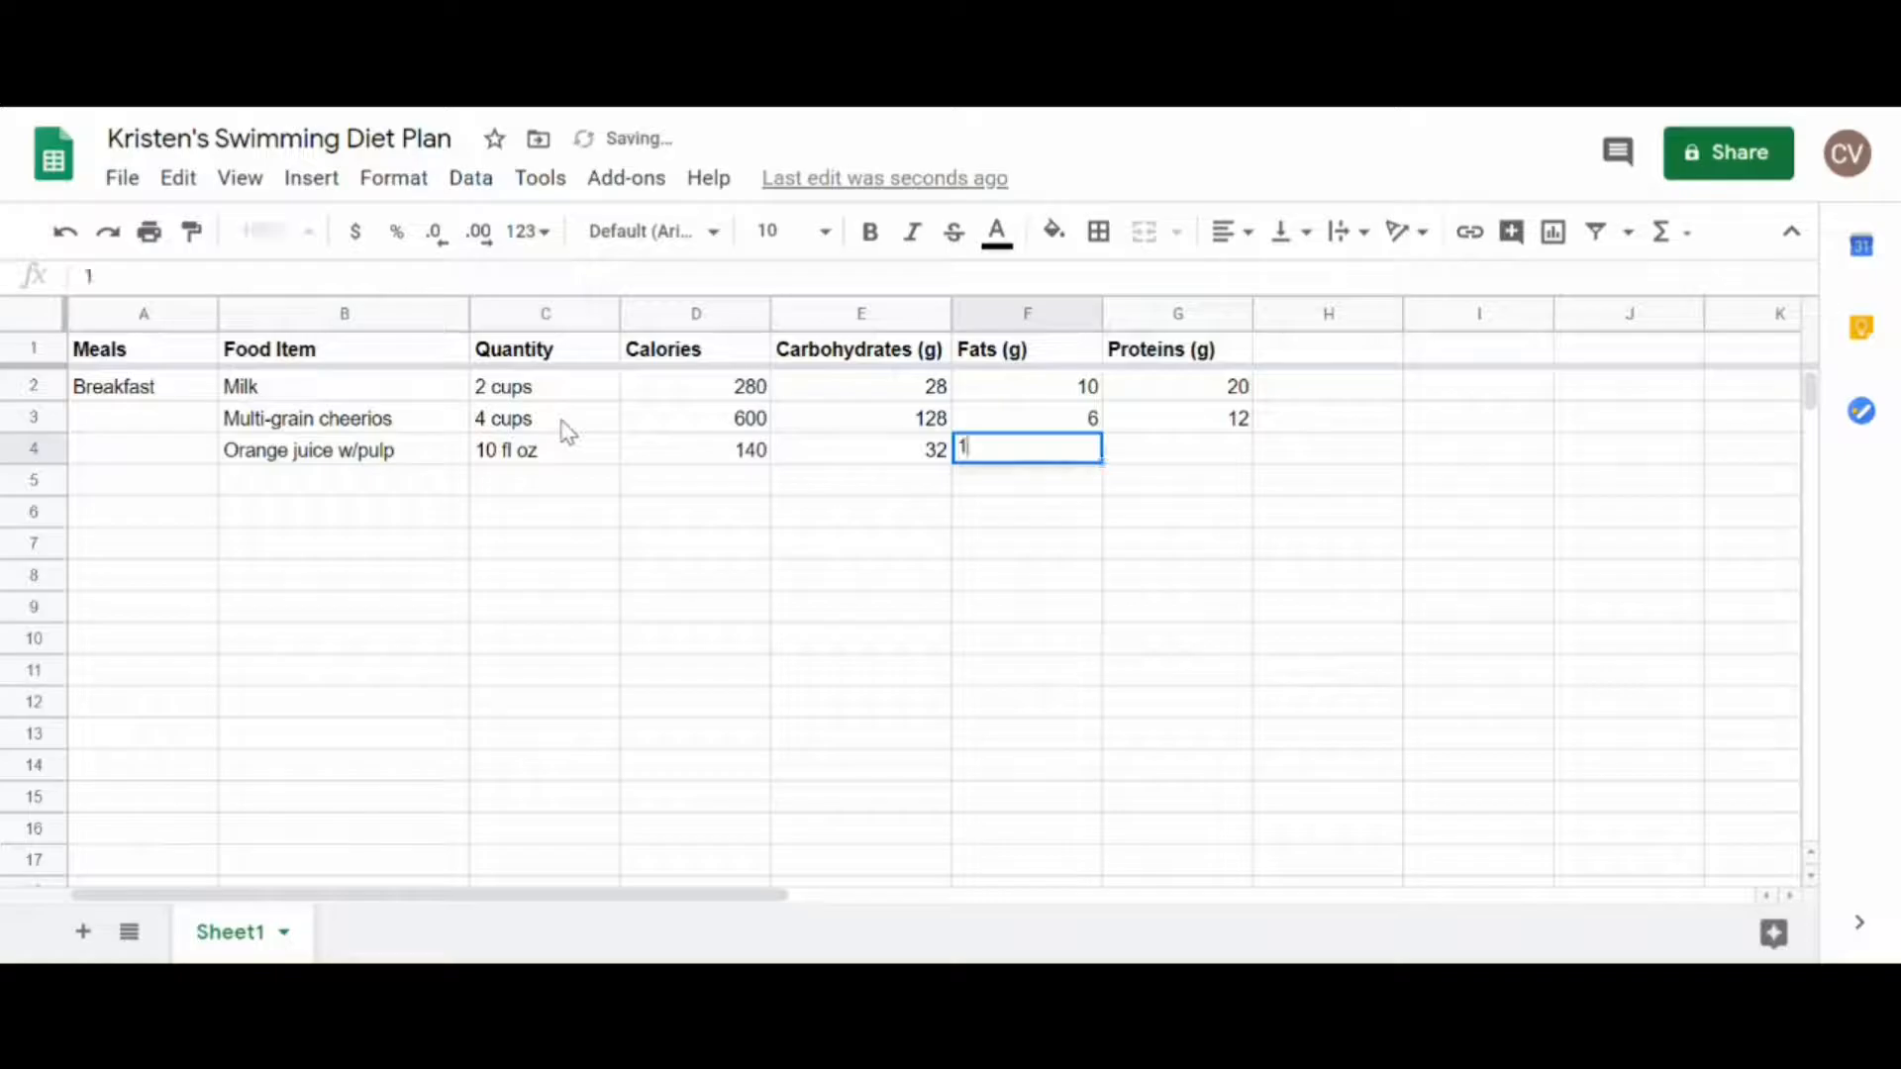
Step: Add the food item Strawberries with the quantity "7 medium" in row 5
{"action": "key", "text": "Tab"}
{"action": "type", "text": "2"}
{"action": "key", "text": "Return"}
{"action": "key", "text": "Tab"}
{"action": "type", "text": "Strawberries"}
{"action": "key", "text": "Tab"}
{"action": "type", "text": "7 medium"}
Step: Enter the strawberries' nutrition values in row 5: 28 calories, 6 g carbohydrates, 0 g fats and 1 g proteins
{"action": "key", "text": "Tab"}
{"action": "type", "text": "28"}
{"action": "key", "text": "Tab"}
{"action": "type", "text": "6"}
{"action": "key", "text": "Tab"}
{"action": "type", "text": "0"}
{"action": "key", "text": "Tab"}
{"action": "type", "text": "1"}
{"action": "left_click", "coordinate": [606, 502]}
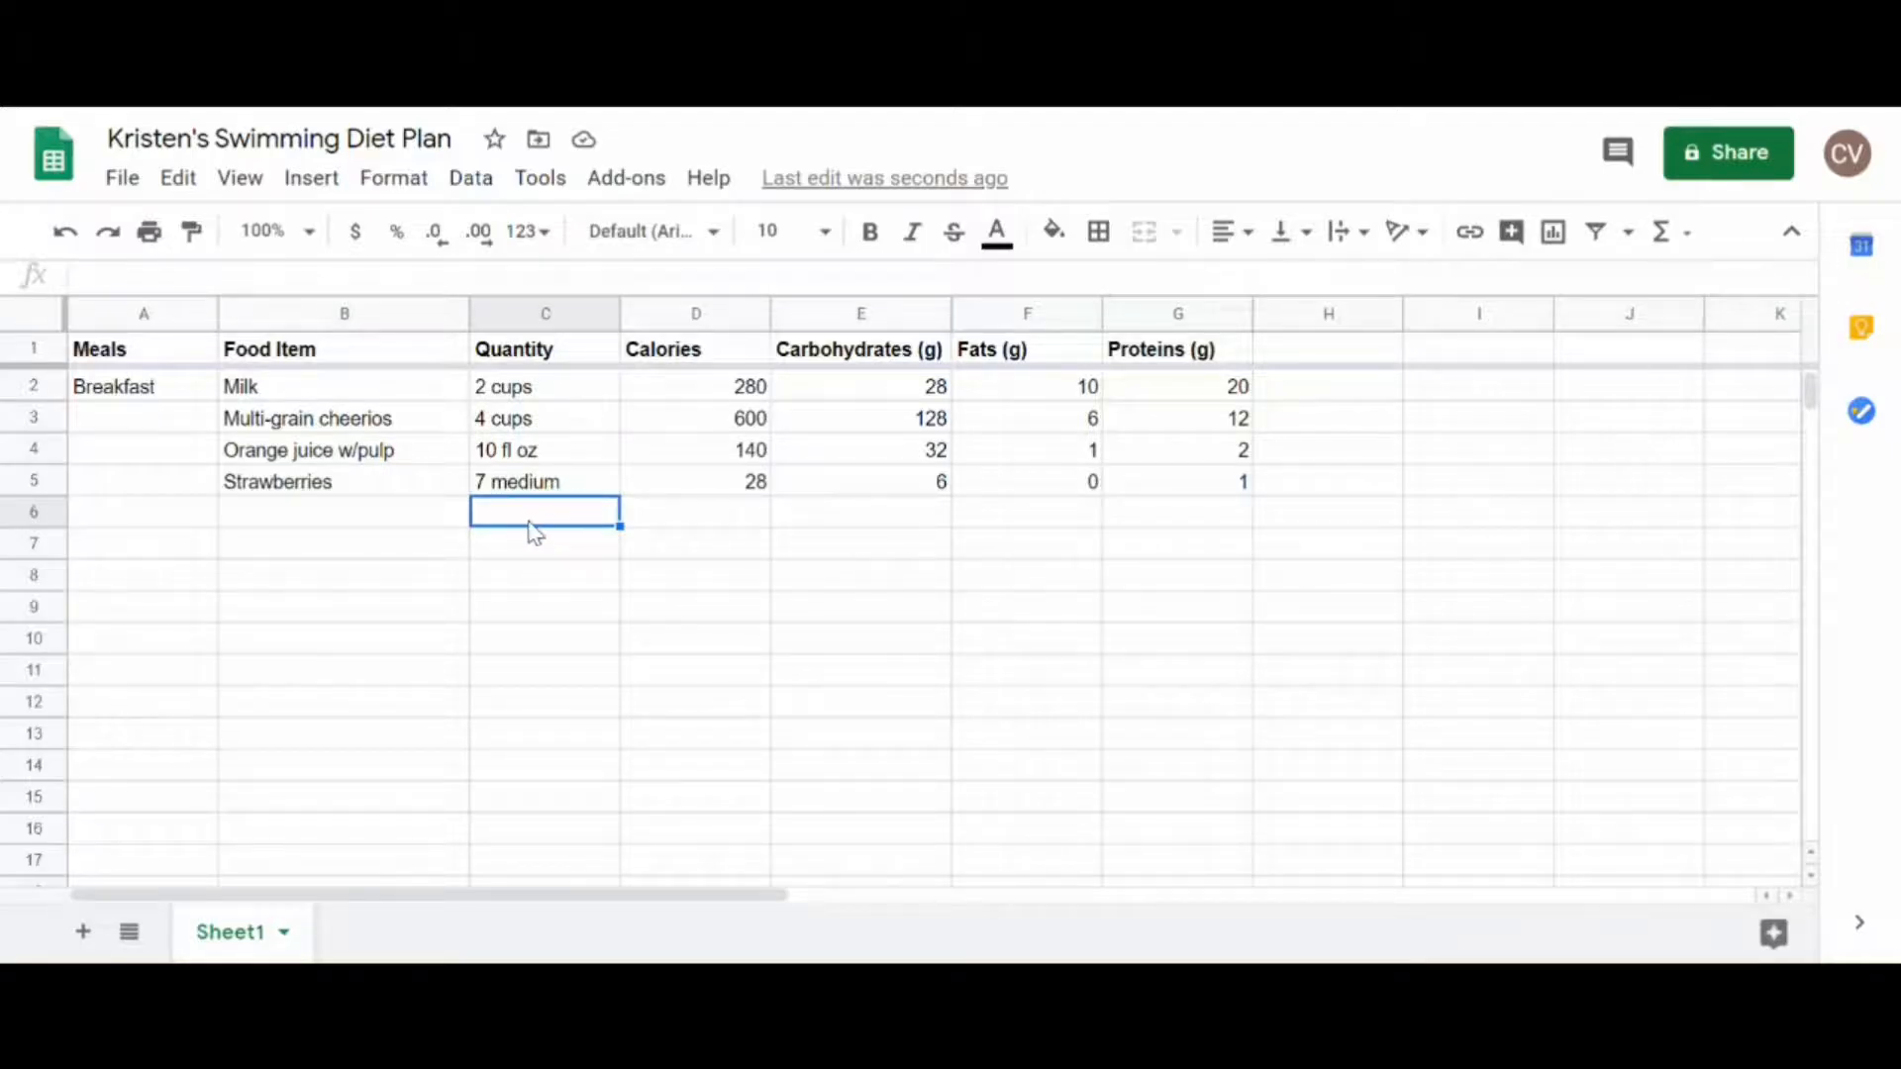
Step: Label the row below Strawberries as "Totals" in the Quantity column (C6)
{"action": "type", "text": "Totals"}
{"action": "key", "text": "Tab"}
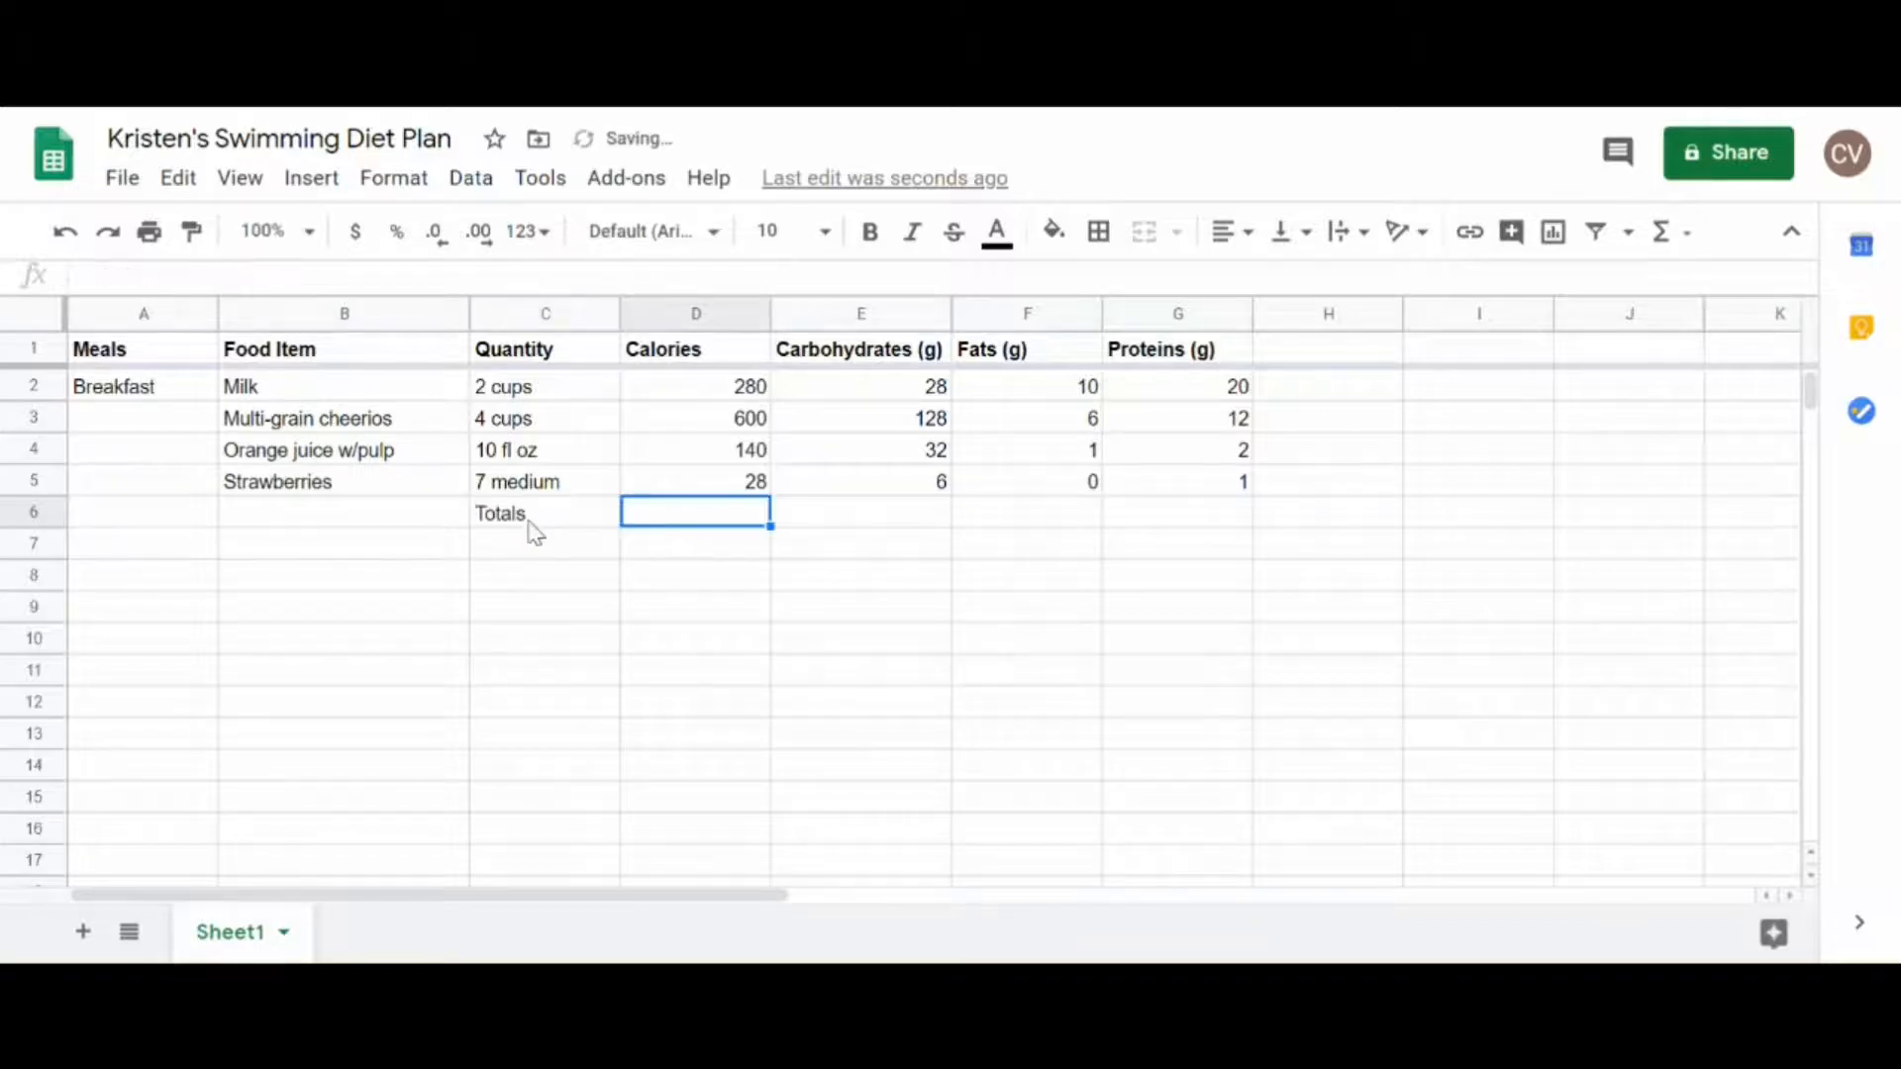
{"action": "left_click", "coordinate": [526, 532]}
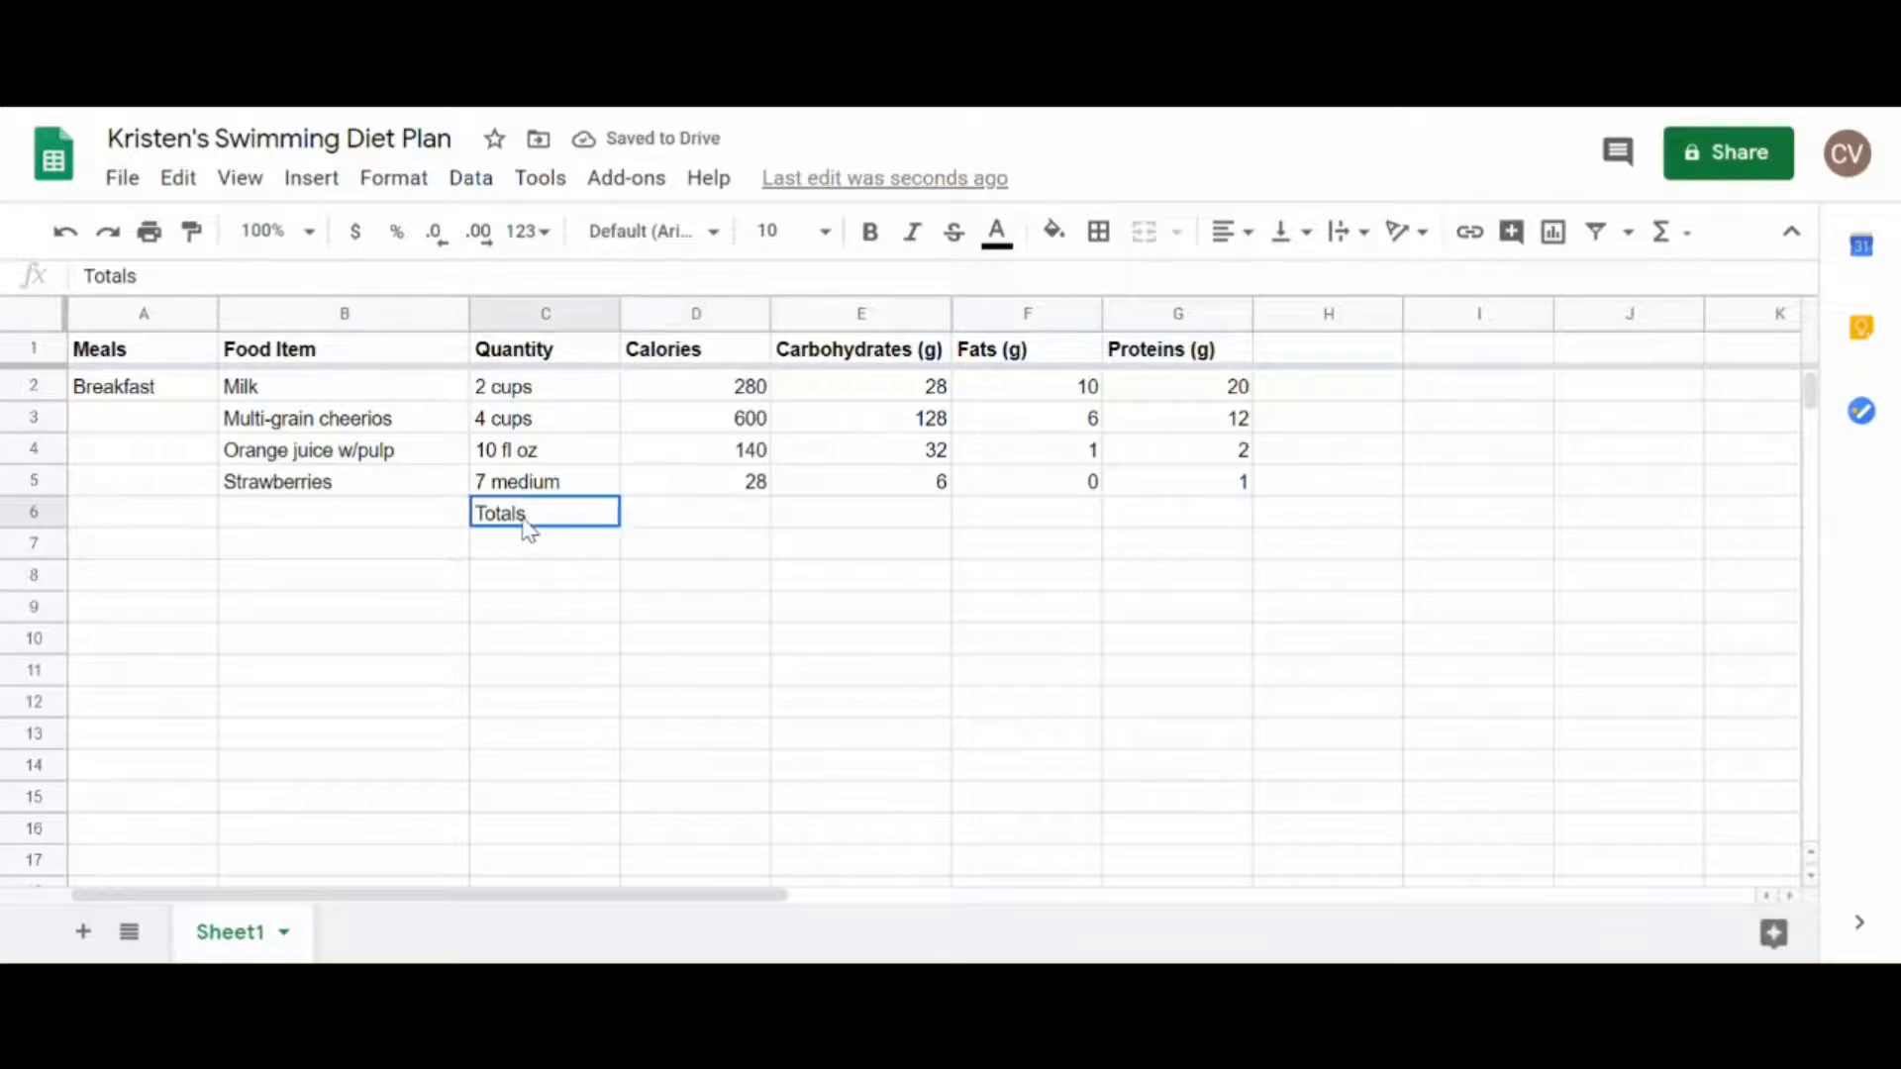
Step: Total the breakfast calories in D6 with a SUM of the range D2:D5
{"action": "left_click", "coordinate": [736, 519]}
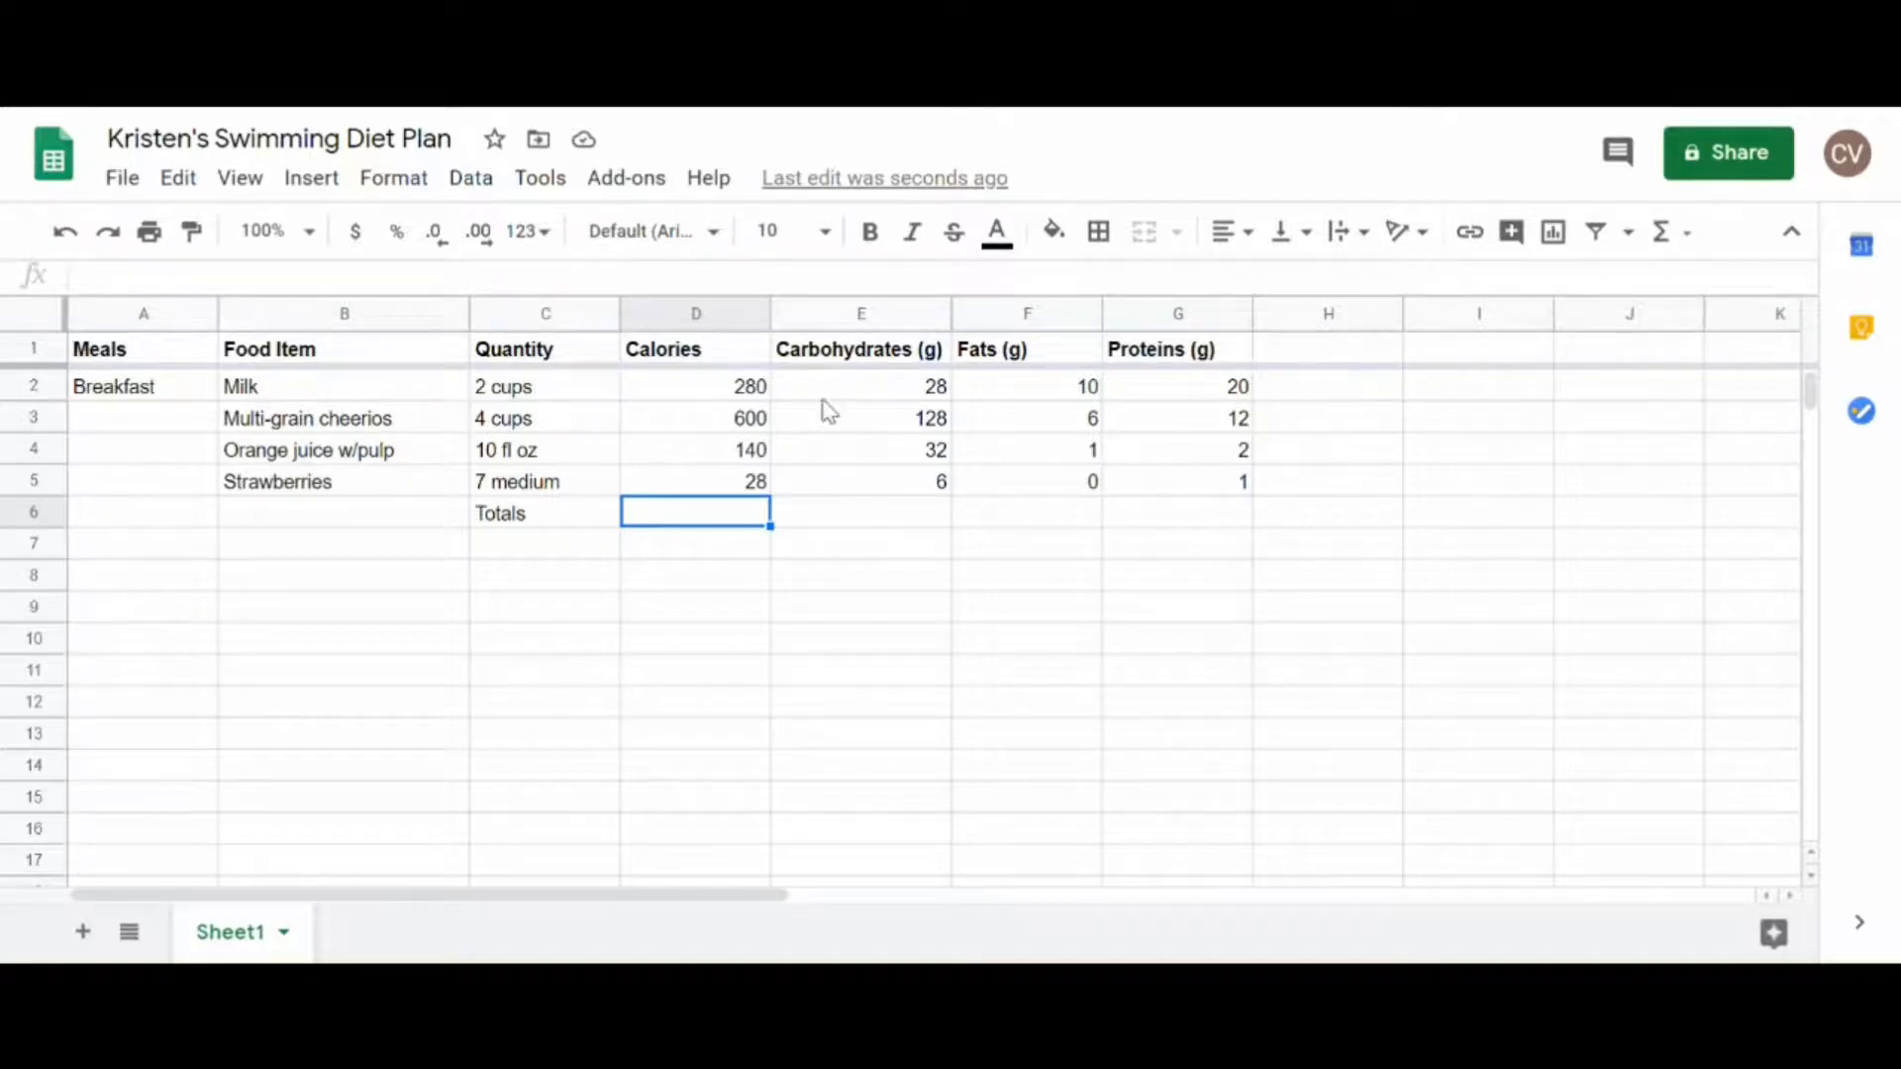
{"action": "left_click", "coordinate": [1689, 245]}
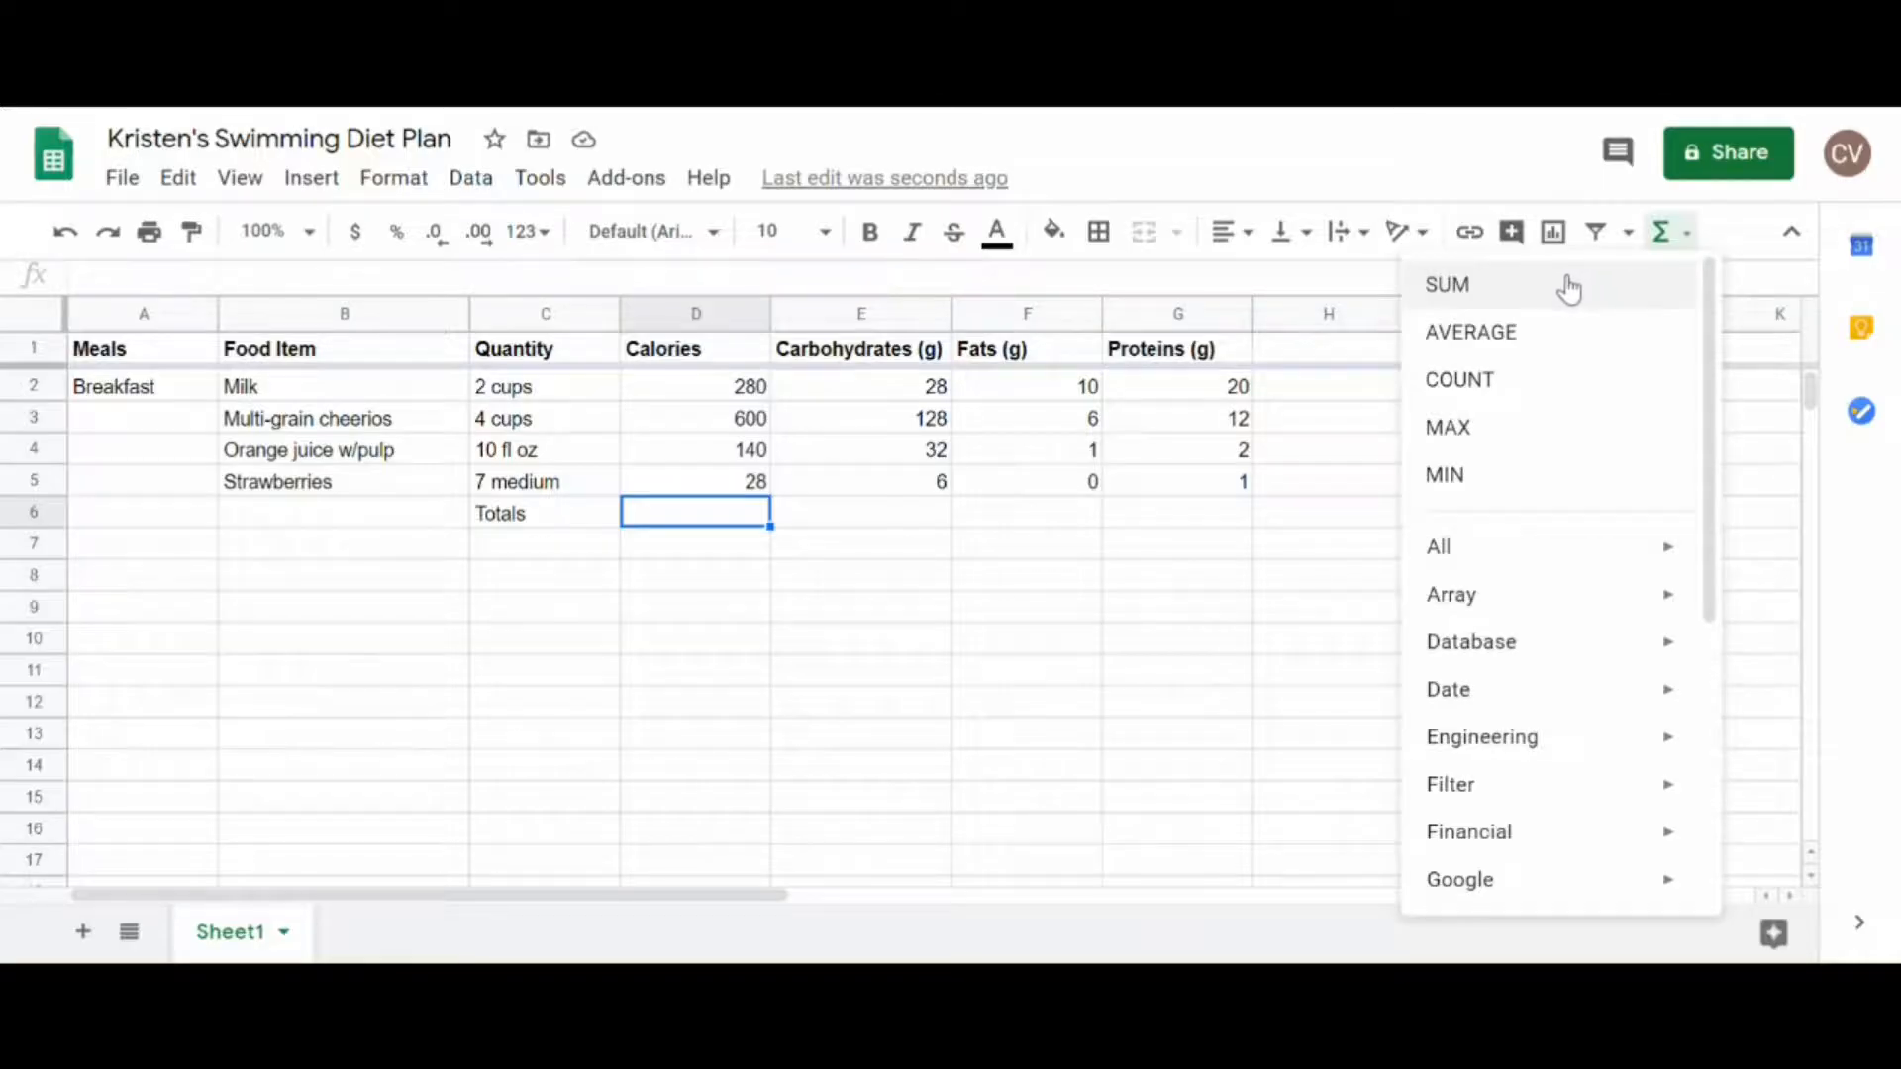
{"action": "left_click", "coordinate": [1568, 282]}
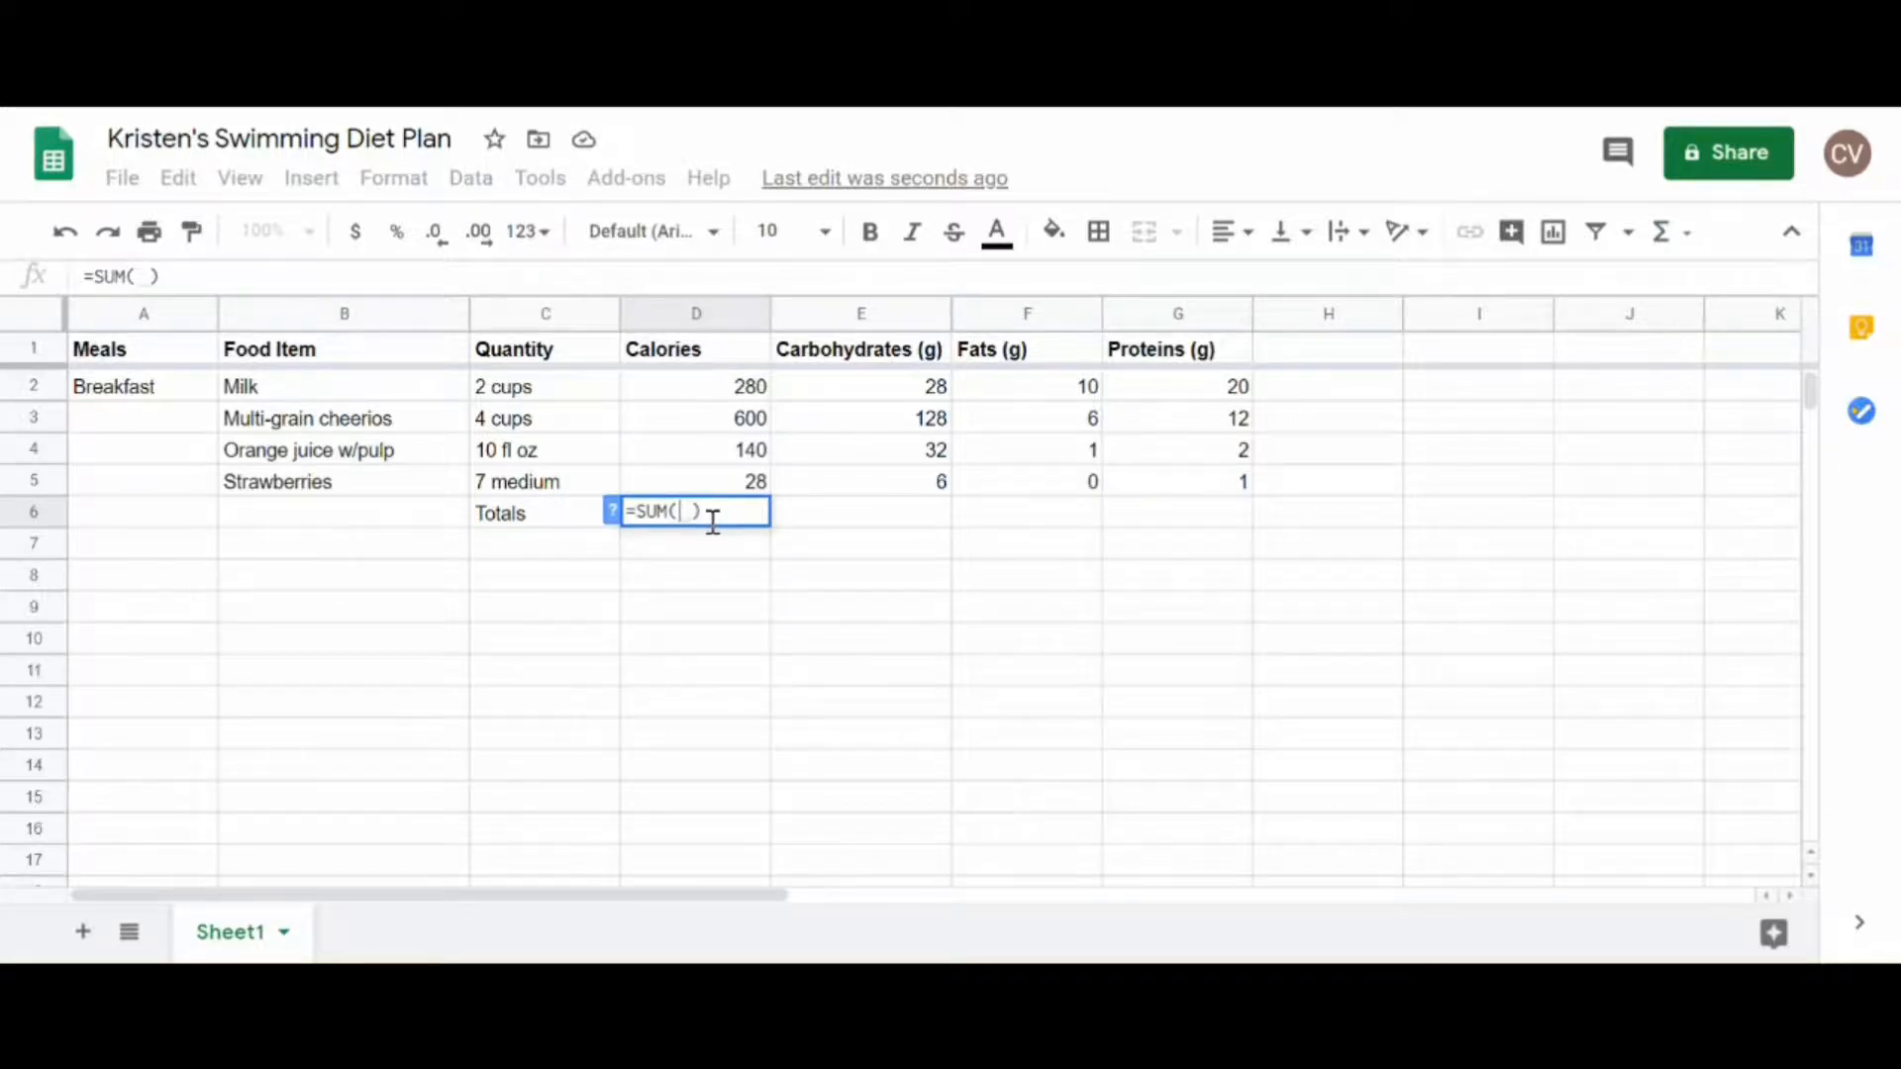
{"action": "left_click_drag", "start_coordinate": [749, 396], "coordinate": [738, 487]}
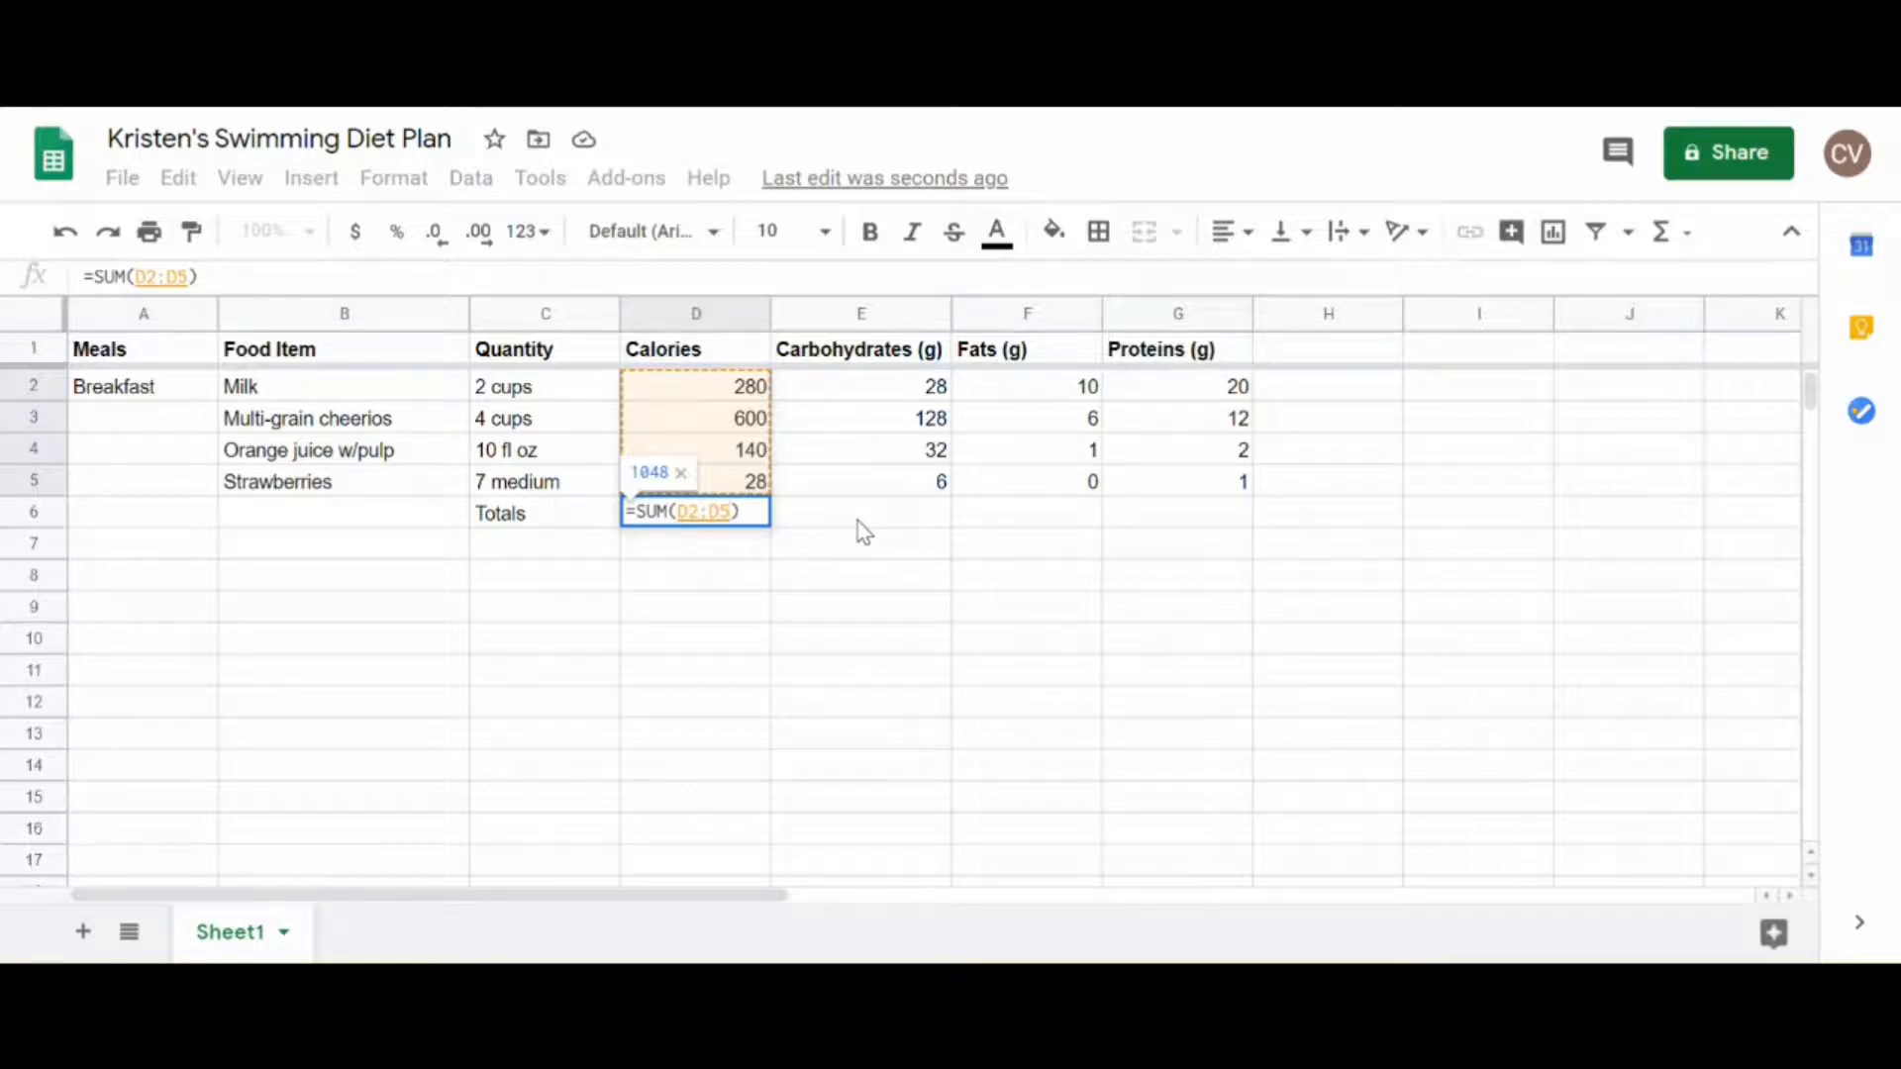
{"action": "key", "text": "Return"}
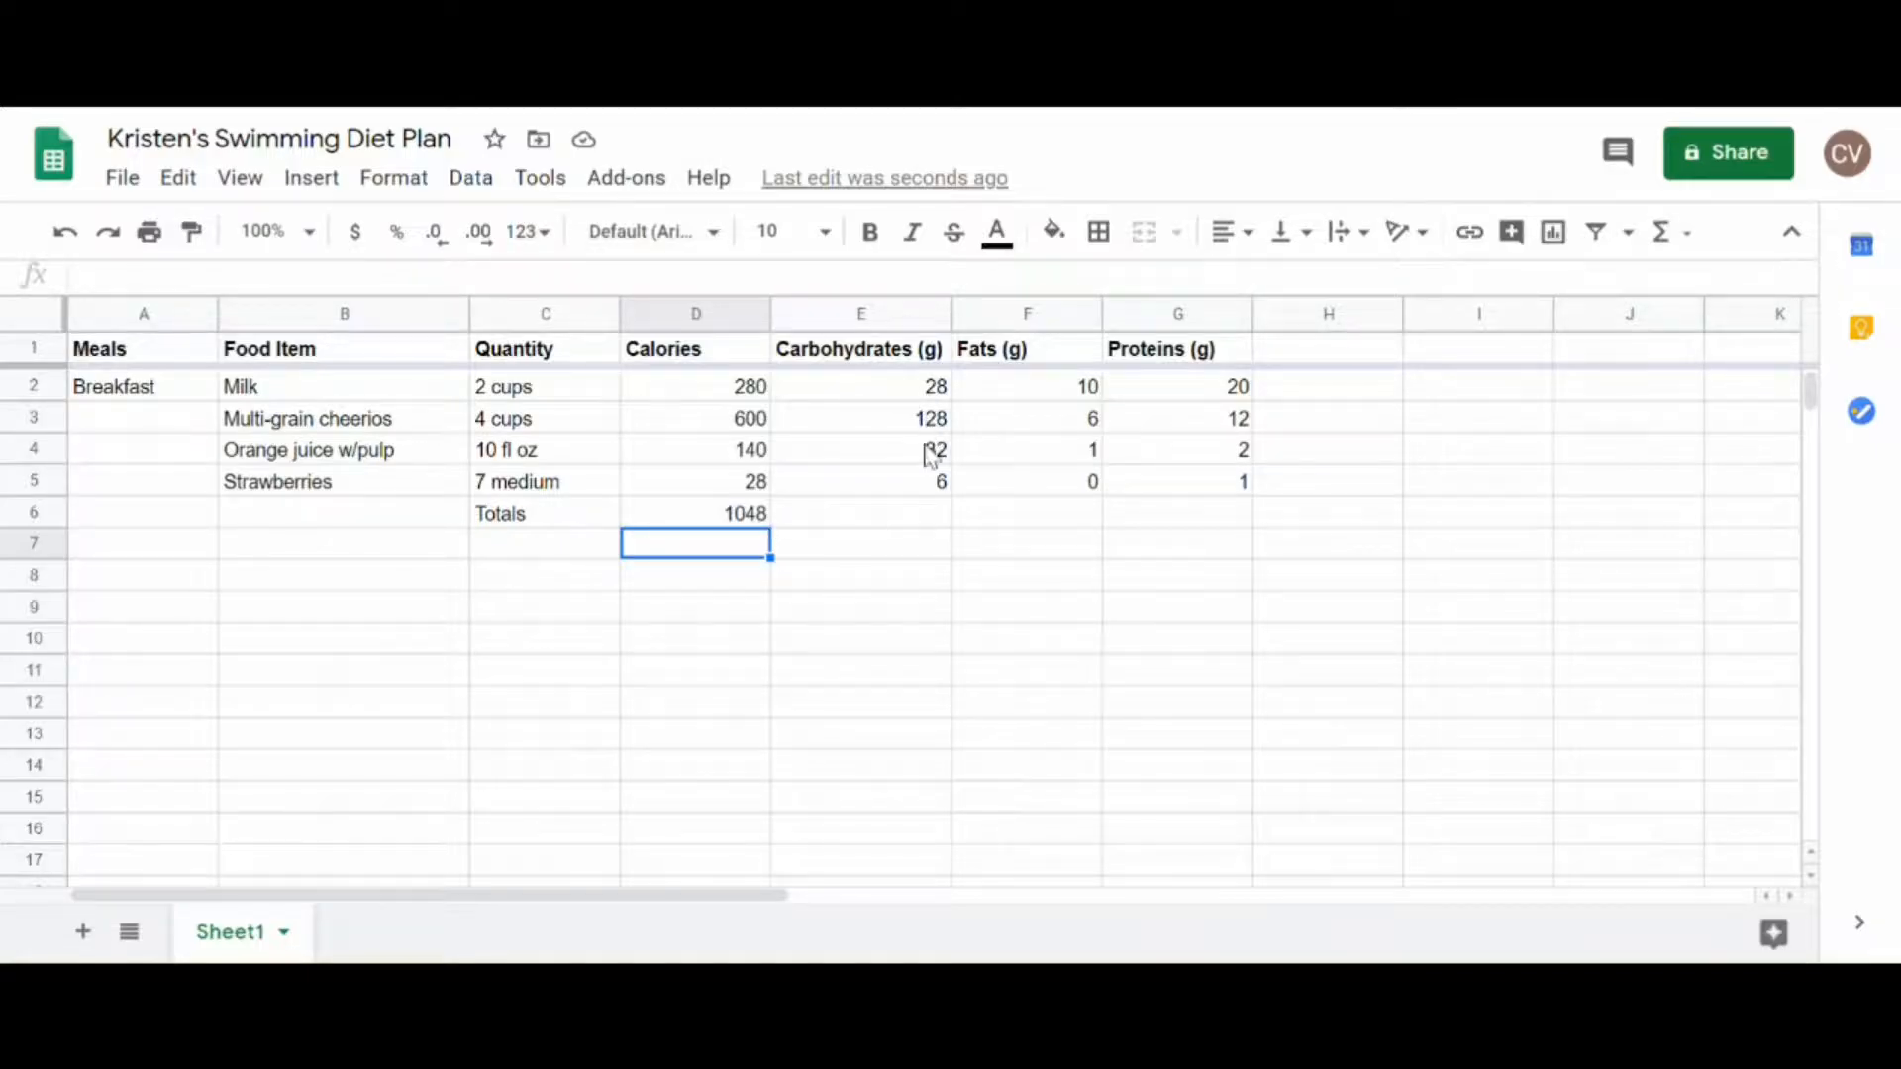
Step: Copy the calories SUM formula from D6 across to the carbohydrates, fats and proteins totals in E6:G6
{"action": "left_click", "coordinate": [915, 511]}
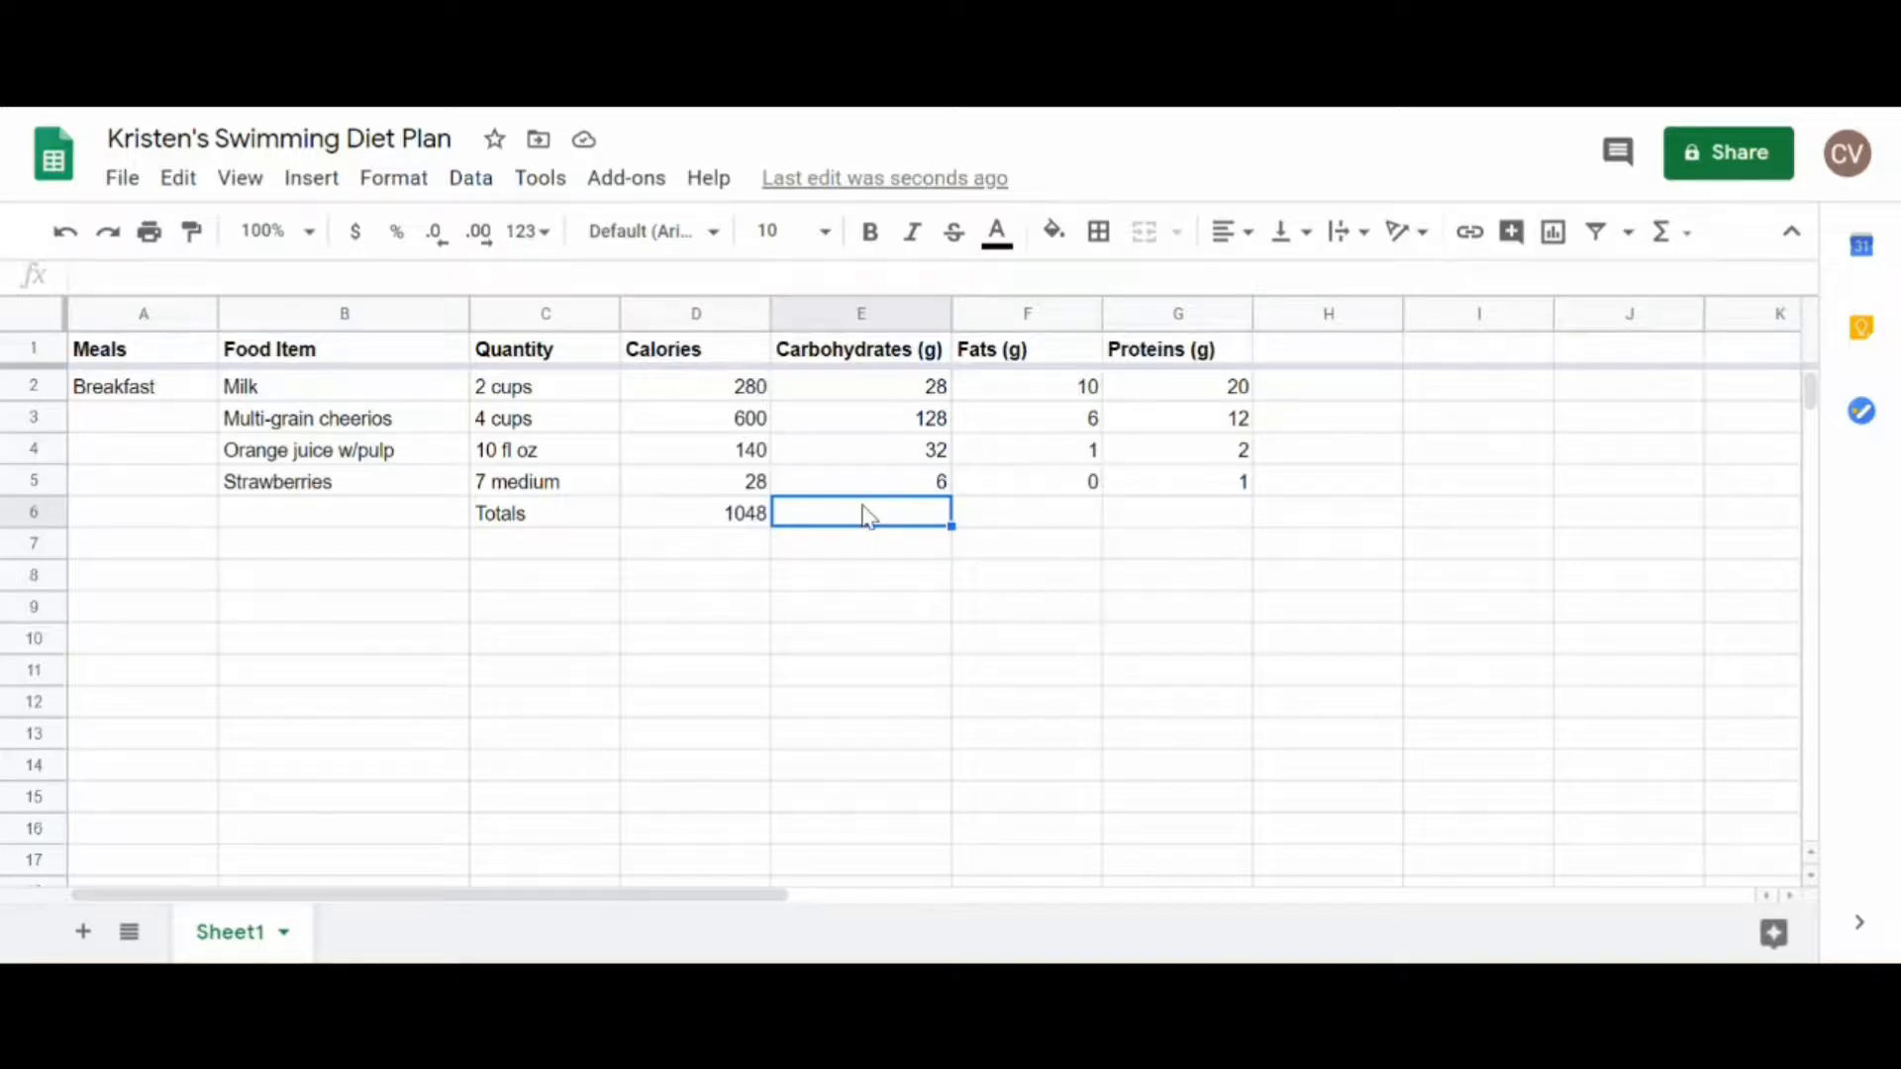
{"action": "left_click", "coordinate": [730, 525]}
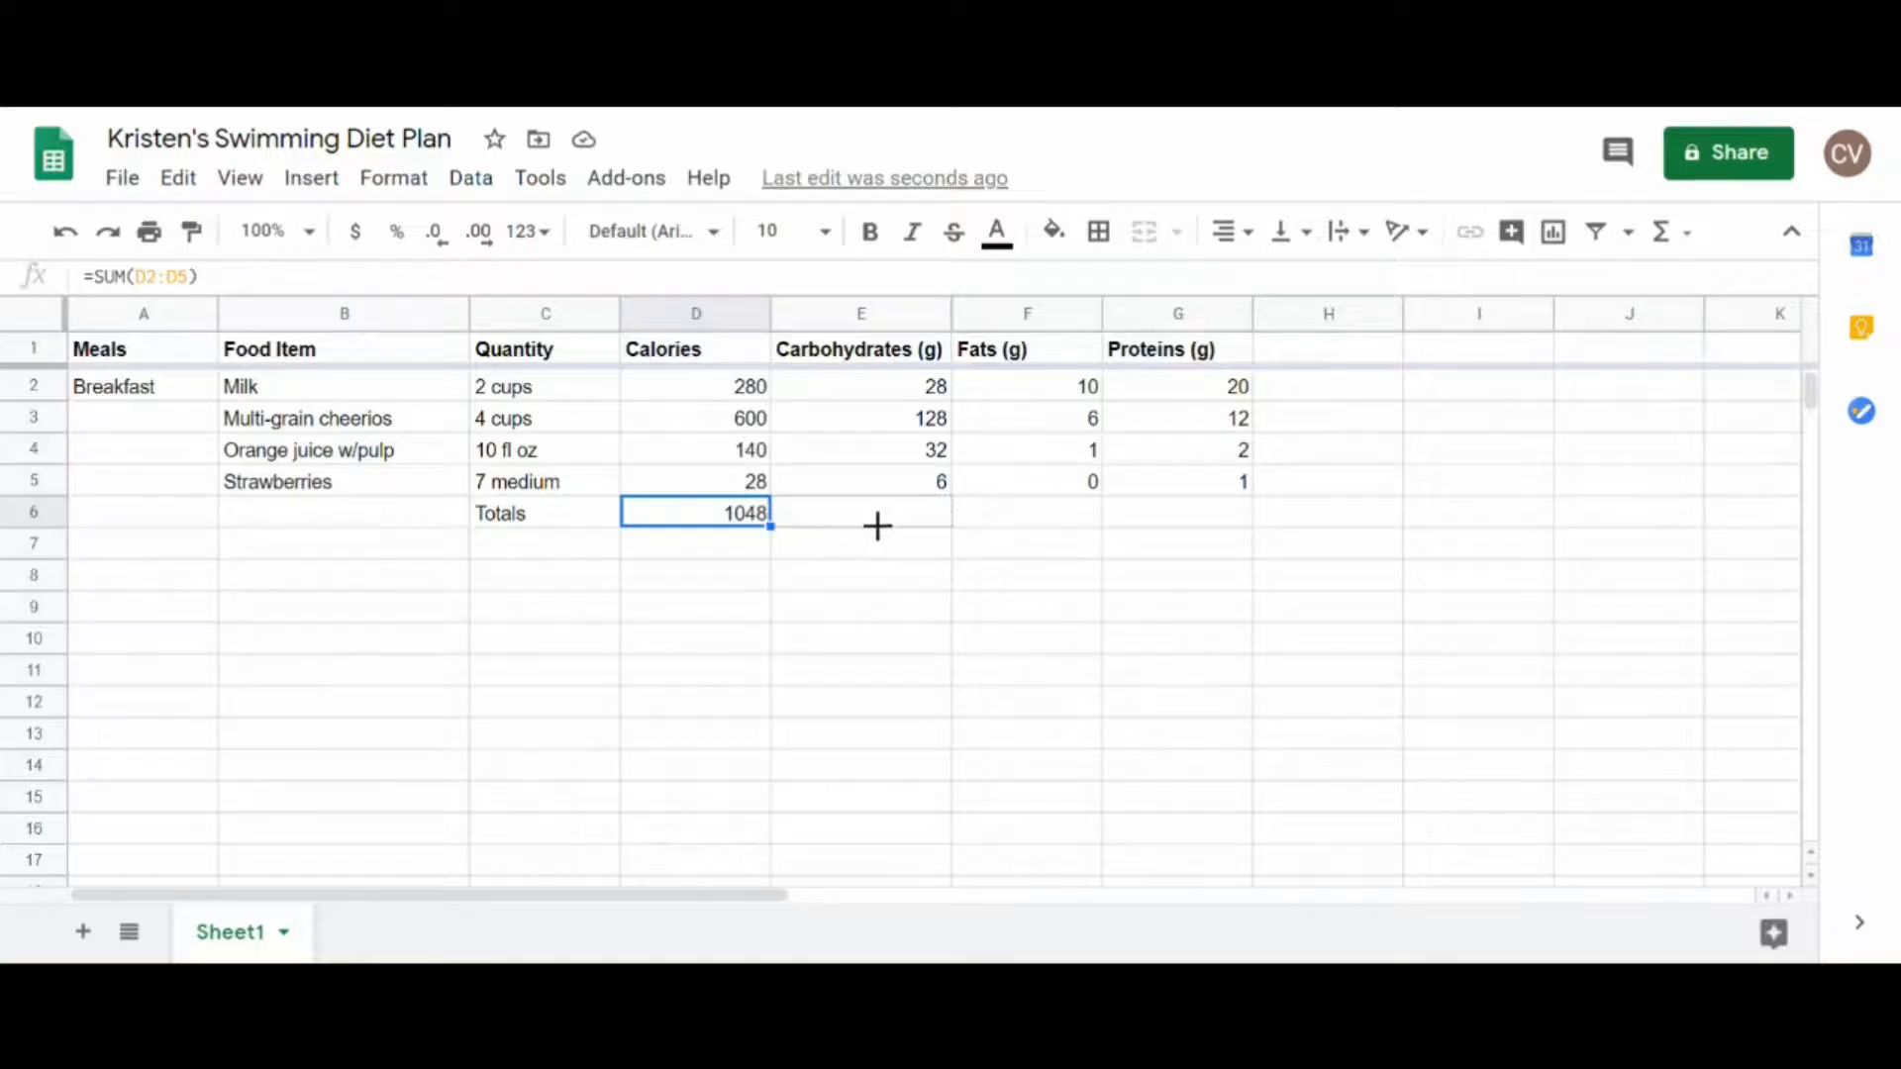
{"action": "left_click_drag", "start_coordinate": [1099, 522], "coordinate": [1218, 522]}
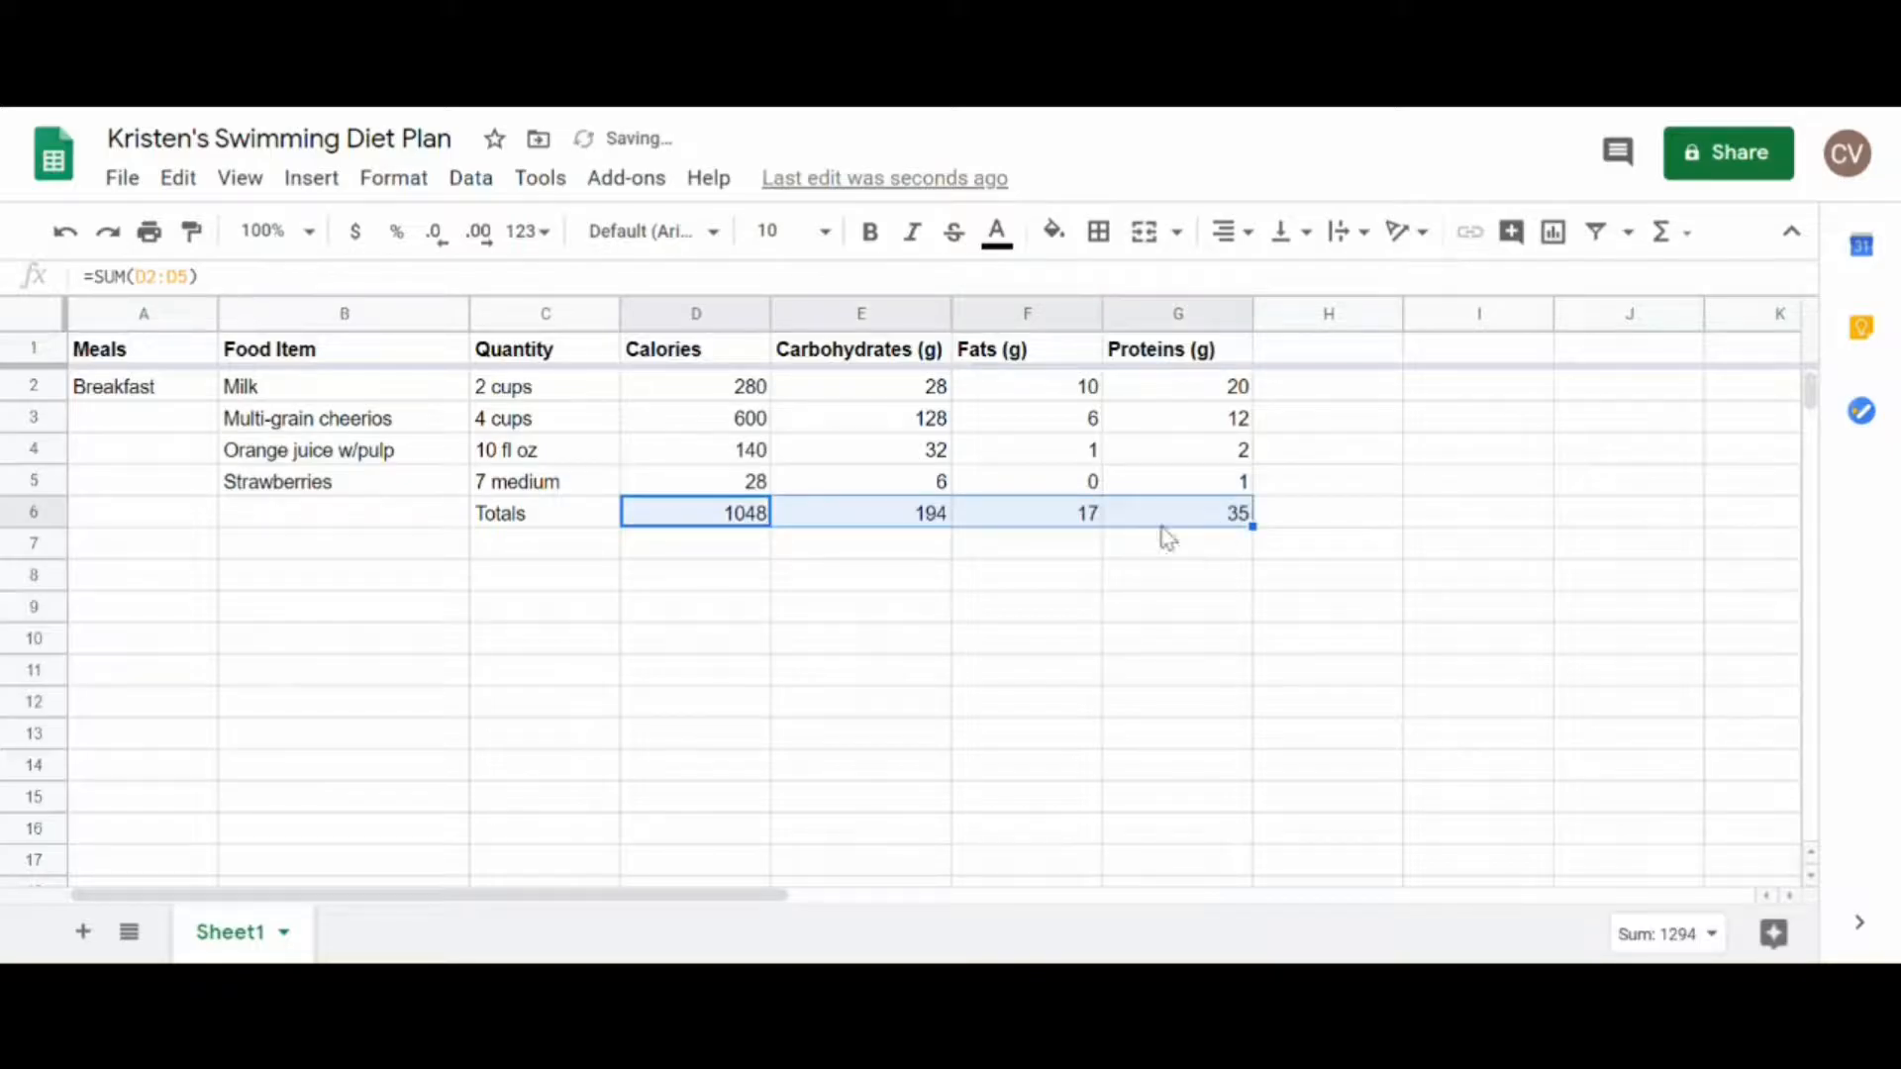
Step: Examine the SUM formulas in the Totals row for carbohydrates, fats and proteins (E6, F6 and G6)
{"action": "left_click", "coordinate": [924, 523]}
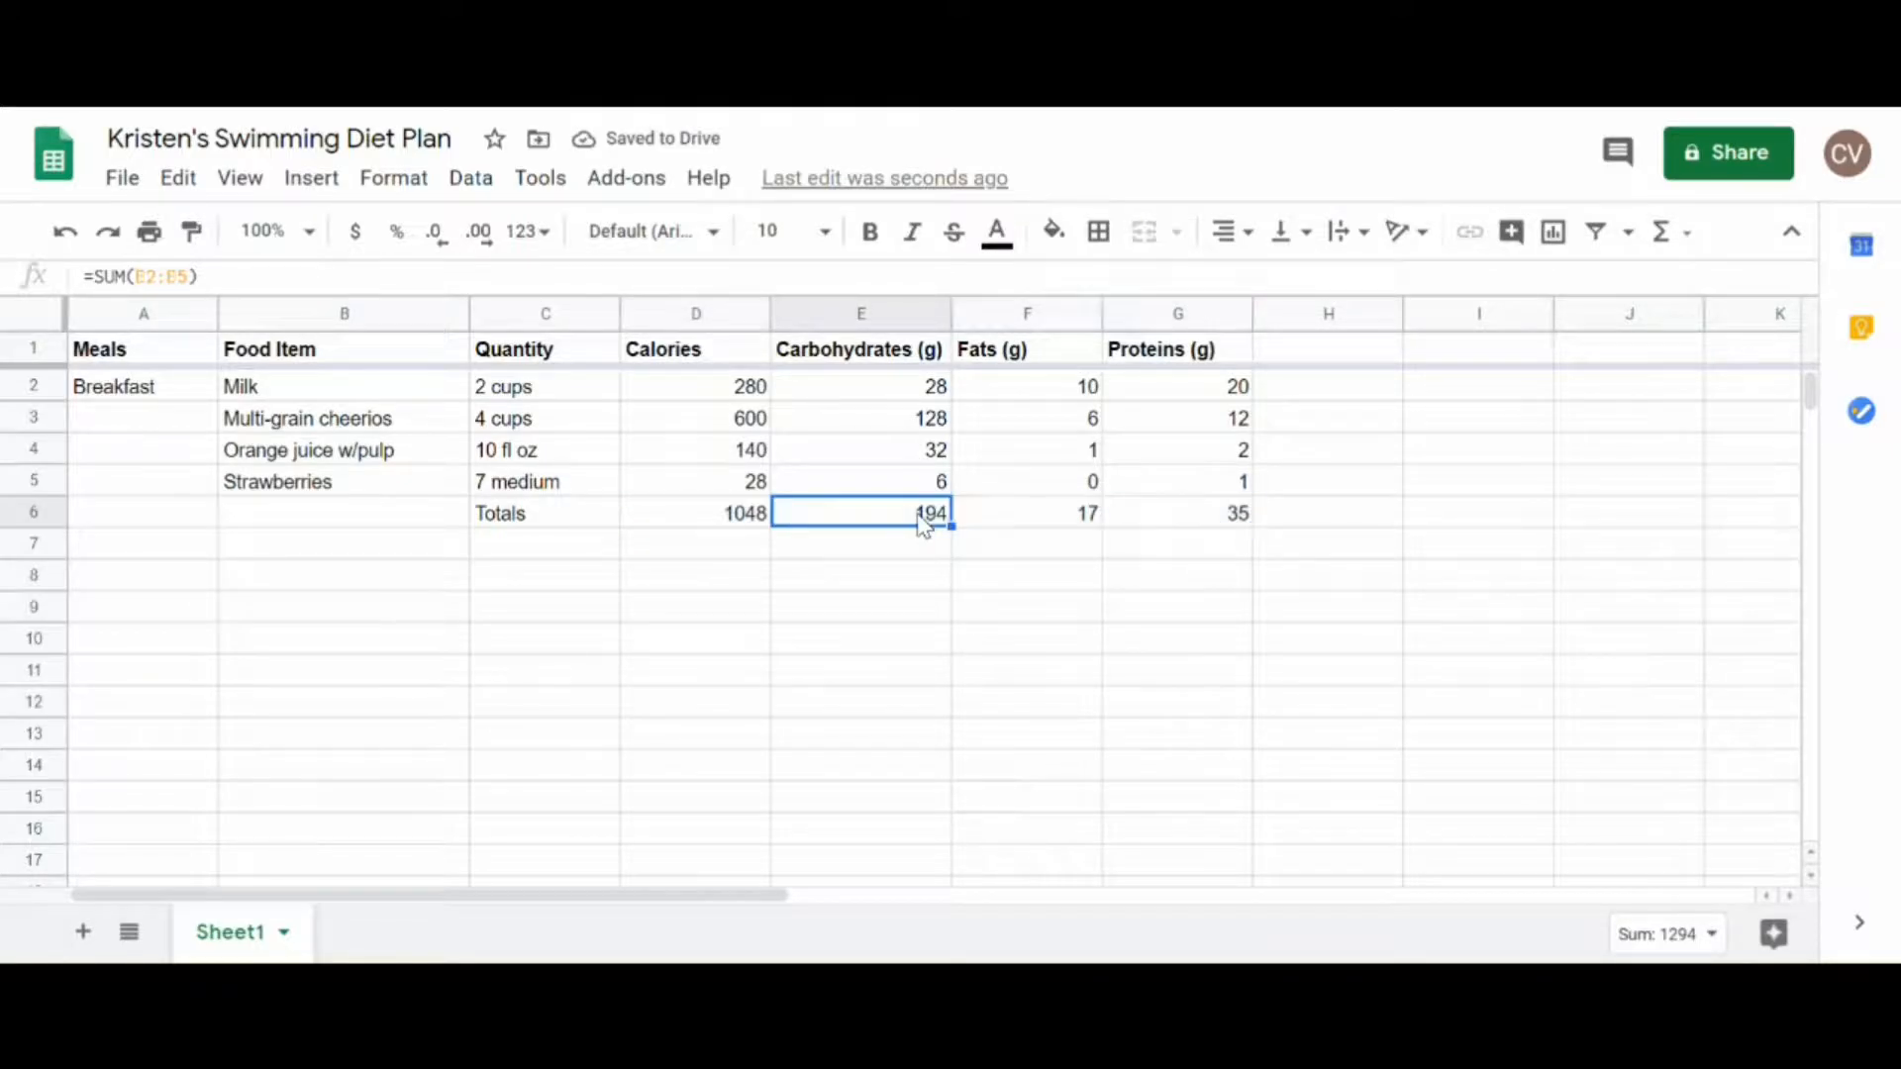
{"action": "double_click", "coordinate": [921, 515]}
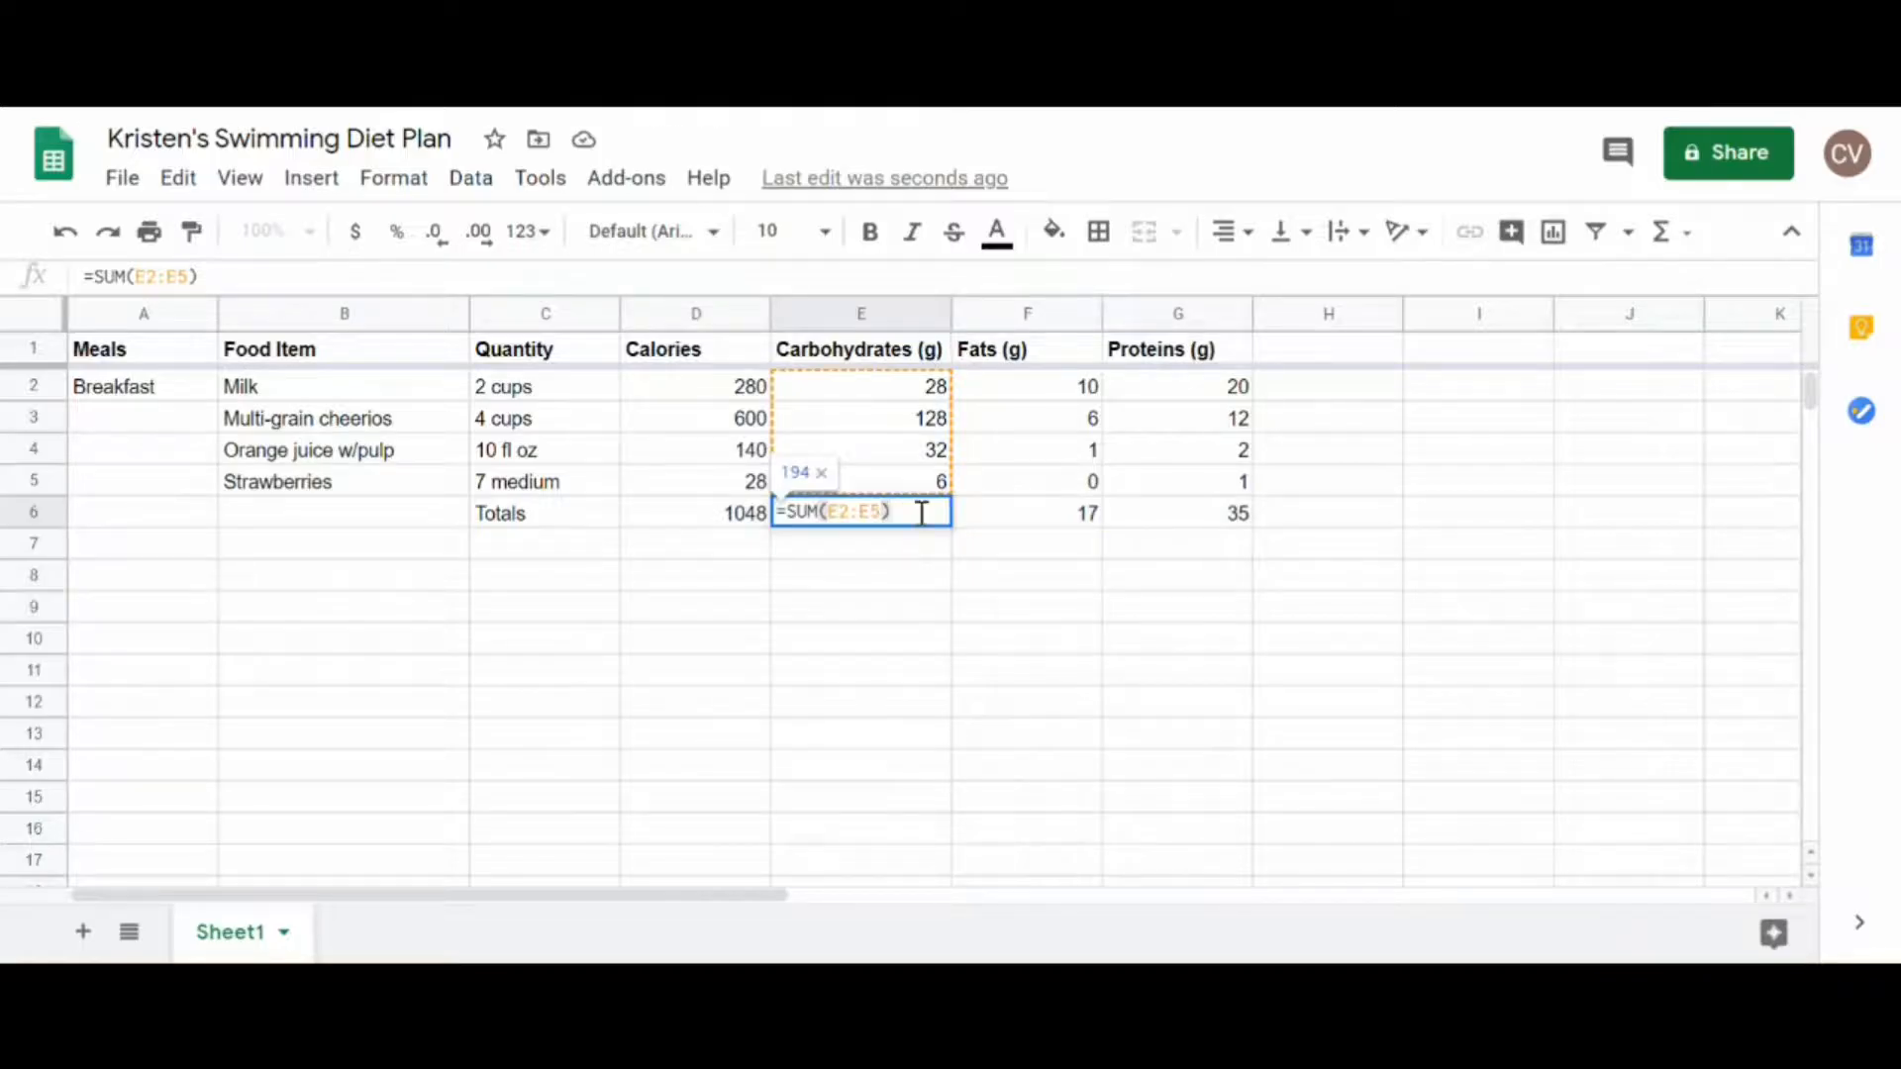
{"action": "left_click", "coordinate": [1040, 516]}
{"action": "double_click", "coordinate": [1039, 517]}
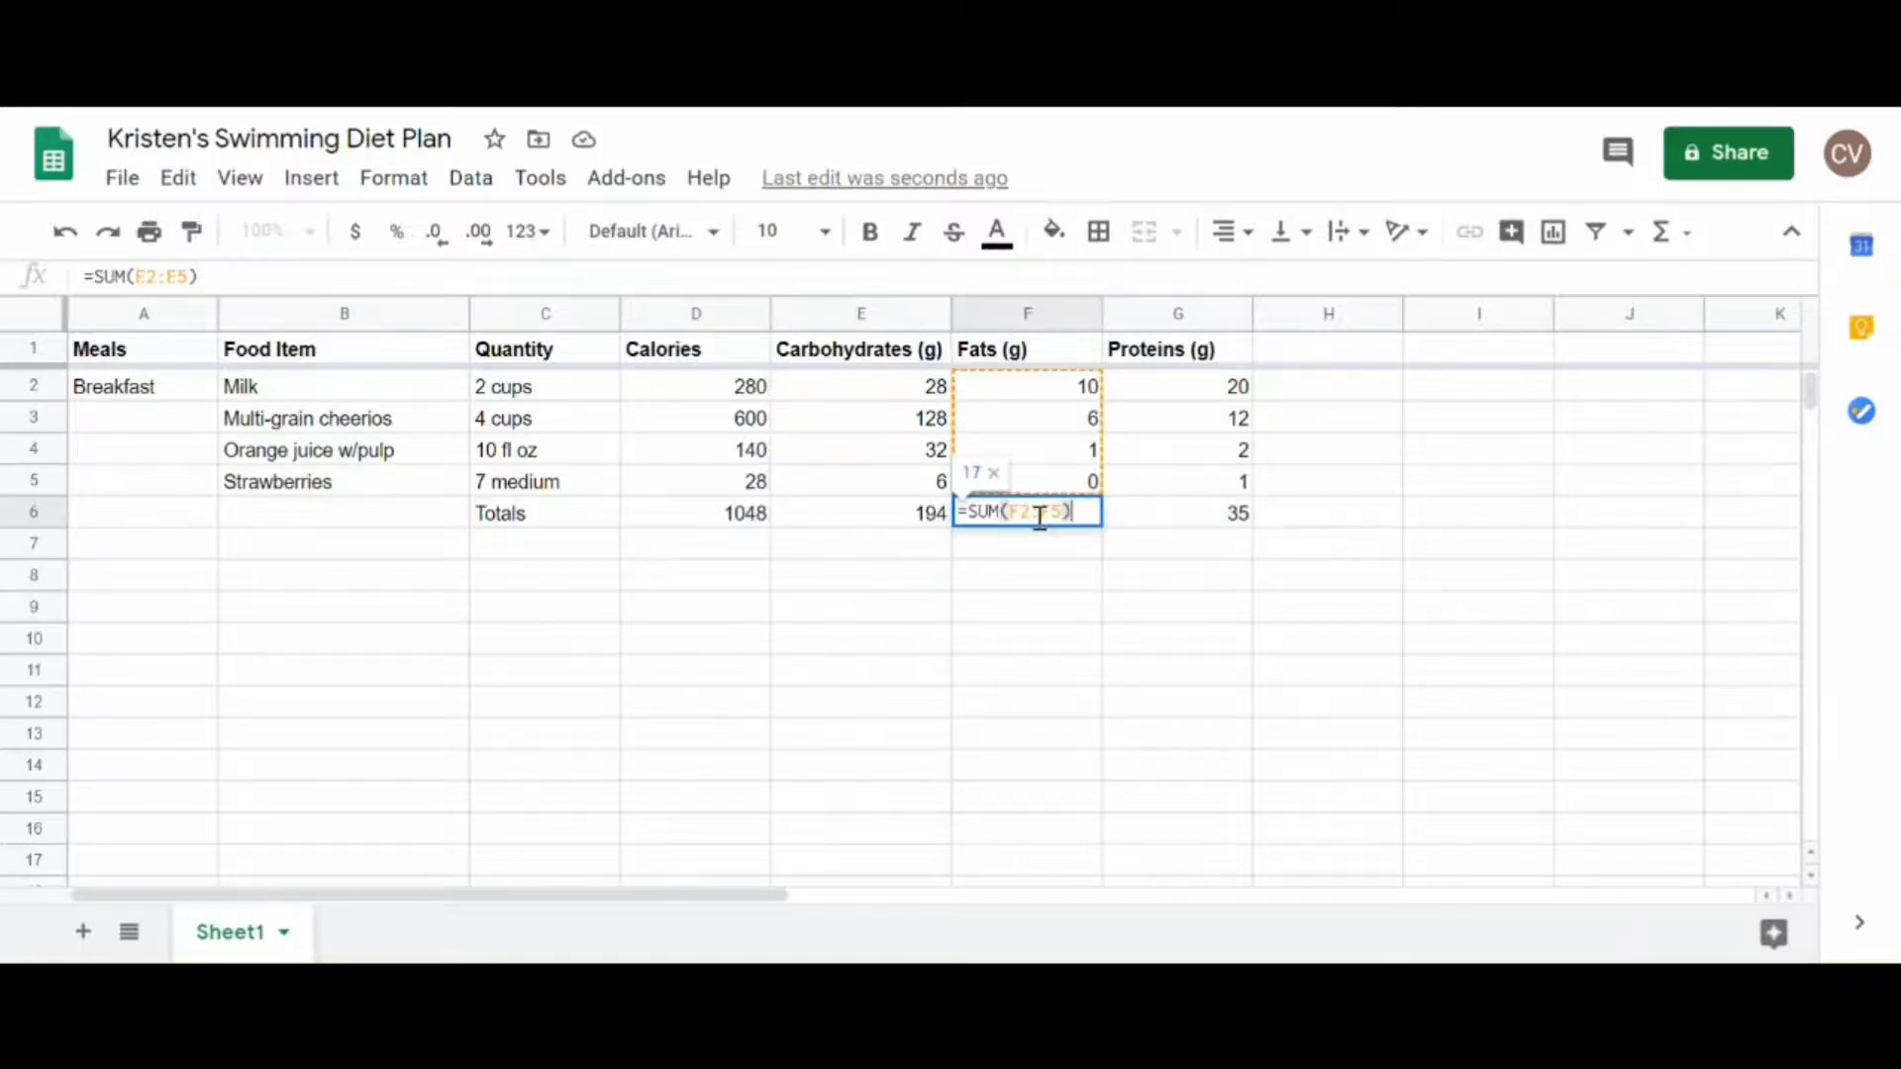
{"action": "left_click", "coordinate": [1188, 520]}
{"action": "double_click", "coordinate": [1191, 513]}
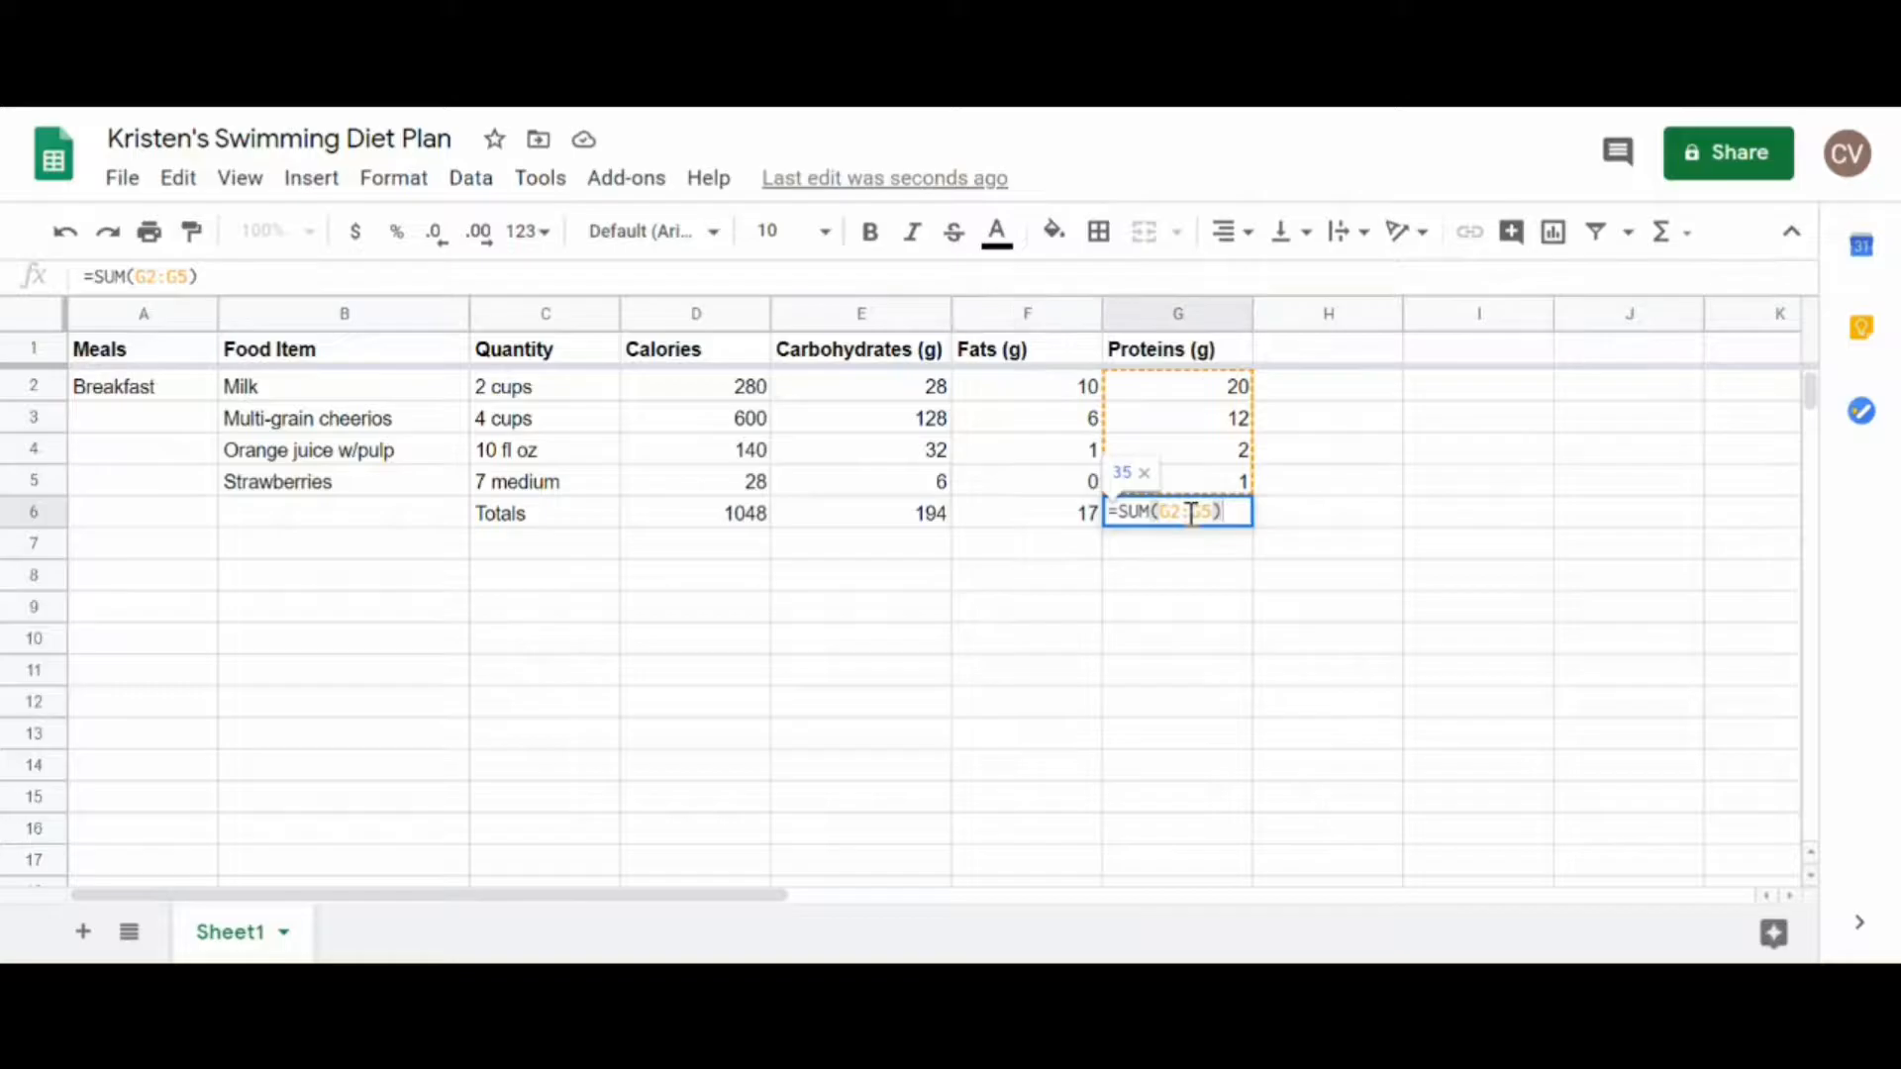
{"action": "left_click", "coordinate": [1058, 550]}
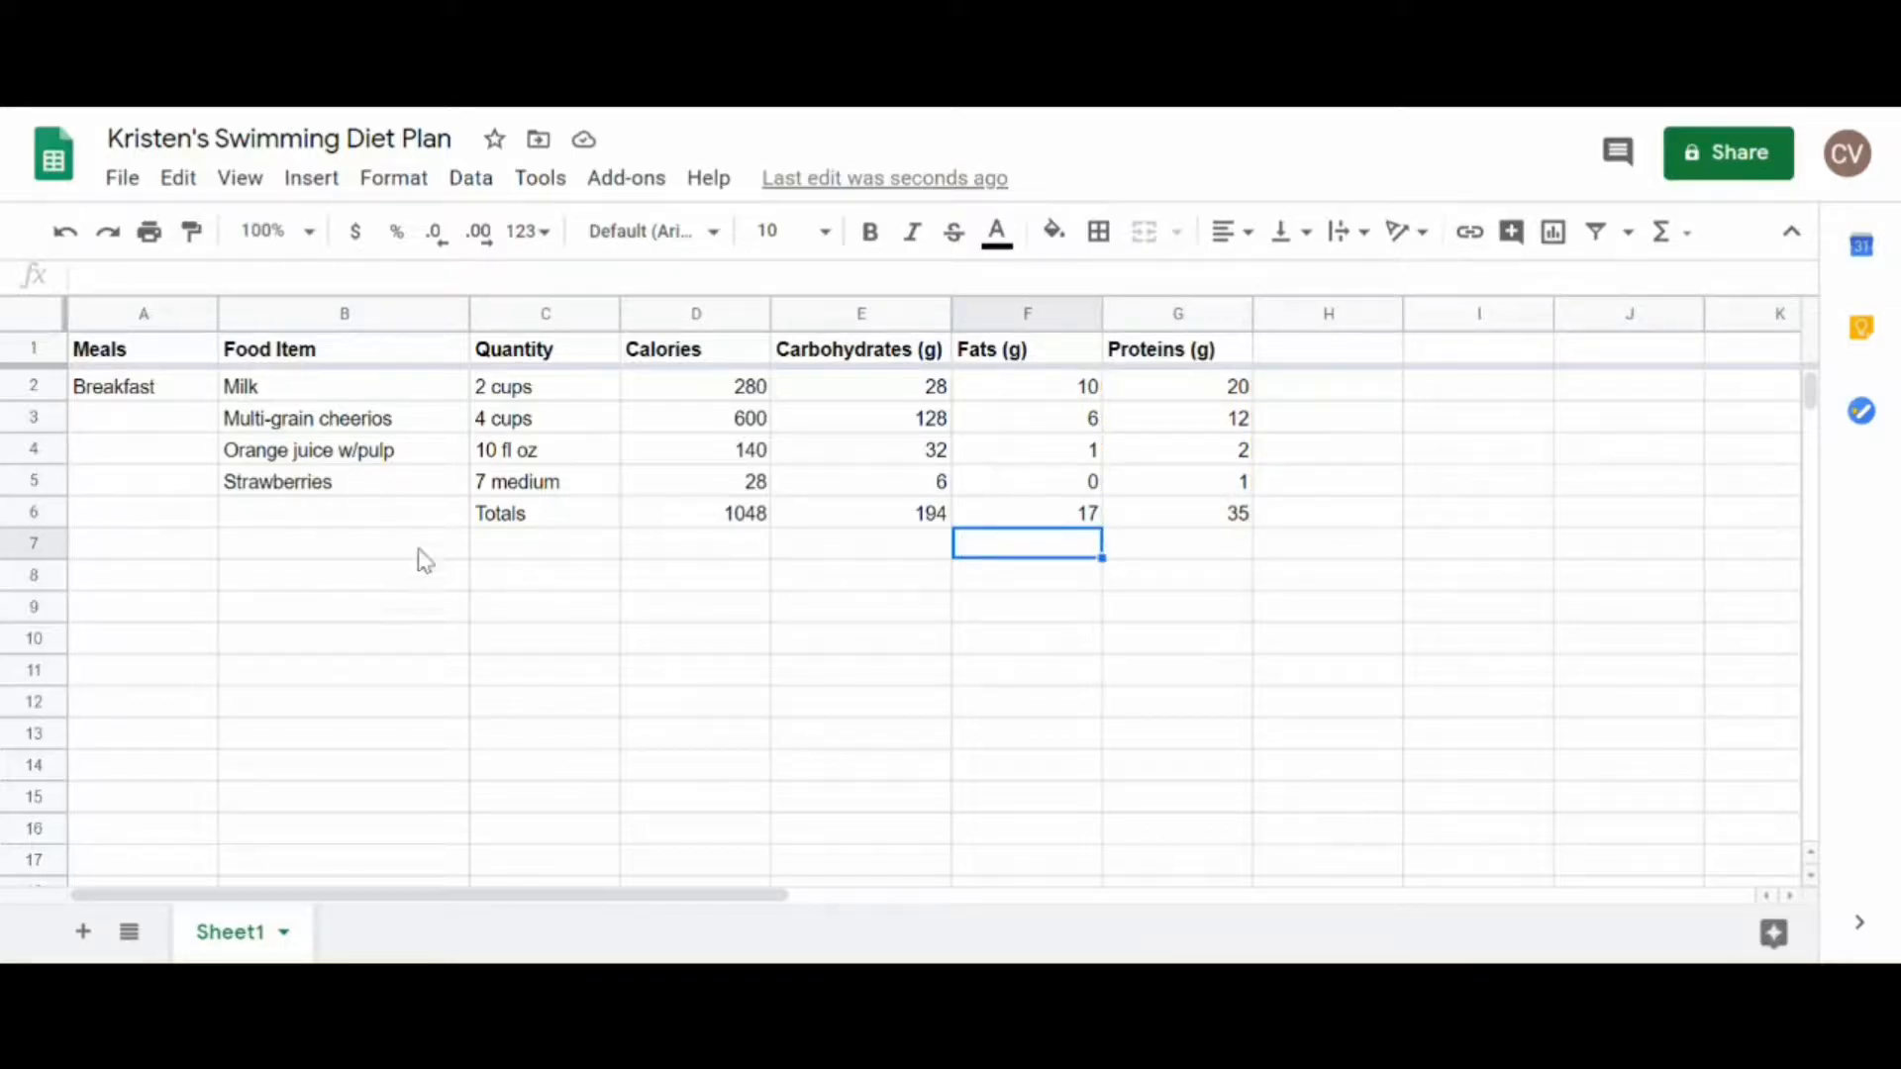
Step: Make the whole Totals row (row 6) bold
{"action": "left_click", "coordinate": [34, 511]}
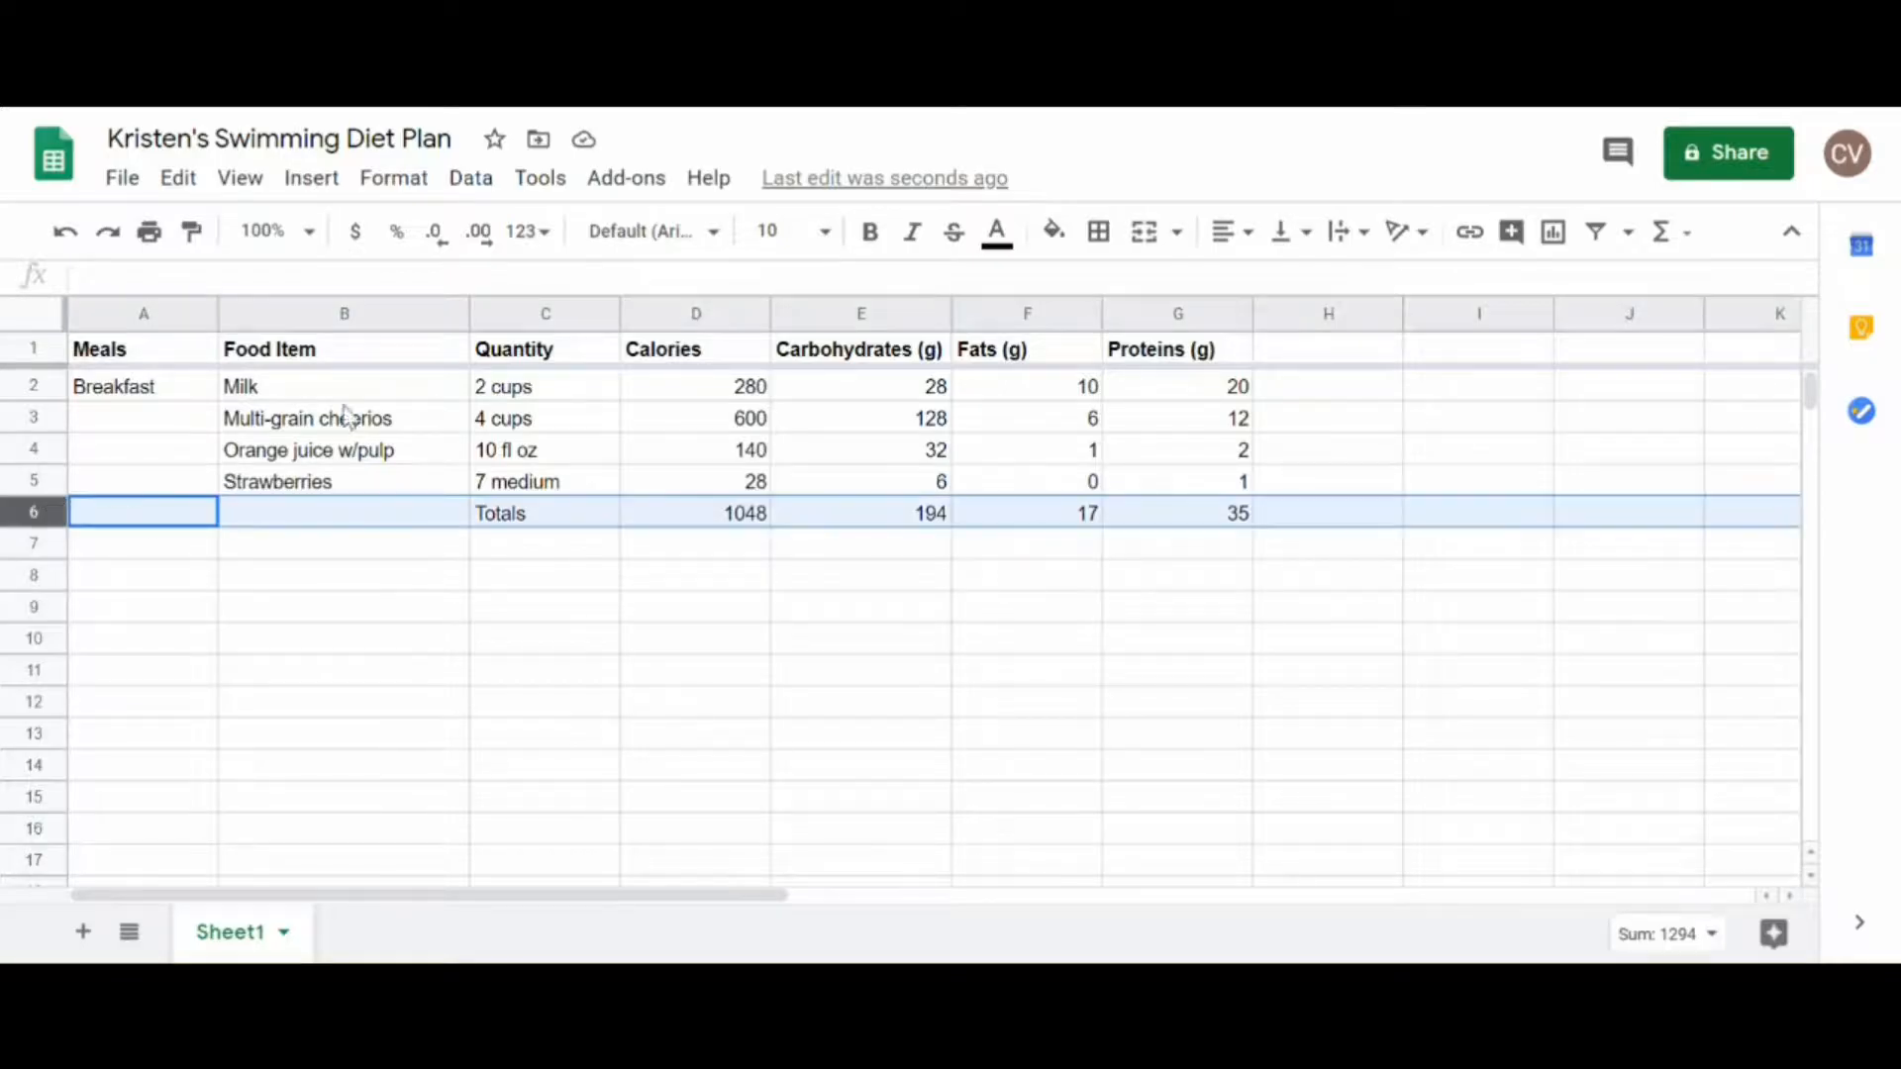
{"action": "left_click", "coordinate": [873, 234]}
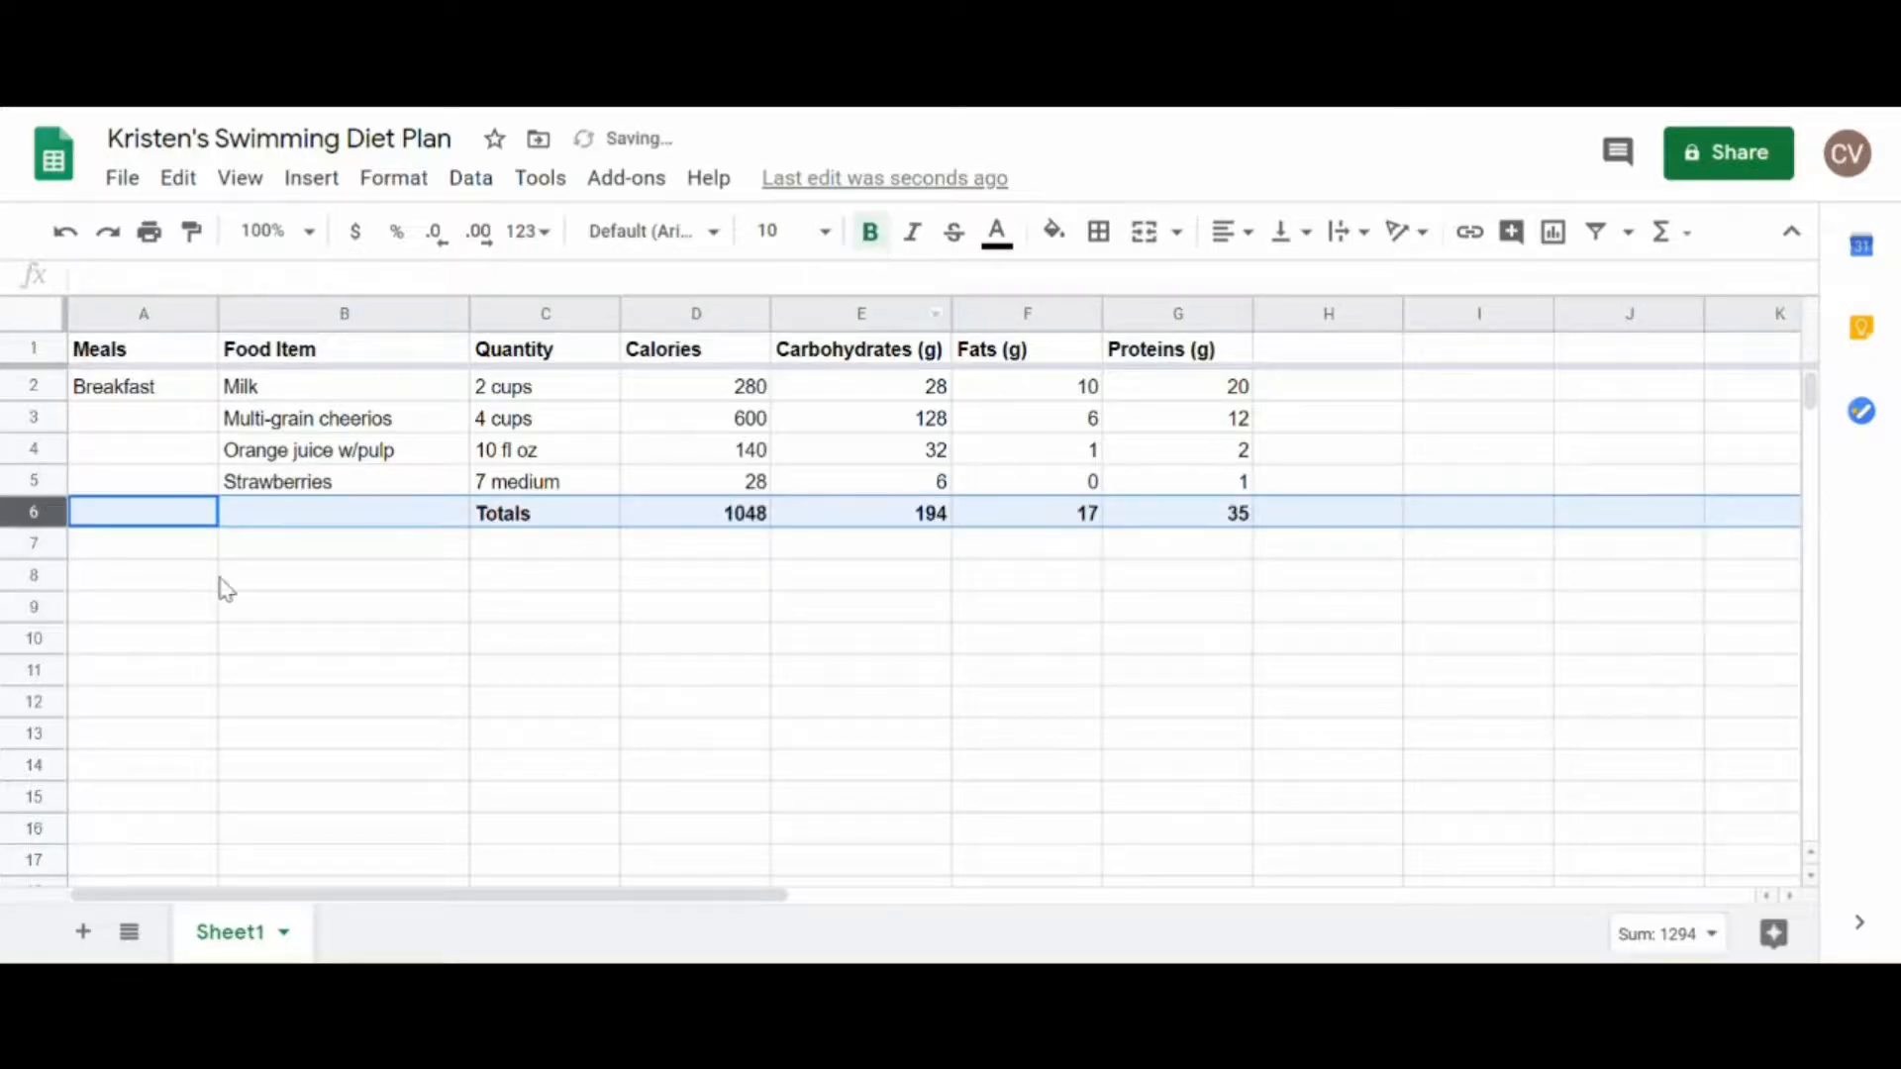
{"action": "left_click", "coordinate": [517, 545]}
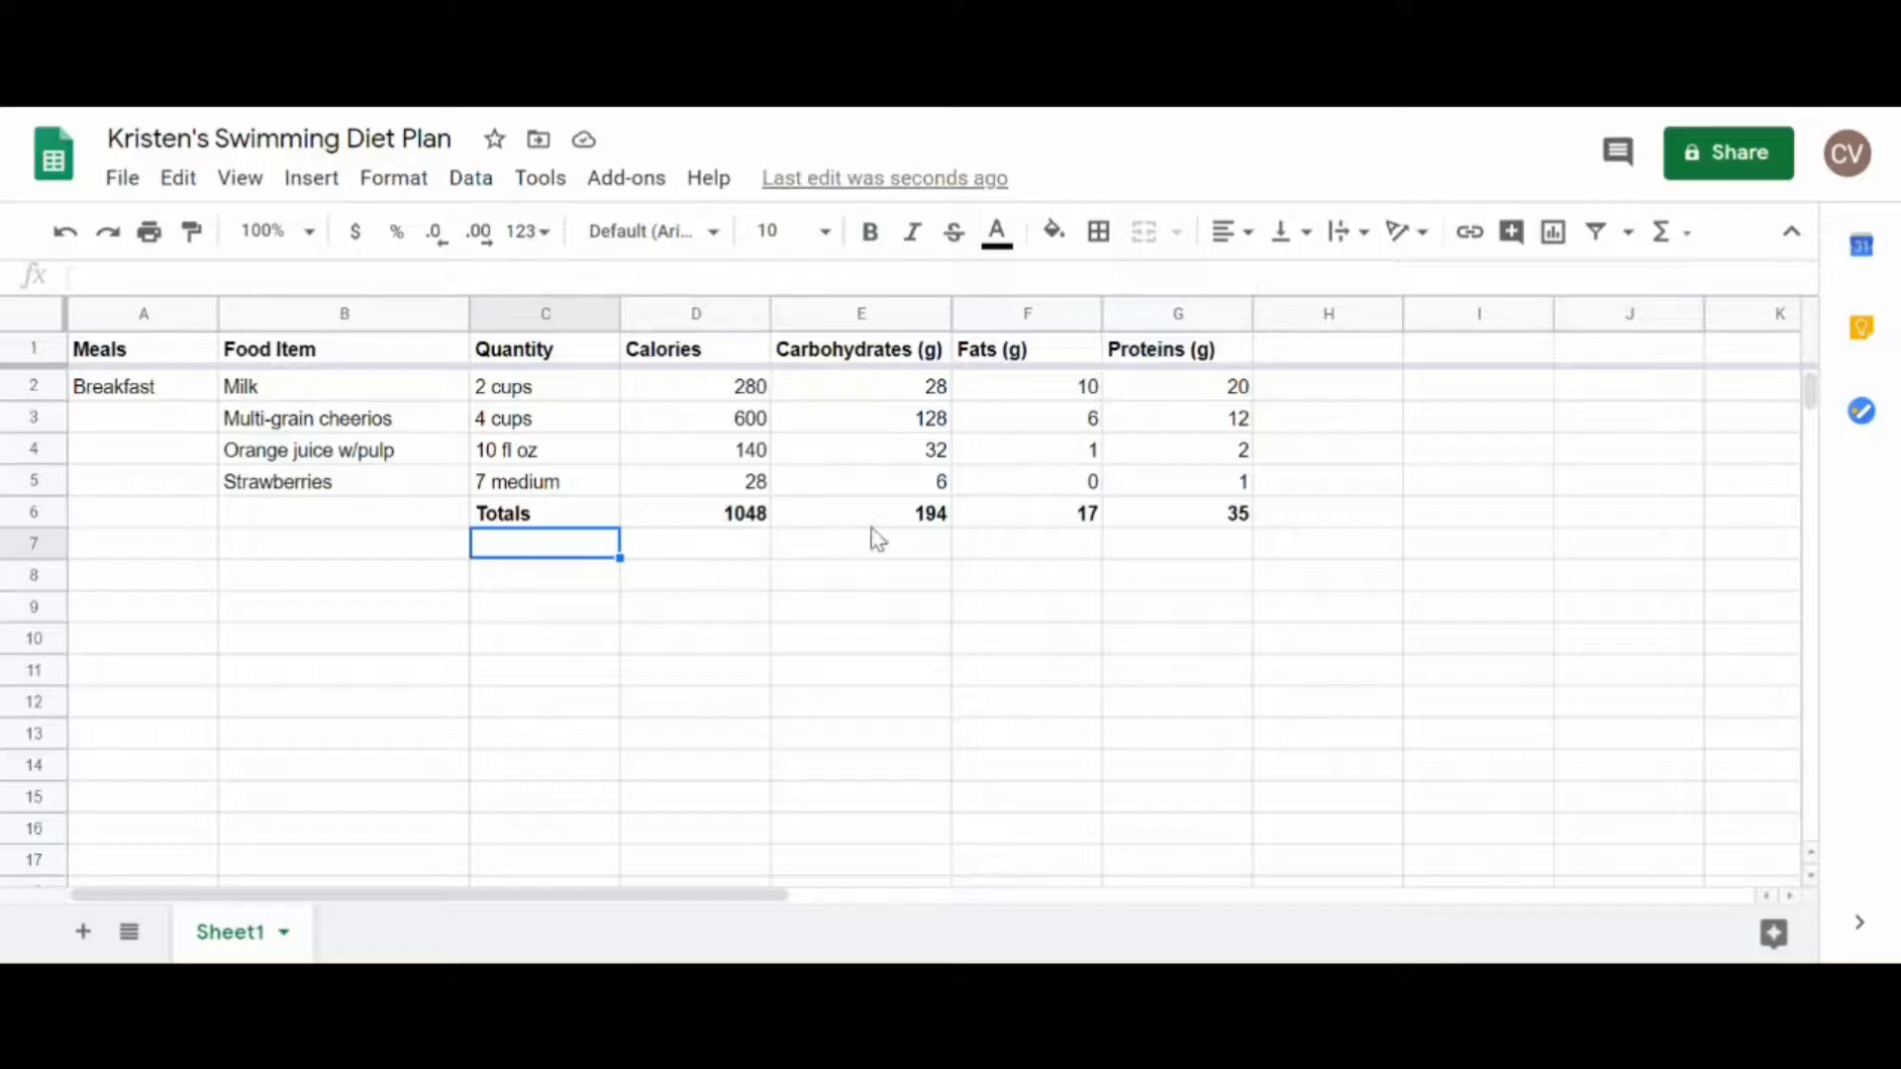
Step: Label the row below Totals as "Calculated" in the Quantity column (C7)
{"action": "left_click", "coordinate": [911, 516]}
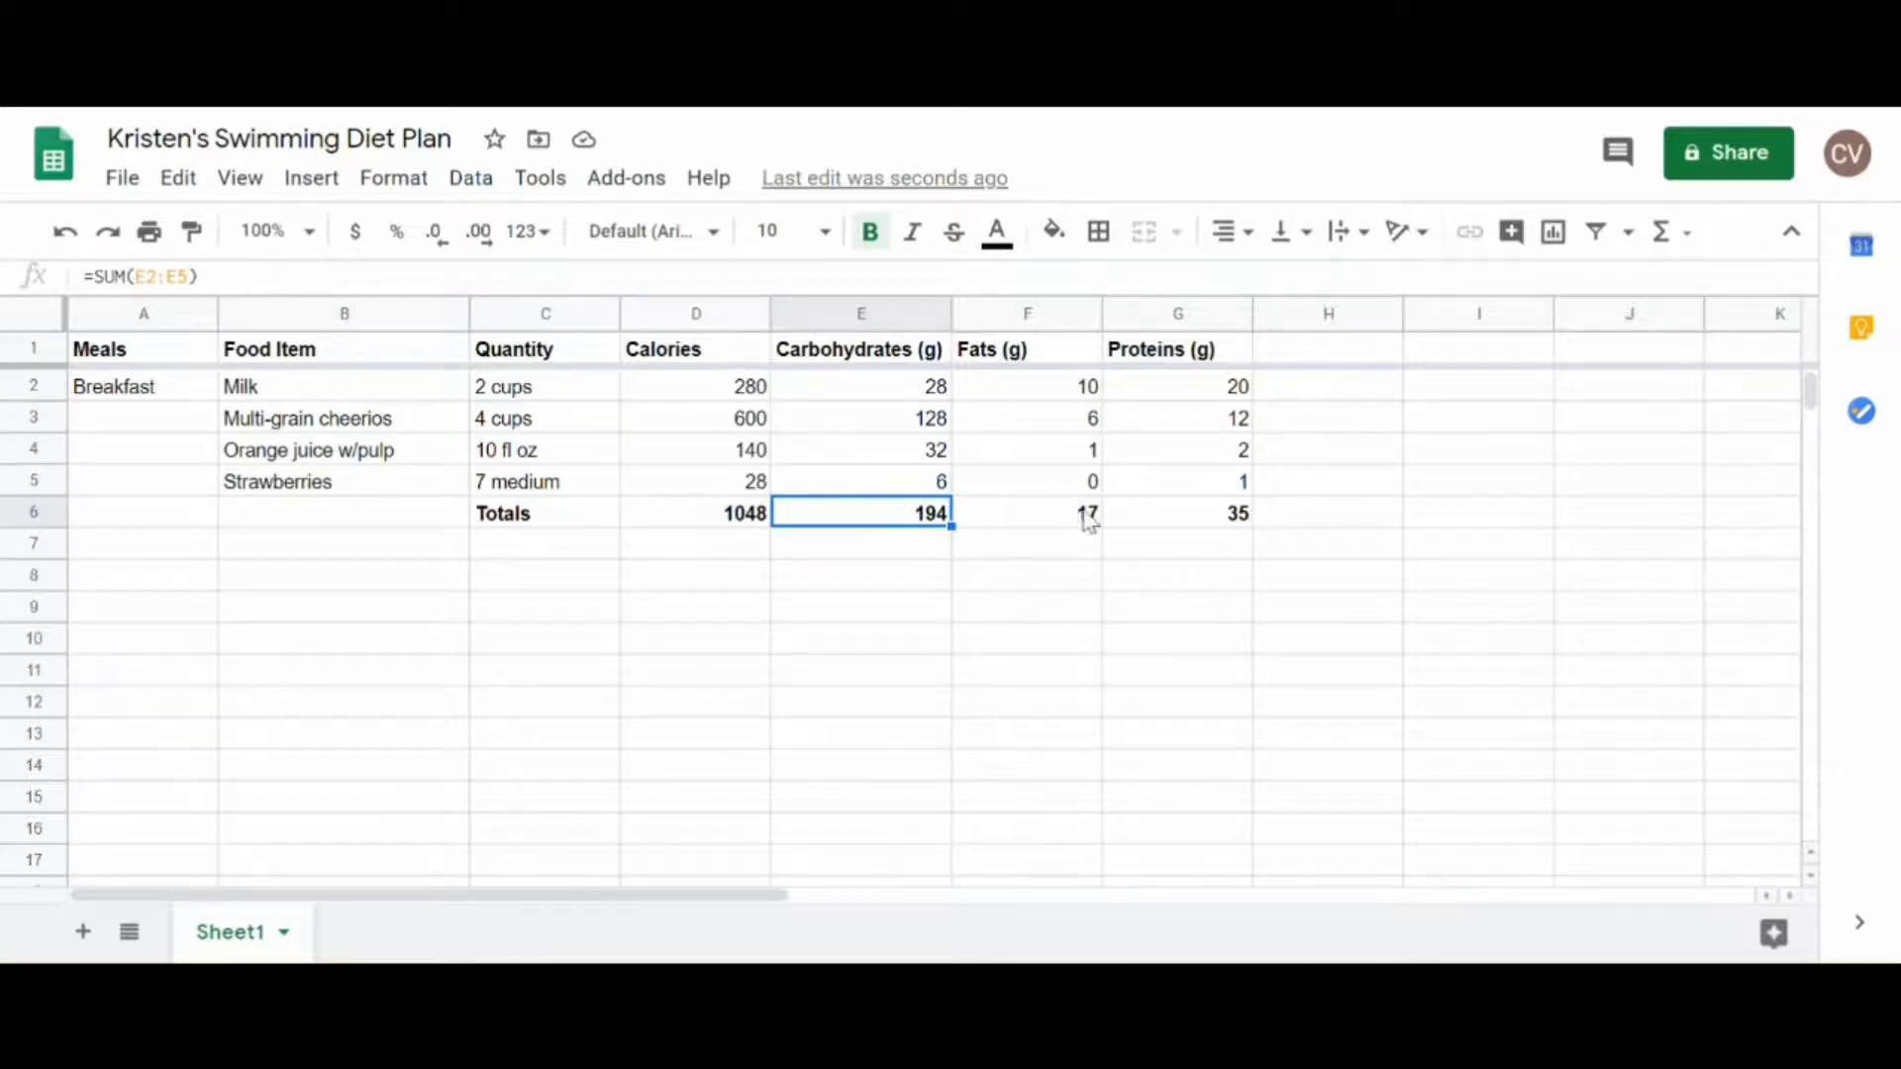
{"action": "left_click", "coordinate": [594, 555]}
{"action": "type", "text": "Calculated"}
{"action": "key", "text": "Tab"}
{"action": "key", "text": "Tab"}
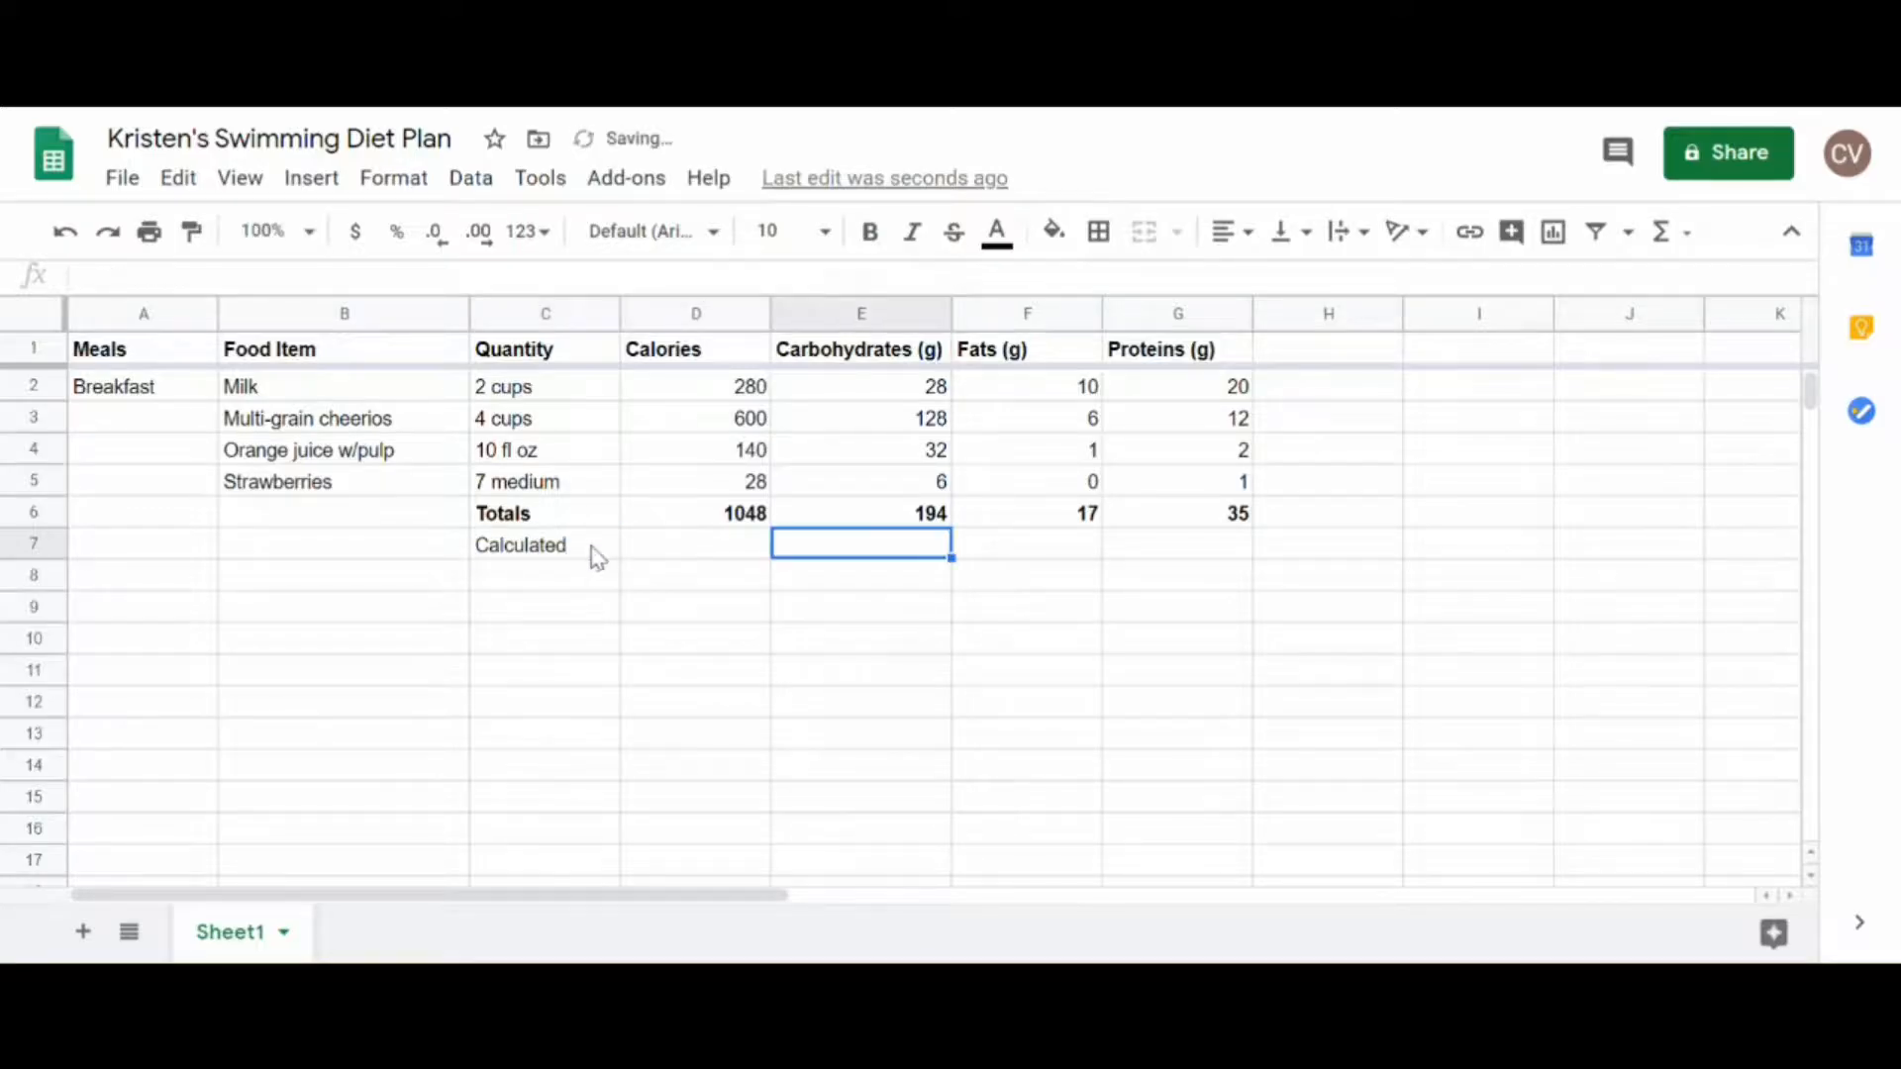
Step: Calculate the calories from carbohydrates in E7 with the formula =E6*4
{"action": "left_click", "coordinate": [936, 519]}
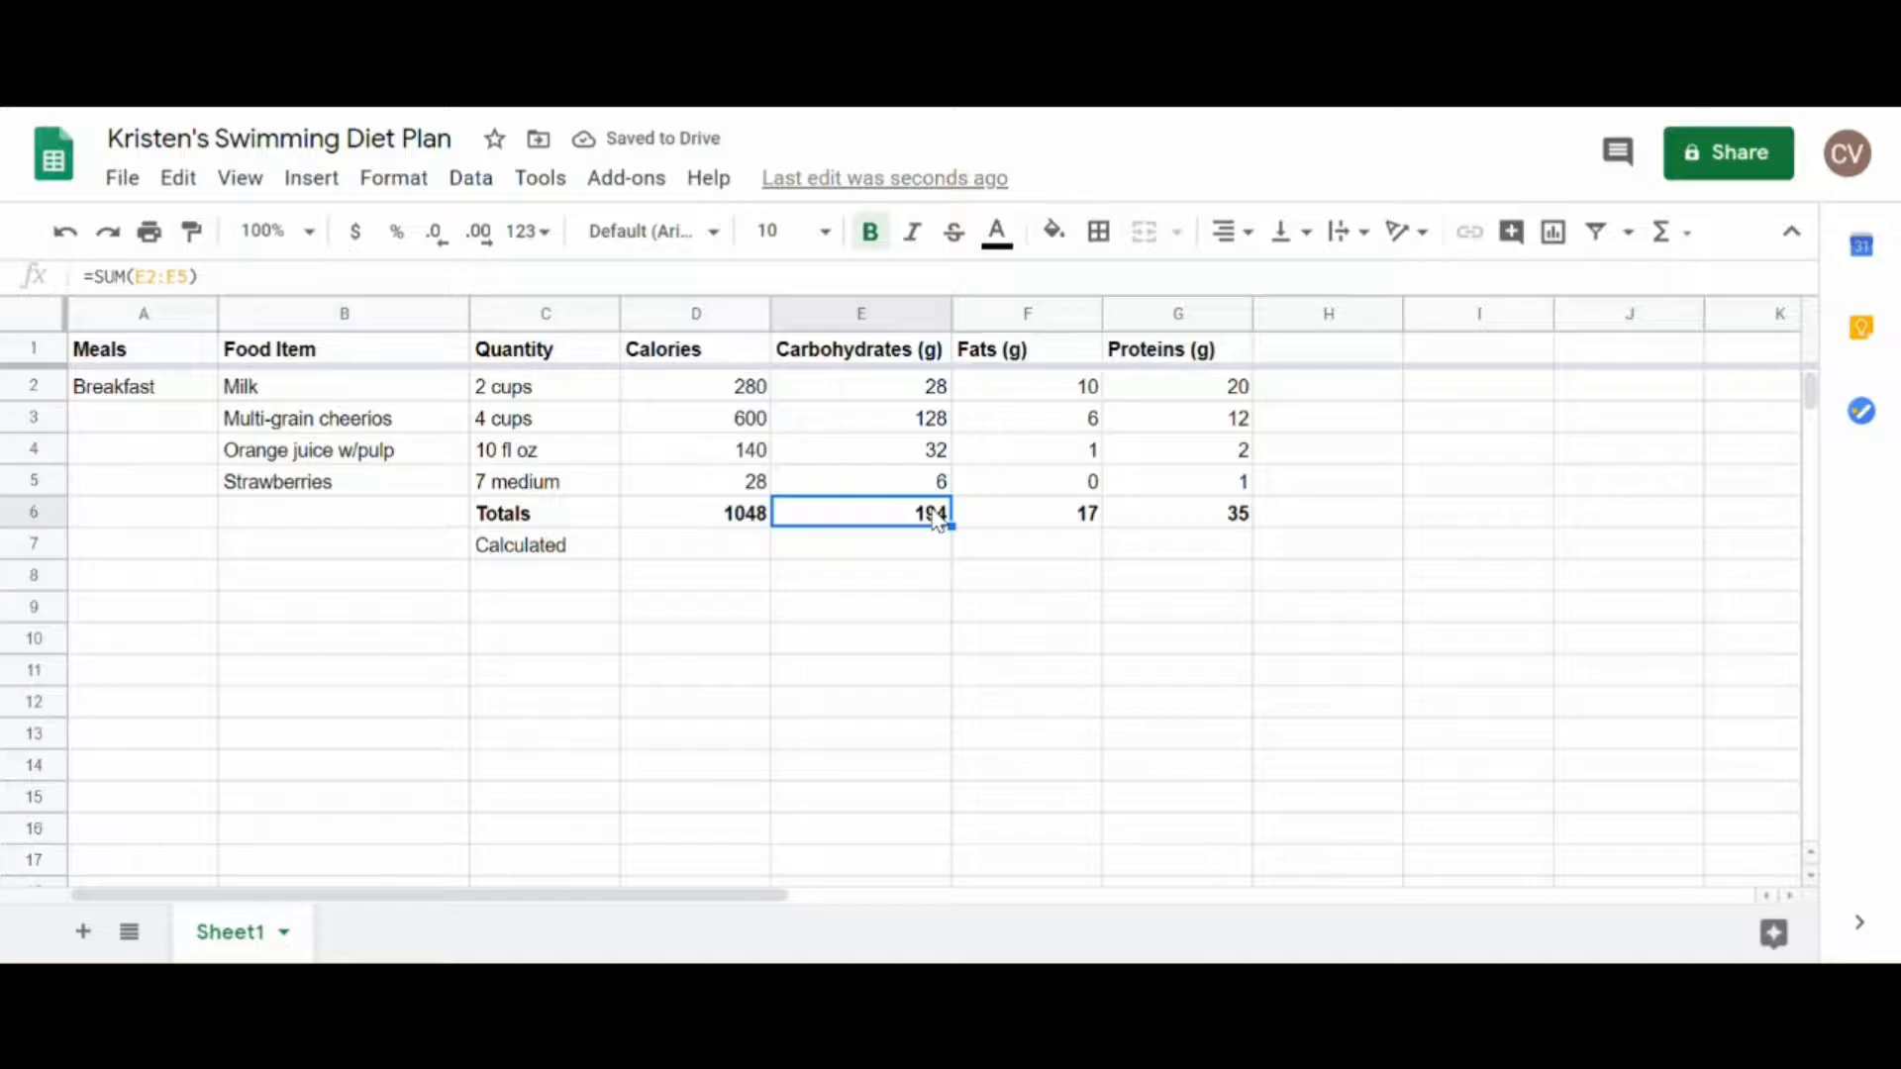
{"action": "left_click", "coordinate": [917, 548]}
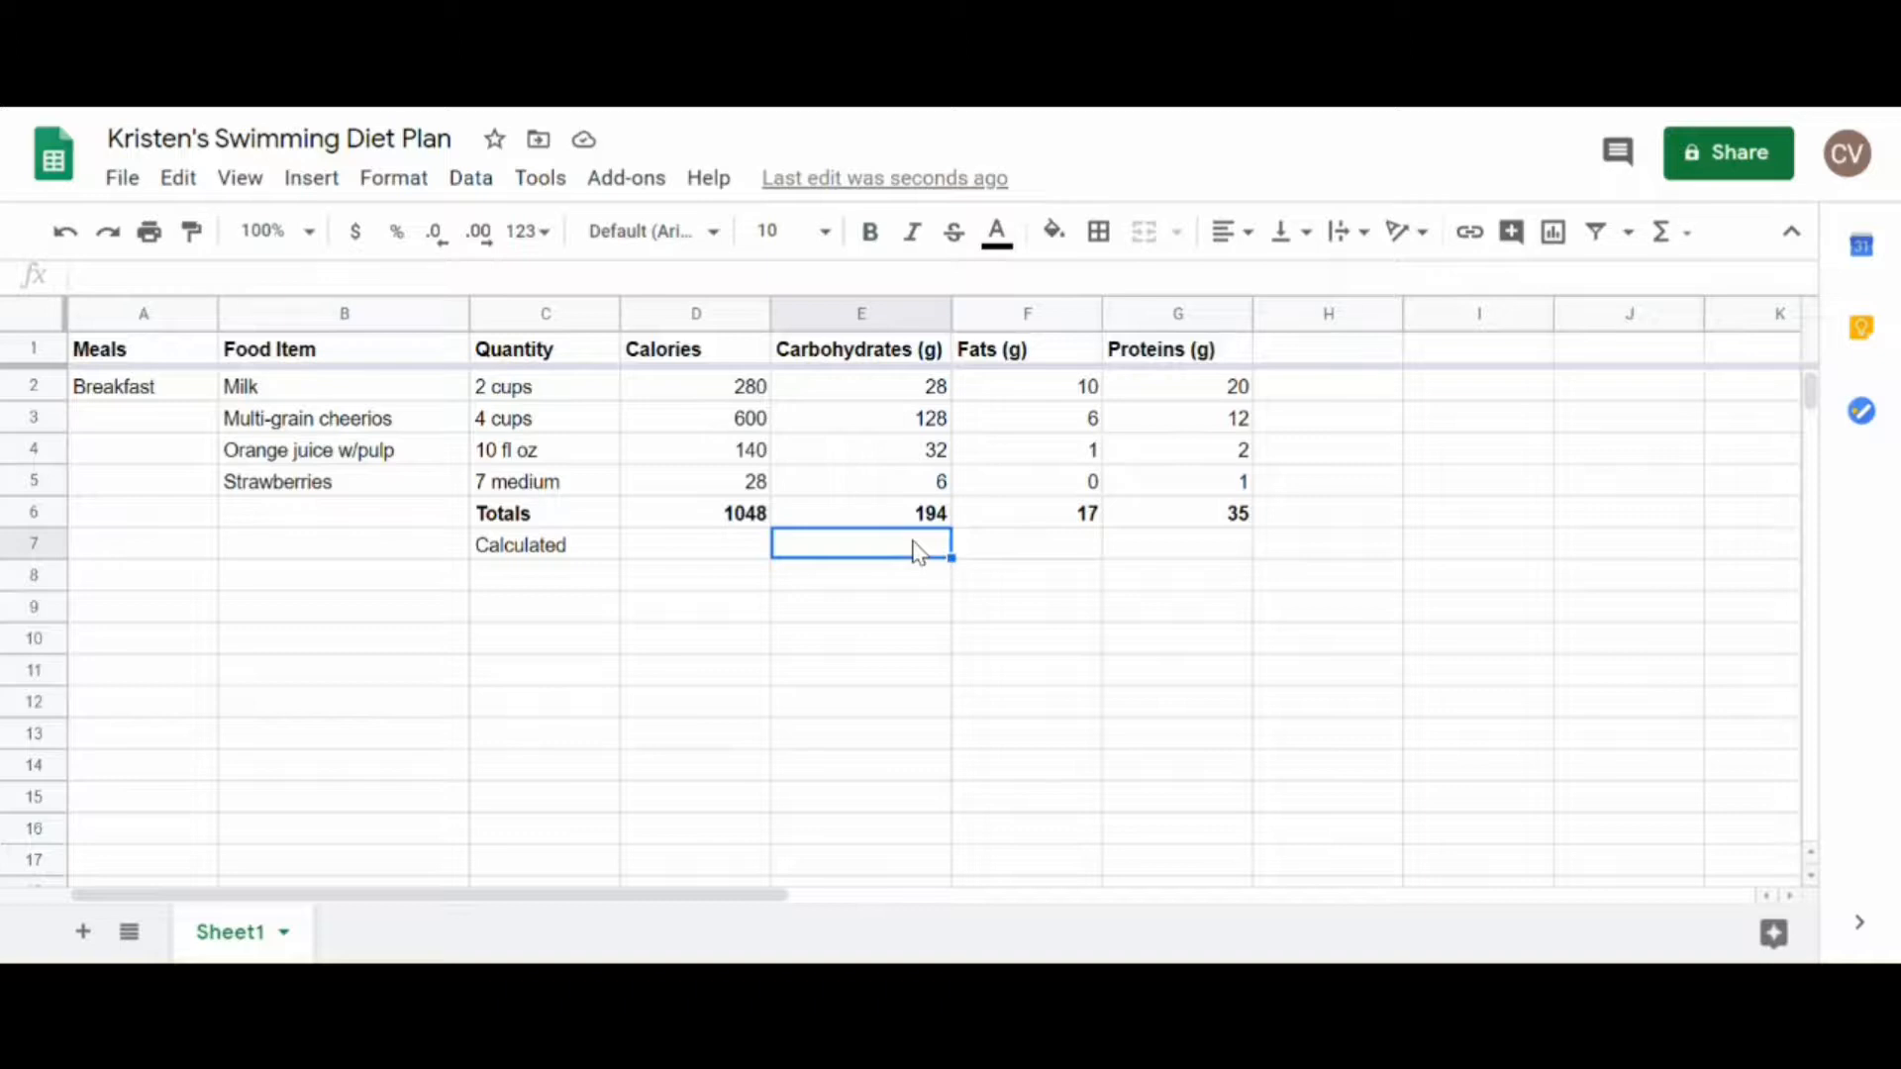
{"action": "type", "text": "="}
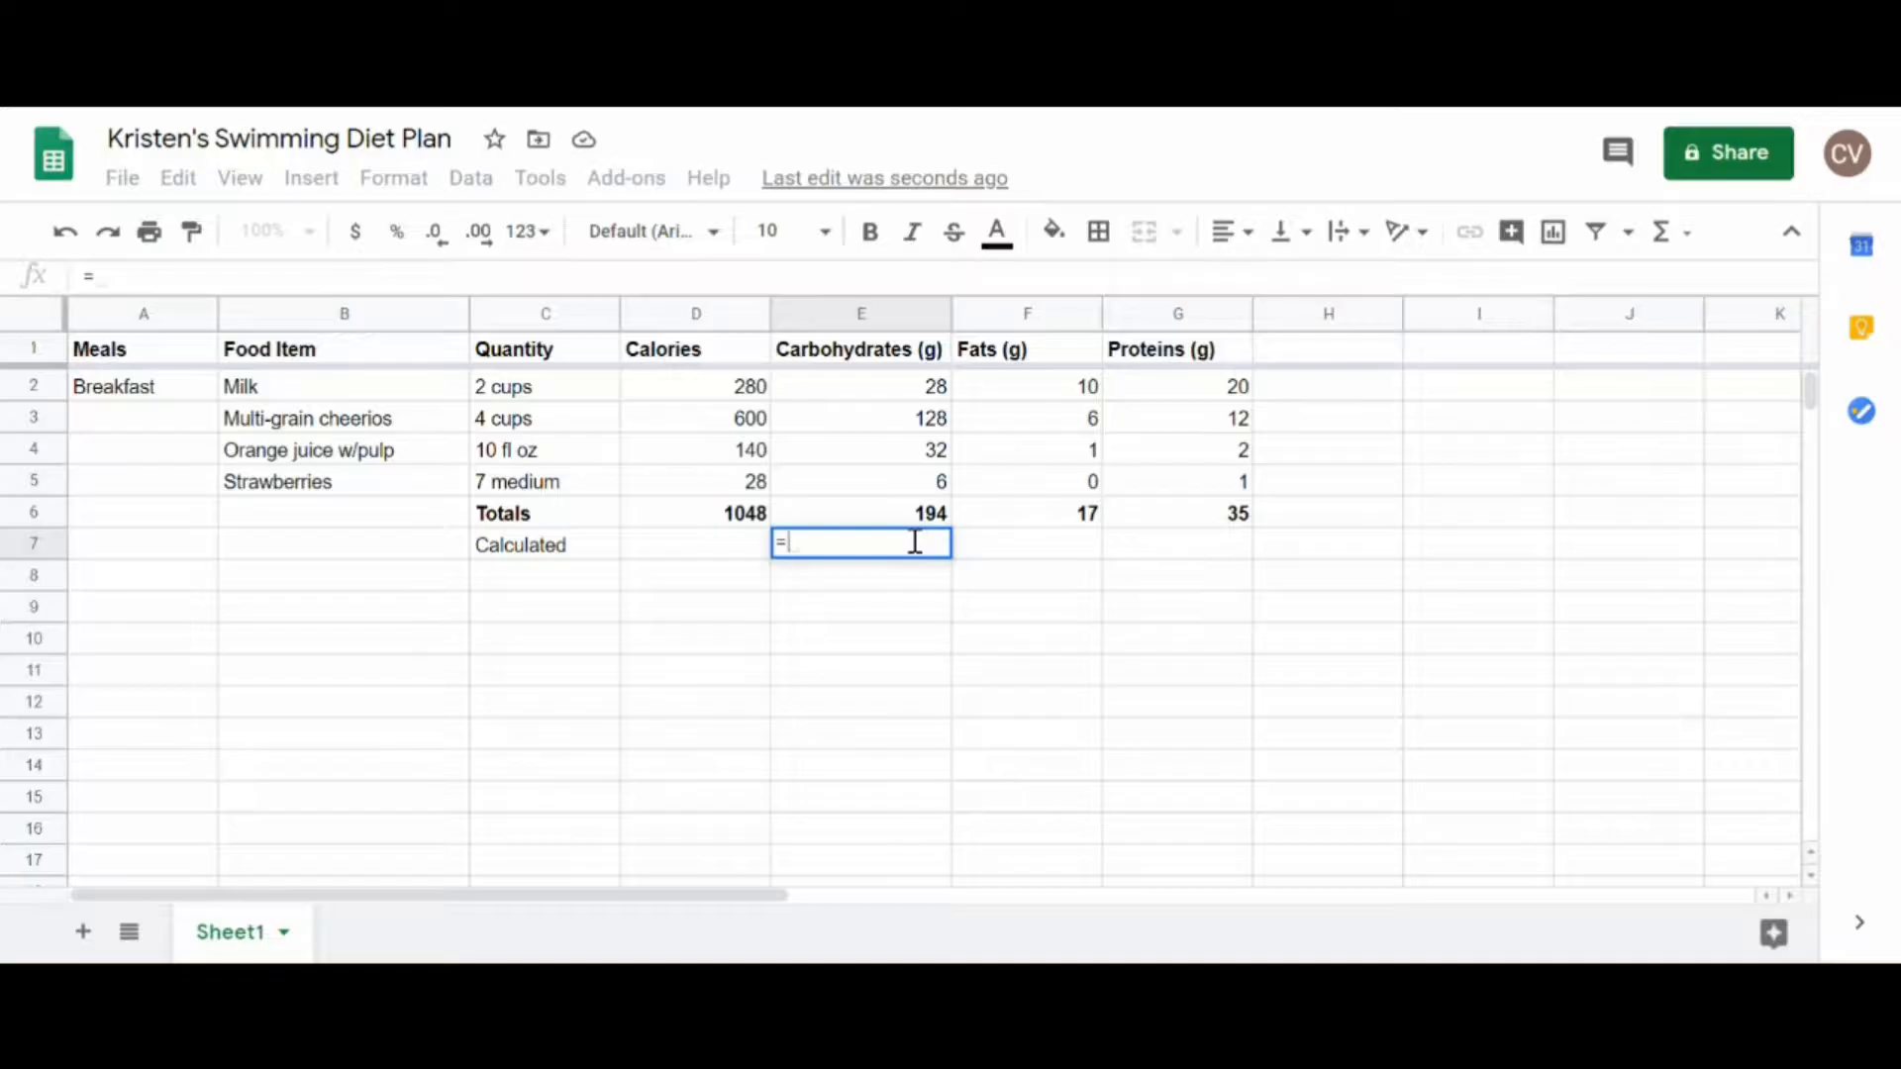
{"action": "left_click", "coordinate": [928, 515]}
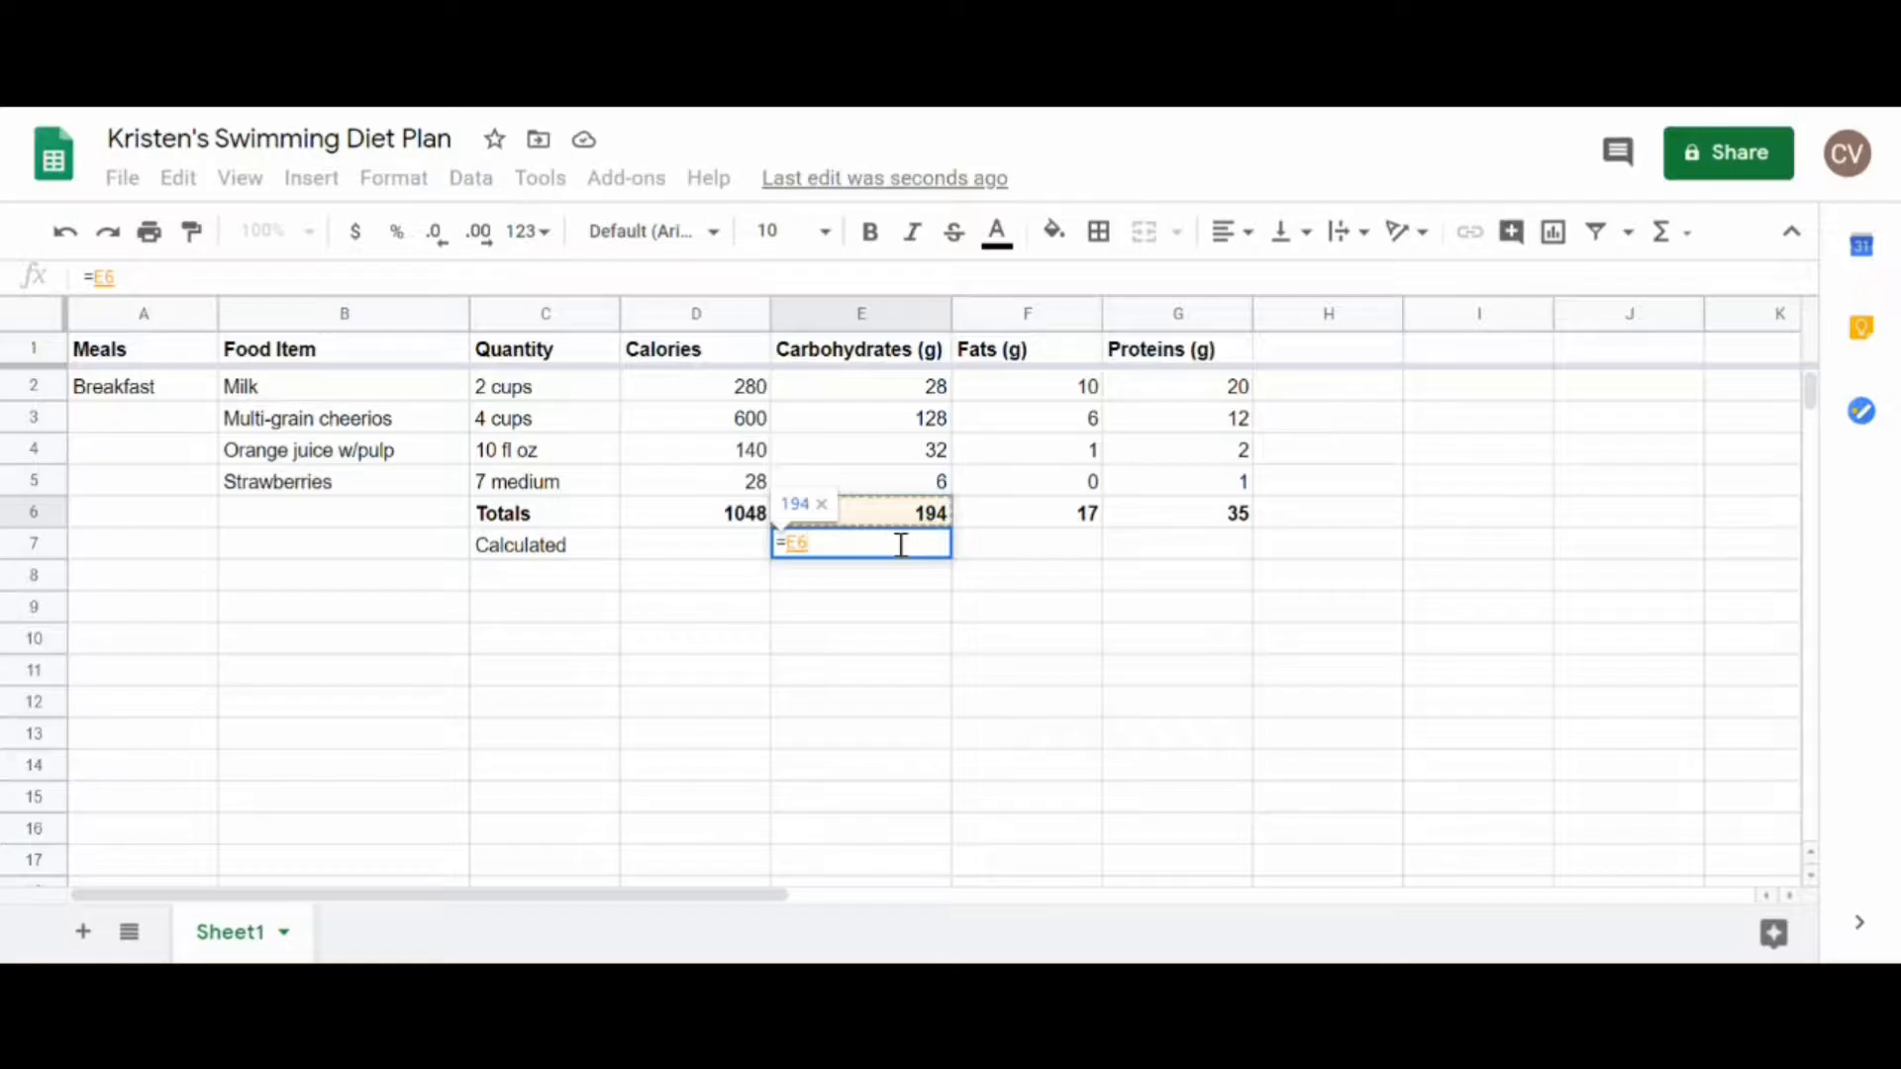
{"action": "type", "text": "*"}
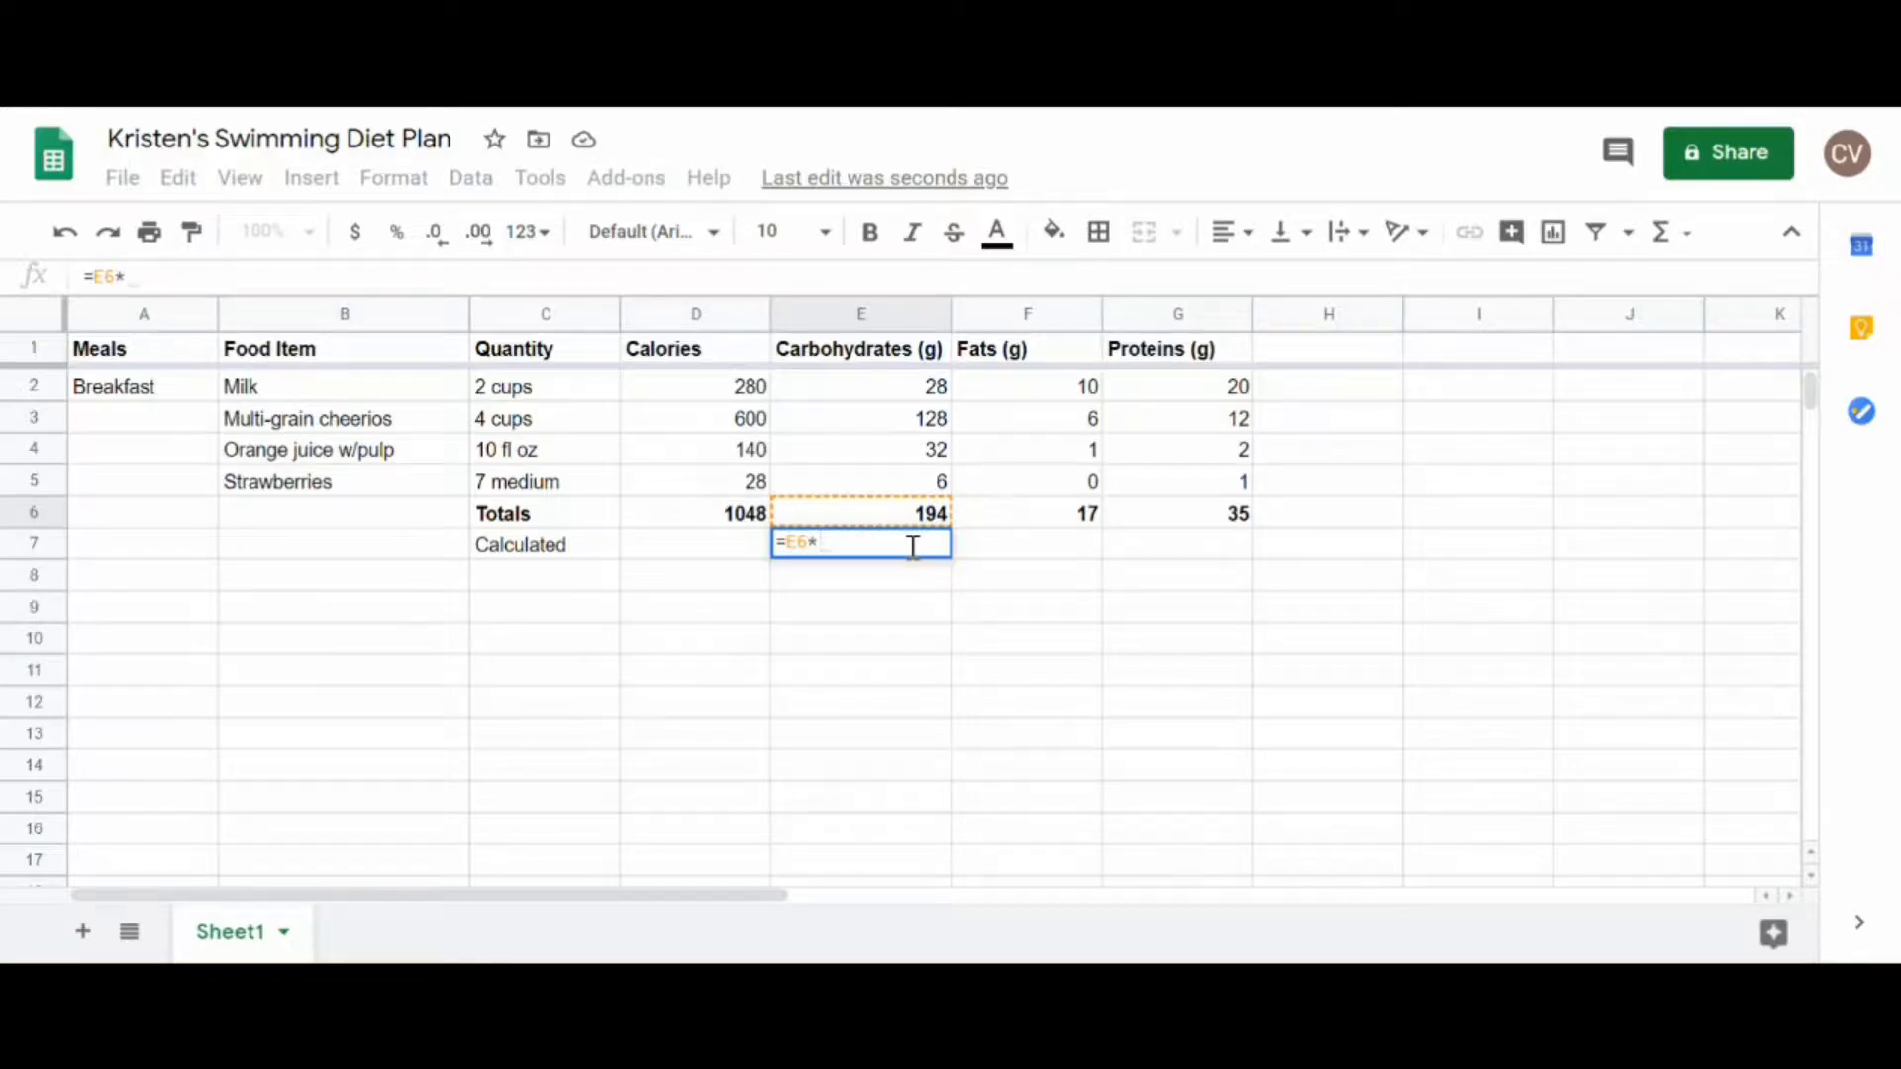
{"action": "type", "text": "4"}
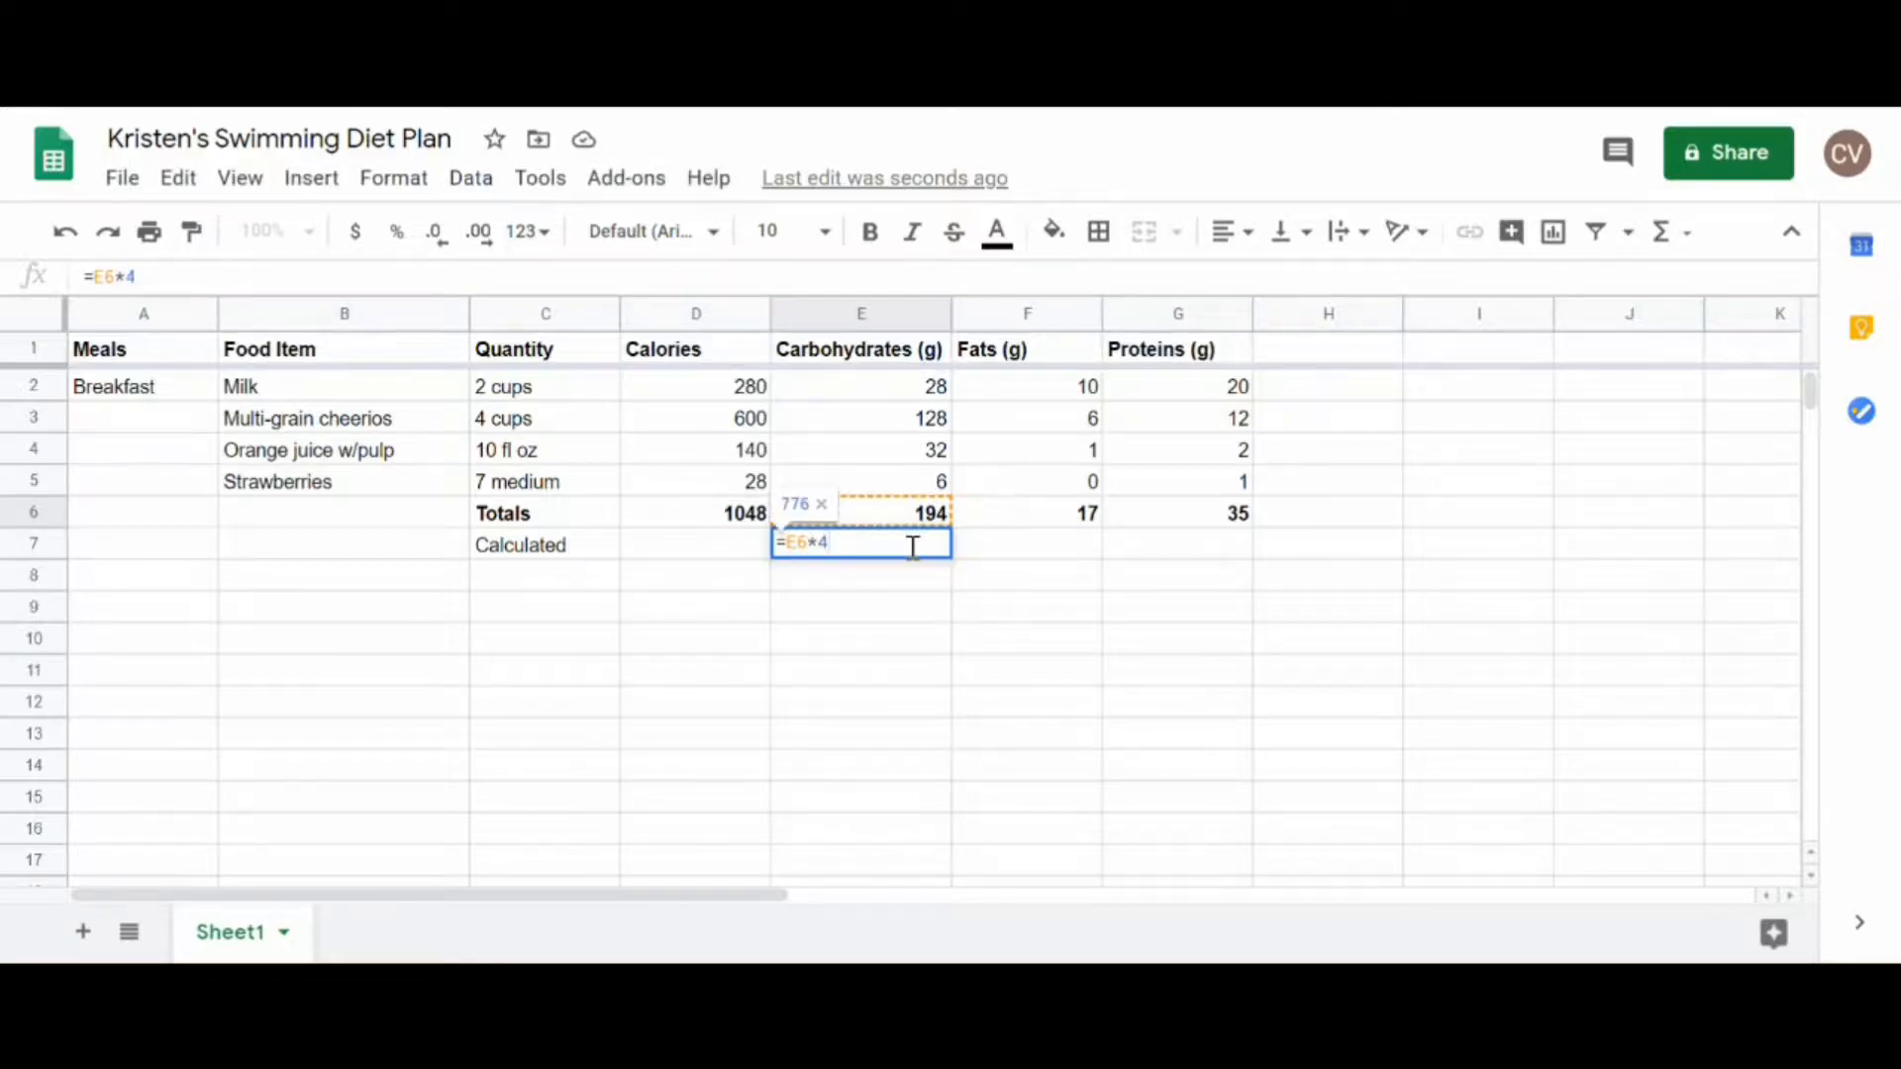
{"action": "key", "text": "Return"}
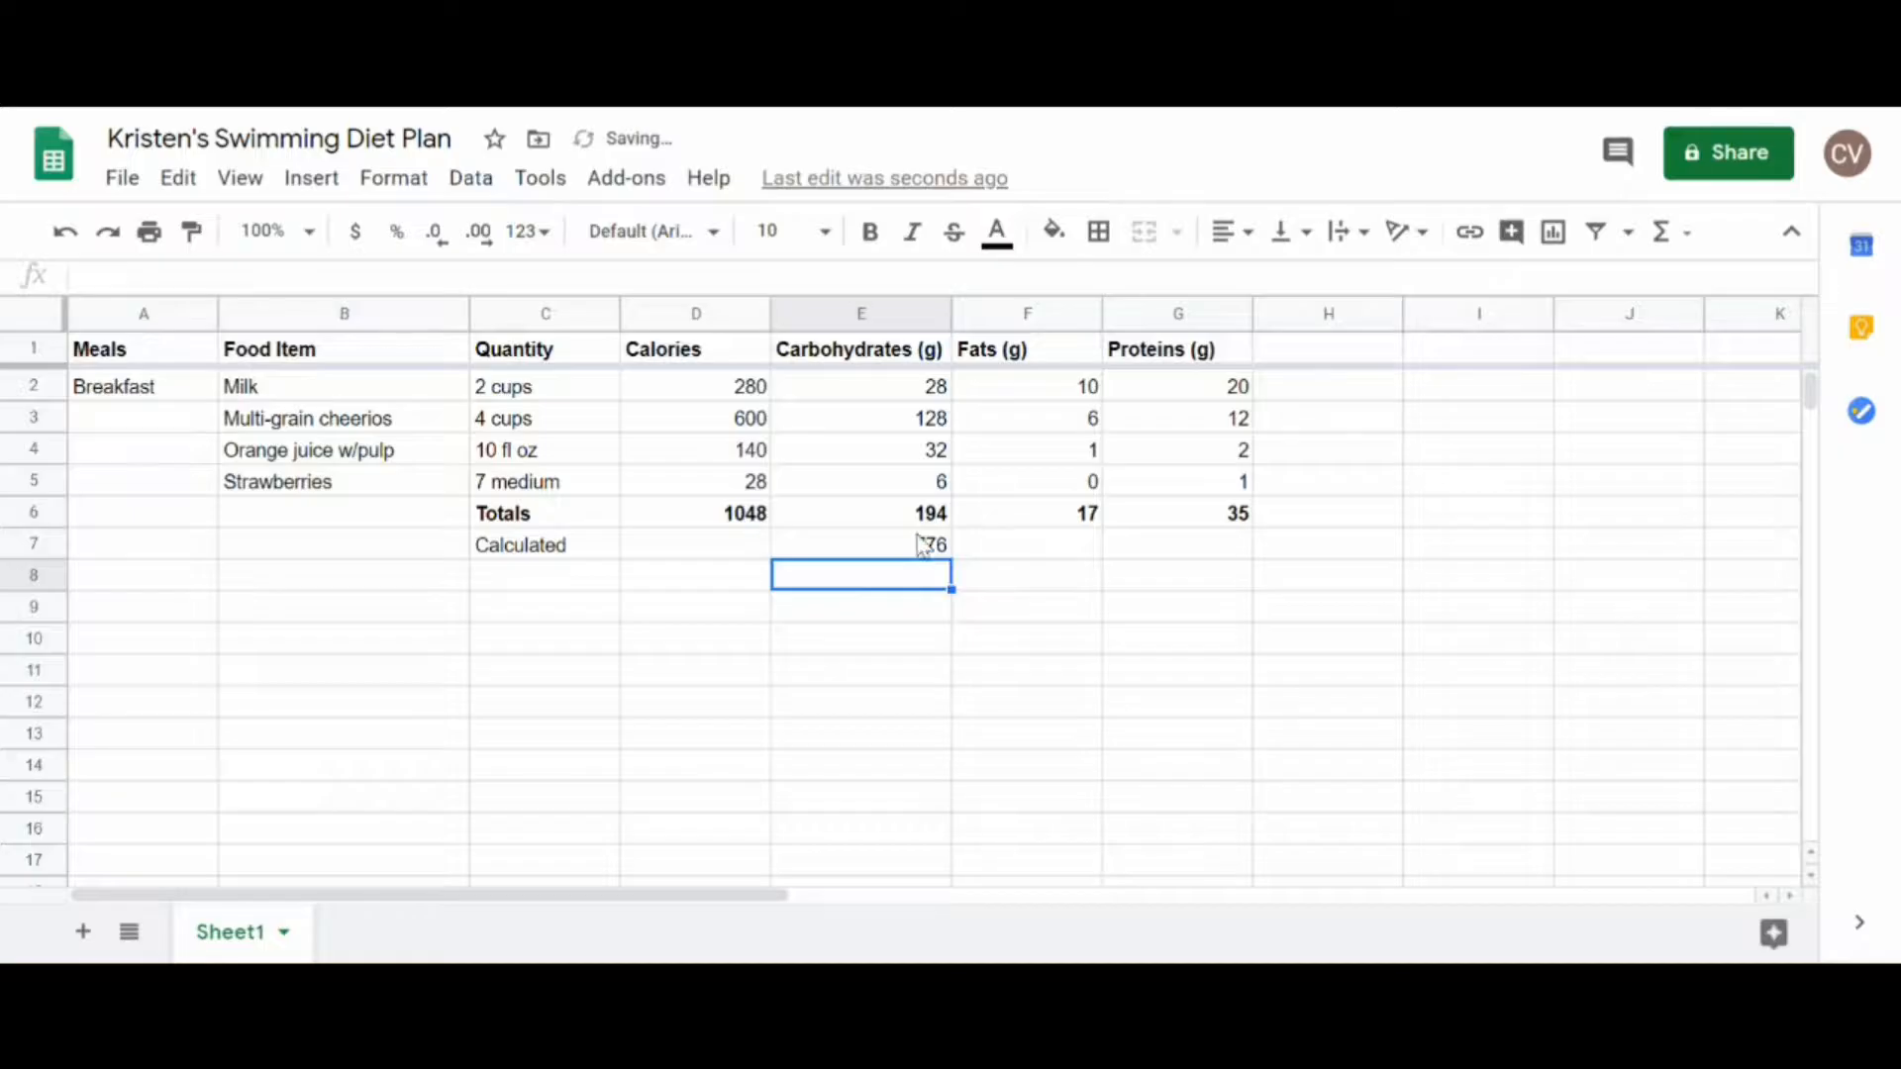
Step: Calculate the calories from fats in F7 with the formula =F6*9
{"action": "left_click", "coordinate": [917, 519]}
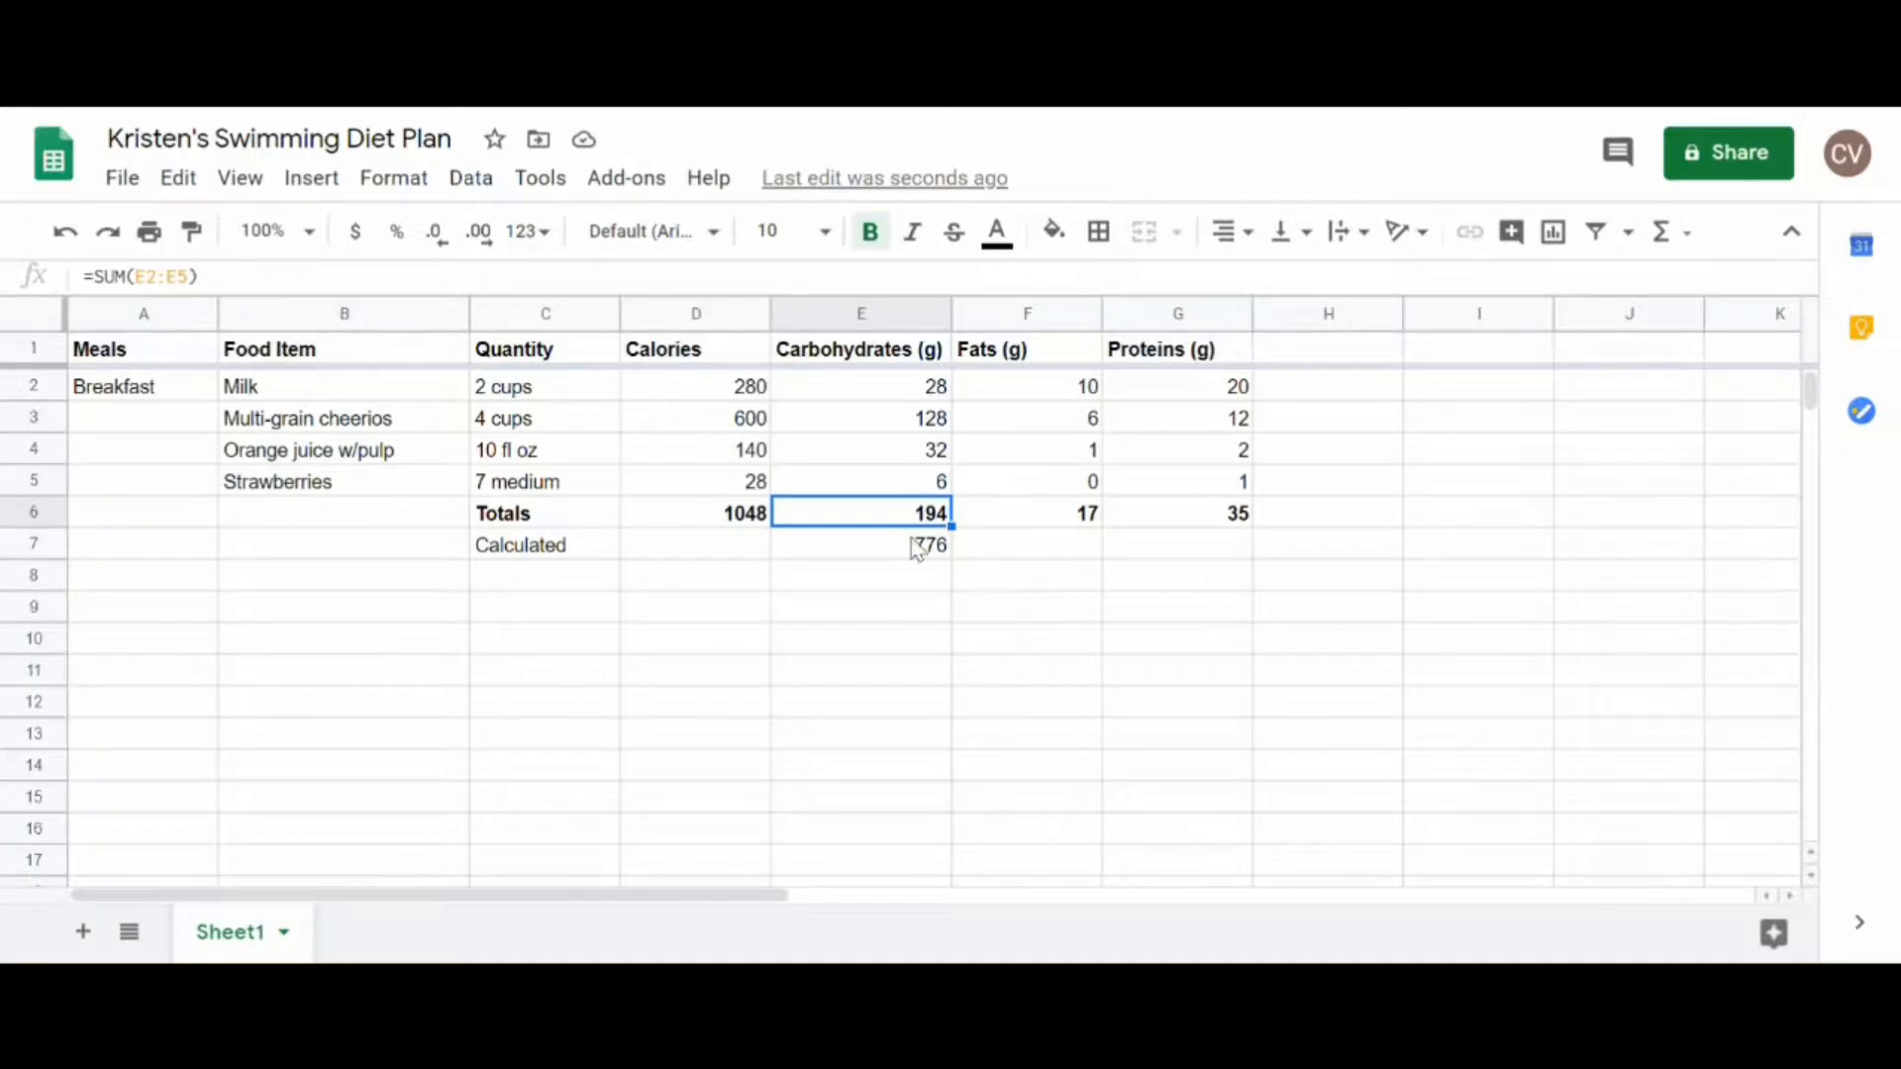
{"action": "left_click", "coordinate": [917, 549]}
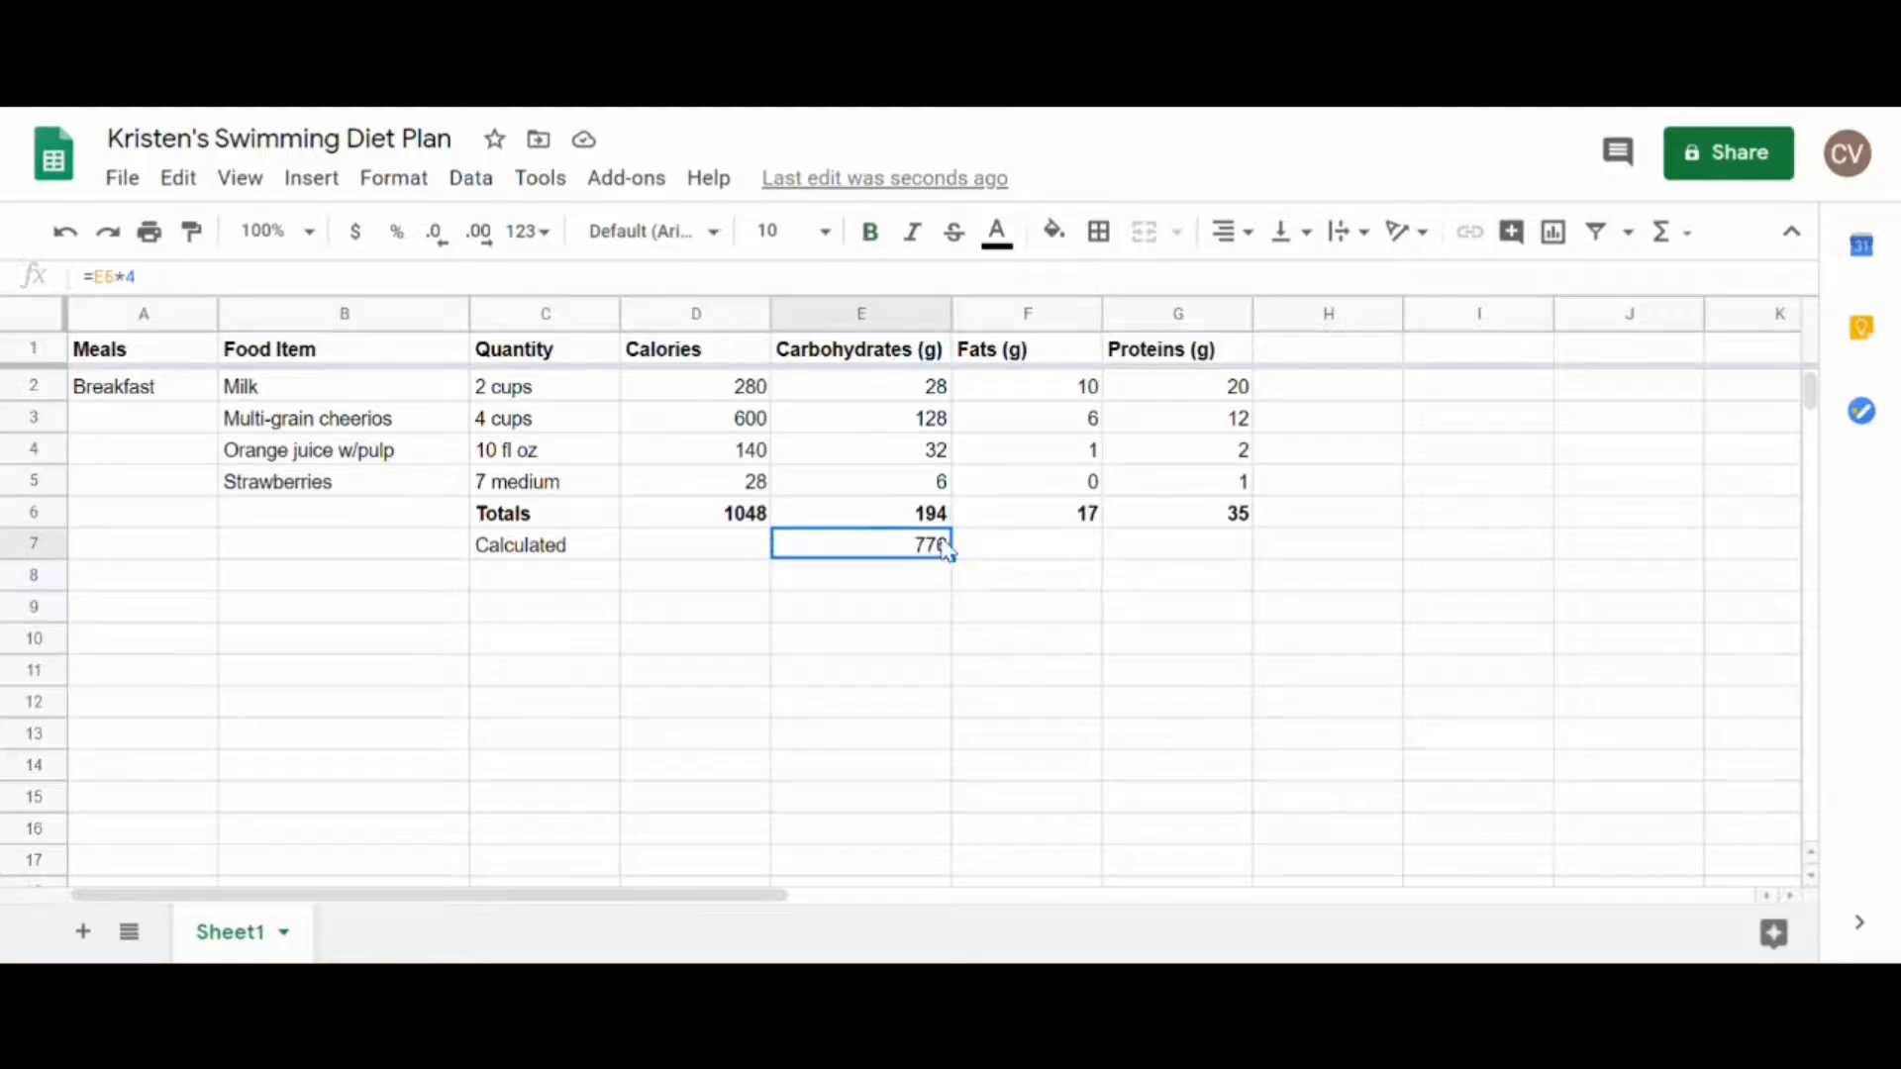
{"action": "left_click", "coordinate": [1045, 519]}
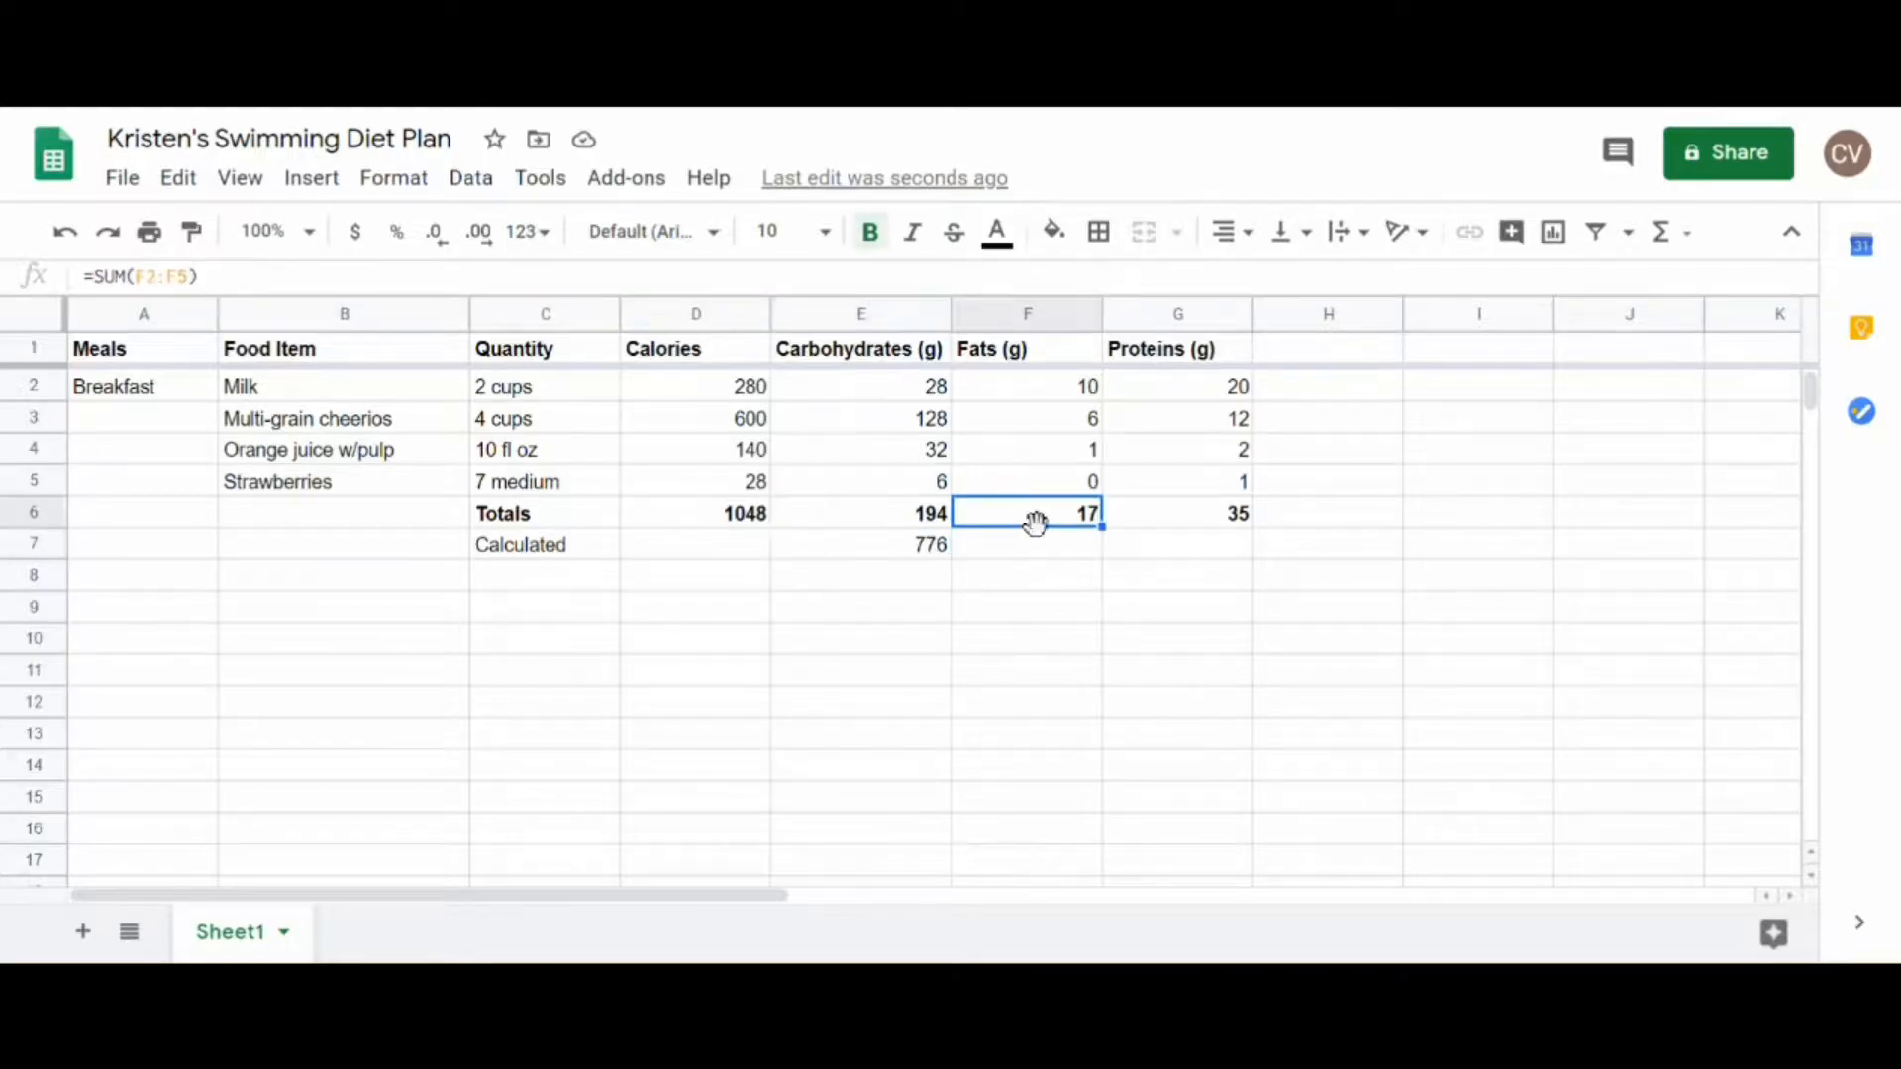
{"action": "left_click", "coordinate": [1028, 554]}
{"action": "type", "text": "="}
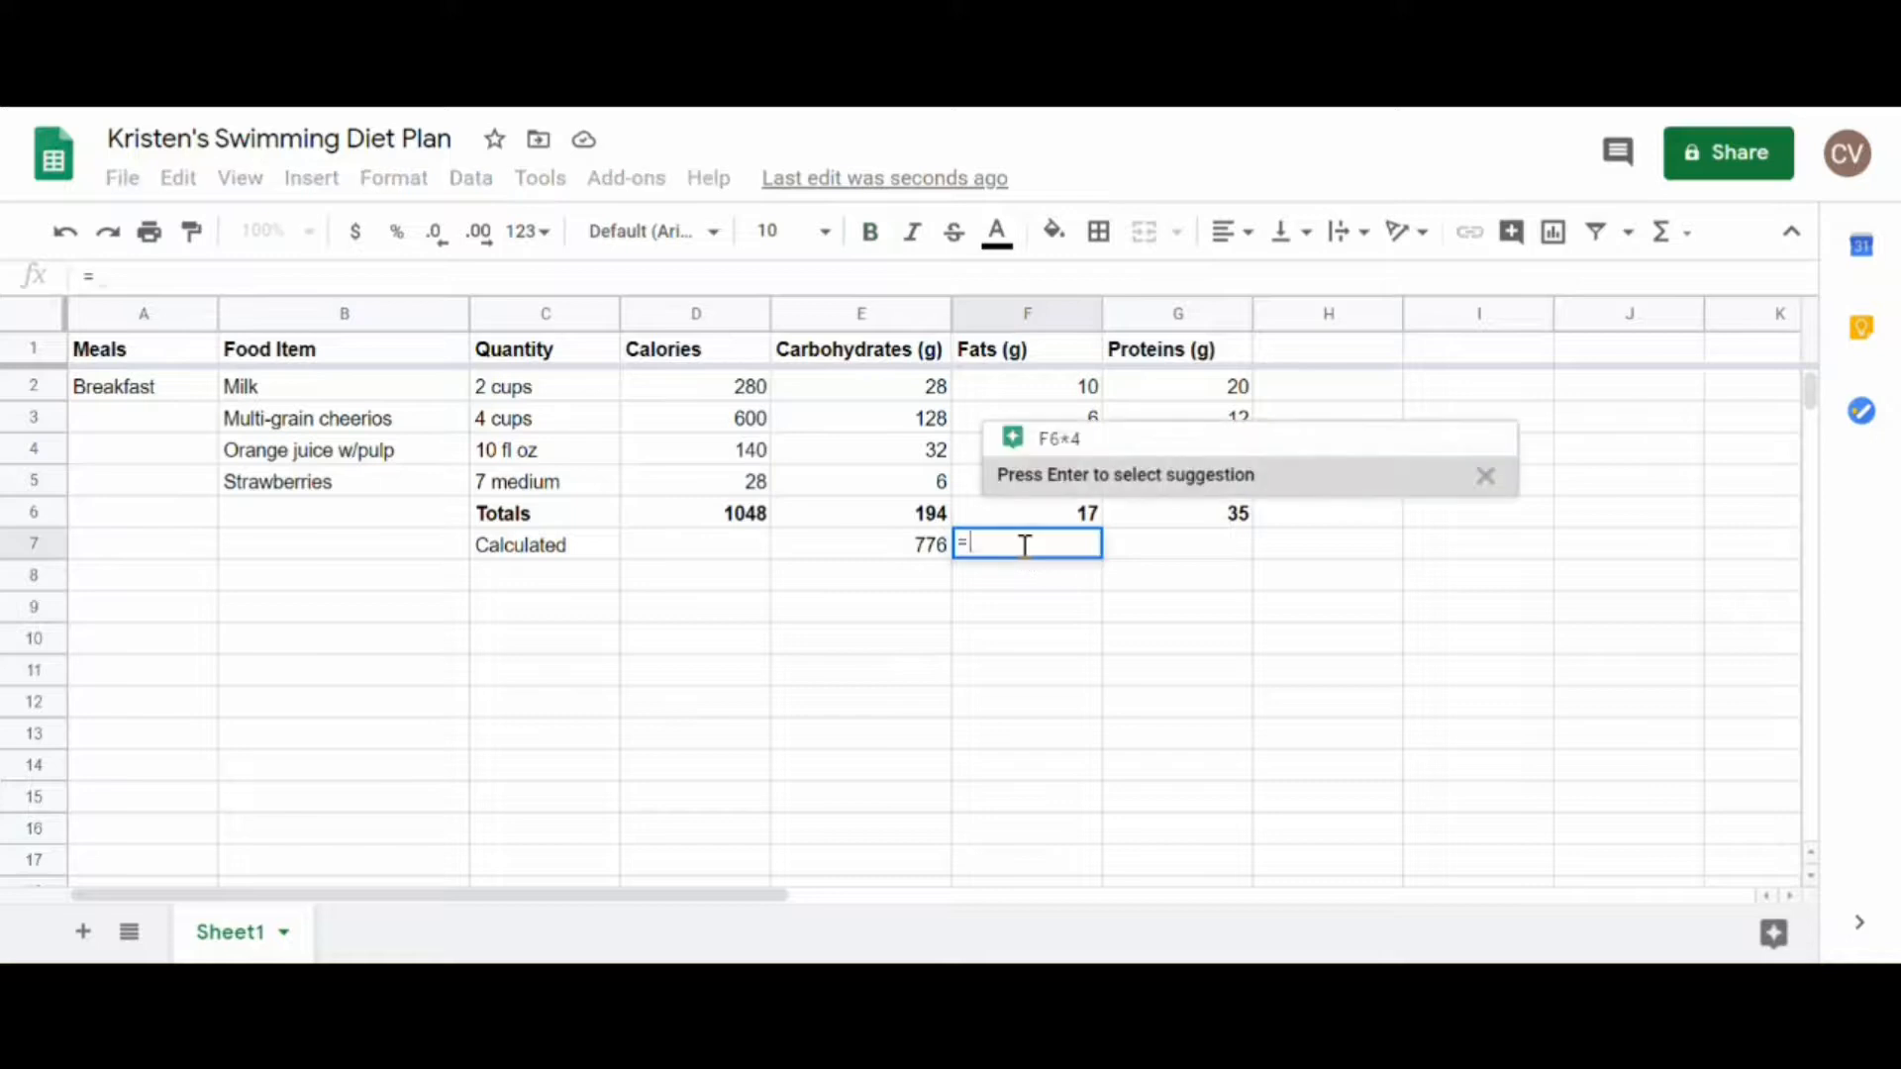
{"action": "left_click", "coordinate": [1037, 523]}
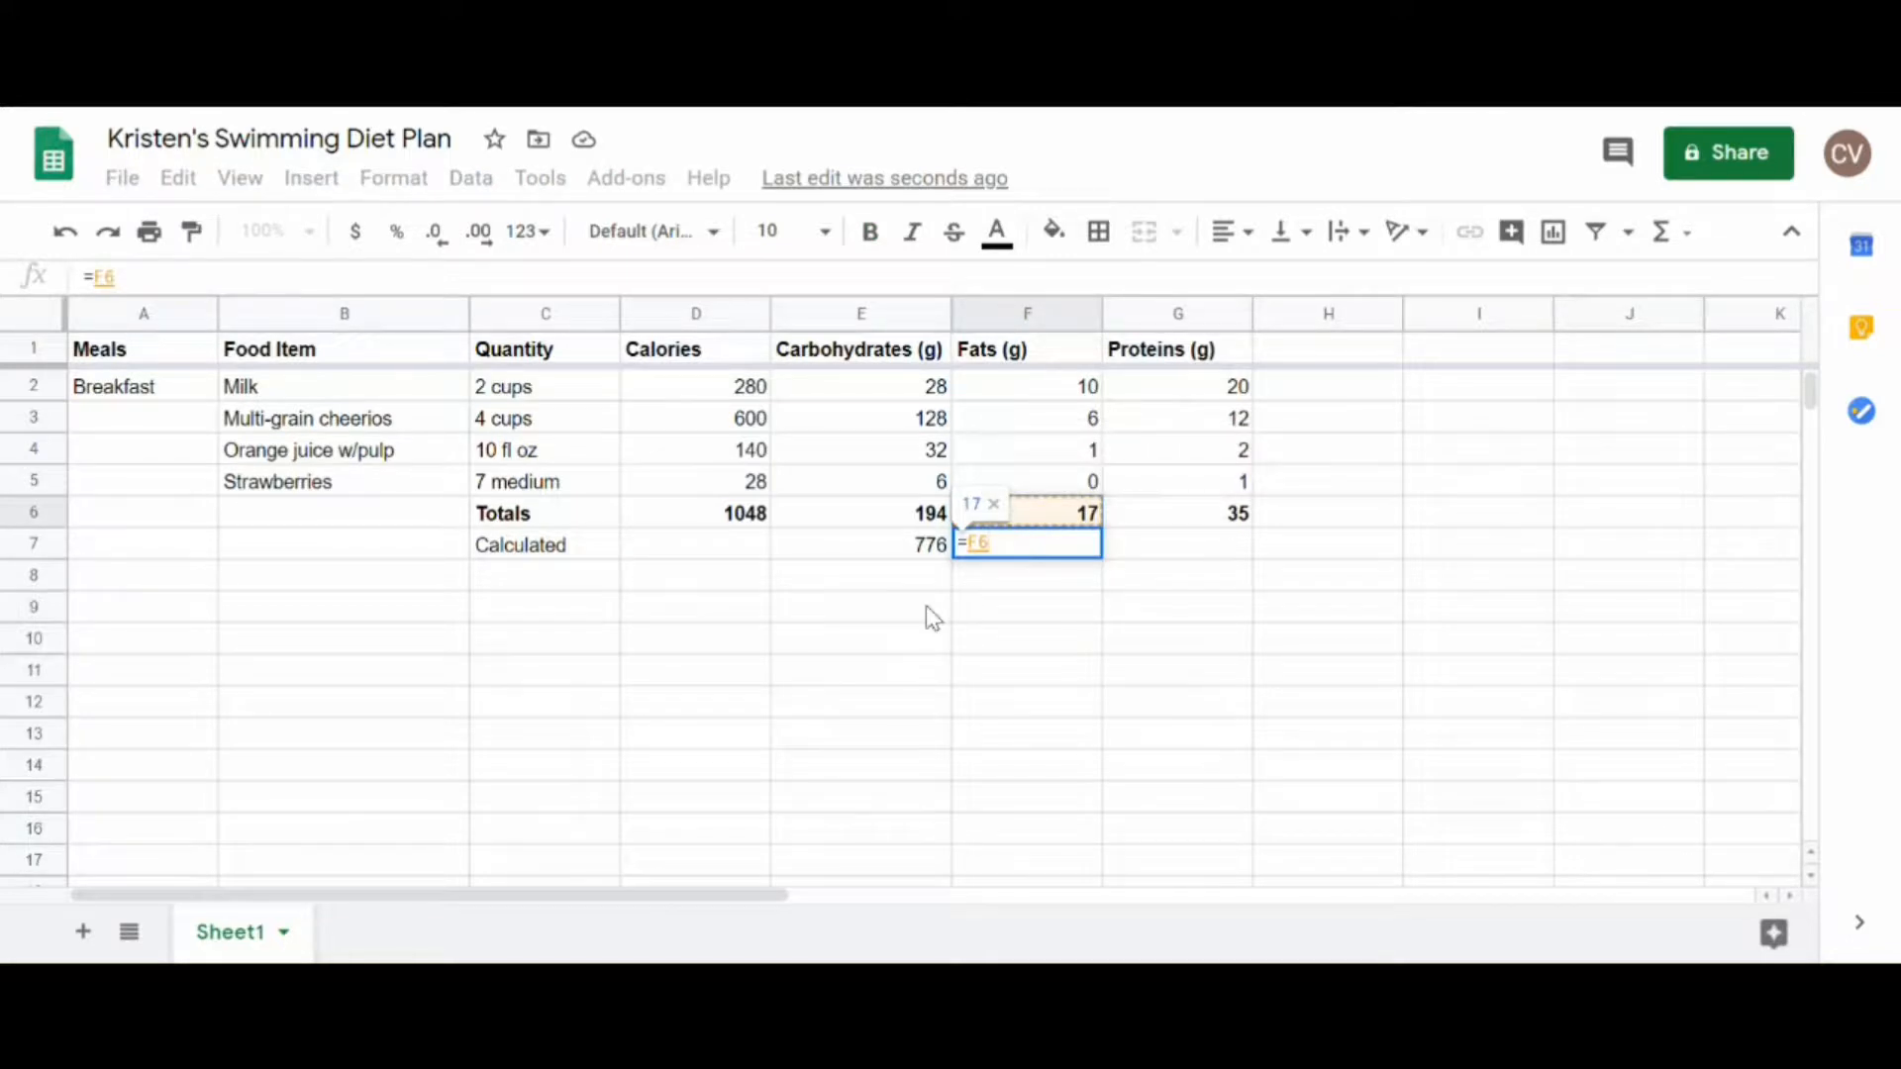
{"action": "type", "text": "*"}
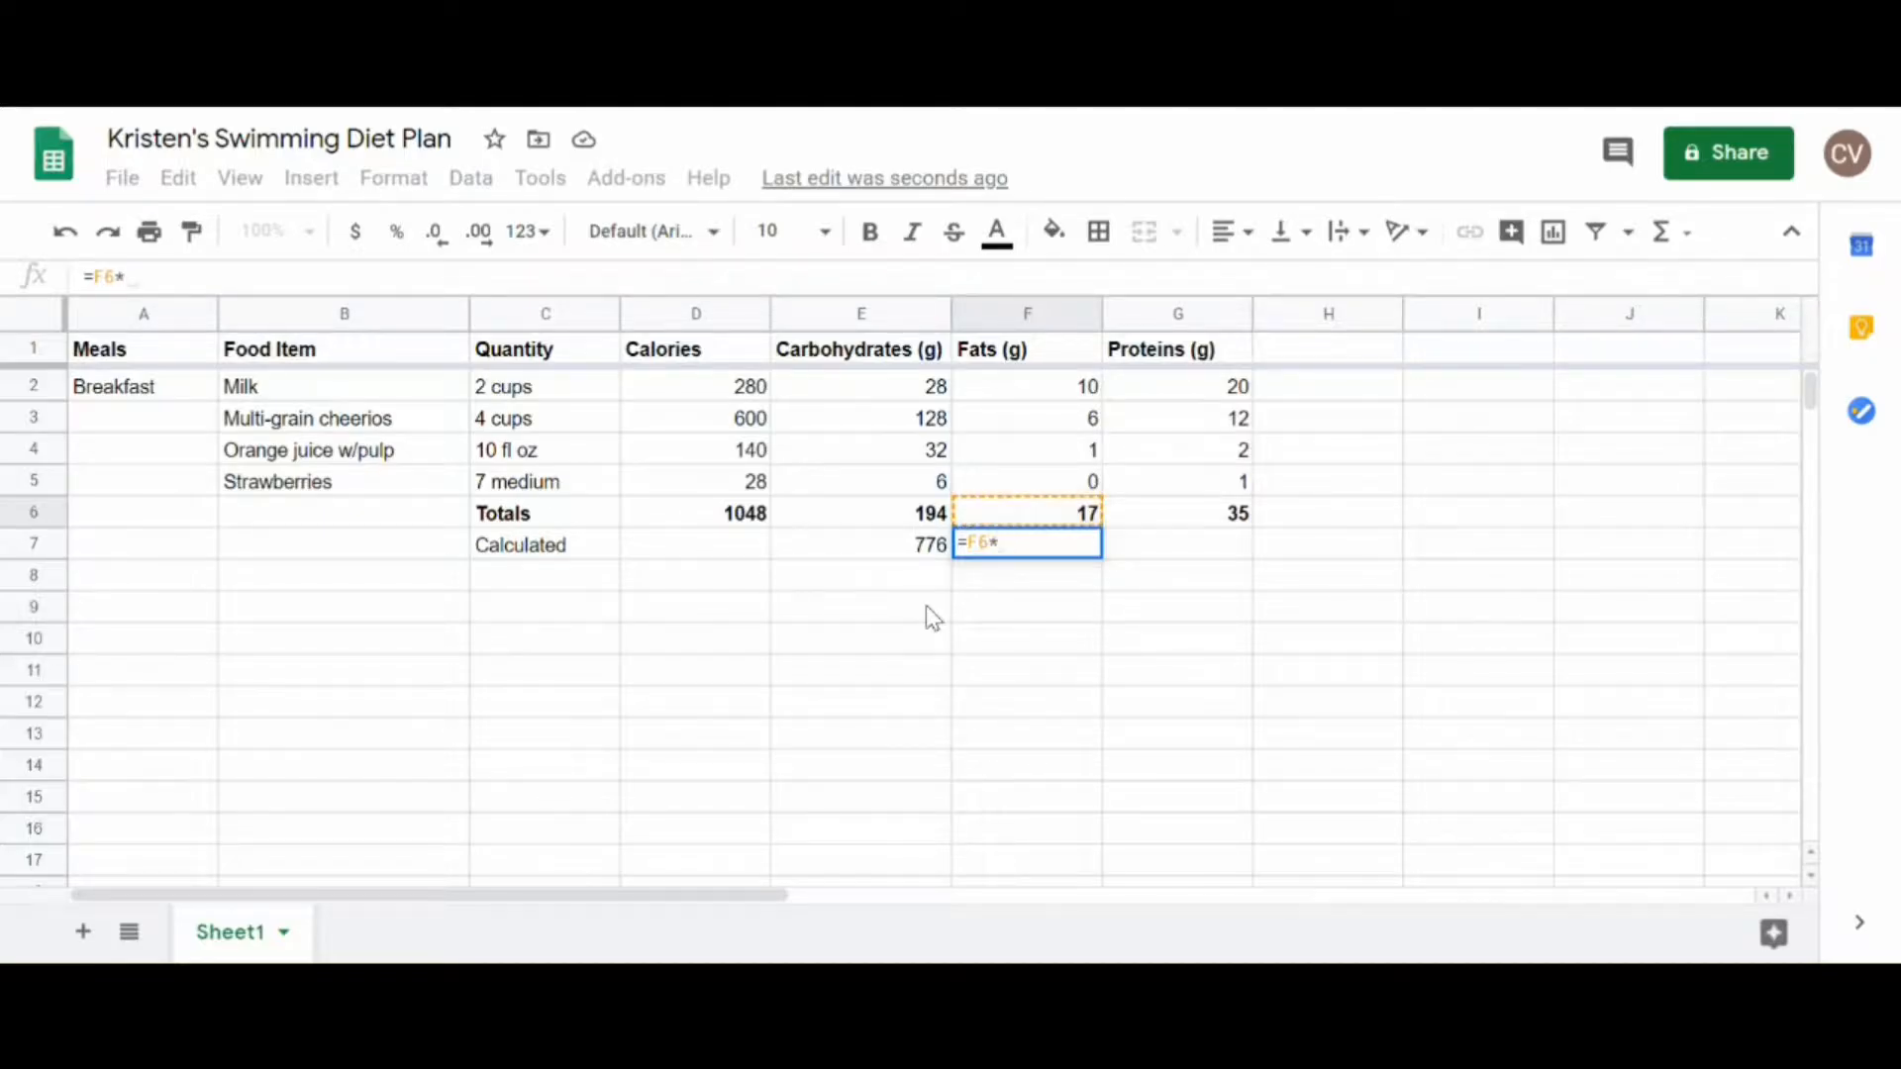
{"action": "type", "text": "9"}
{"action": "key", "text": "Return"}
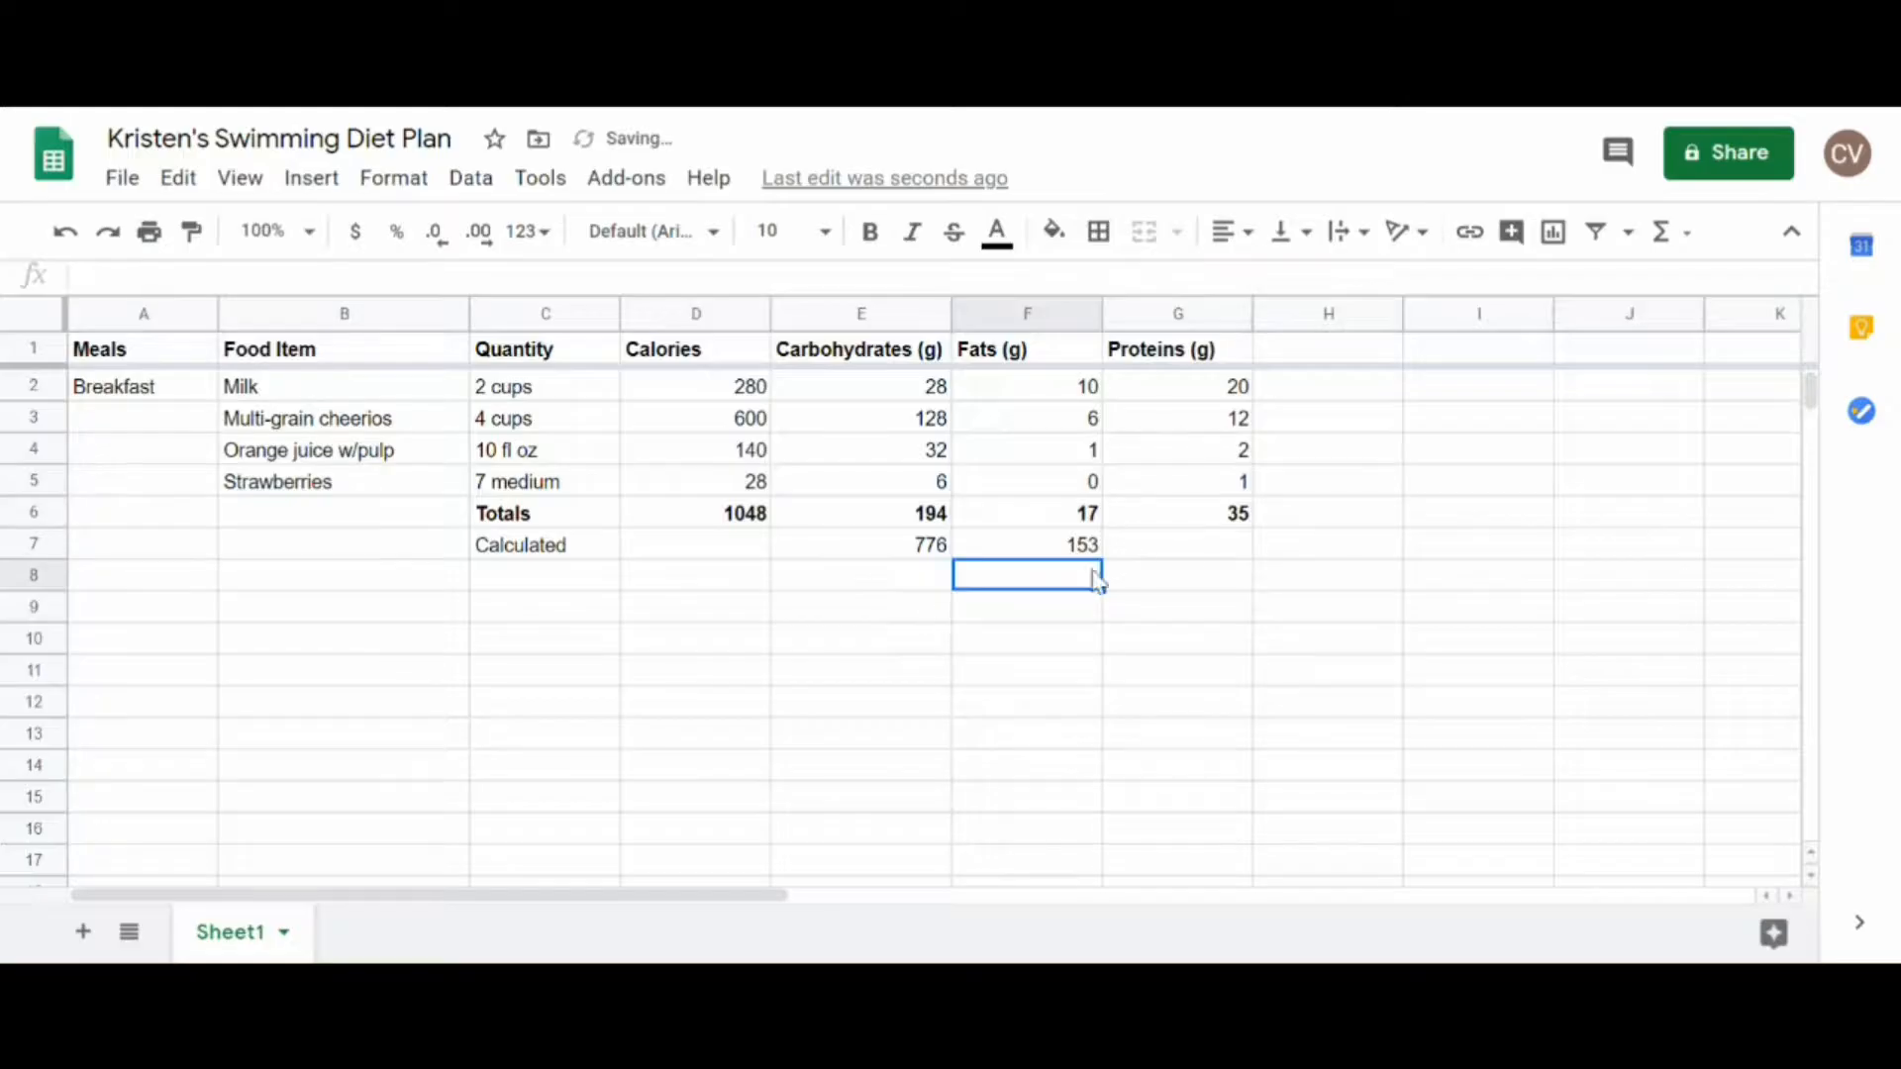
Step: Calculate the calories from proteins in G7 with the formula =G6*4
{"action": "left_click", "coordinate": [1188, 546]}
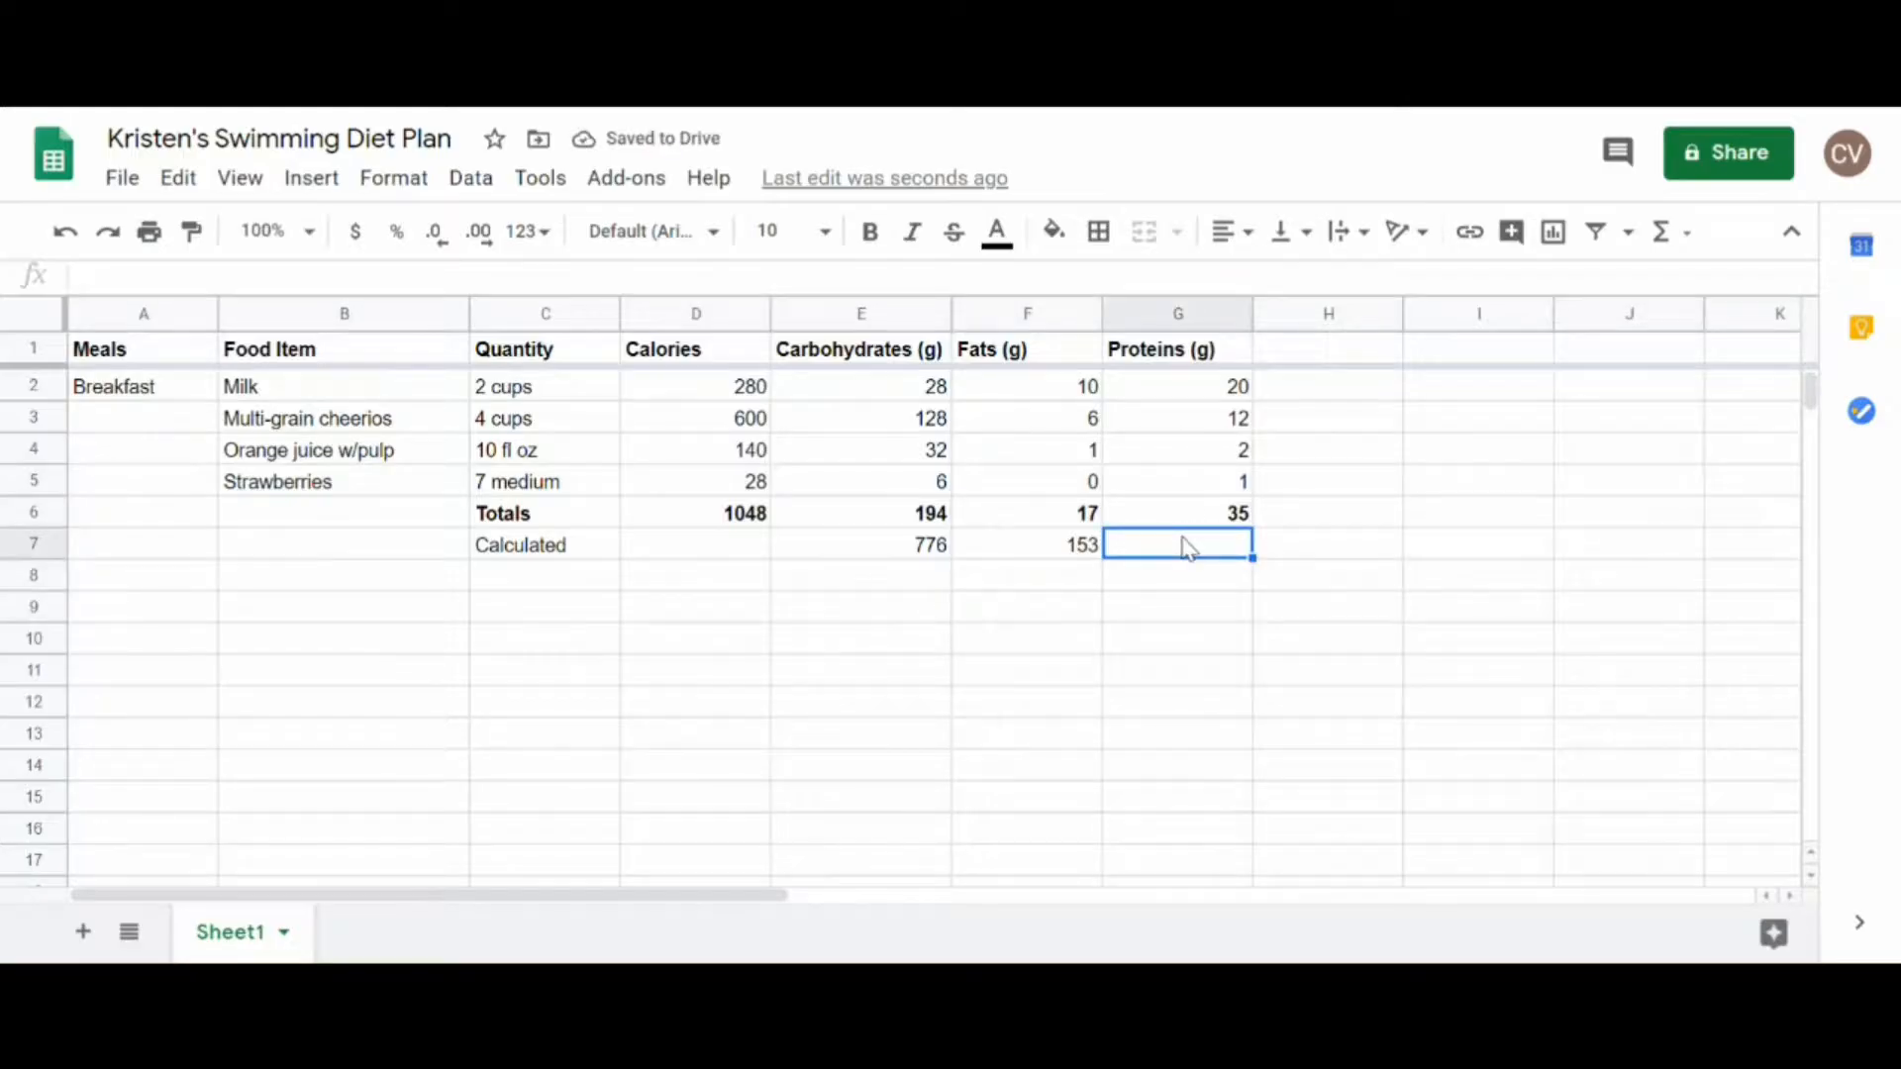
{"action": "type", "text": "="}
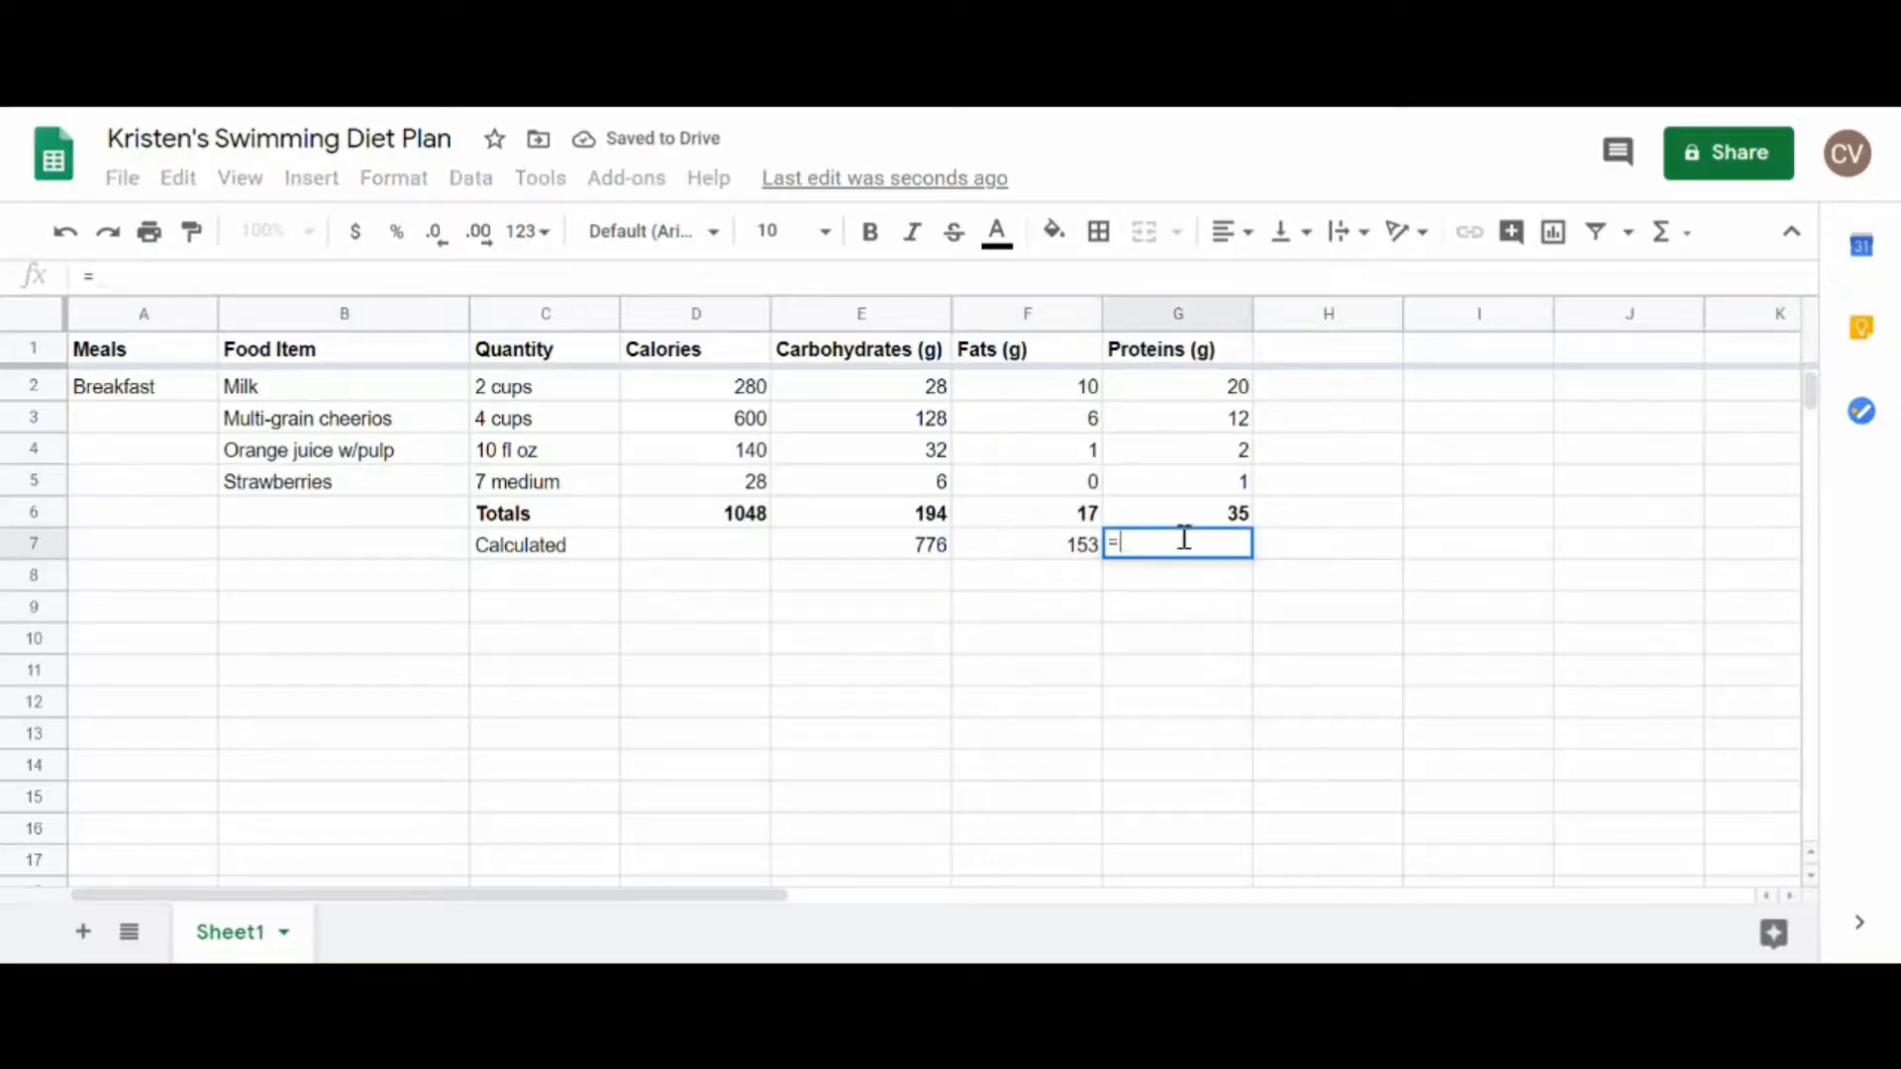
{"action": "left_click", "coordinate": [1206, 512]}
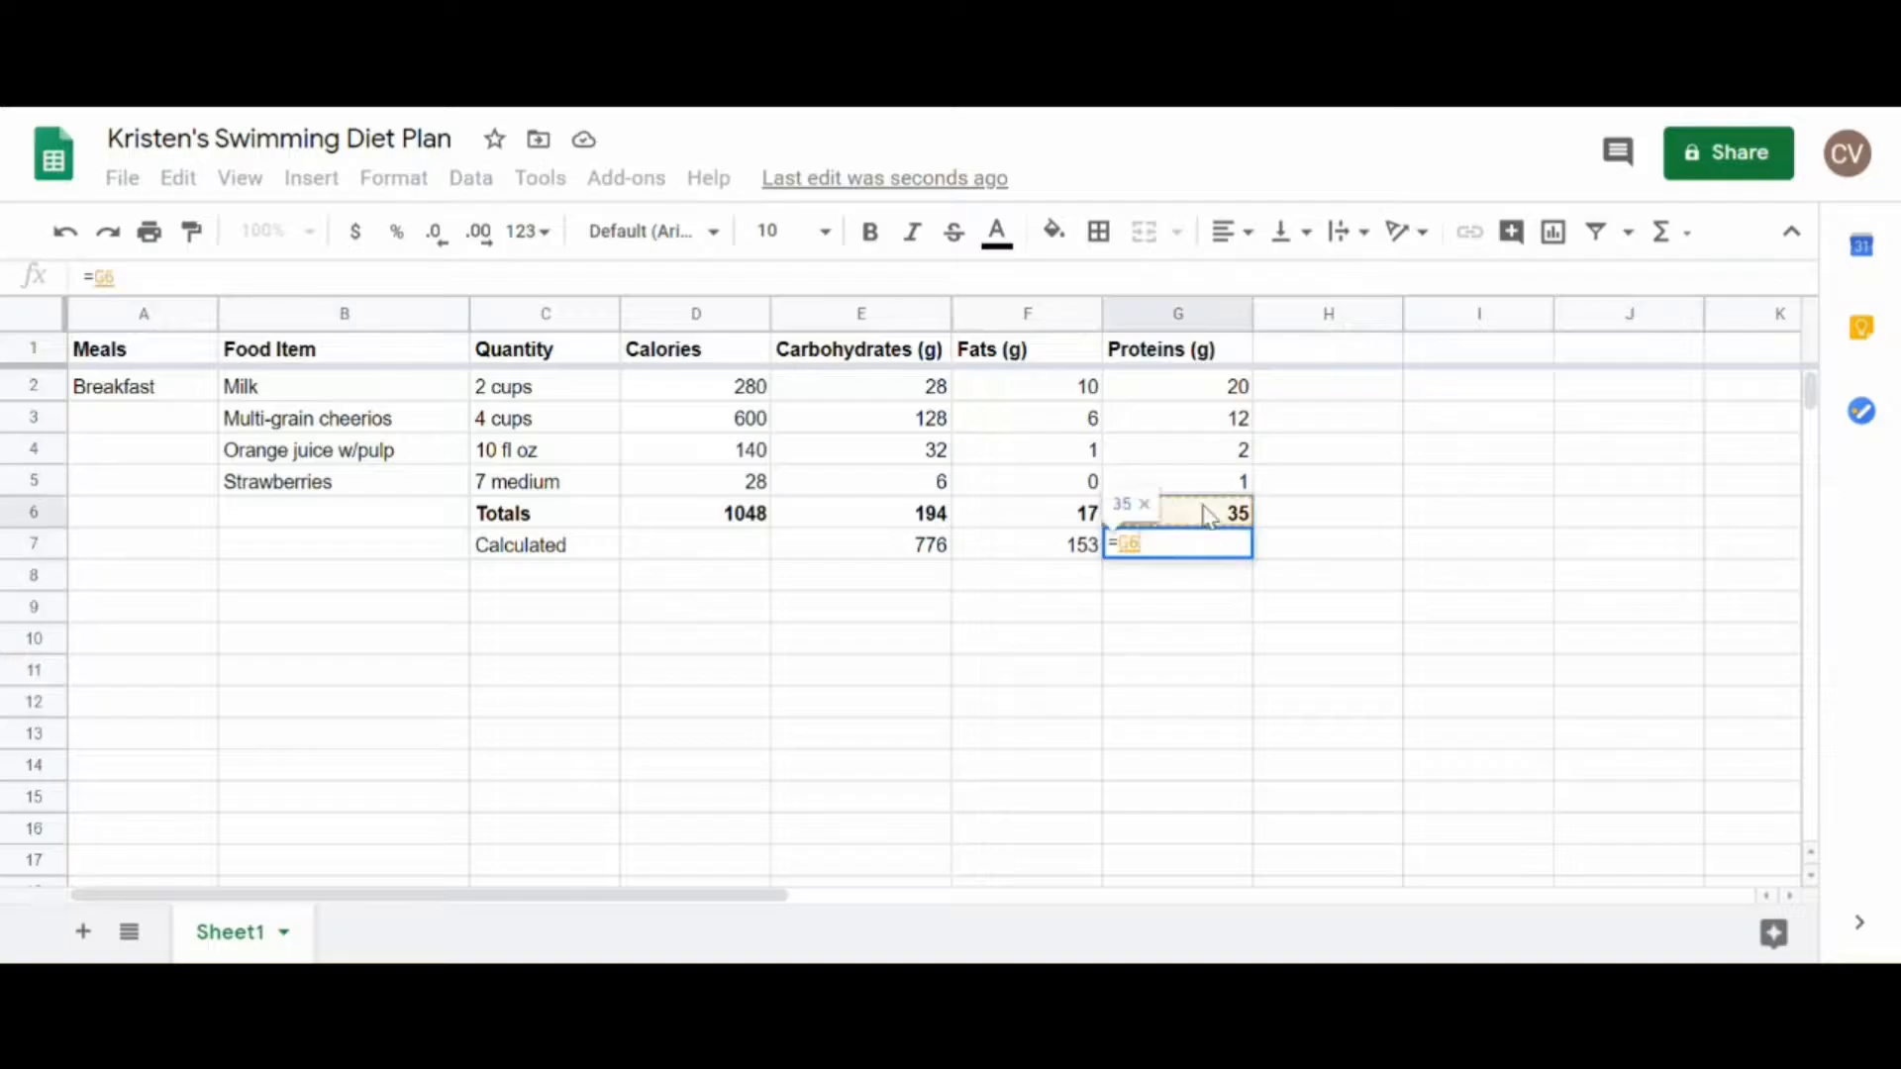
{"action": "type", "text": "*4"}
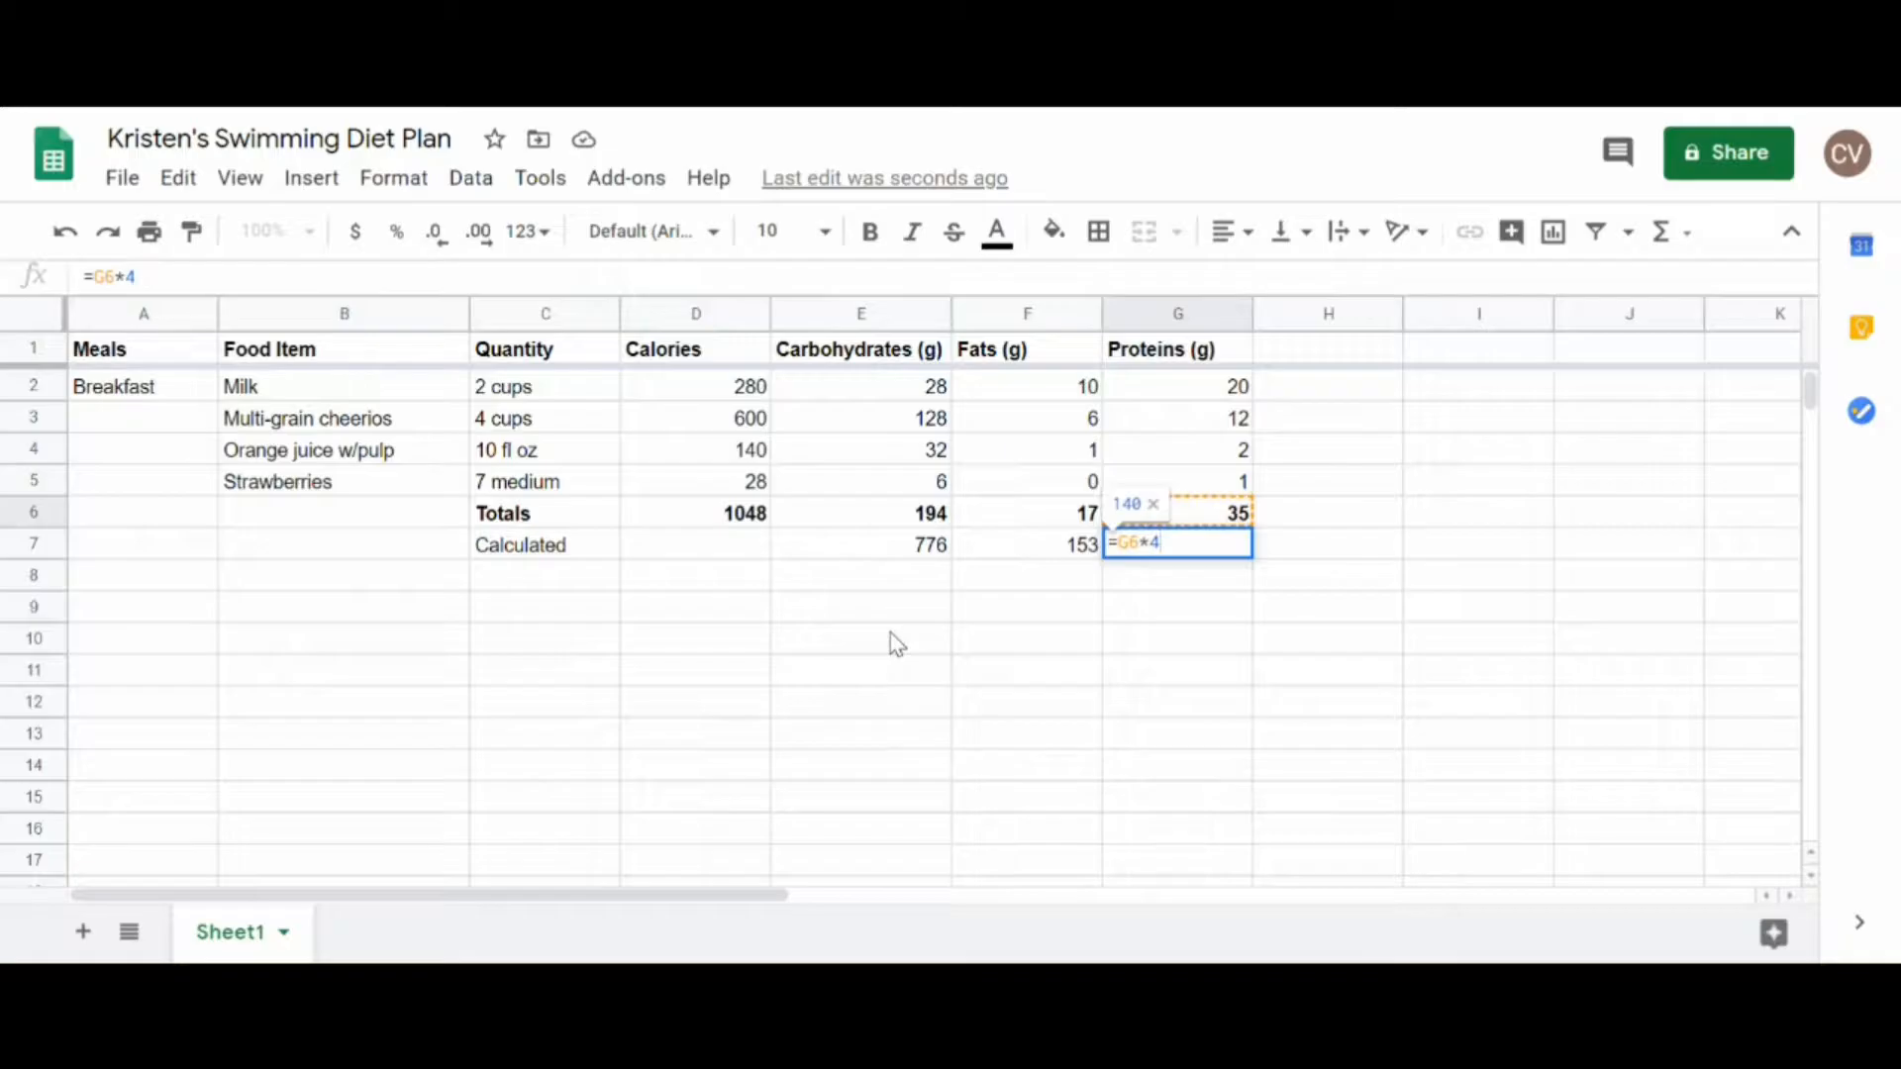
{"action": "key", "text": "Return"}
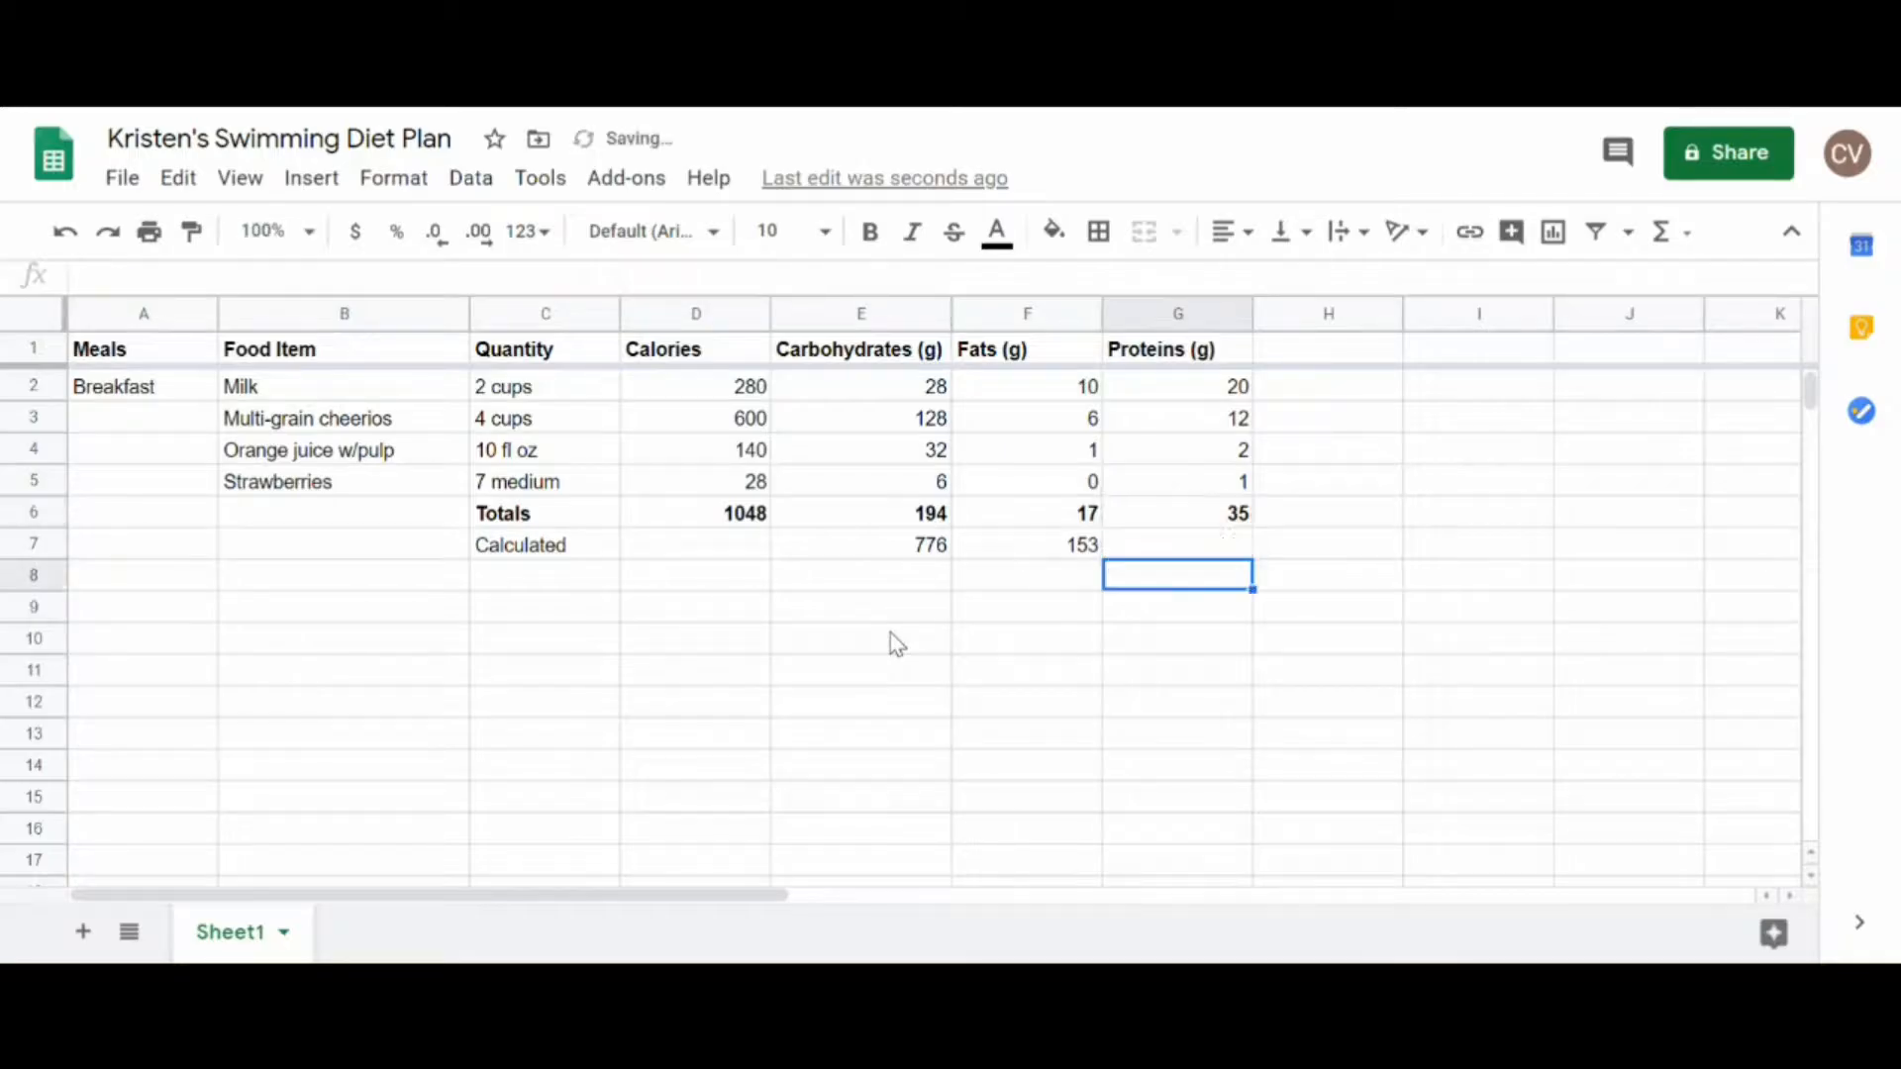
Step: Extend the label in C7 to "Calculated calories" and widen column C to fit the text
{"action": "left_click", "coordinate": [706, 548]}
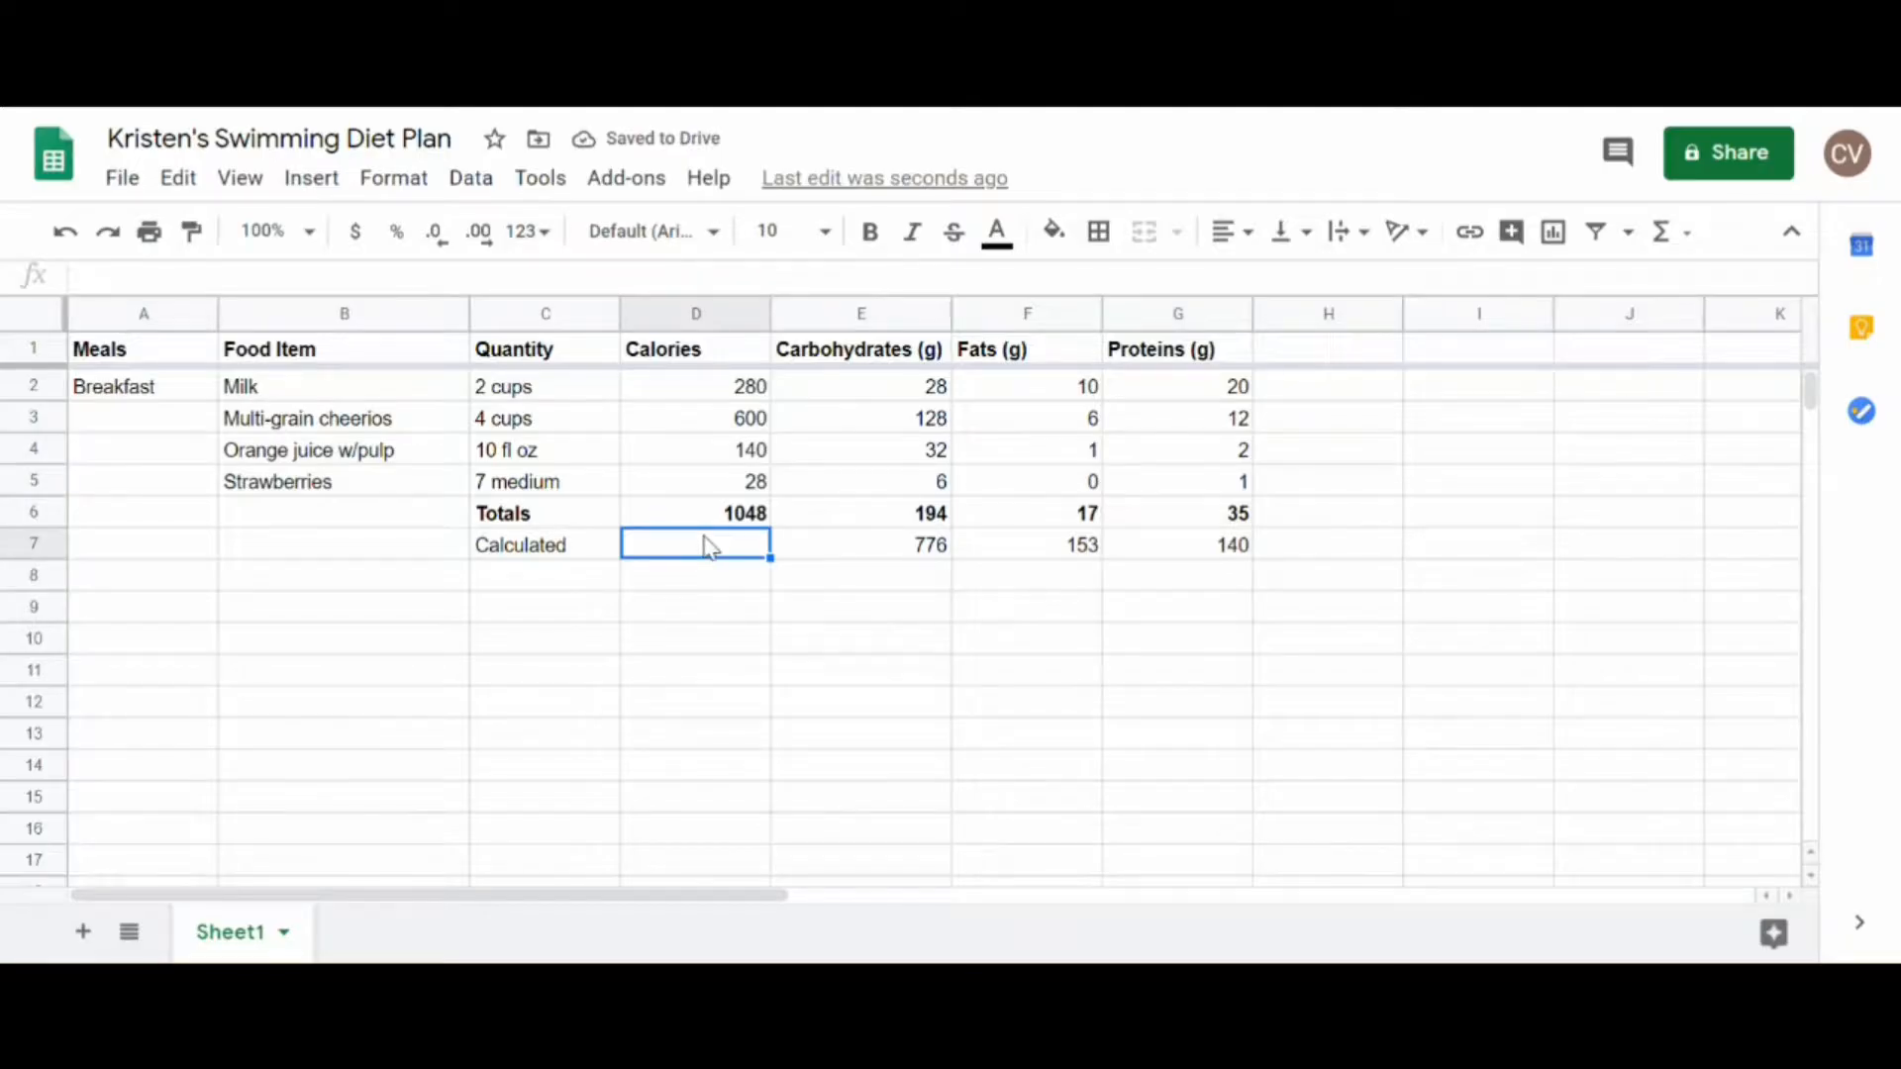
{"action": "double_click", "coordinate": [601, 546]}
{"action": "type", "text": "calories"}
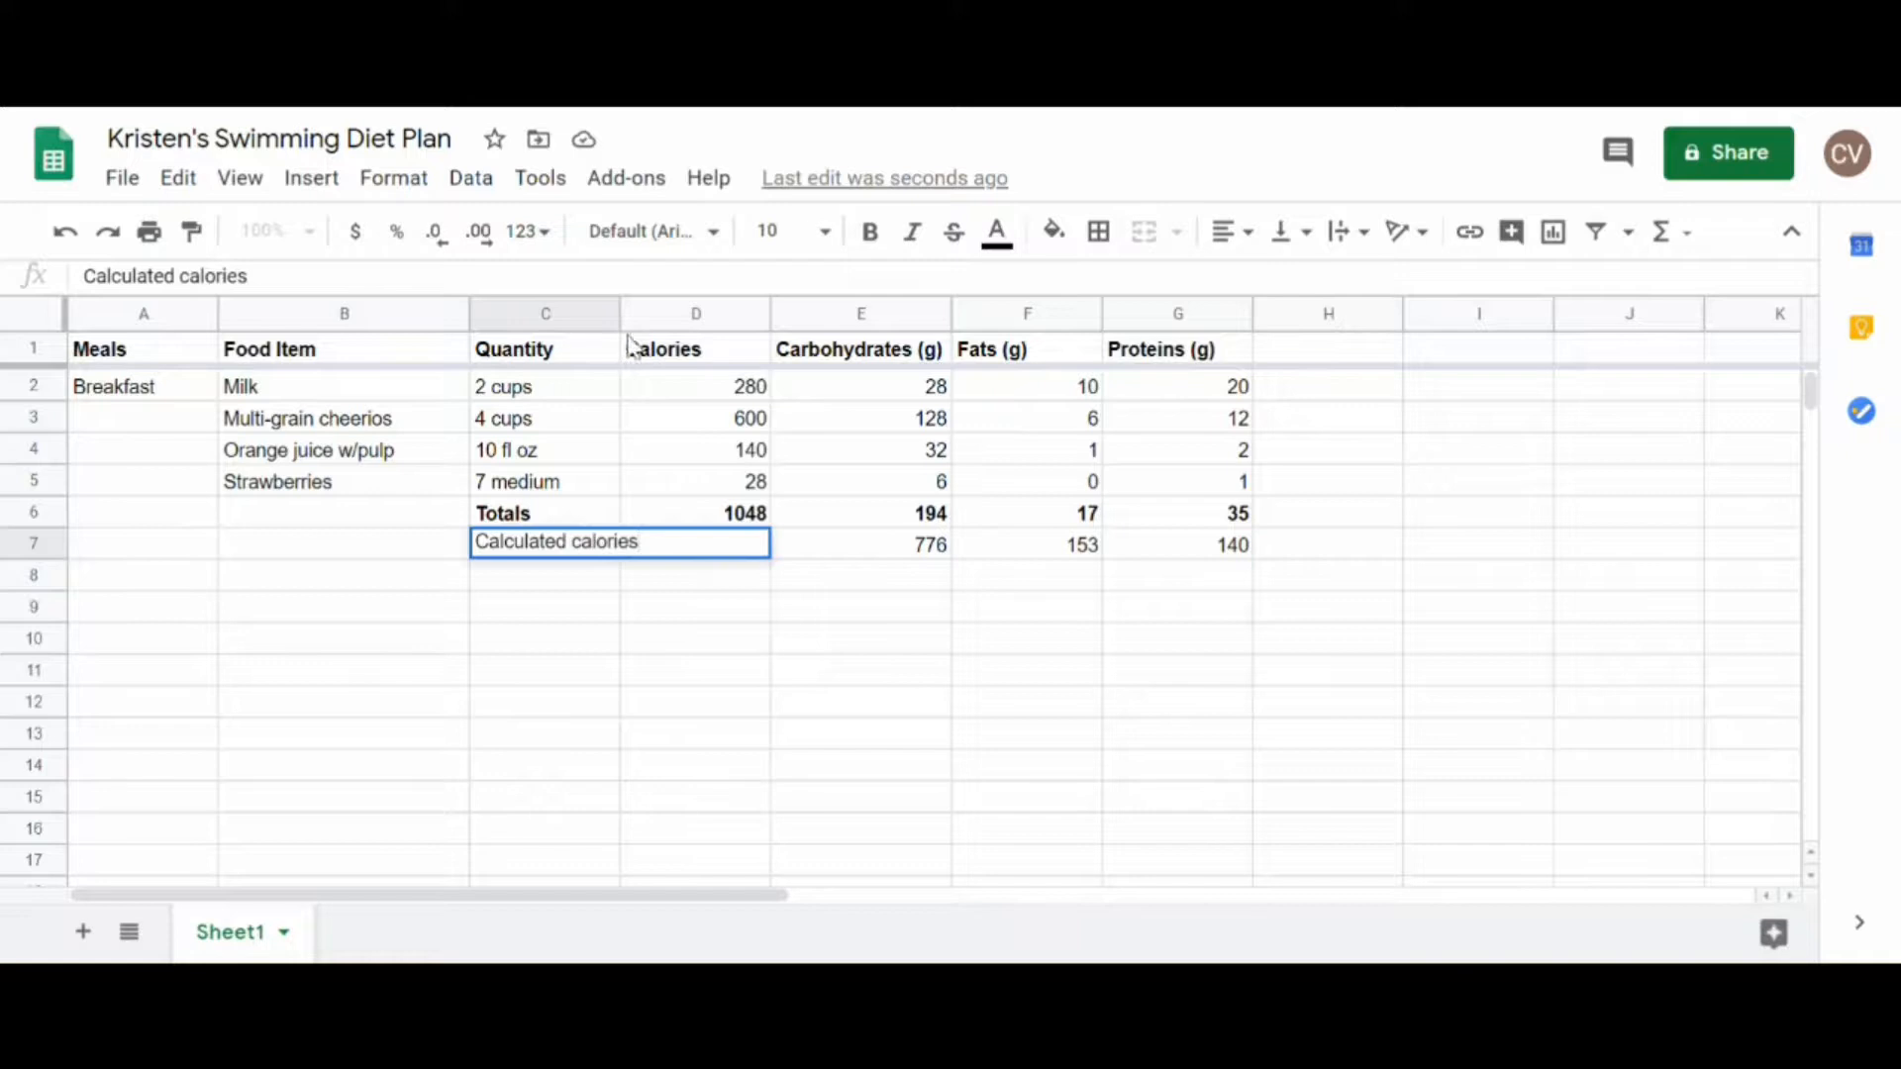
{"action": "left_click_drag", "start_coordinate": [620, 310], "coordinate": [640, 310]}
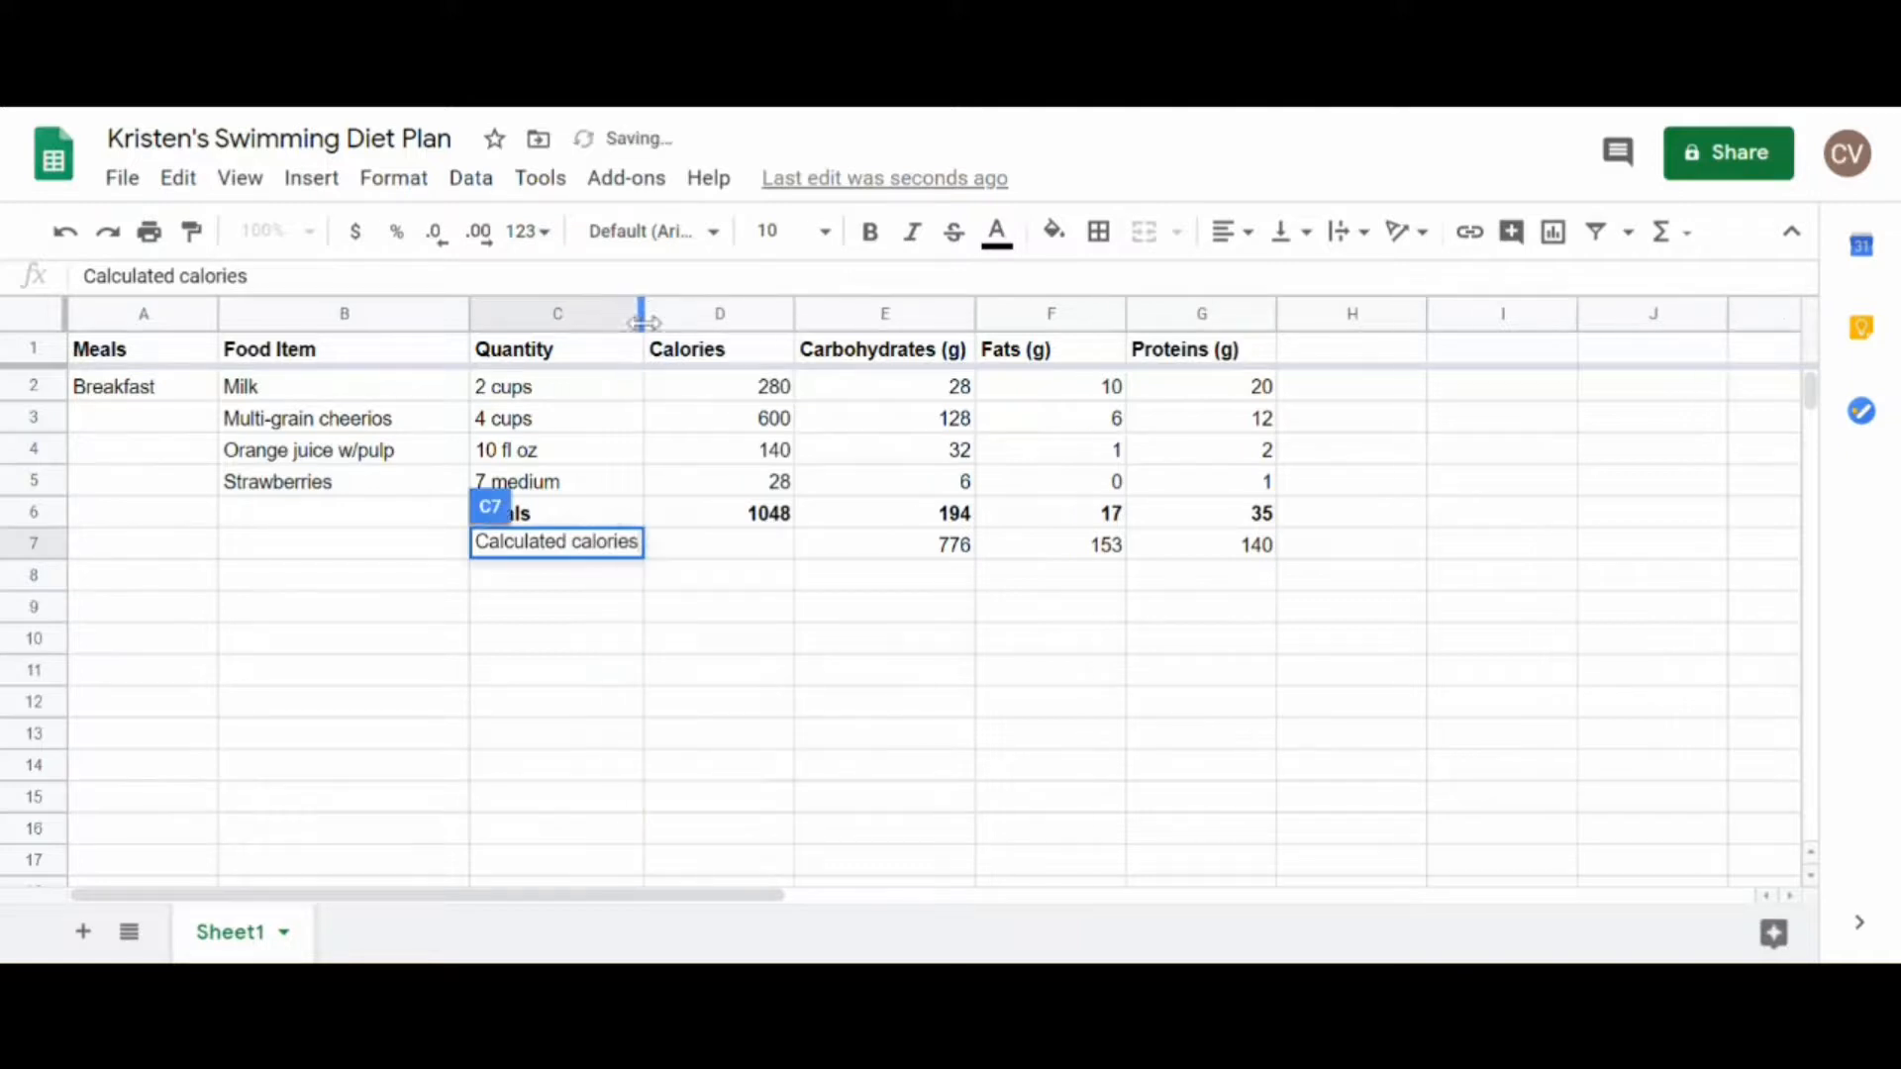
Step: Add up the calculated calories in D7 with =SUM(E7:G7) and compare the result with the Totals calories in D6
{"action": "left_click", "coordinate": [755, 546]}
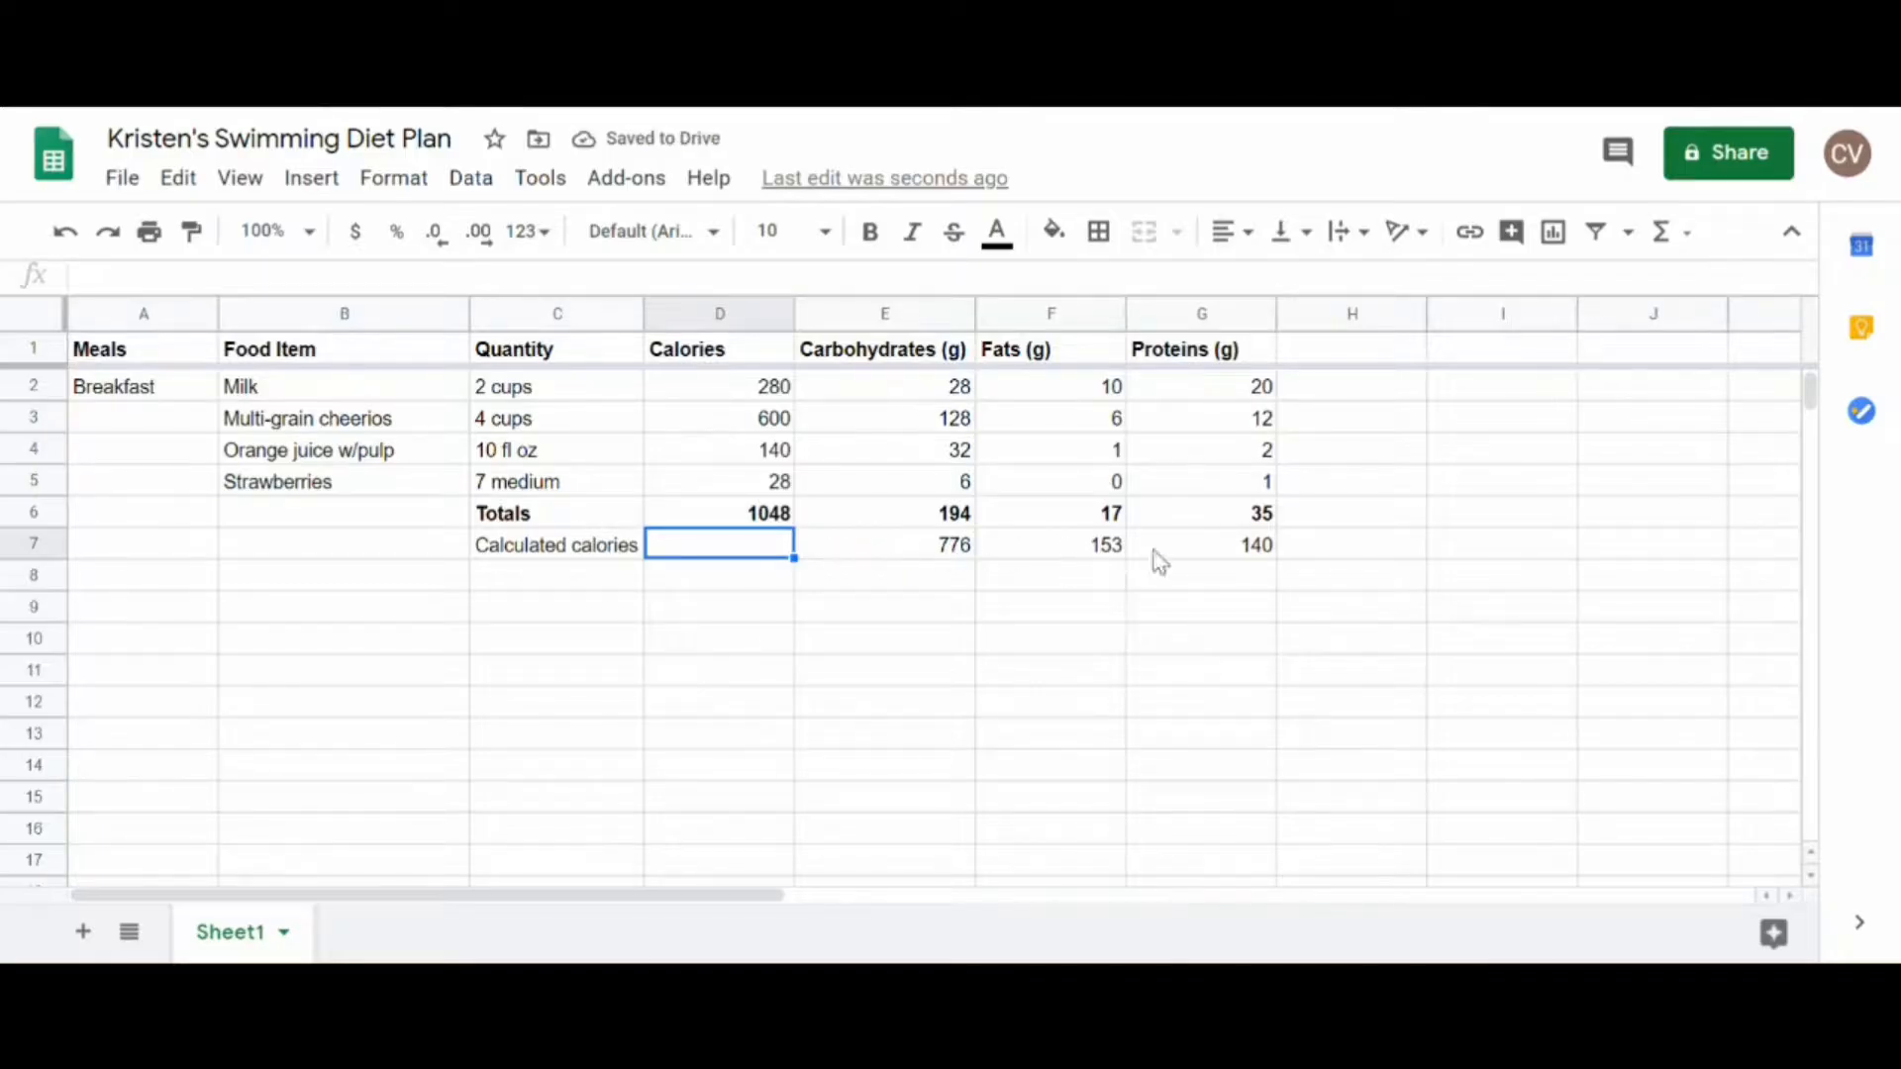
{"action": "left_click_drag", "start_coordinate": [951, 556], "coordinate": [1169, 543]}
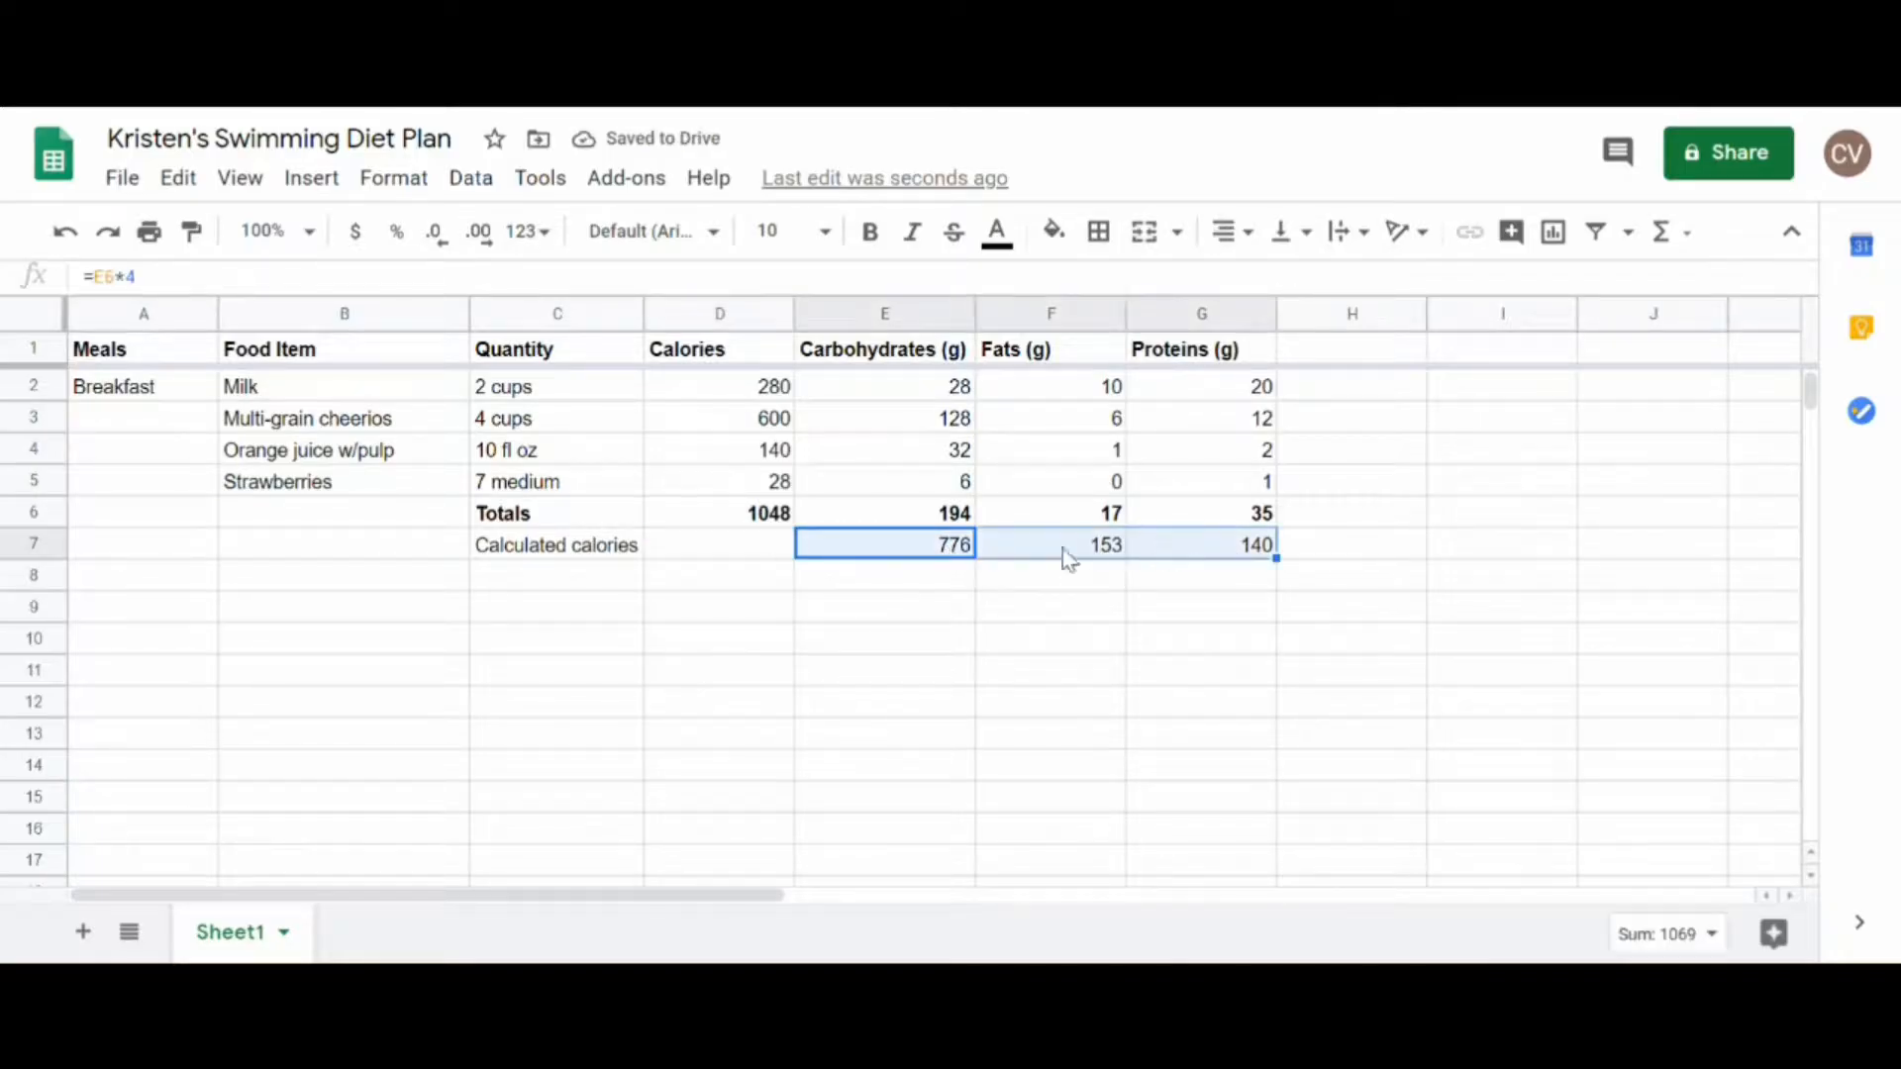
{"action": "left_click", "coordinate": [777, 557]}
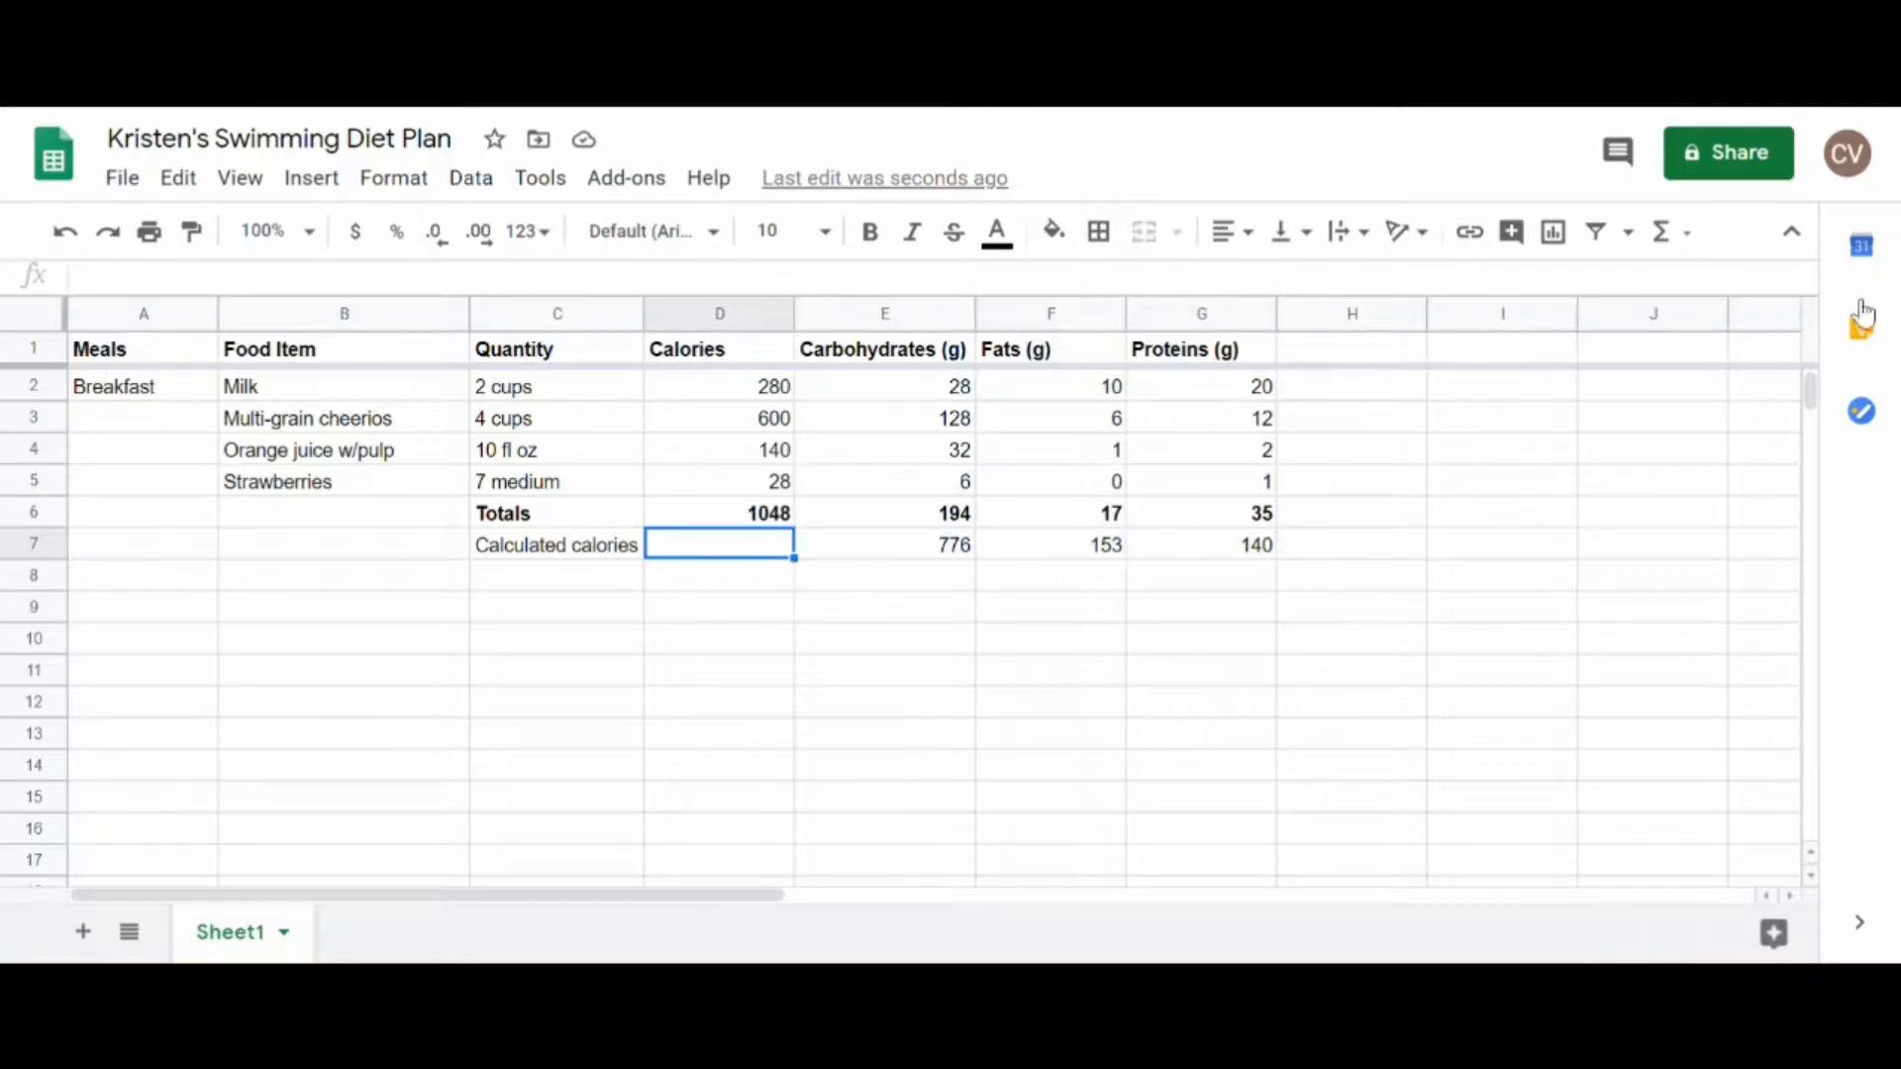
{"action": "left_click", "coordinate": [1674, 237]}
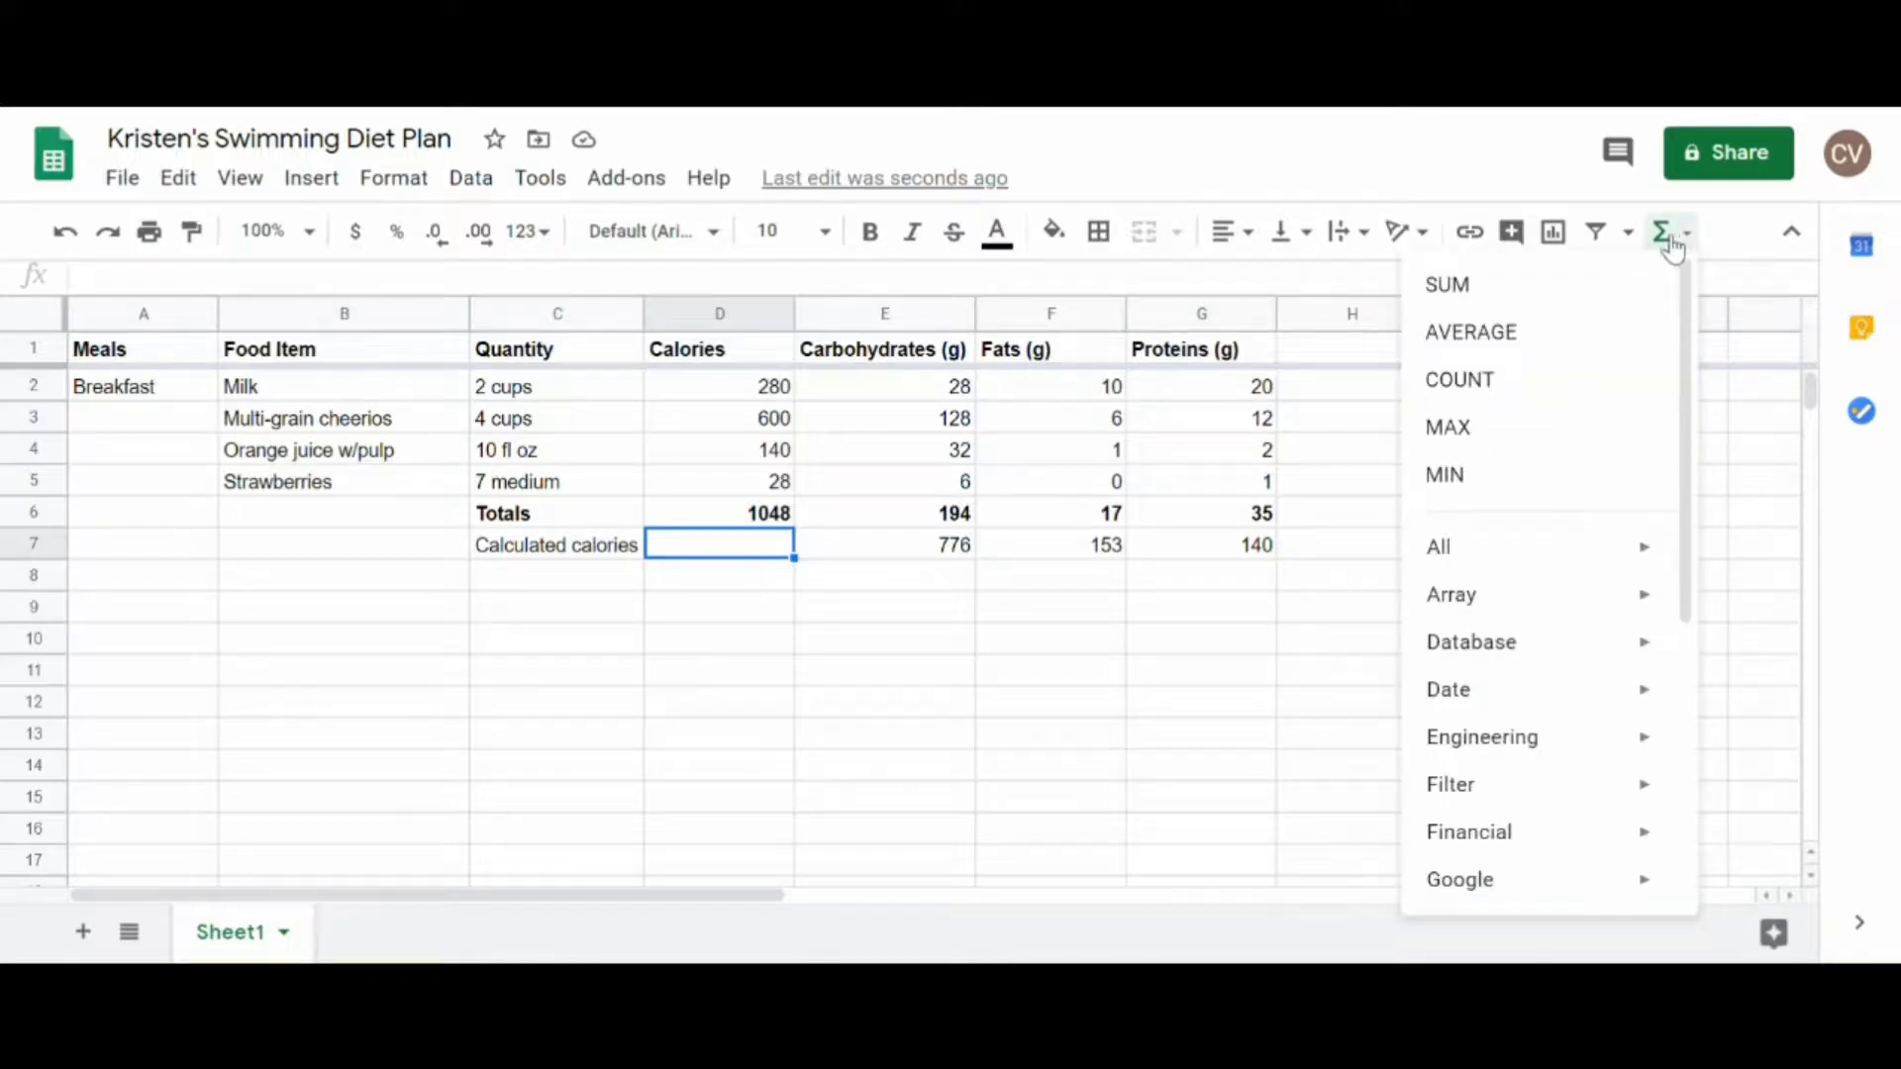
{"action": "left_click", "coordinate": [1547, 289]}
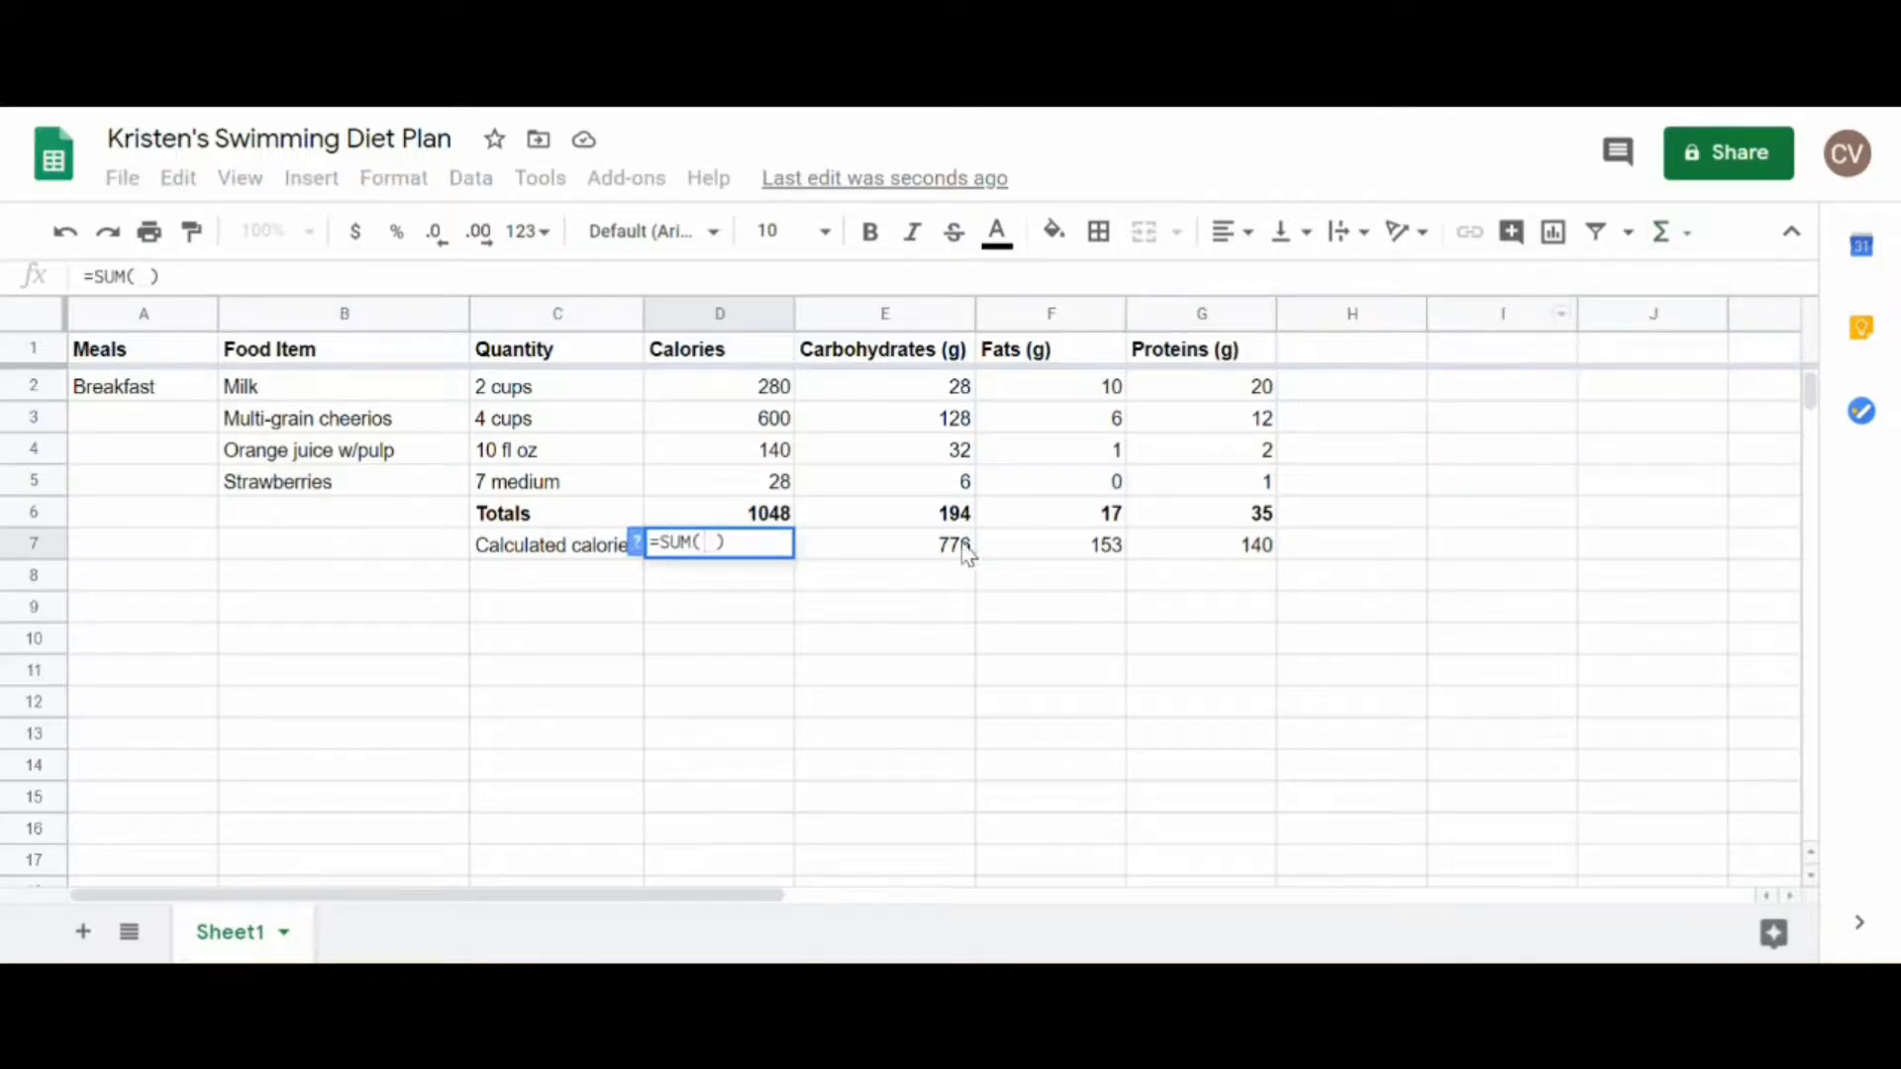
{"action": "left_click_drag", "start_coordinate": [934, 547], "coordinate": [1194, 555]}
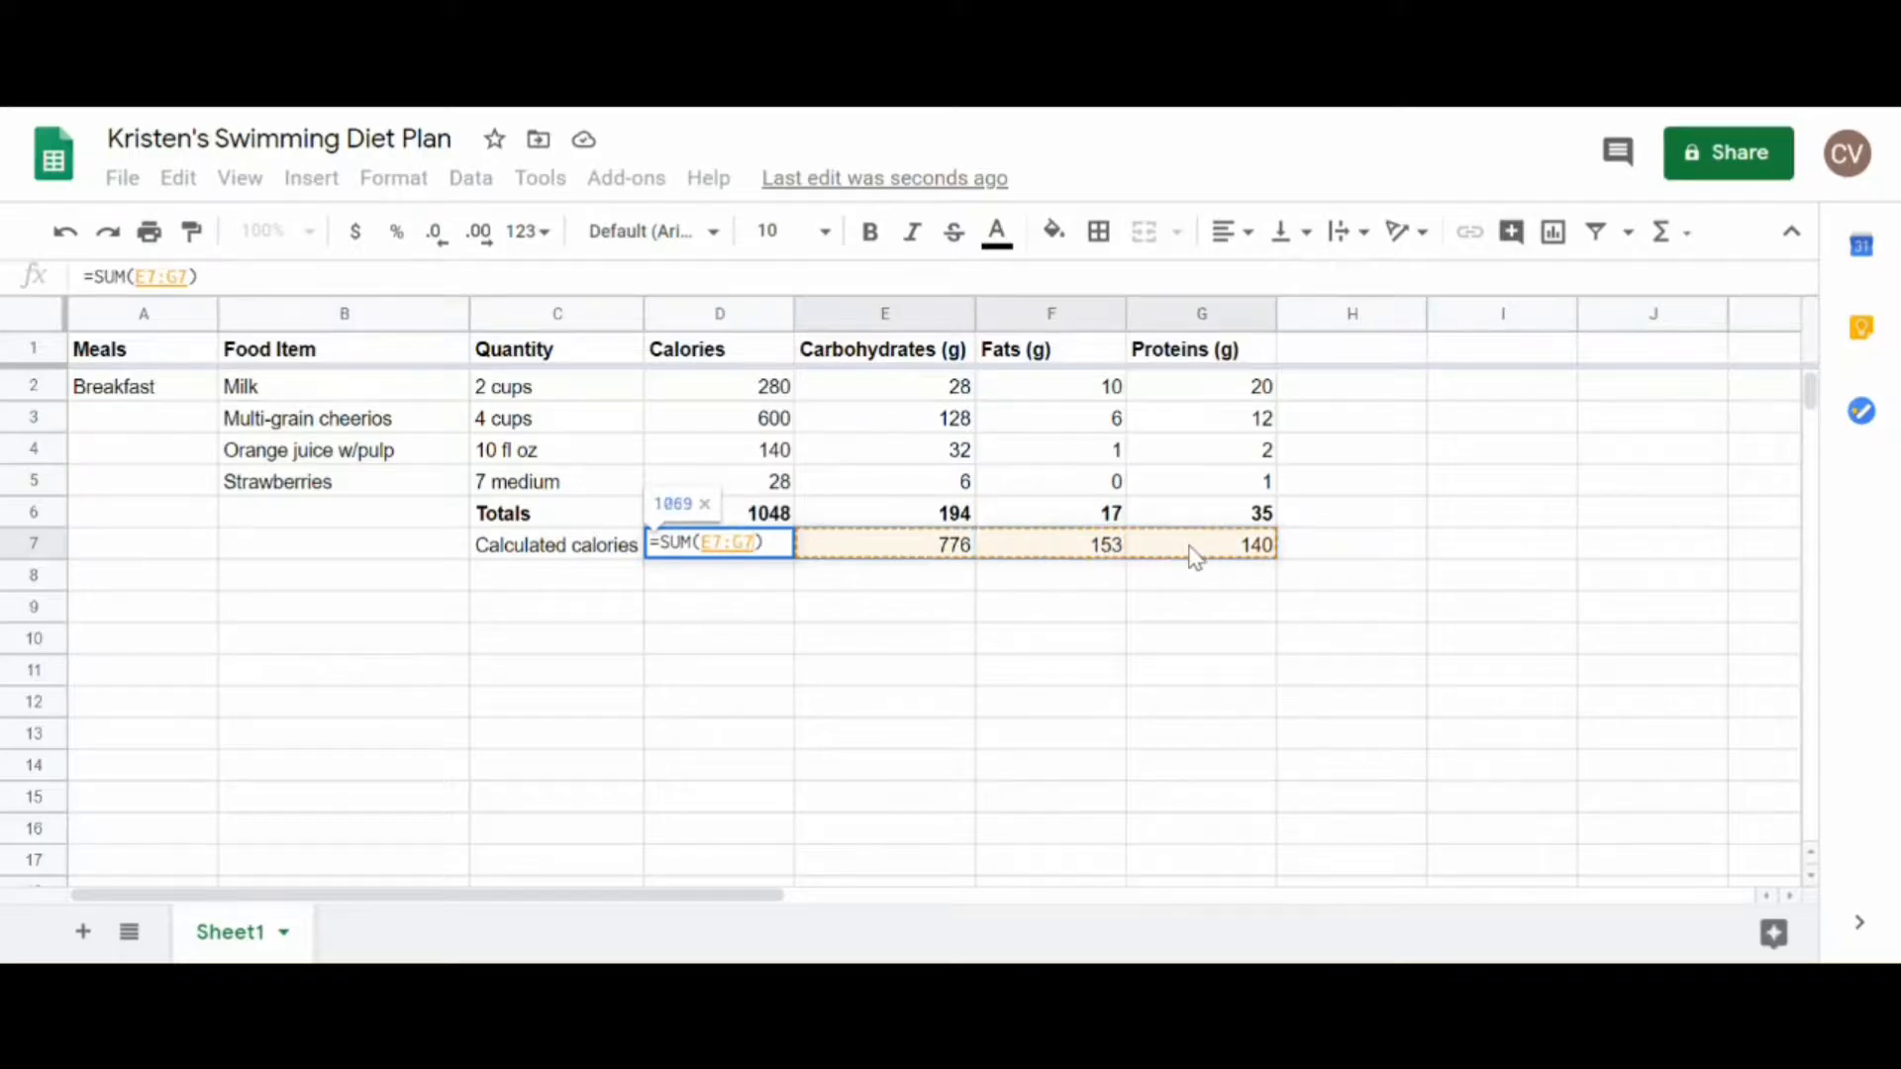
{"action": "key", "text": "Return"}
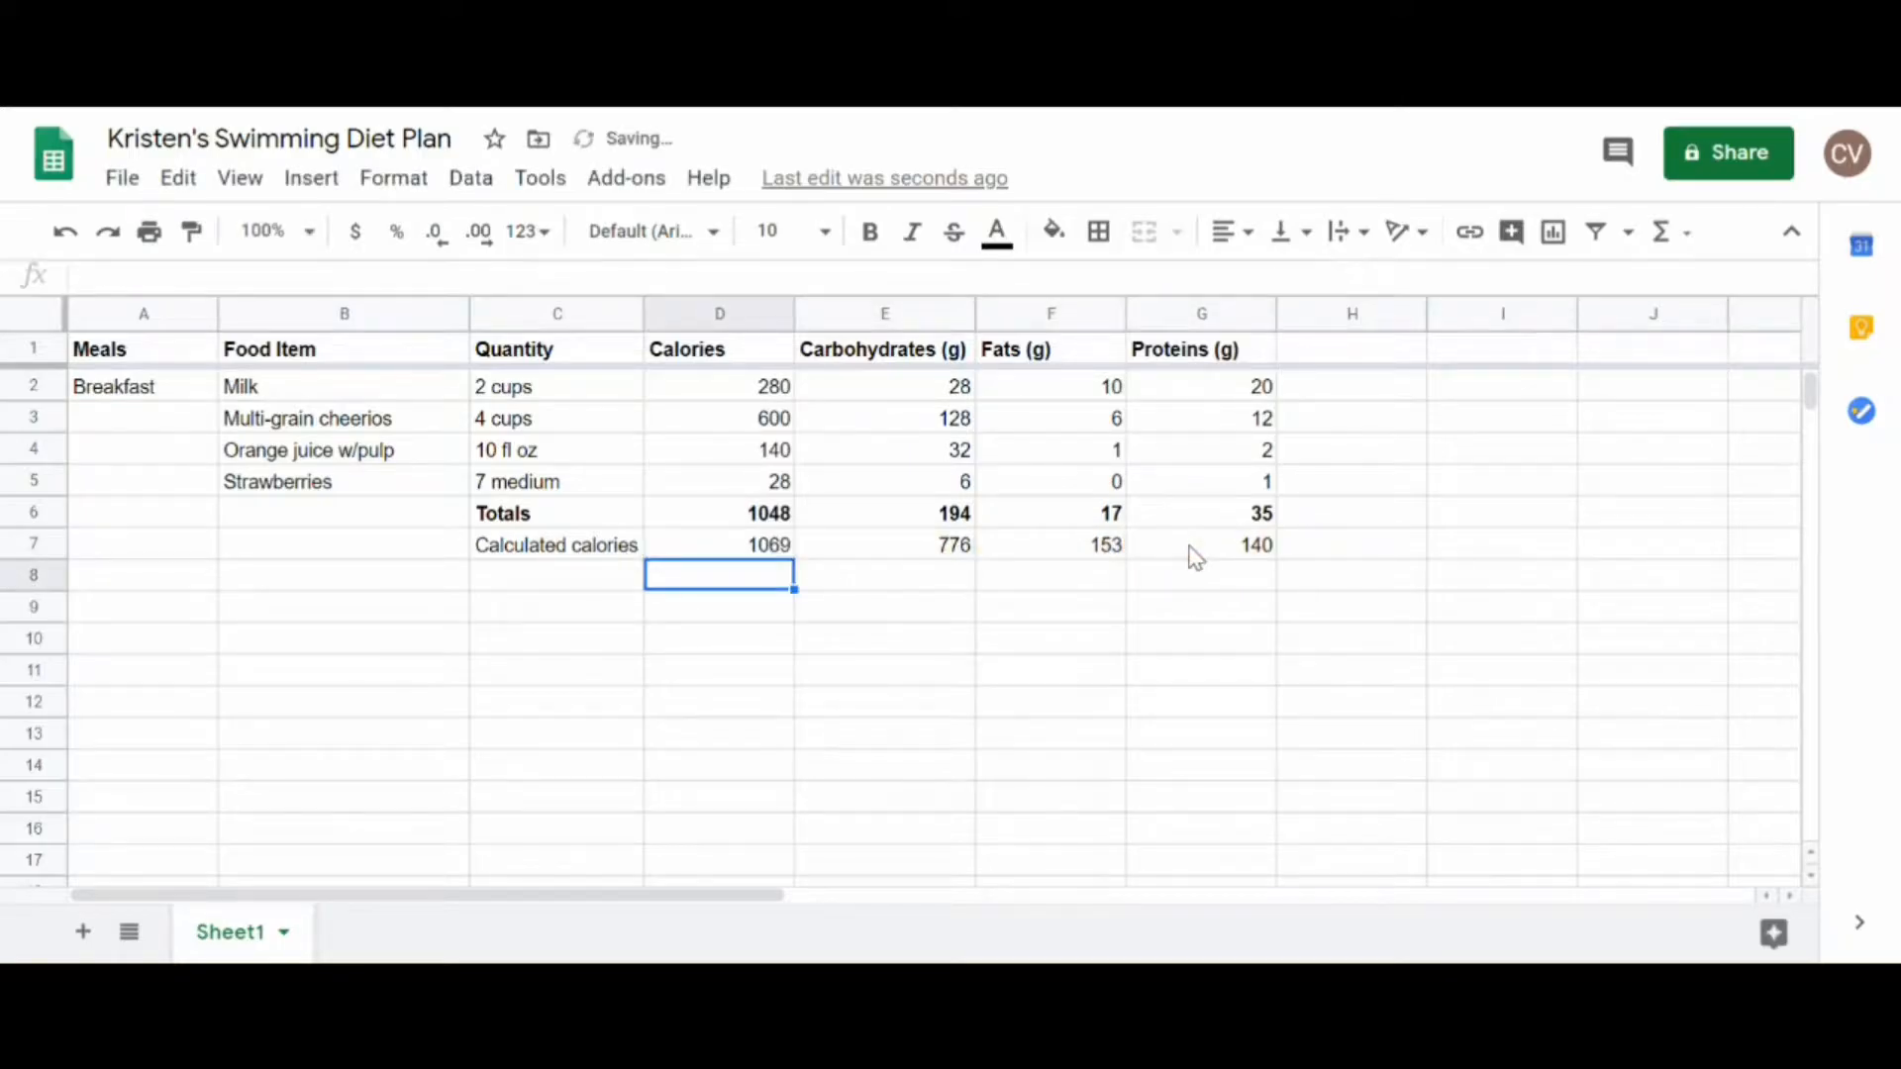
{"action": "left_click", "coordinate": [773, 554]}
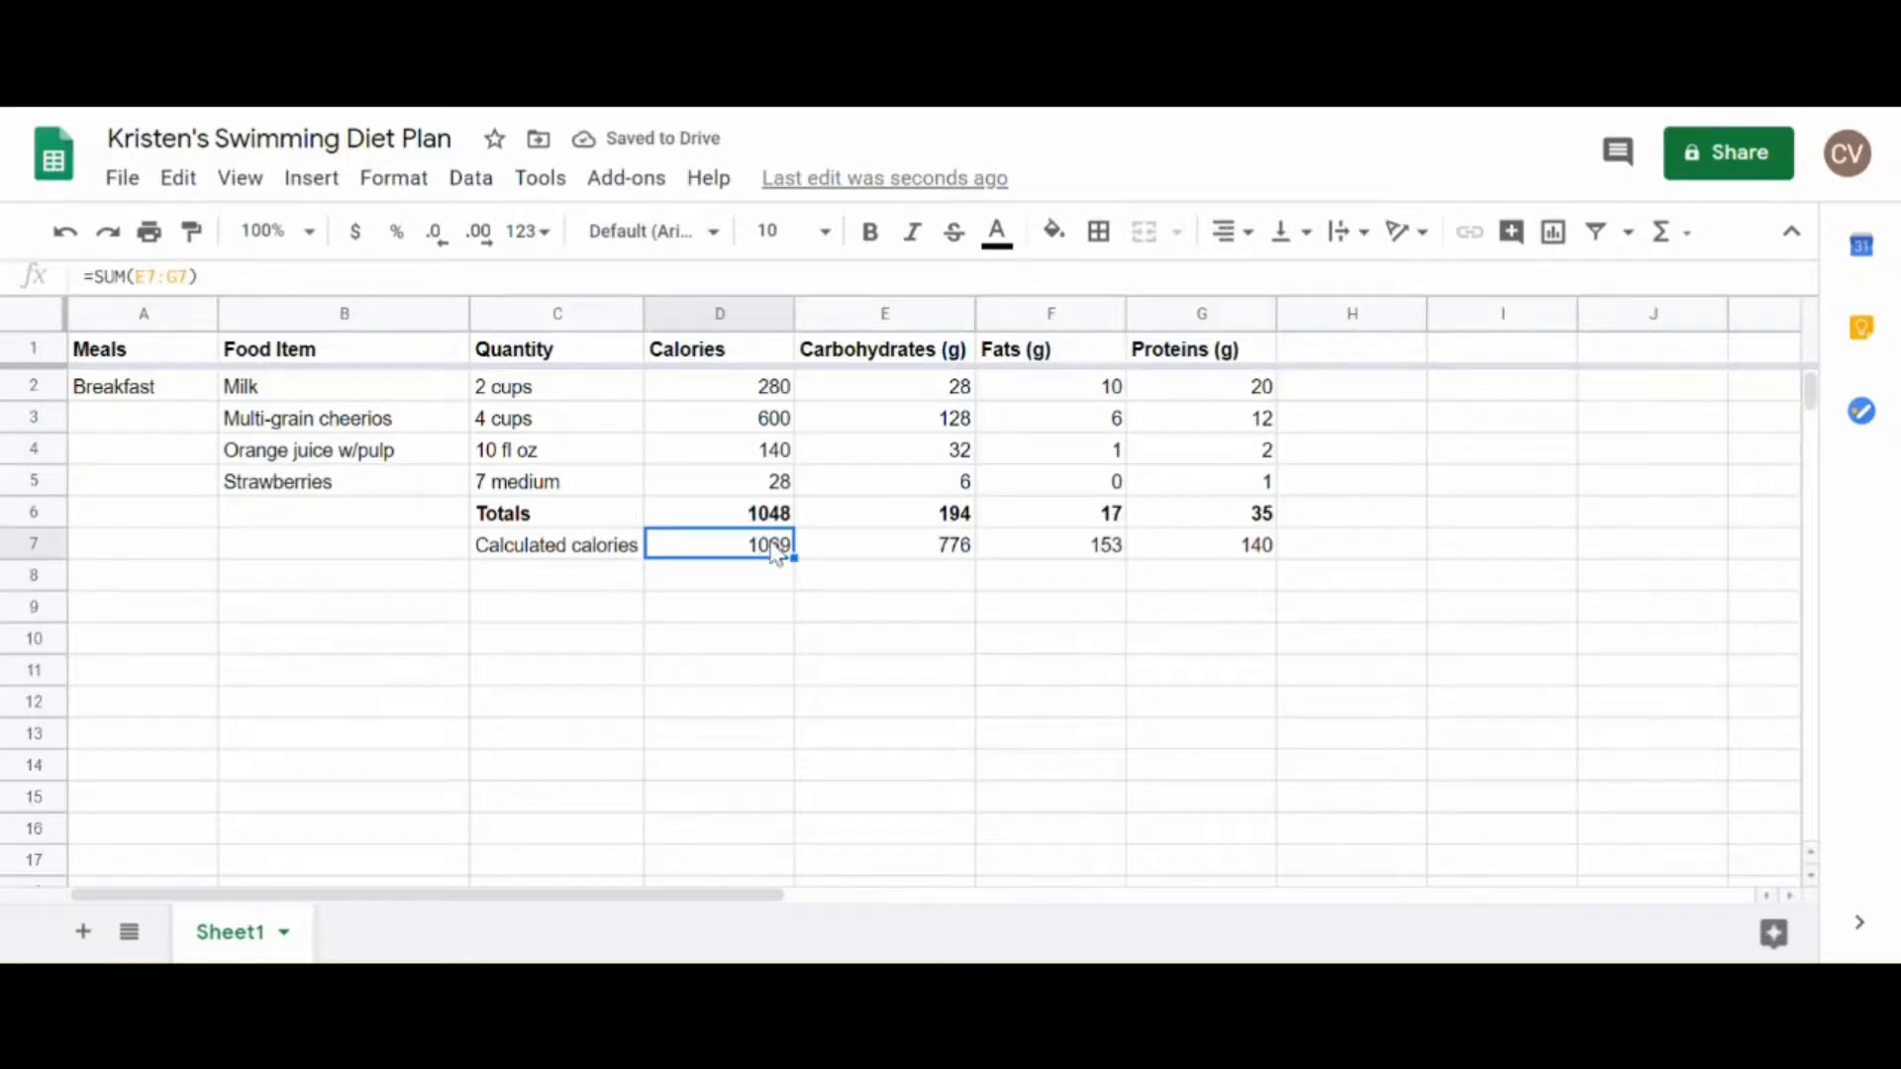
{"action": "left_click", "coordinate": [787, 517]}
{"action": "left_click", "coordinate": [776, 551]}
Step: Label the row below Calculated calories as "Calorie Ratio" in C8
{"action": "left_click", "coordinate": [616, 576]}
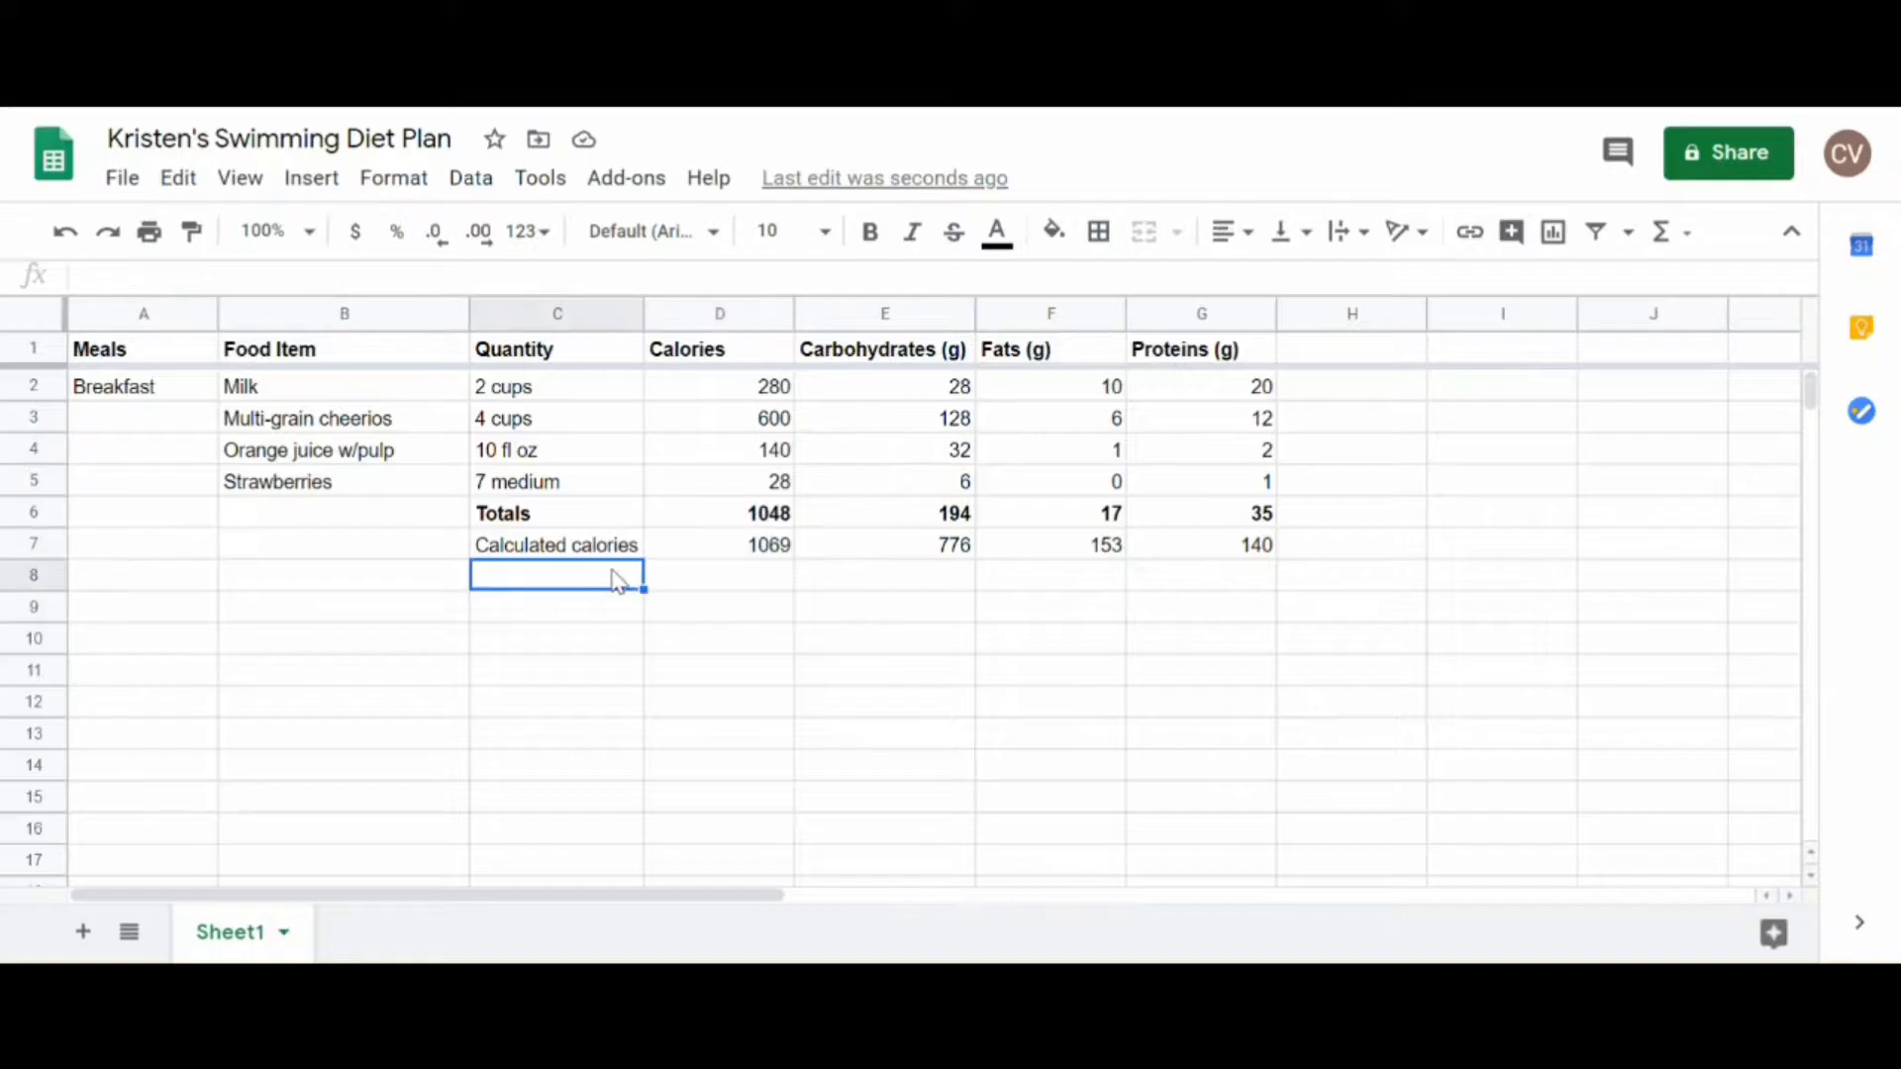
{"action": "type", "text": "Ca"}
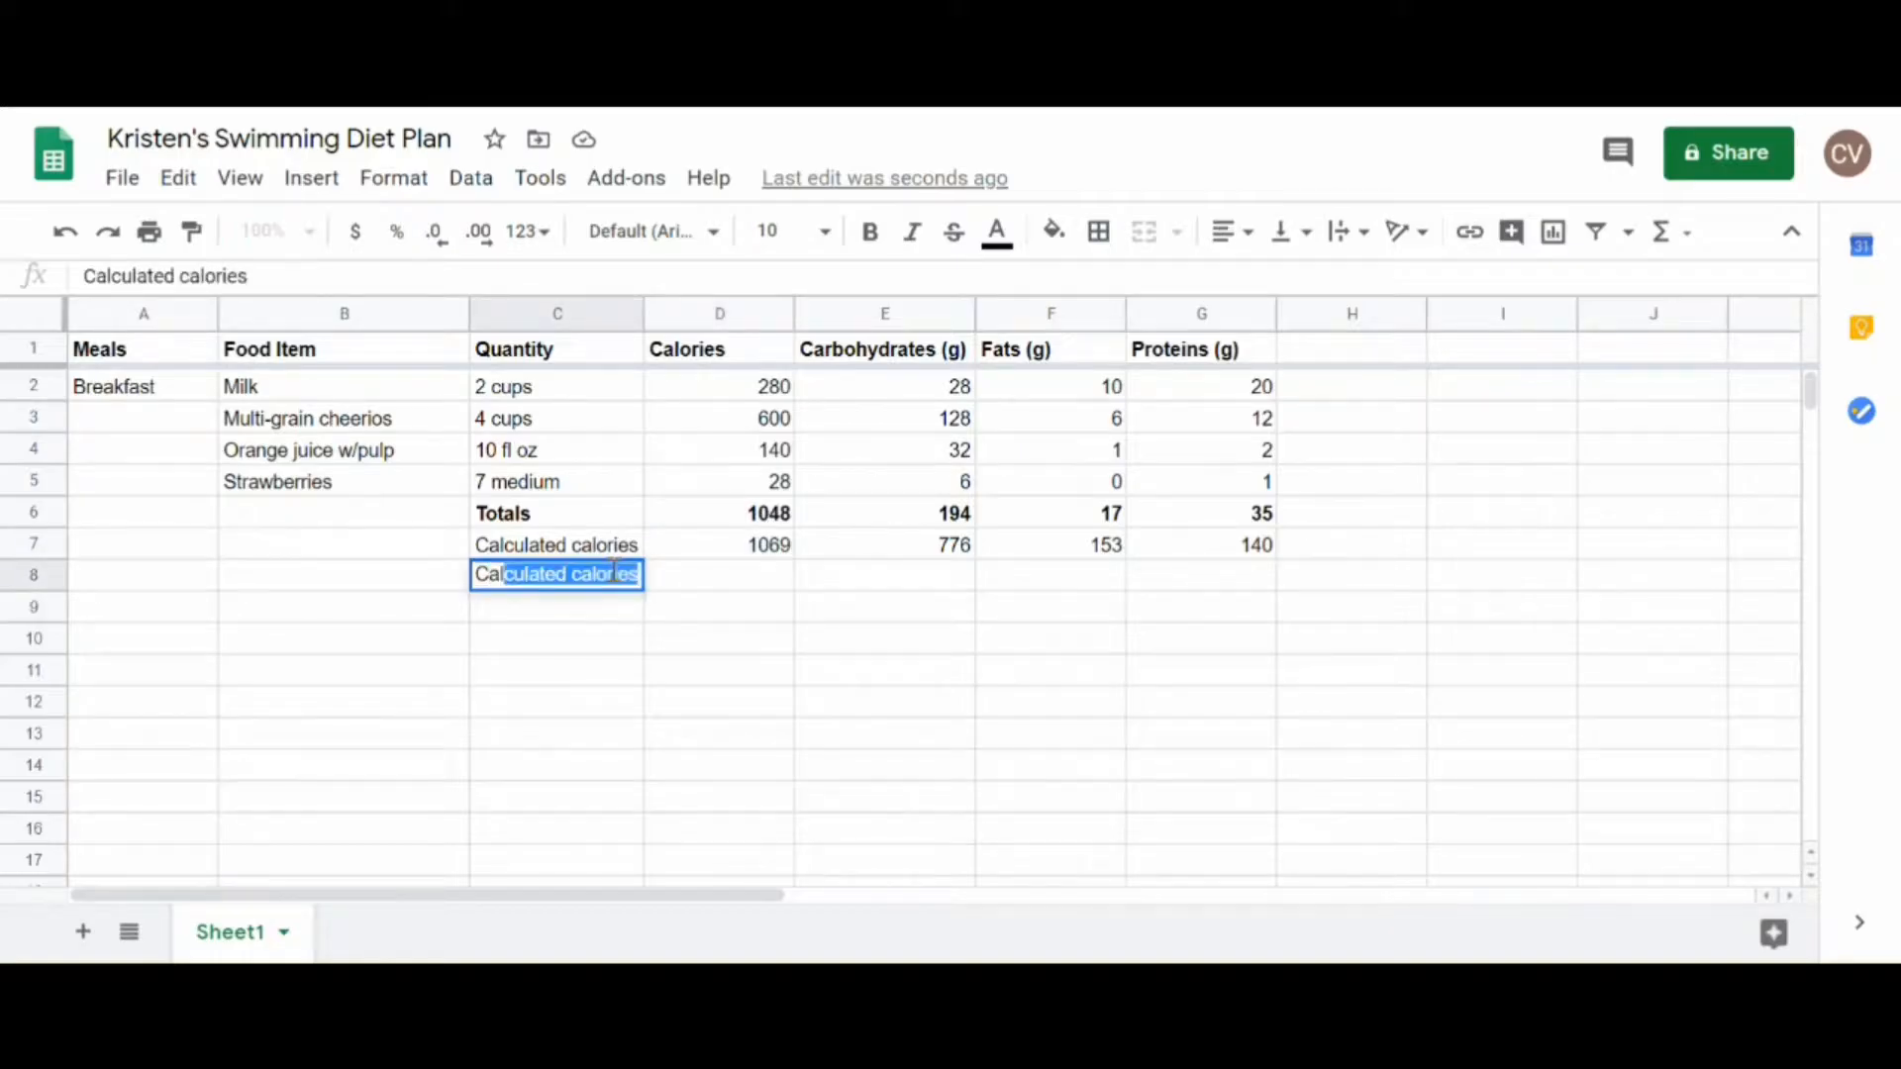
{"action": "type", "text": "lorie Ratio"}
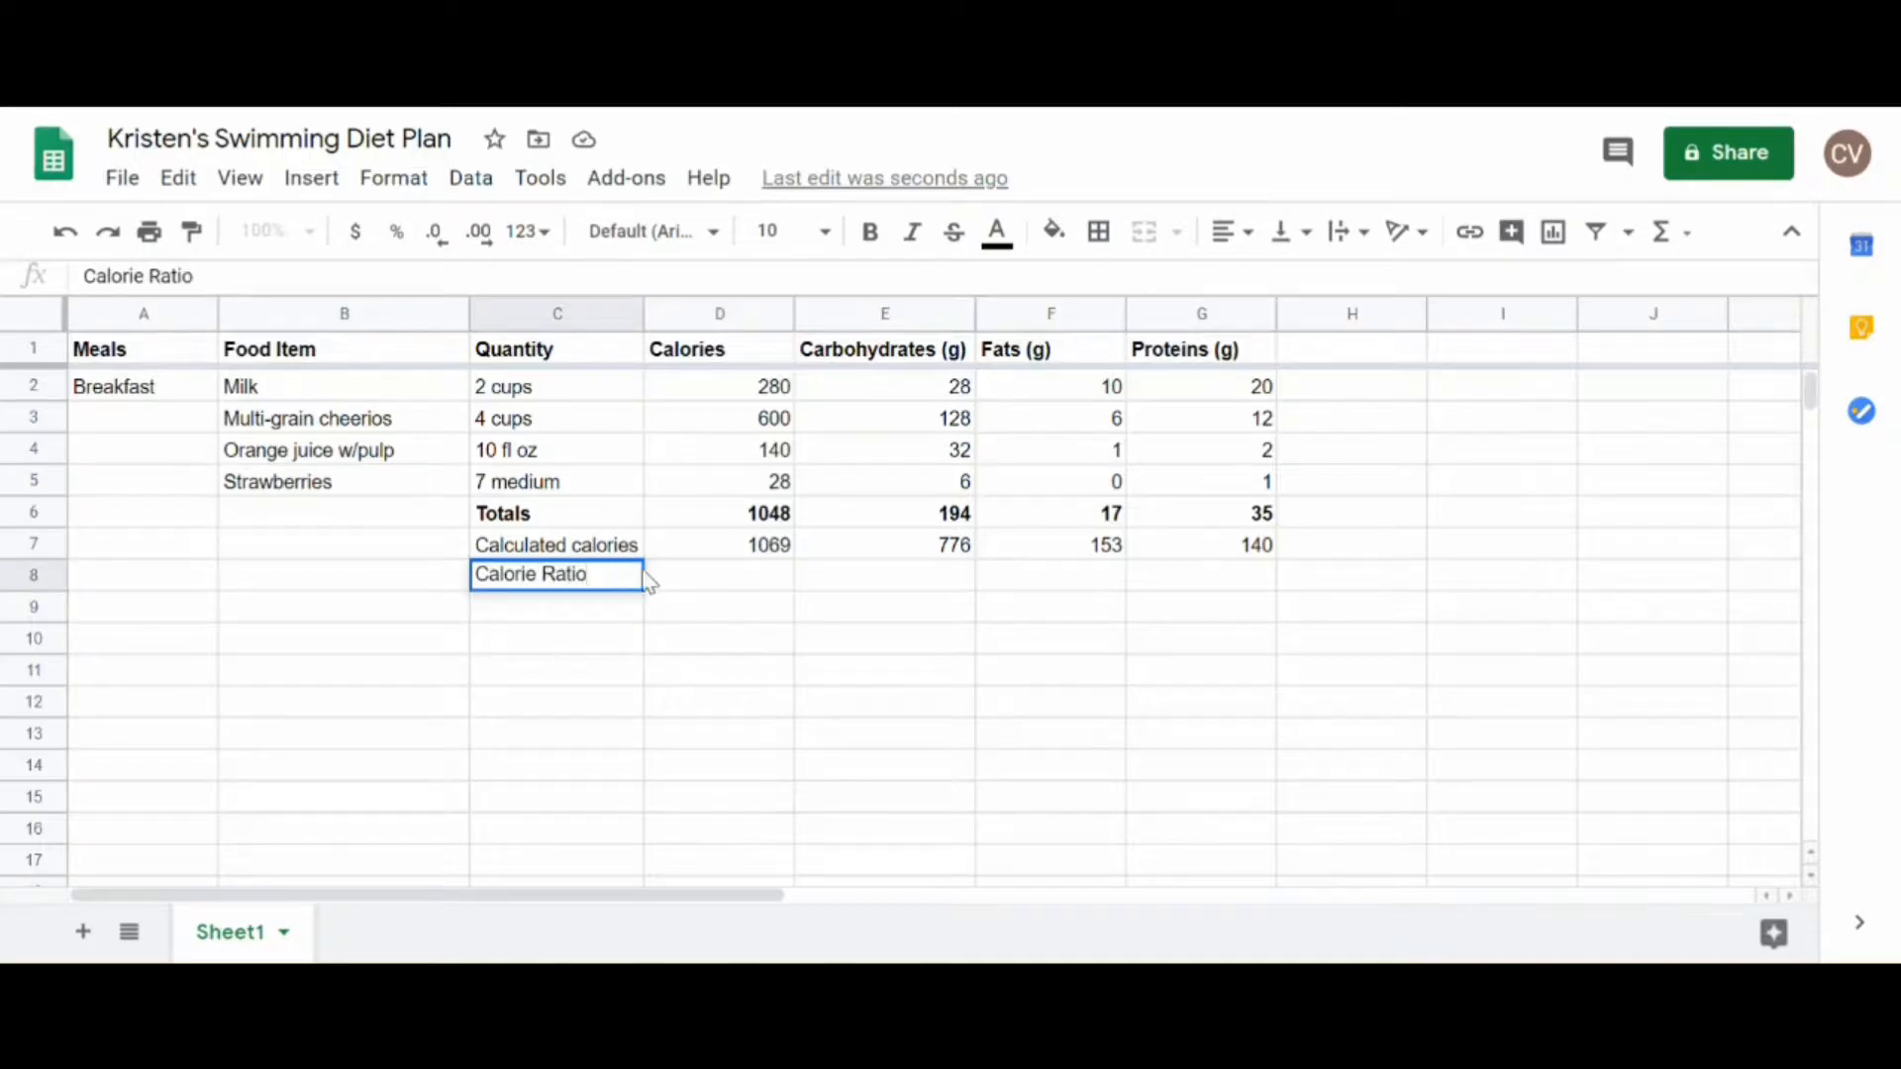
{"action": "left_click", "coordinate": [693, 580]}
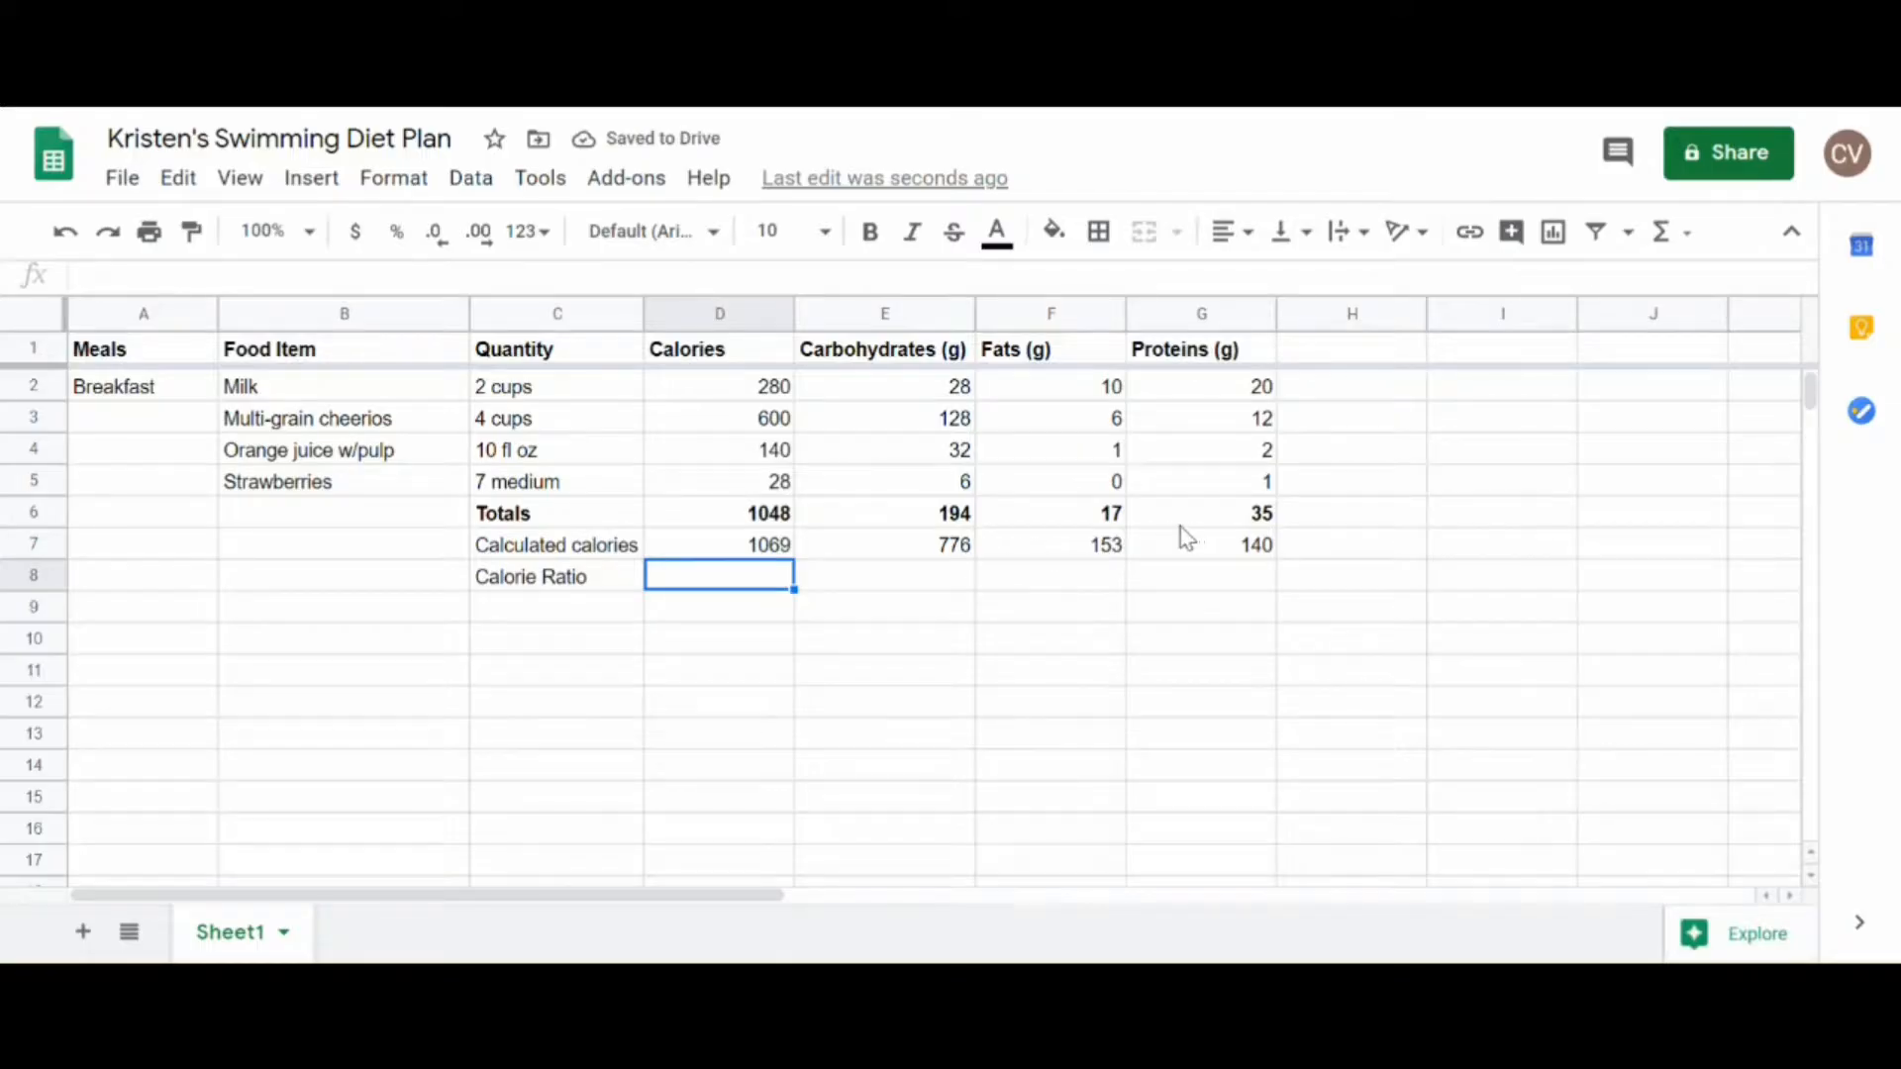
Step: Calculate the carbohydrate calorie ratio in E8 with the formula =E7/D7
{"action": "left_click", "coordinate": [873, 588]}
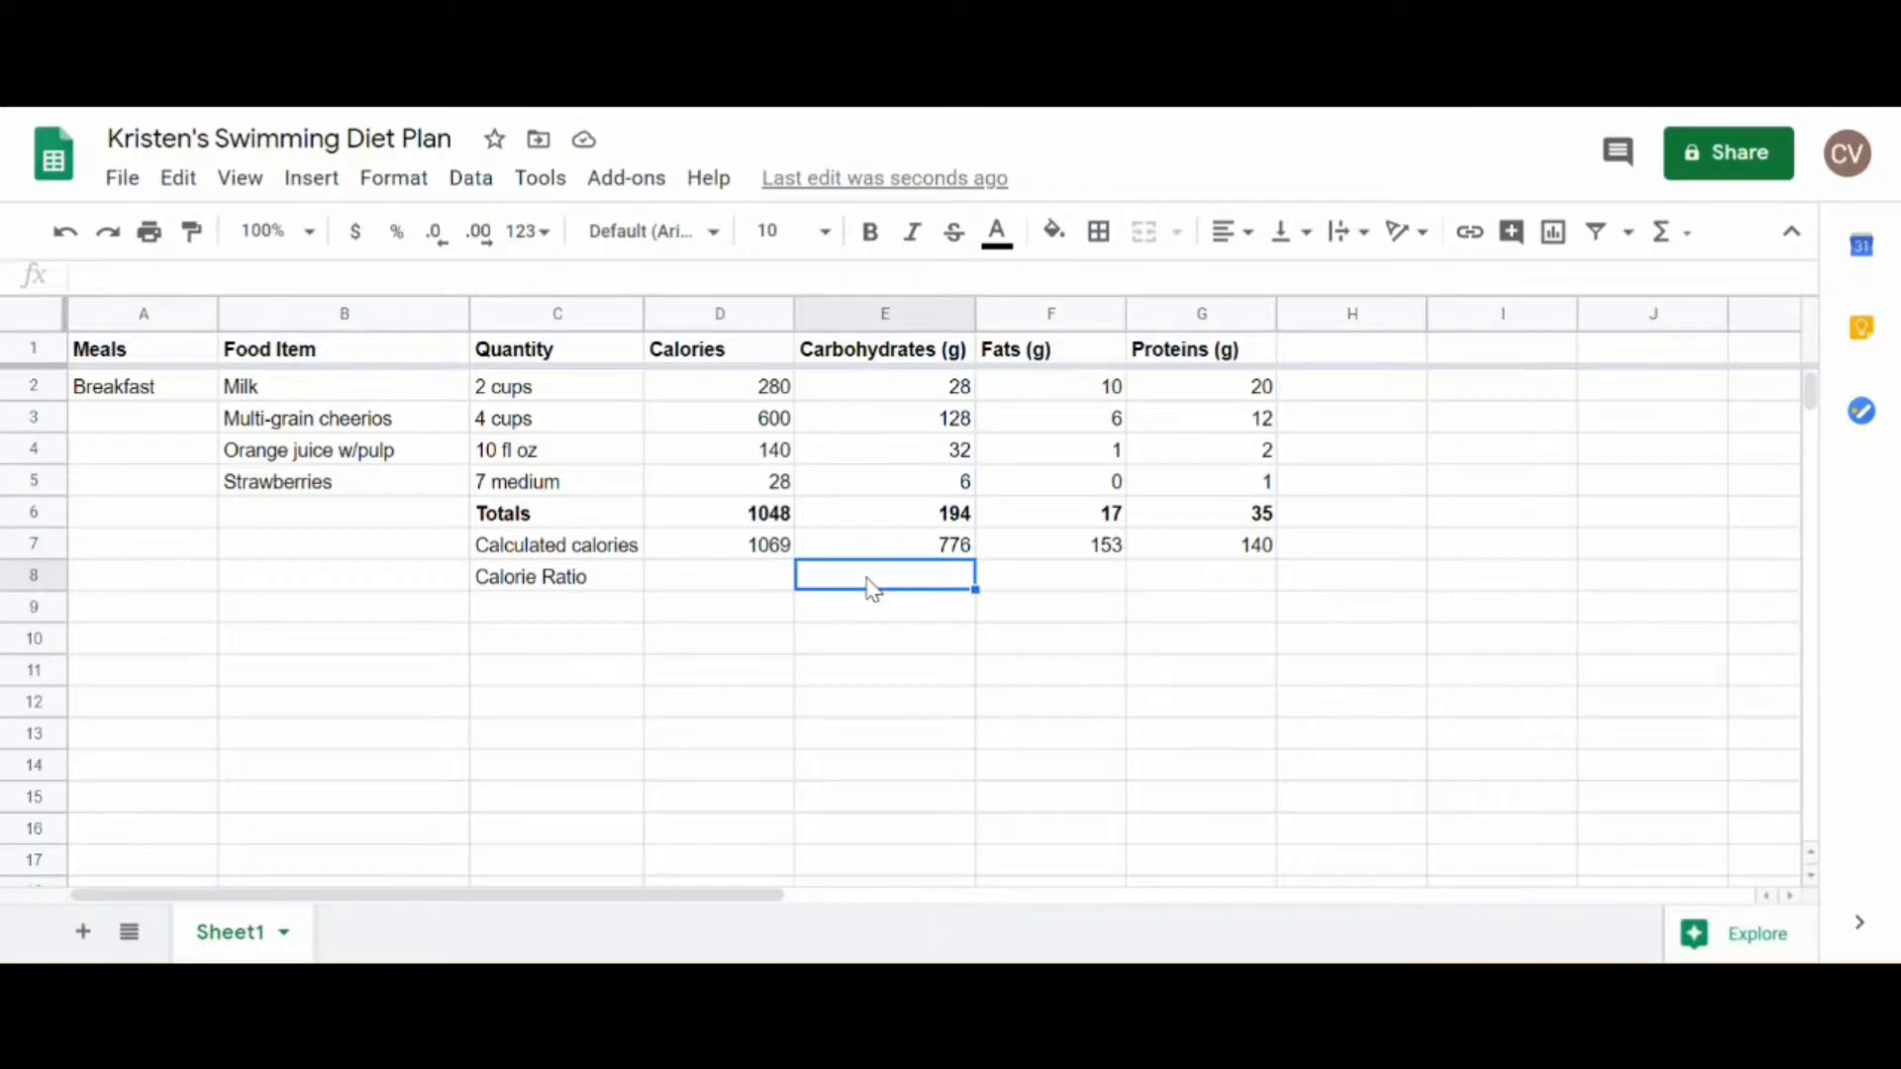
{"action": "type", "text": "="}
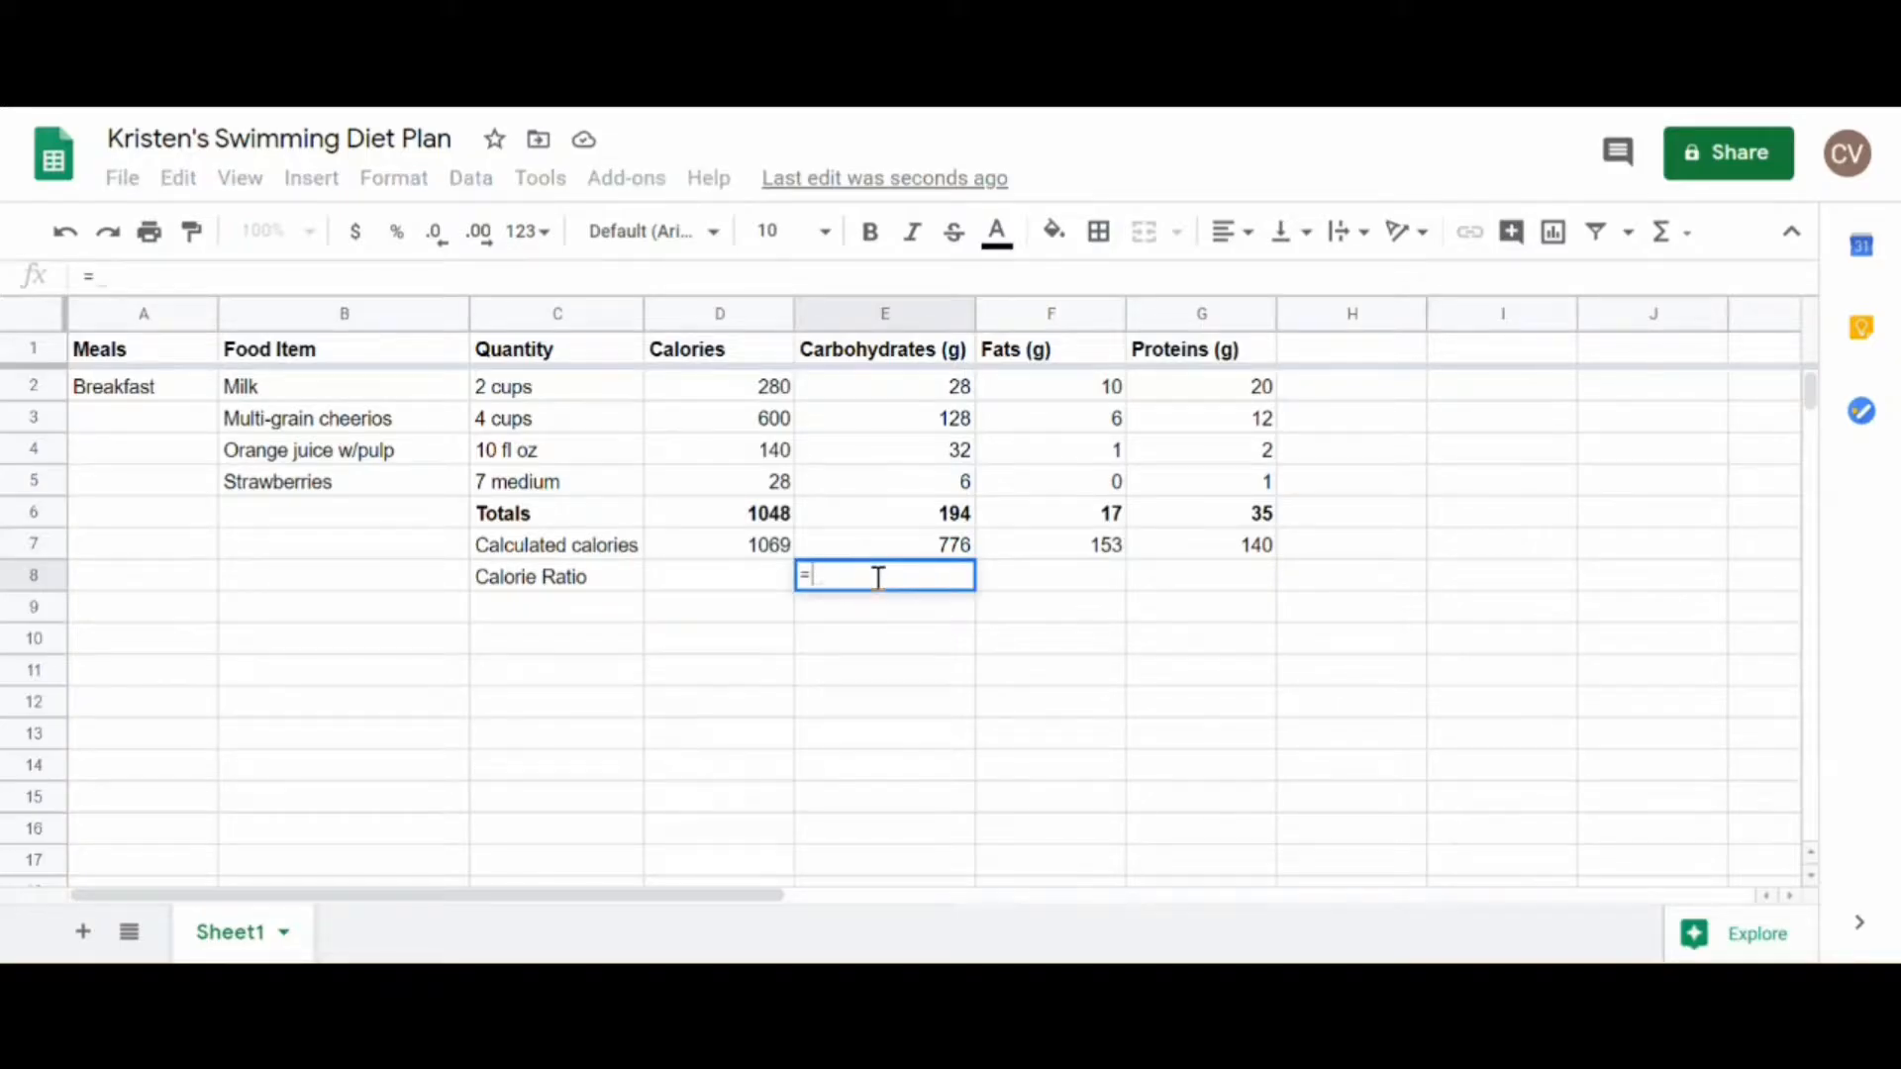
{"action": "left_click", "coordinate": [922, 553]}
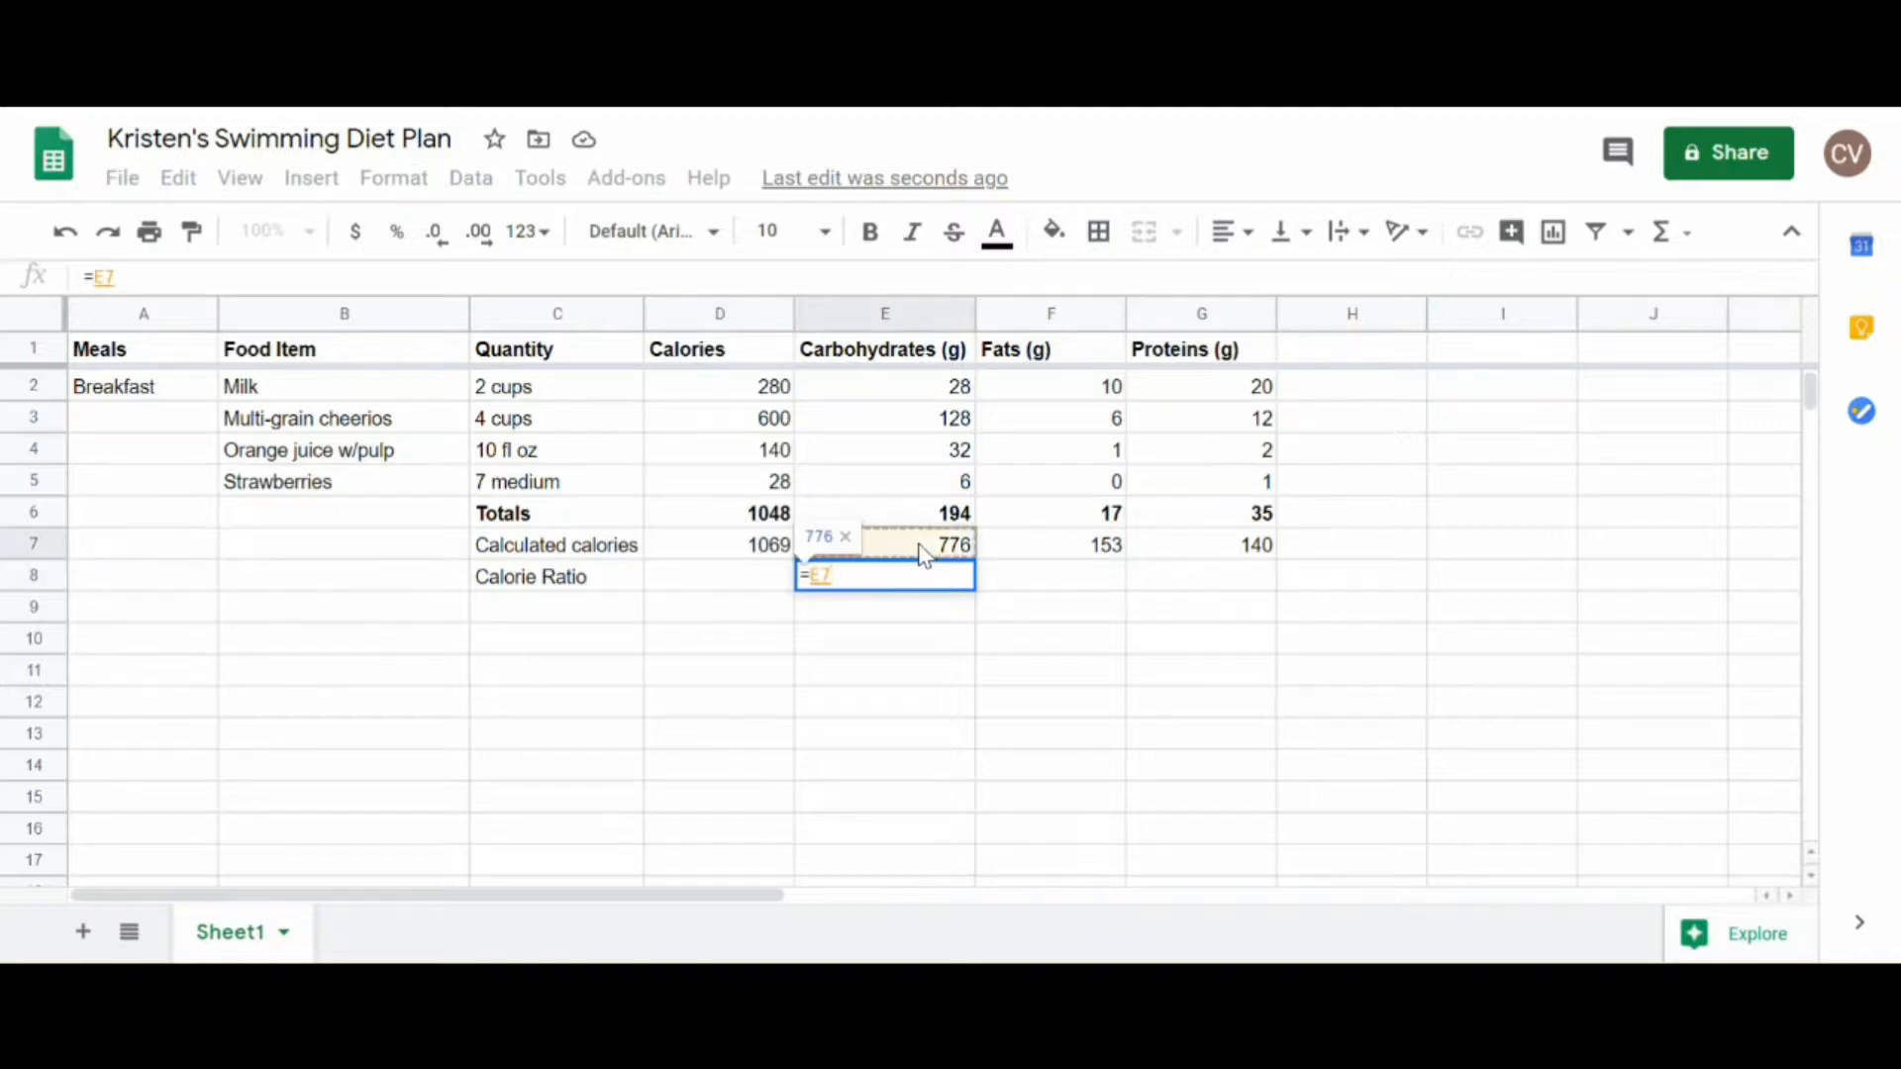
{"action": "type", "text": "/"}
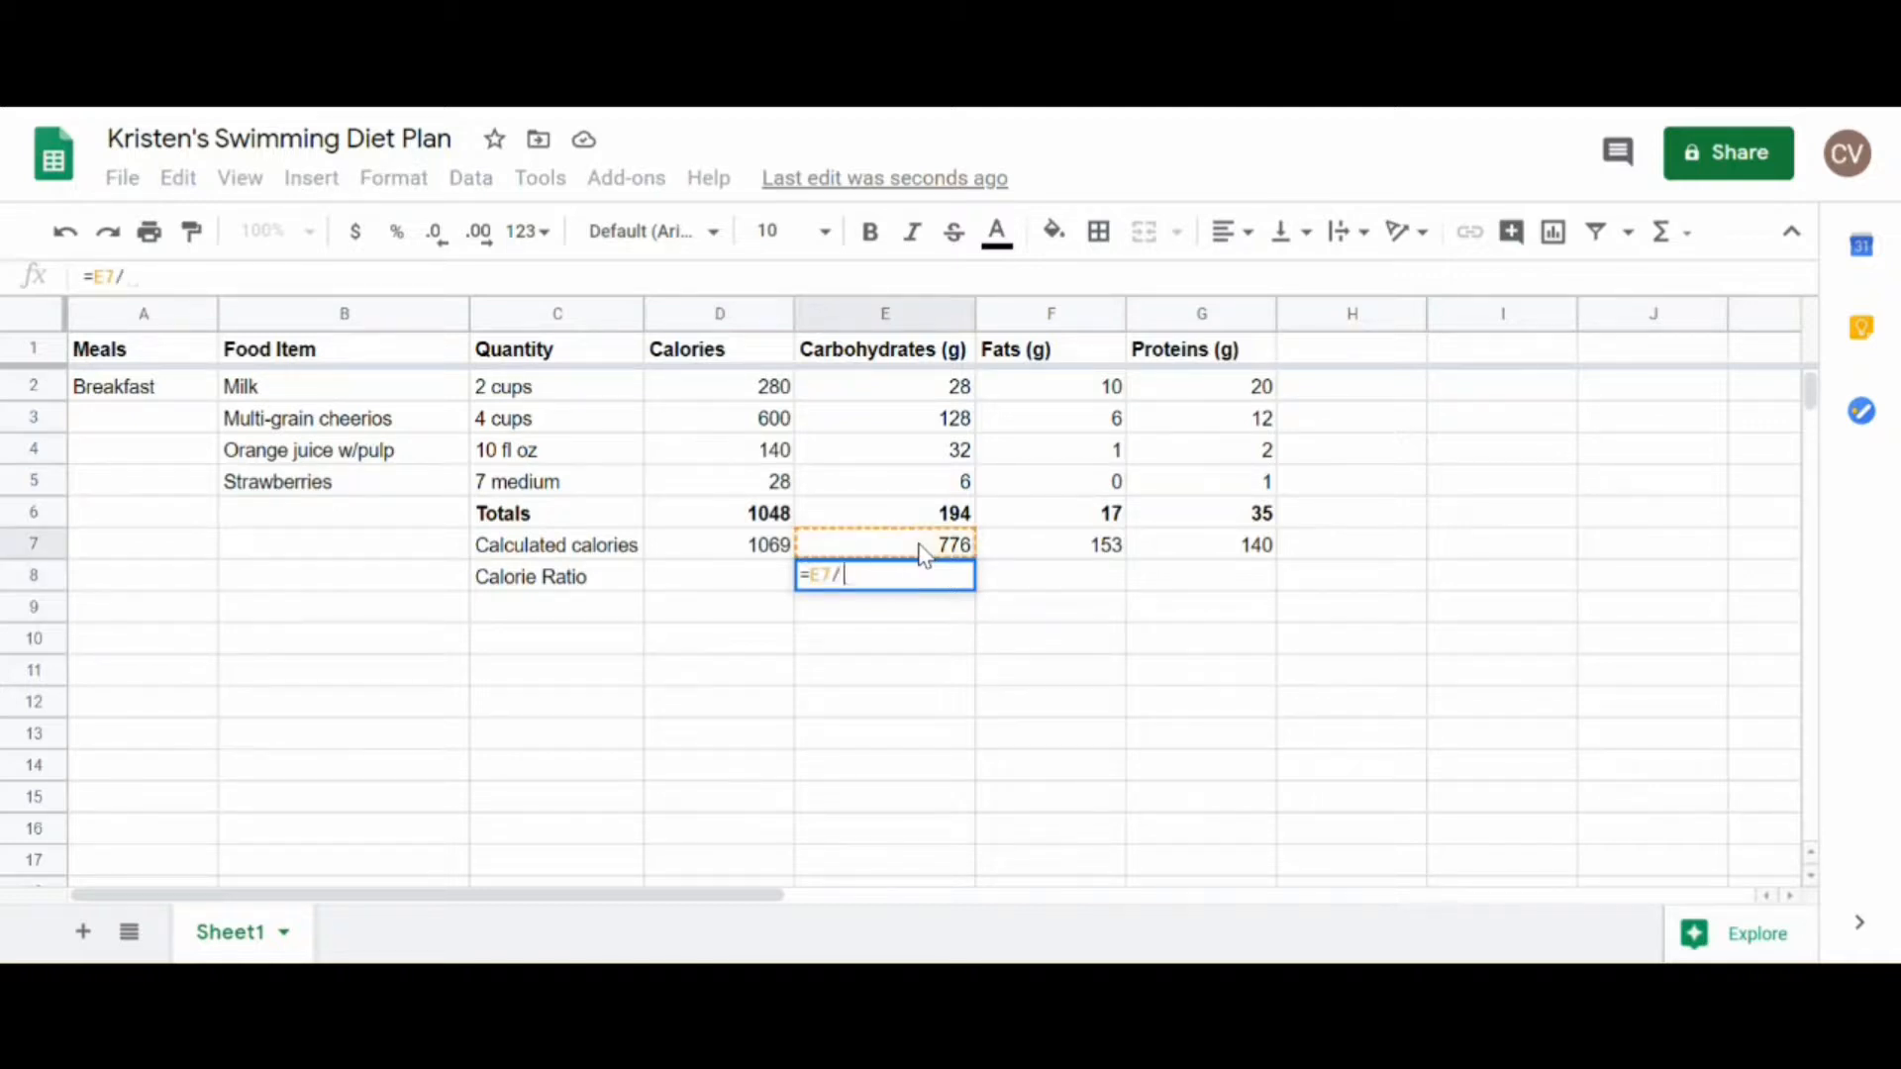
{"action": "left_click", "coordinate": [777, 551]}
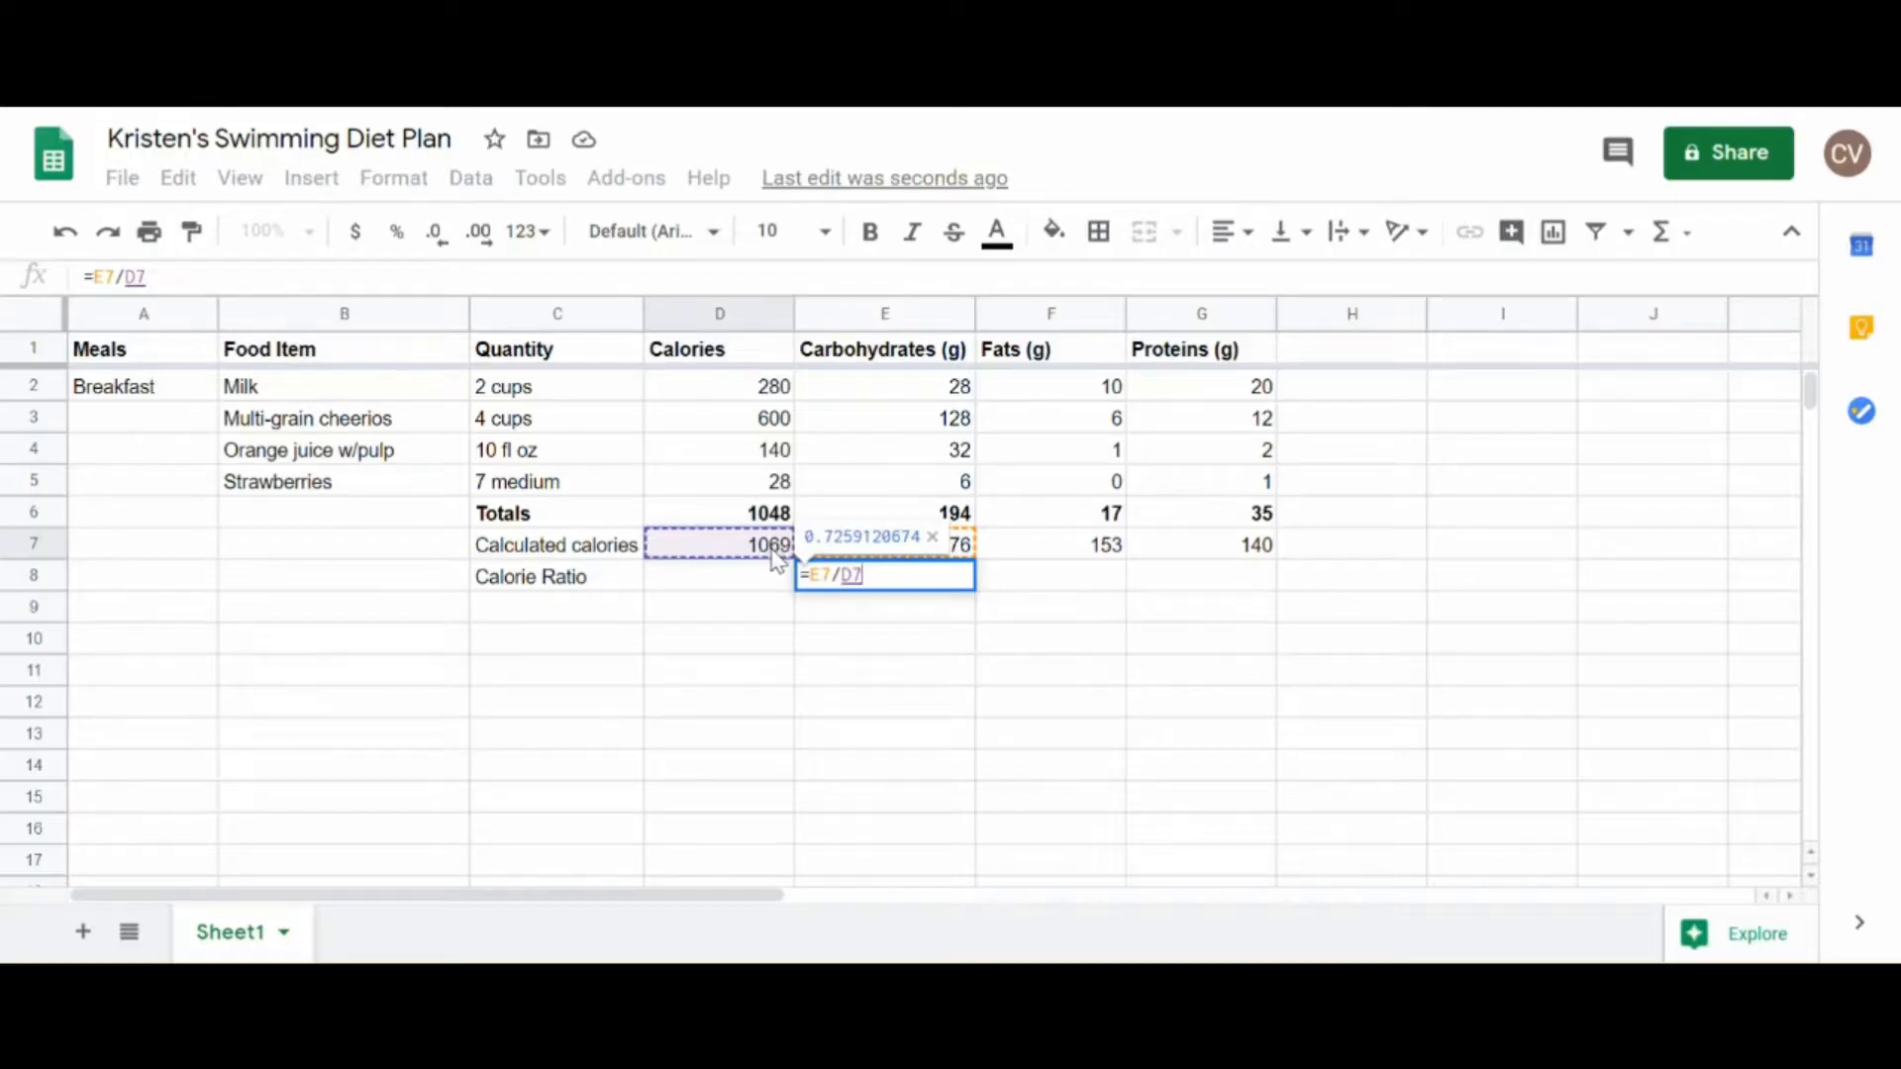
{"action": "key", "text": "Return"}
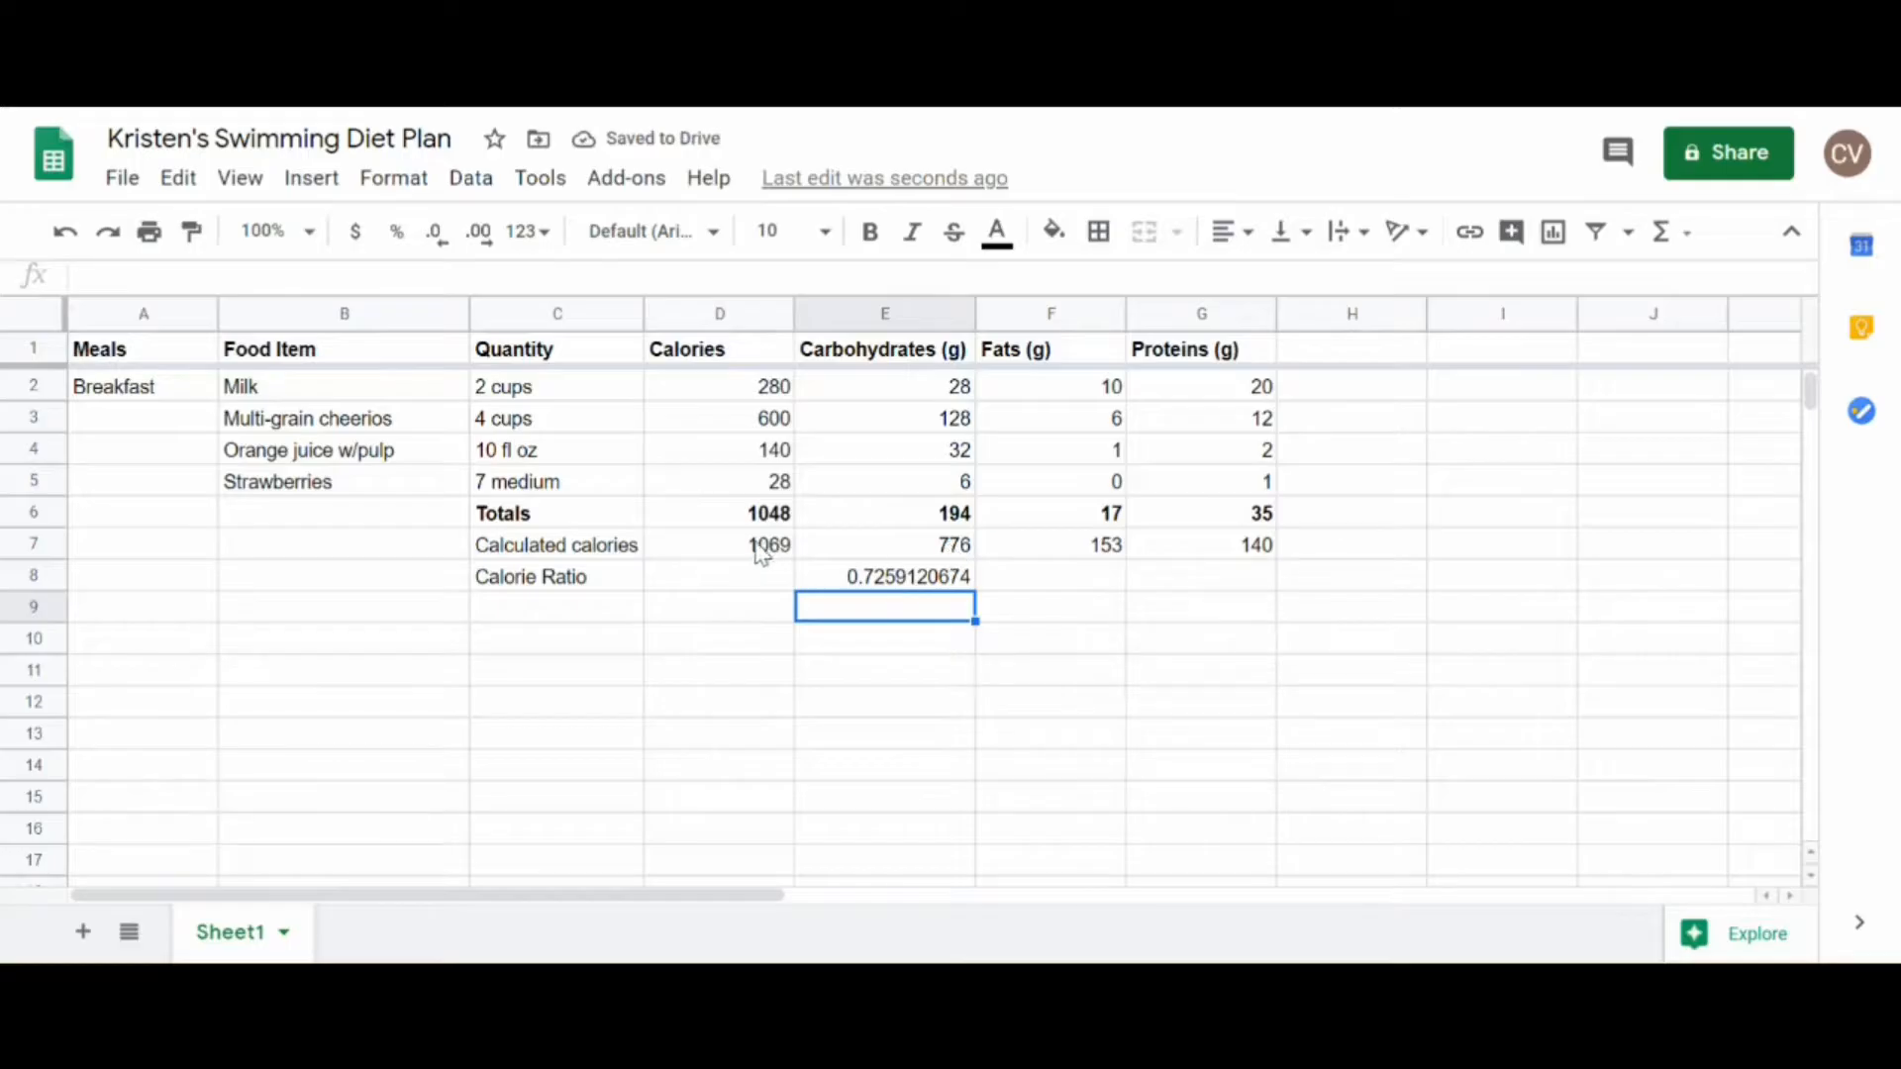
Step: Calculate the fat calorie ratio in F8 with the formula =F7/D7
{"action": "left_click", "coordinate": [1047, 584]}
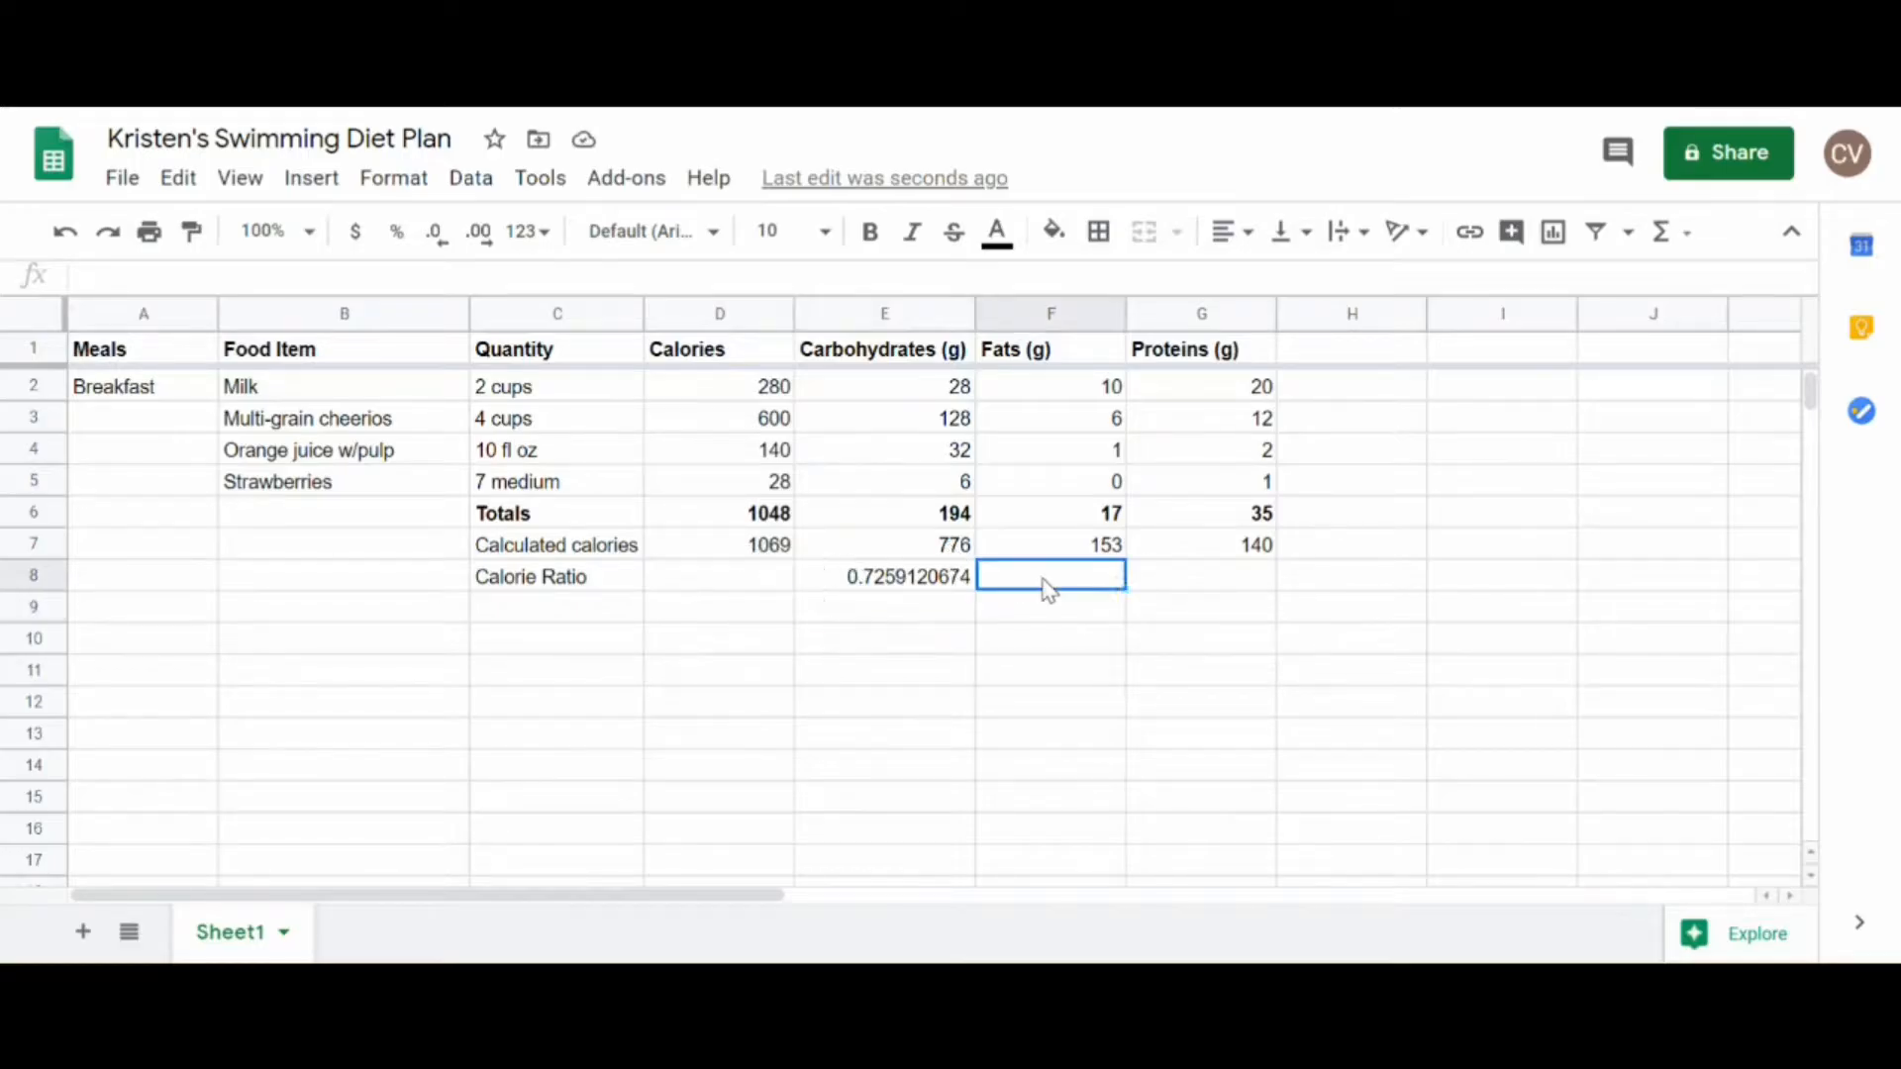
{"action": "type", "text": "="}
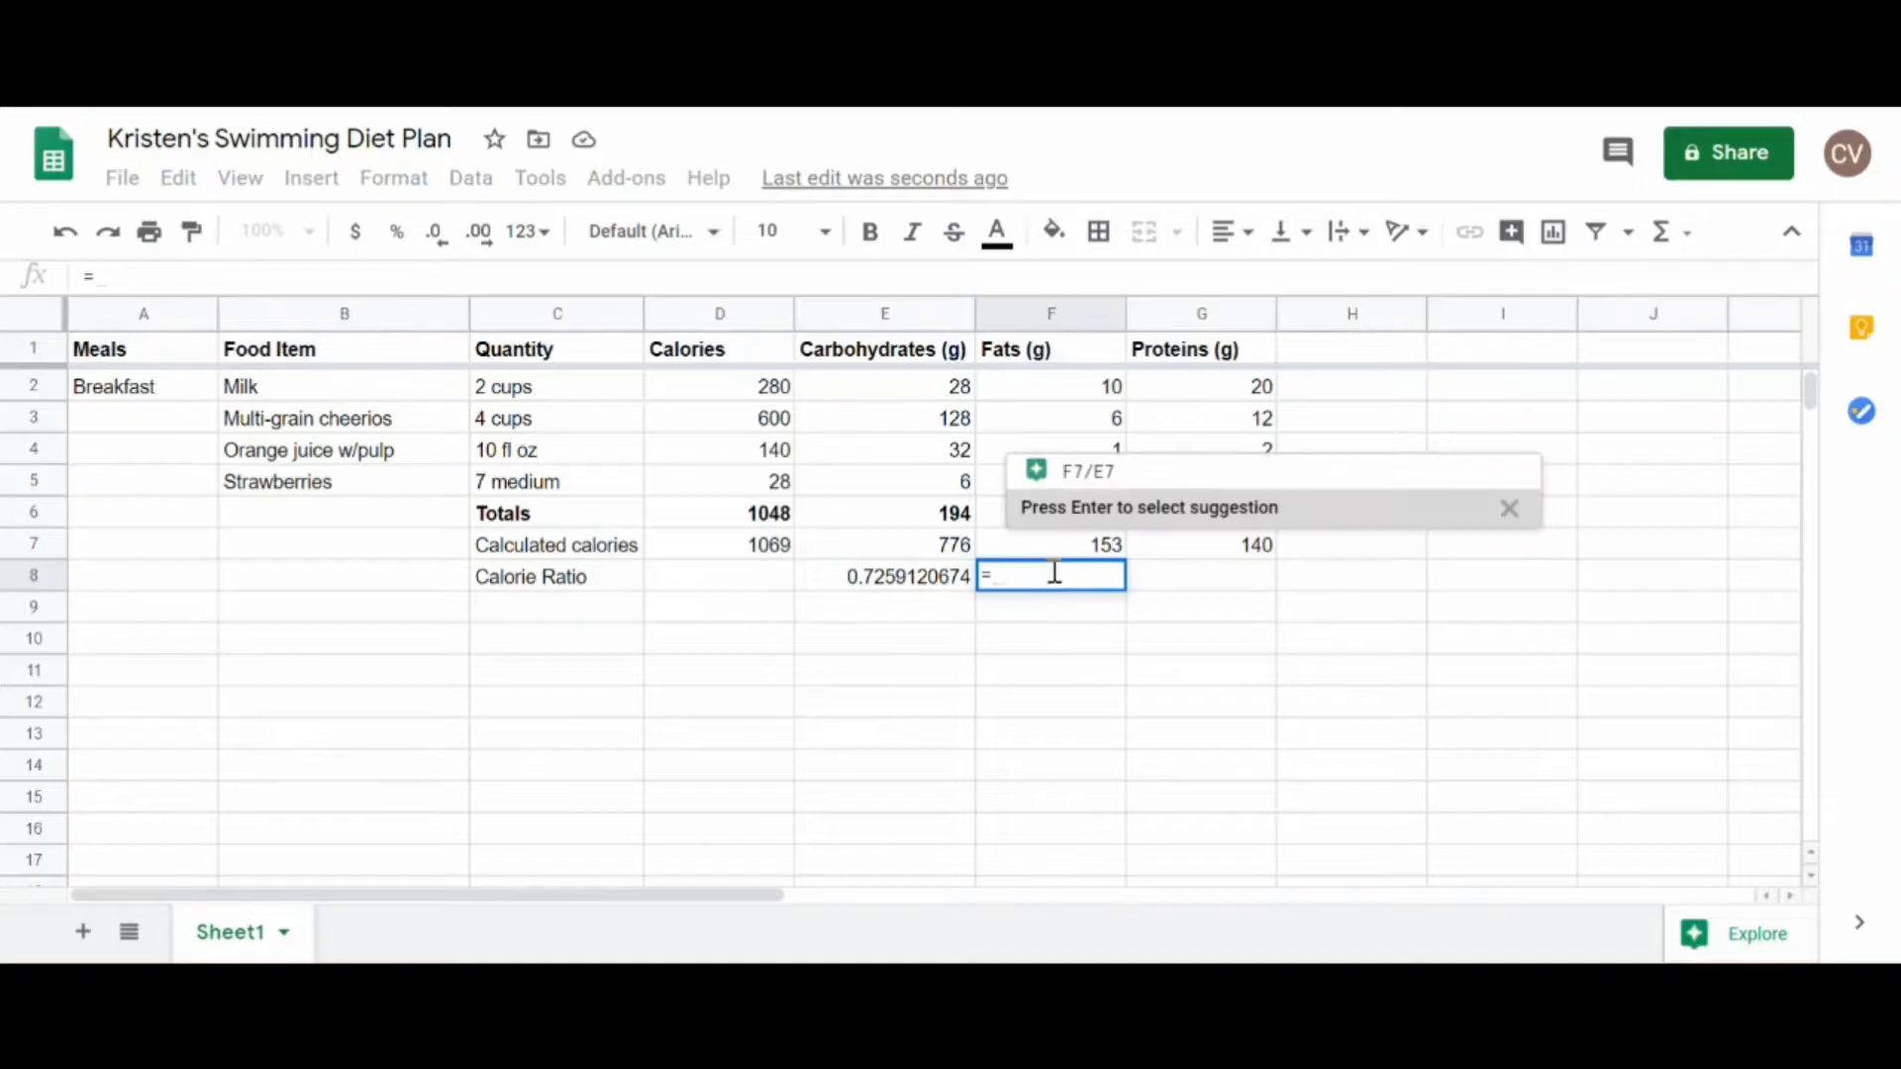
{"action": "left_click", "coordinate": [1080, 556]}
{"action": "type", "text": "/"}
{"action": "left_click", "coordinate": [766, 553]}
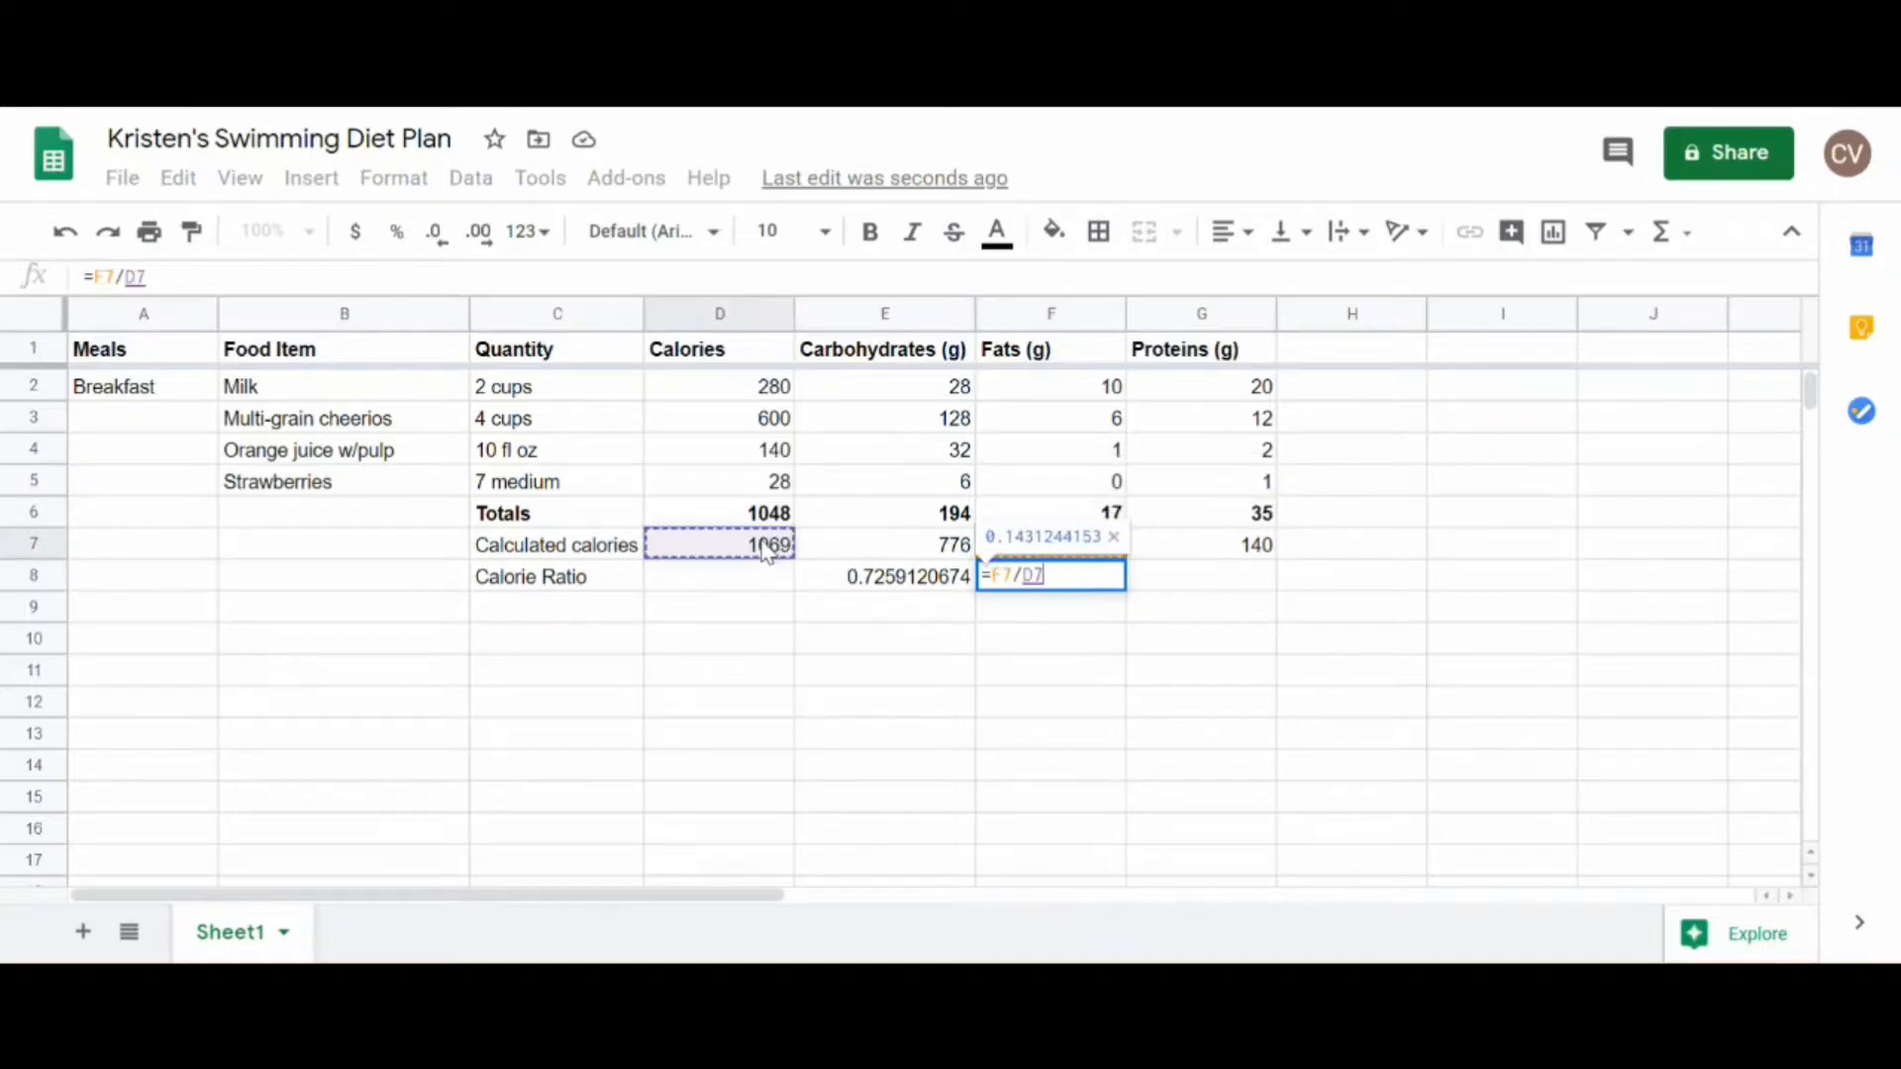
{"action": "key", "text": "Return"}
Step: Calculate the protein calorie ratio in G8 with the formula =G7/D7
{"action": "left_click", "coordinate": [1180, 580]}
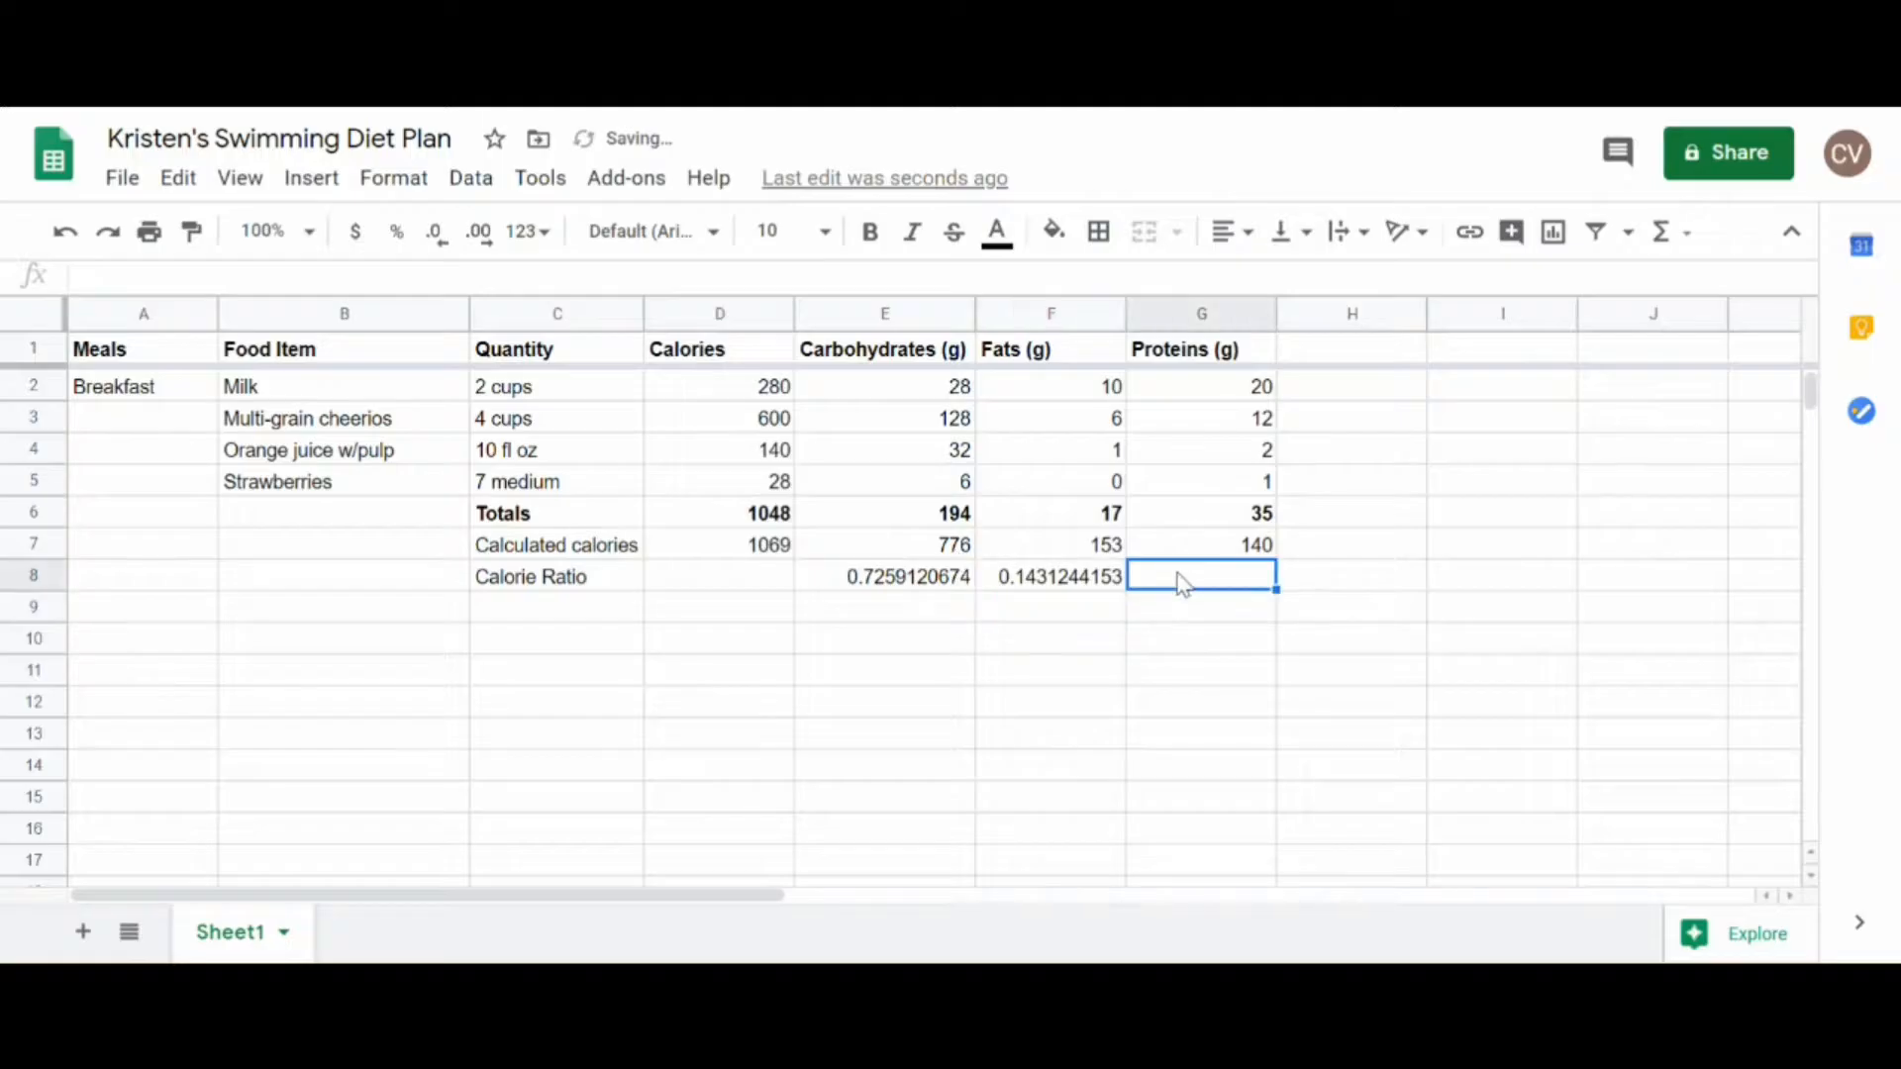
{"action": "type", "text": "="}
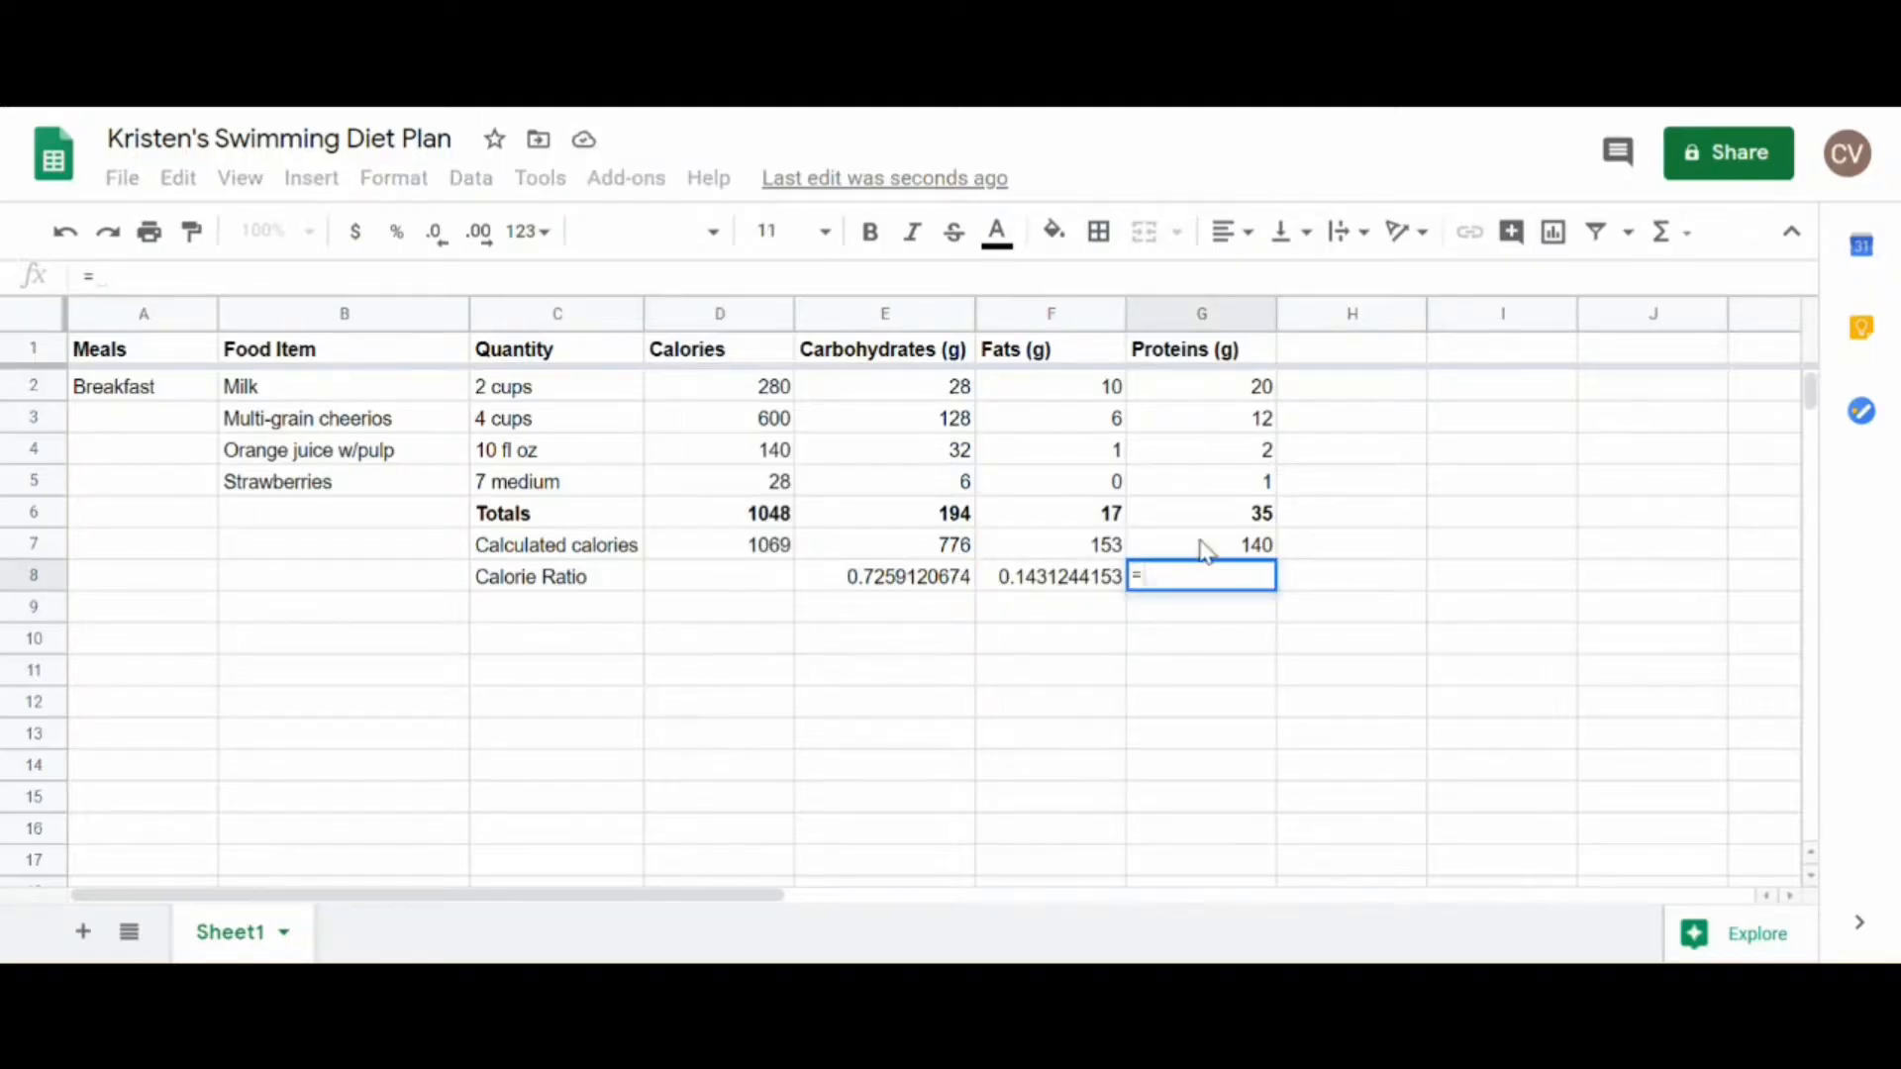
{"action": "left_click", "coordinate": [1201, 545]}
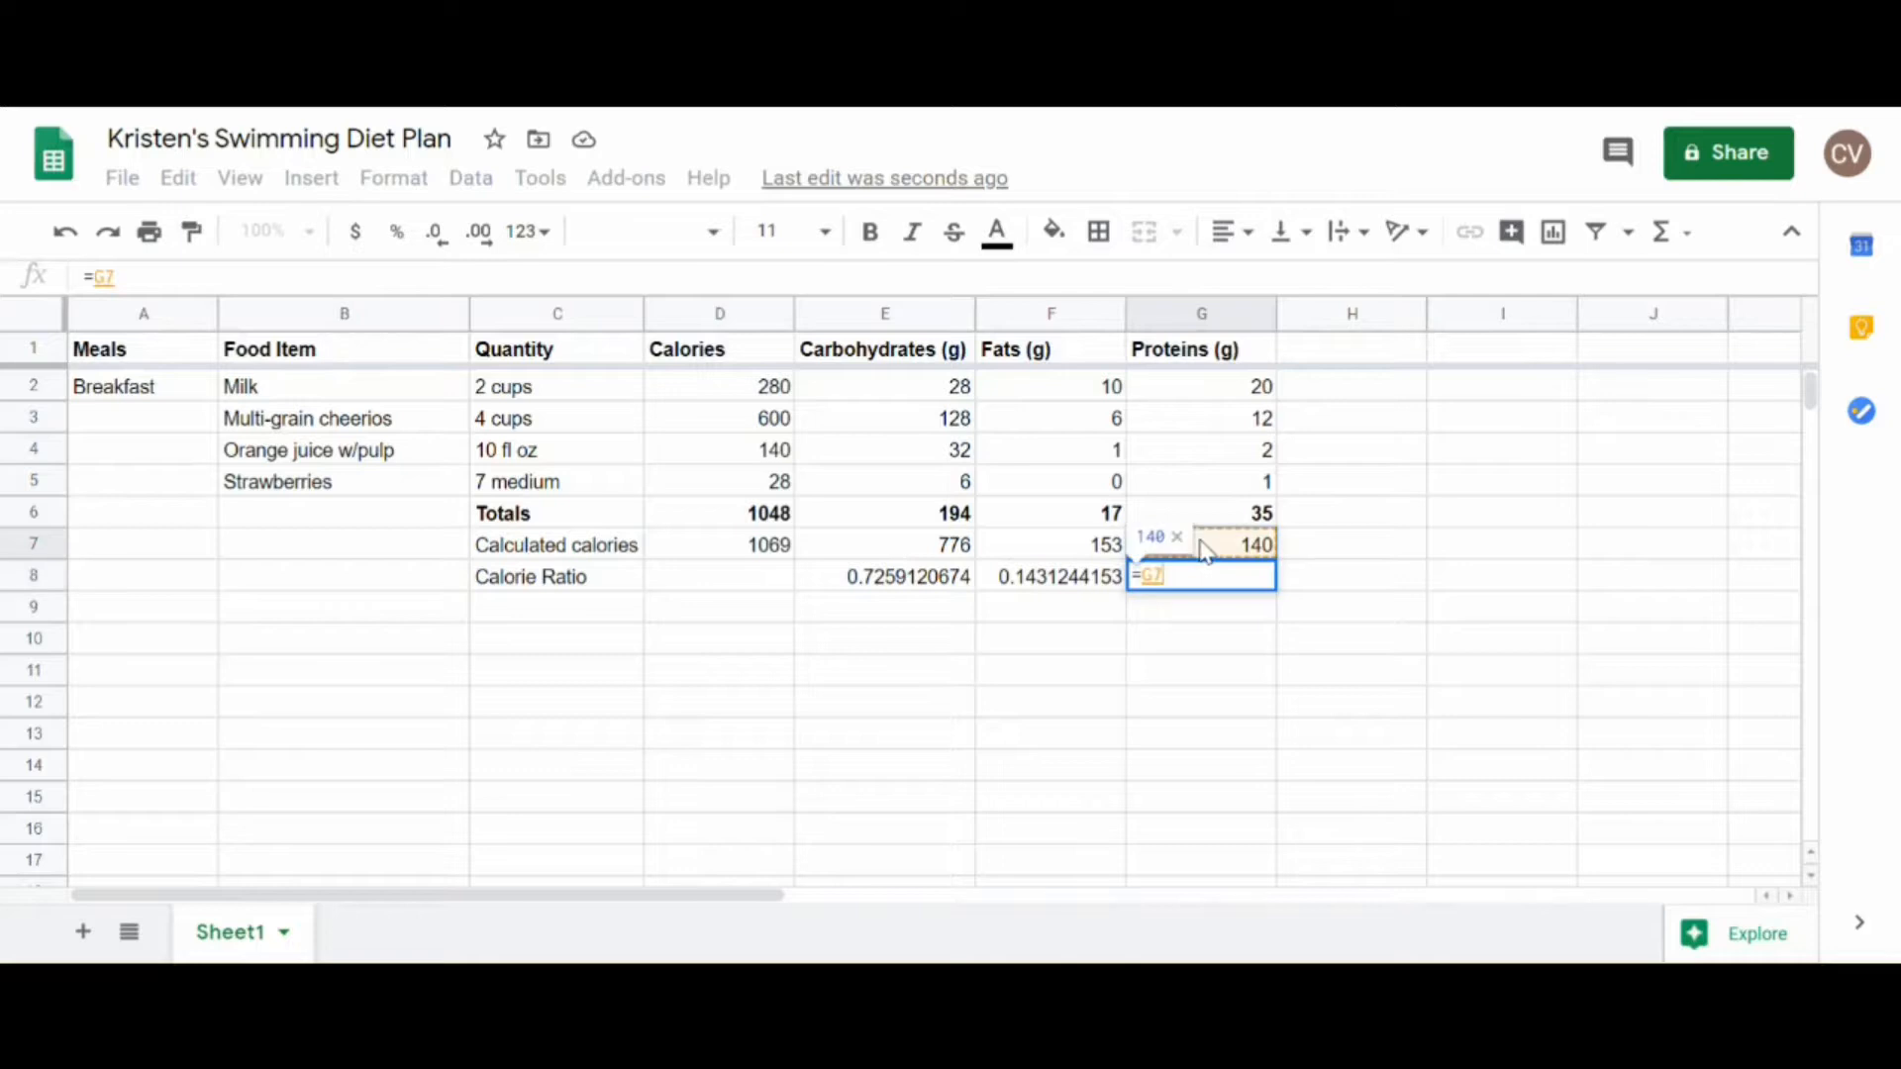
{"action": "left_click", "coordinate": [770, 558]}
{"action": "key", "text": "Return"}
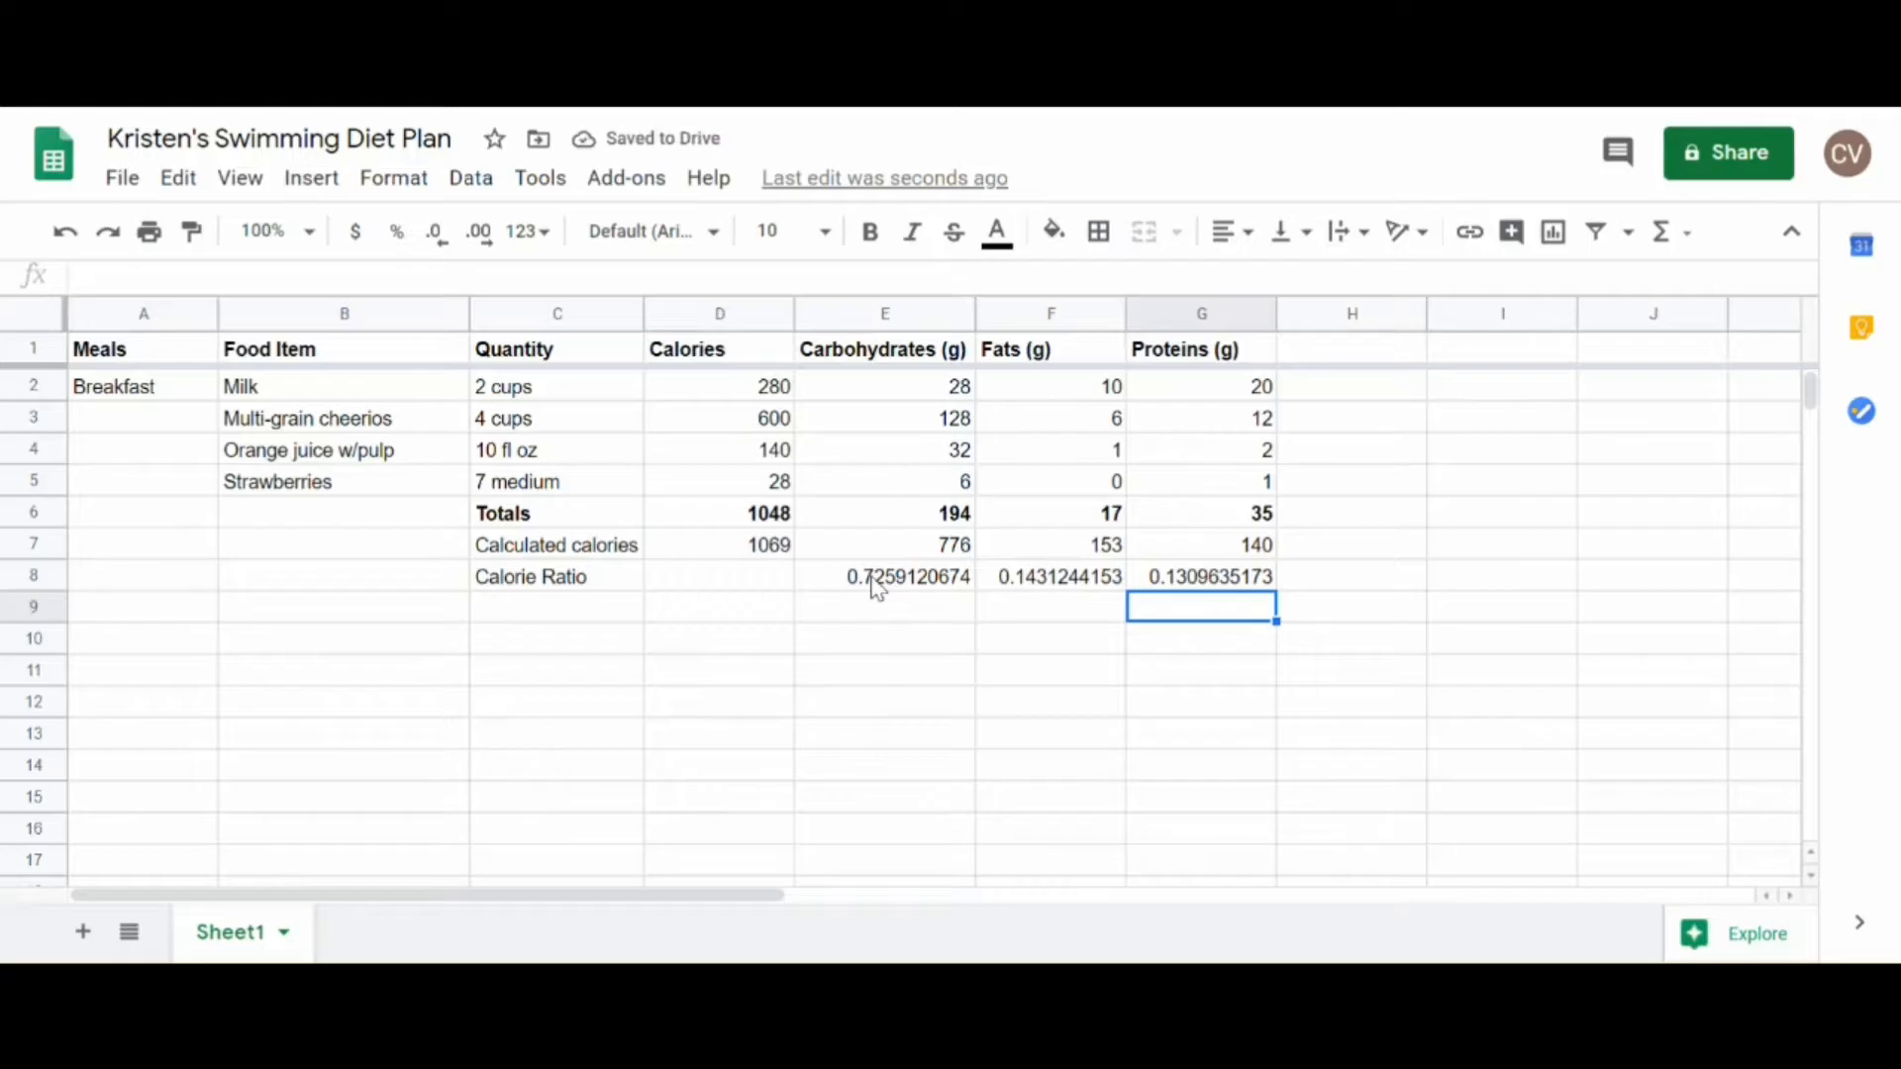
Step: Format the calorie ratios in E8:G8 as percentages with no decimal places
{"action": "left_click_drag", "start_coordinate": [875, 582], "coordinate": [1193, 581]}
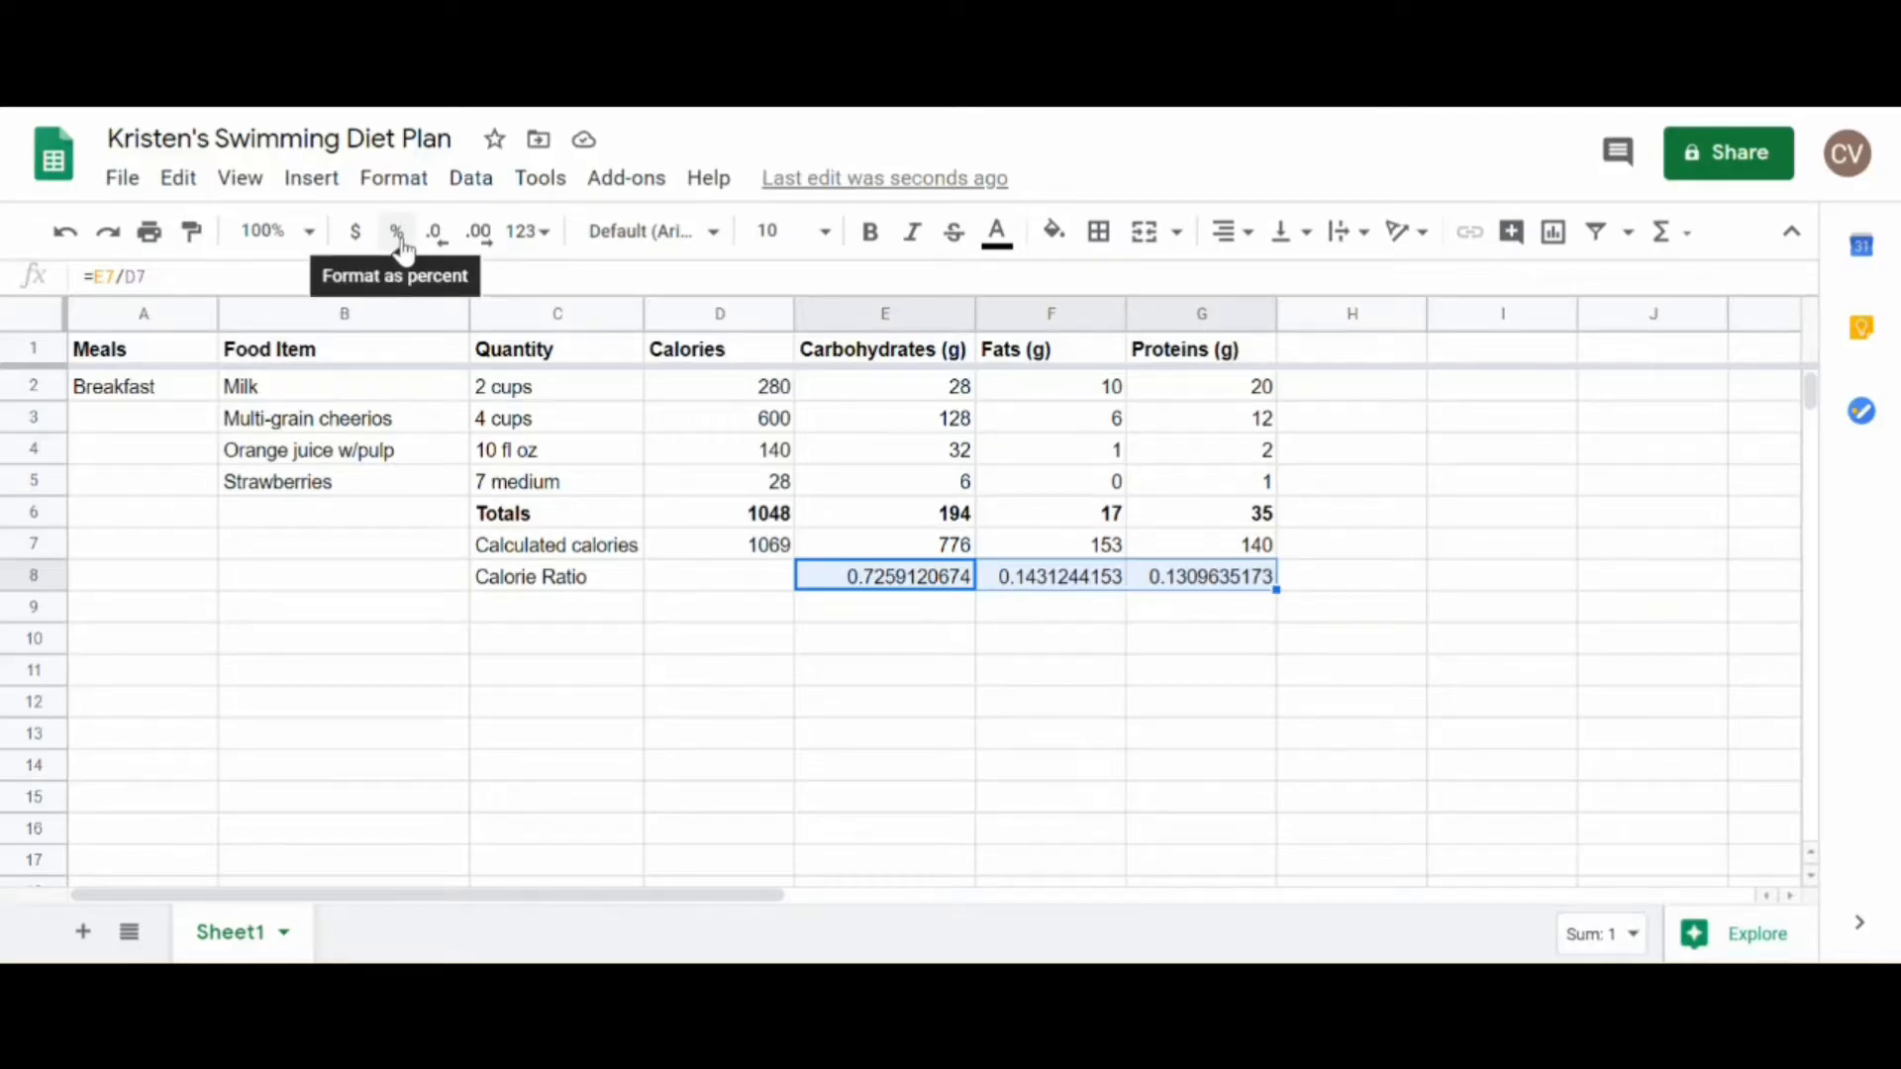
{"action": "left_click", "coordinate": [397, 181]}
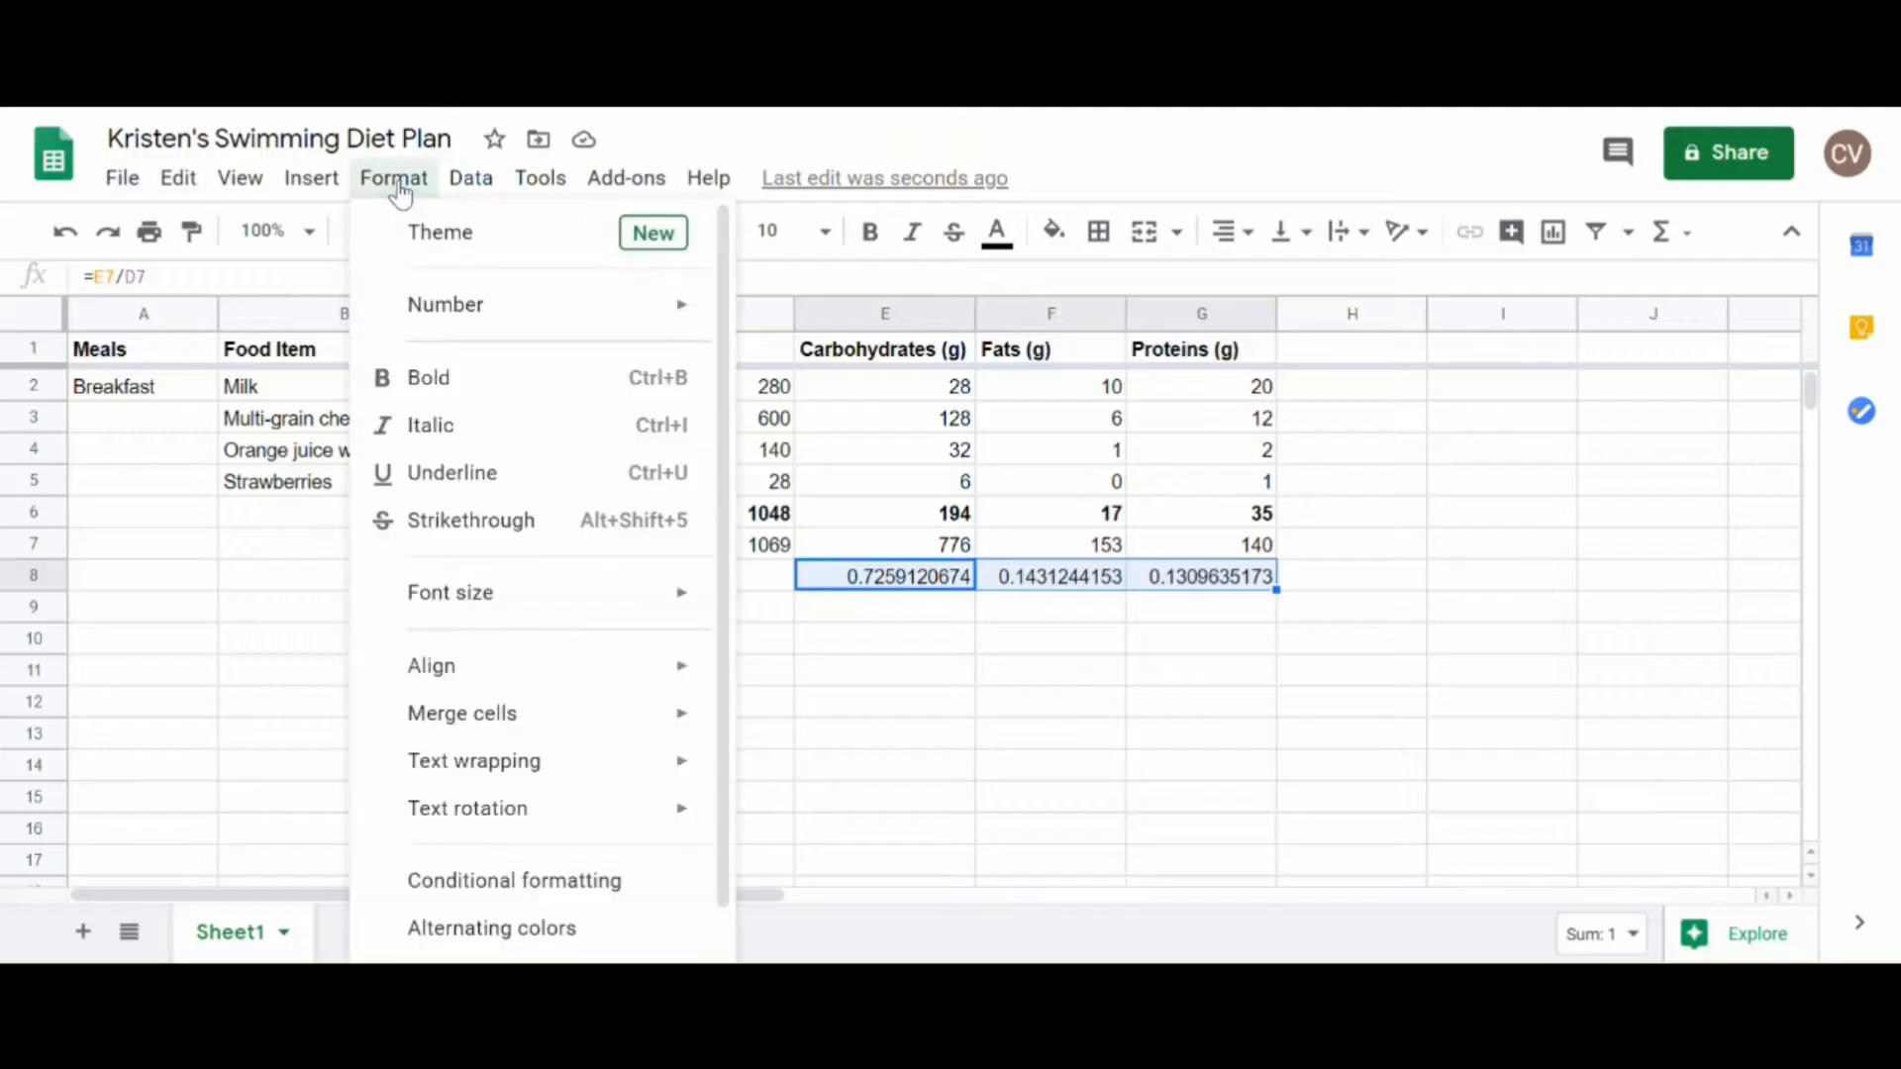
{"action": "left_click", "coordinate": [396, 183]}
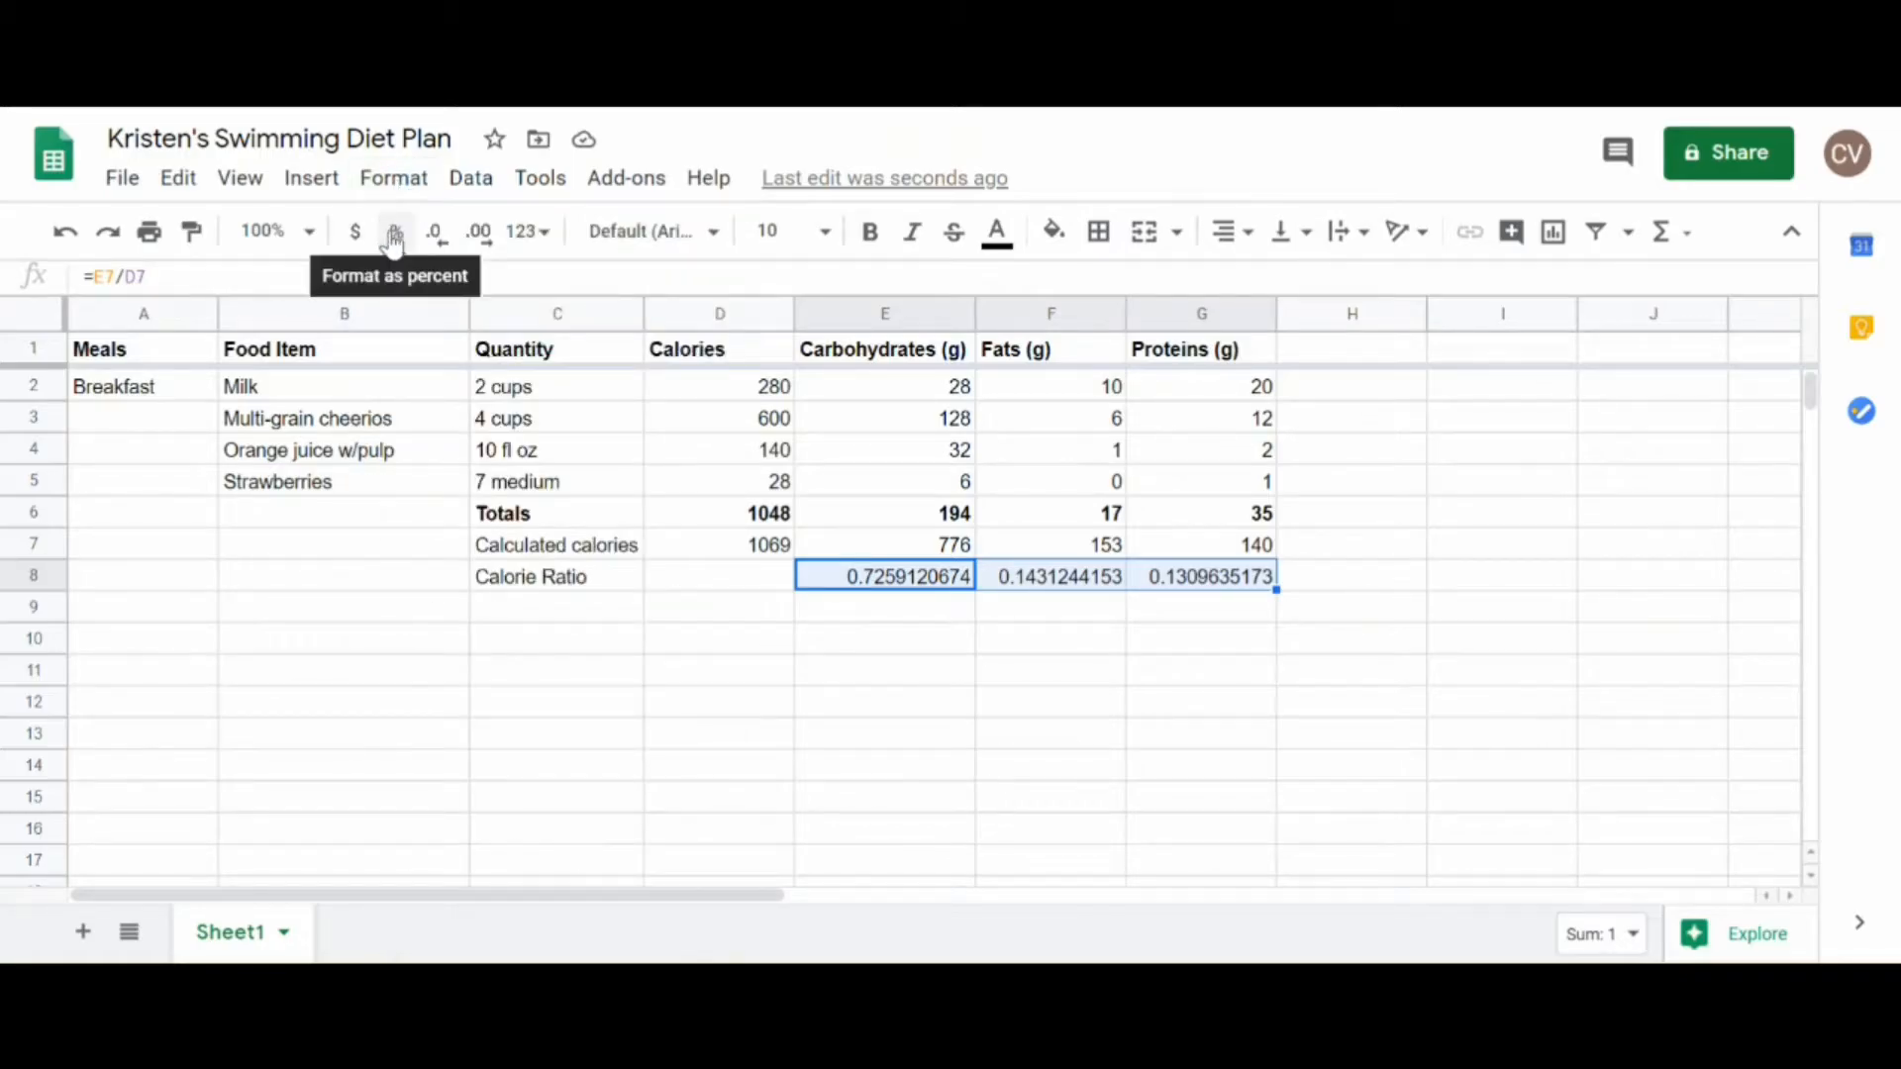
{"action": "left_click", "coordinate": [395, 238]}
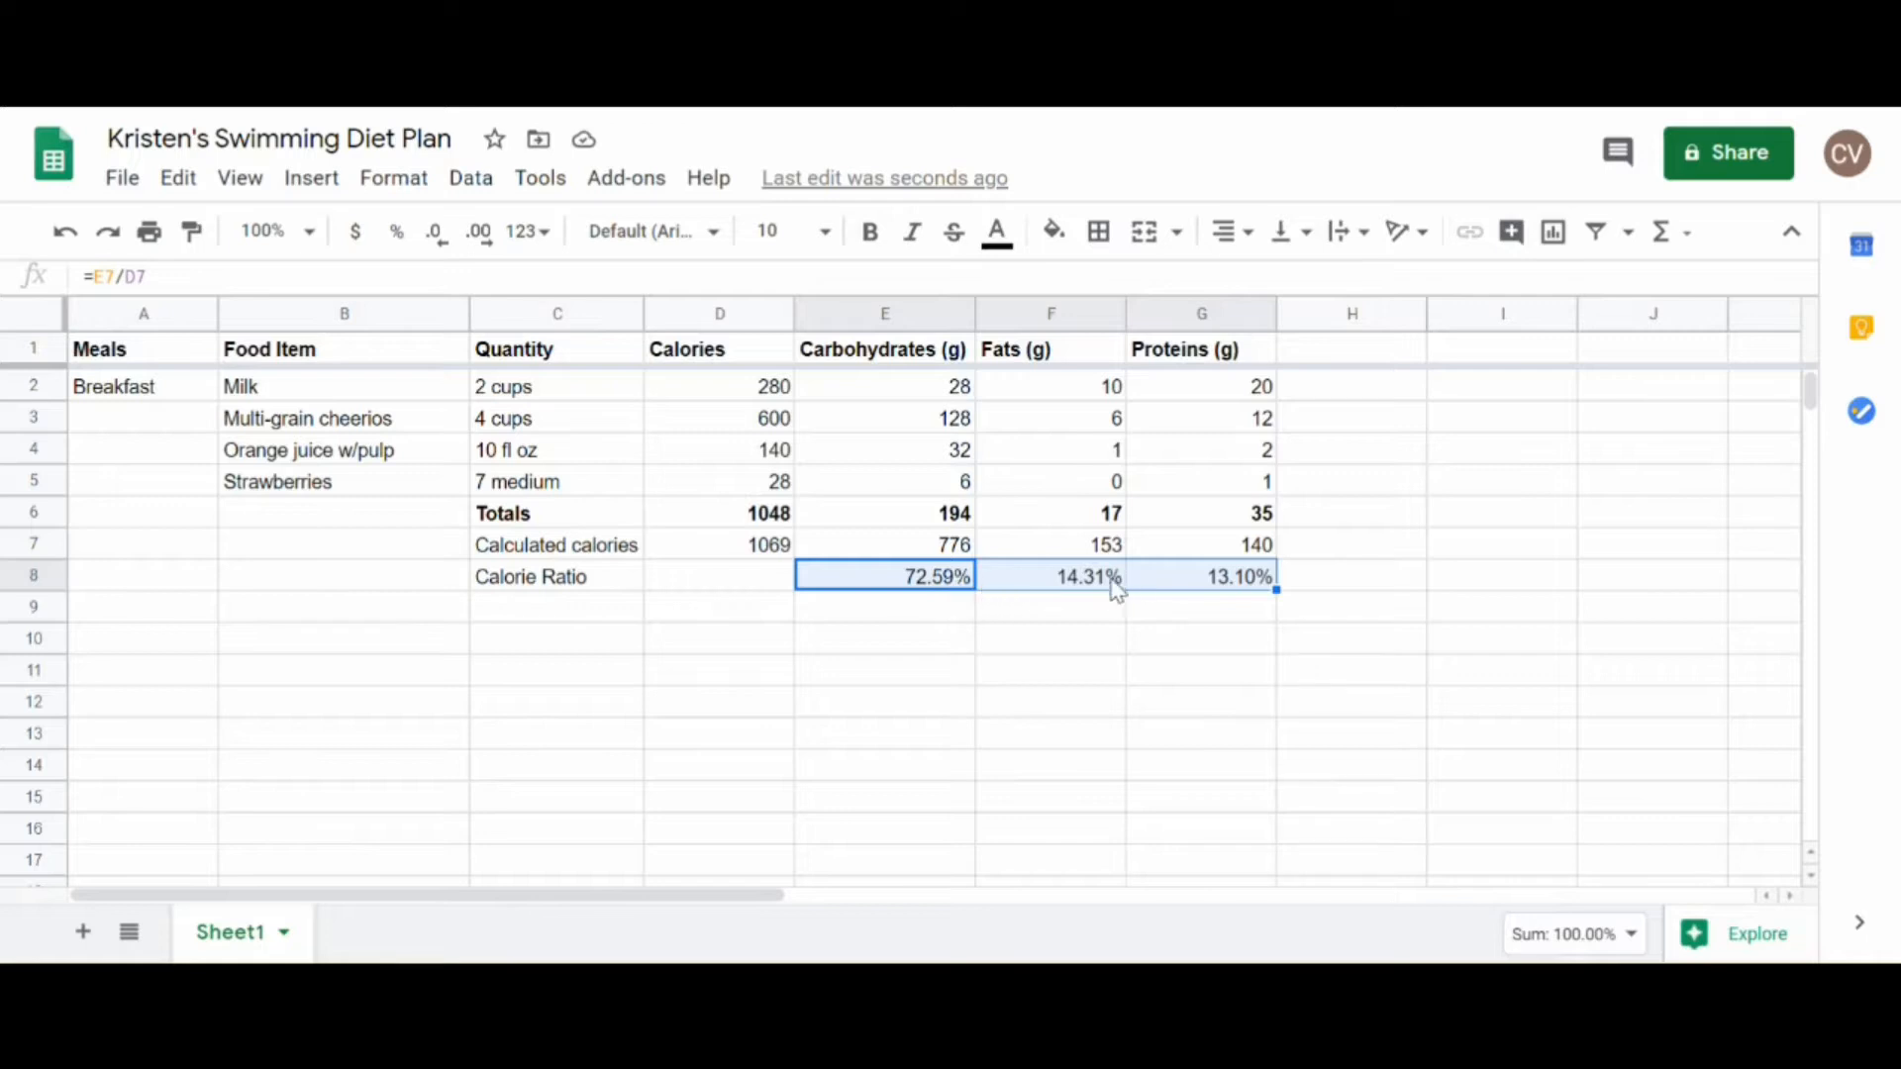
{"action": "left_click", "coordinate": [431, 251]}
{"action": "left_click", "coordinate": [432, 252]}
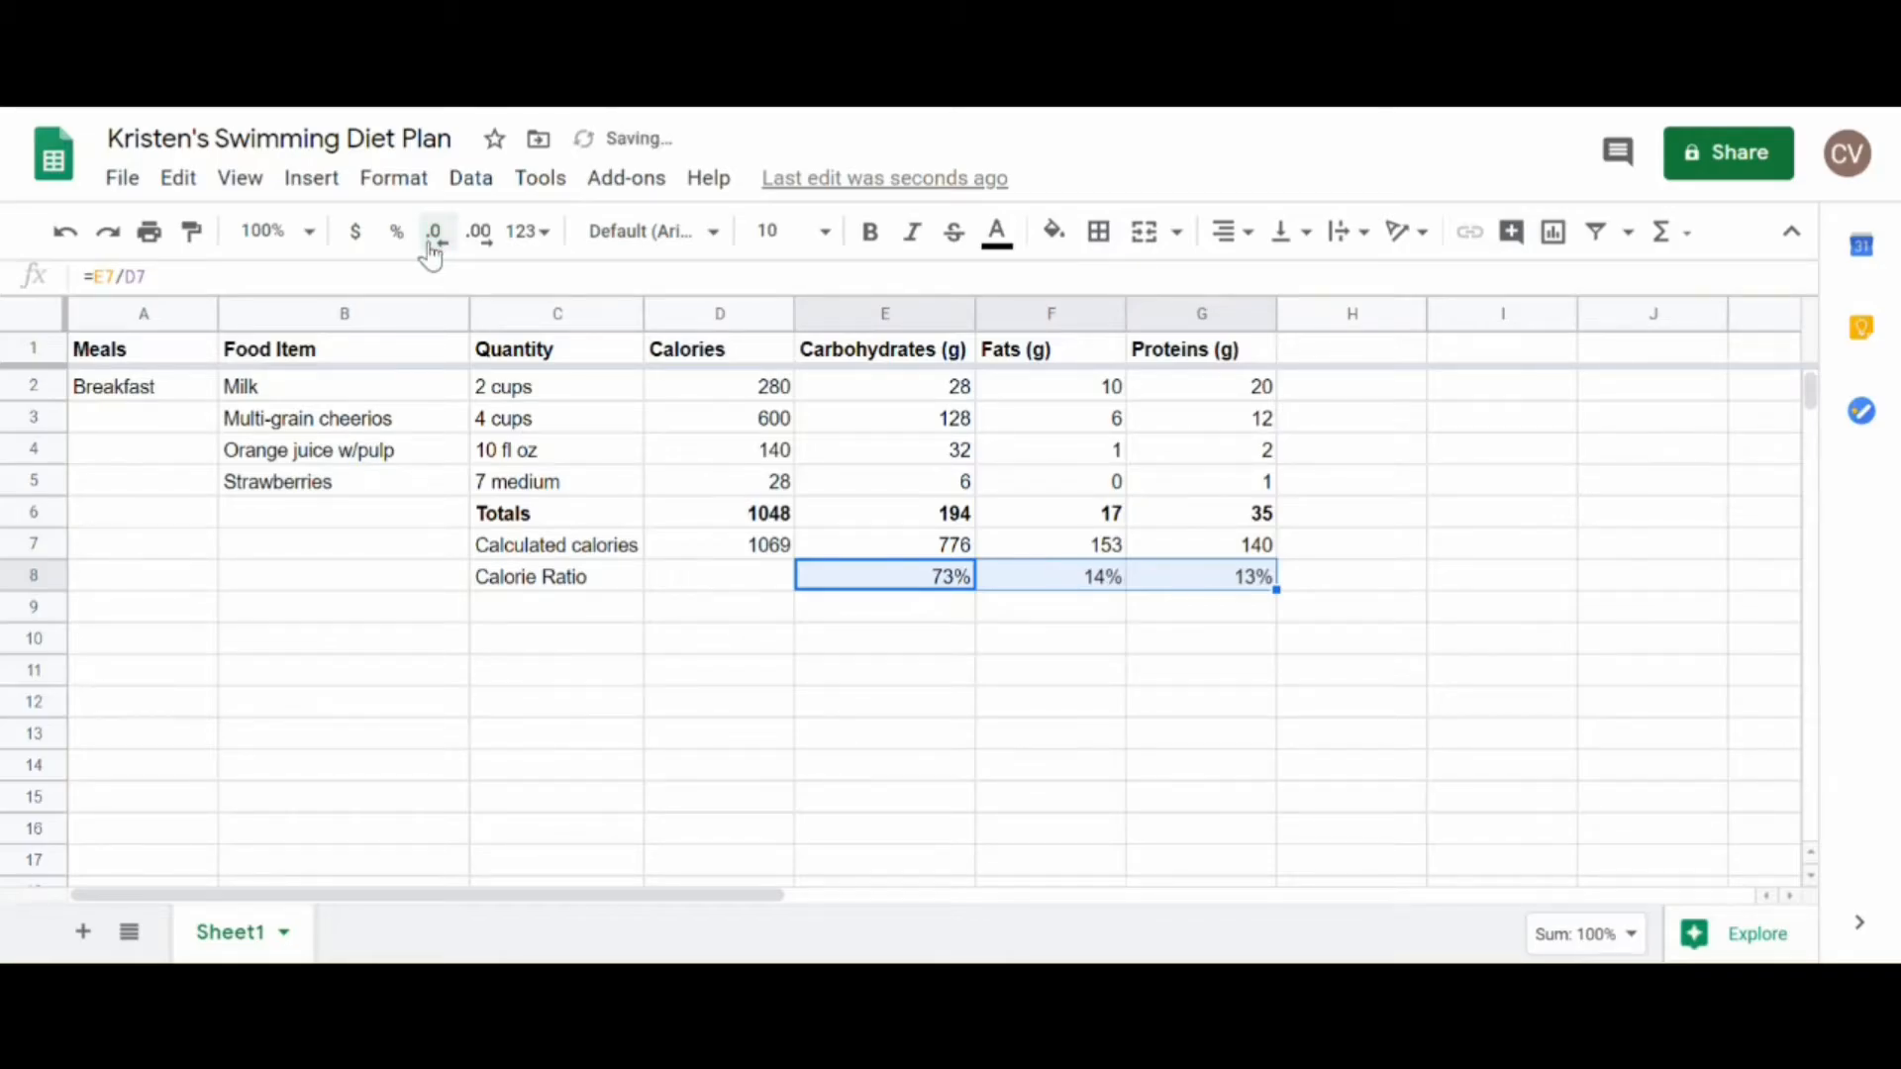
{"action": "left_click", "coordinate": [919, 584]}
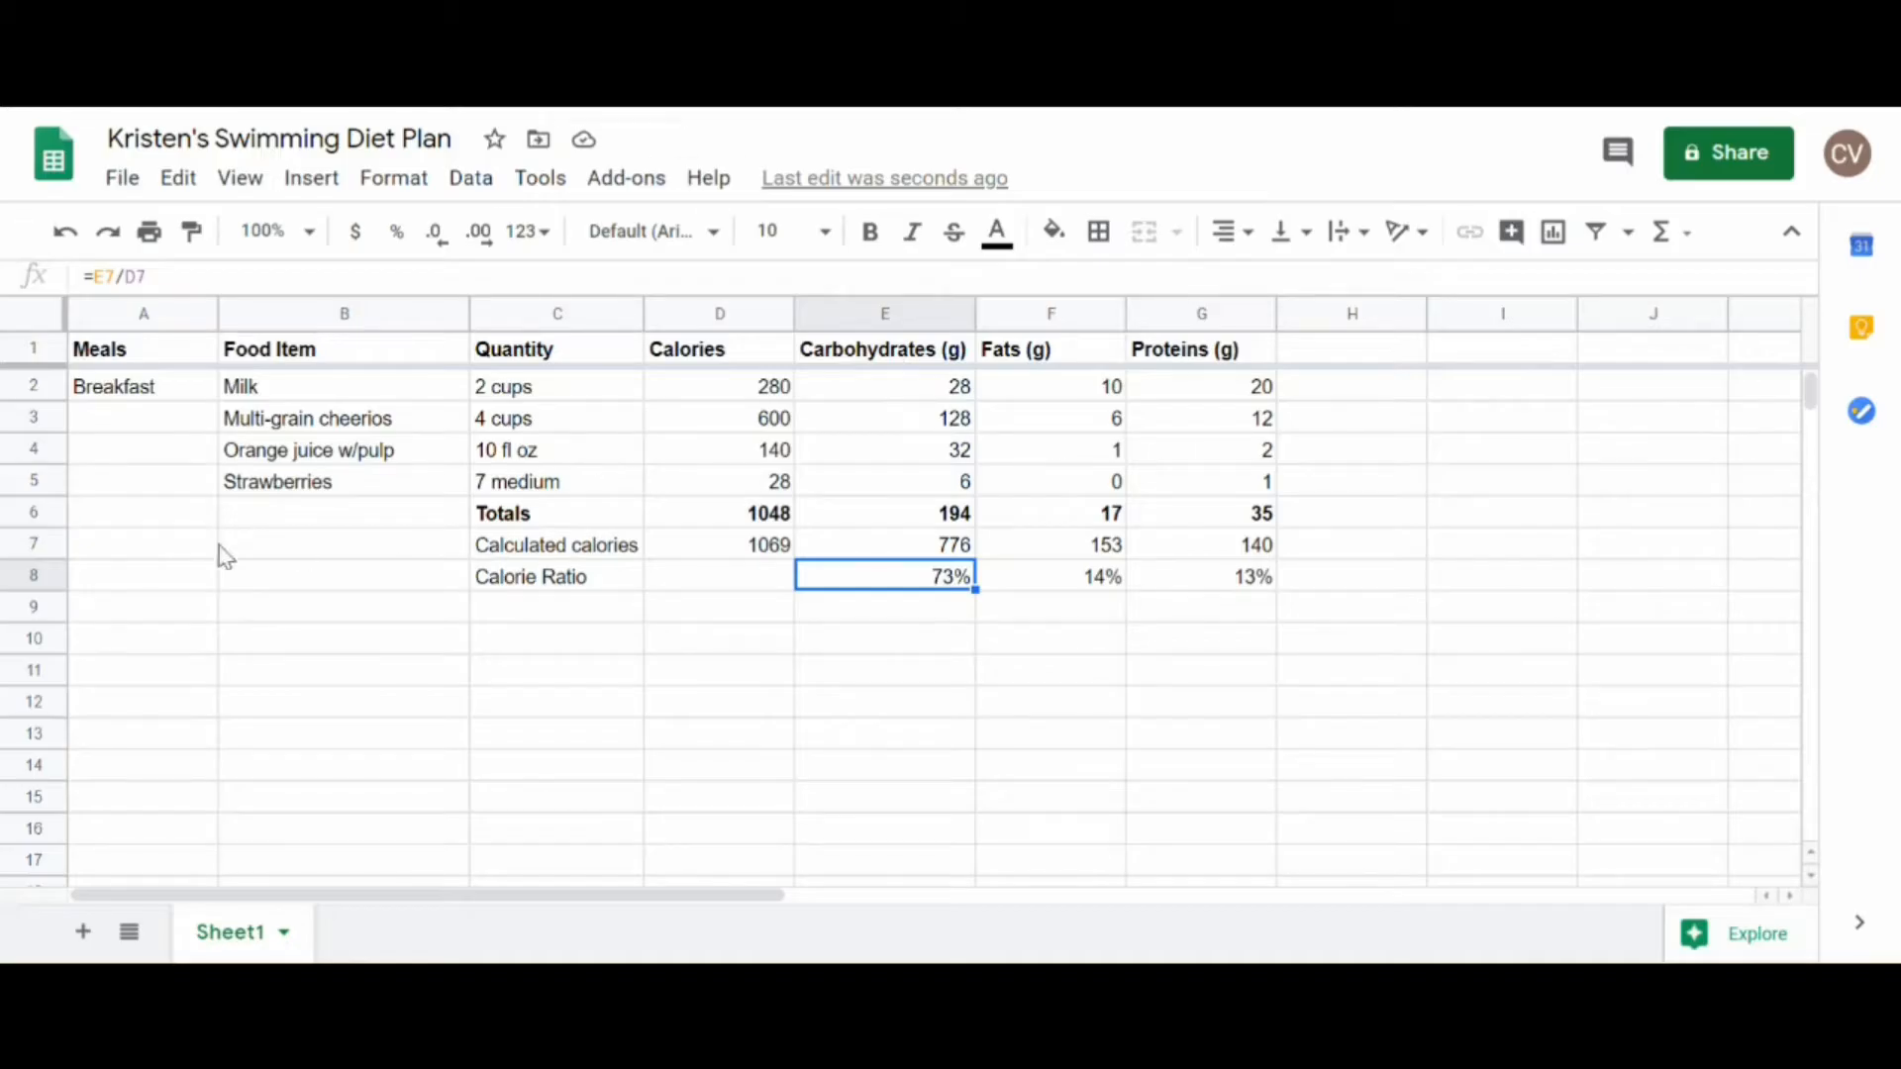
Step: Make the Calculated calories and Calorie Ratio rows (7 and 8) bold
{"action": "left_click_drag", "start_coordinate": [30, 555], "coordinate": [33, 575]}
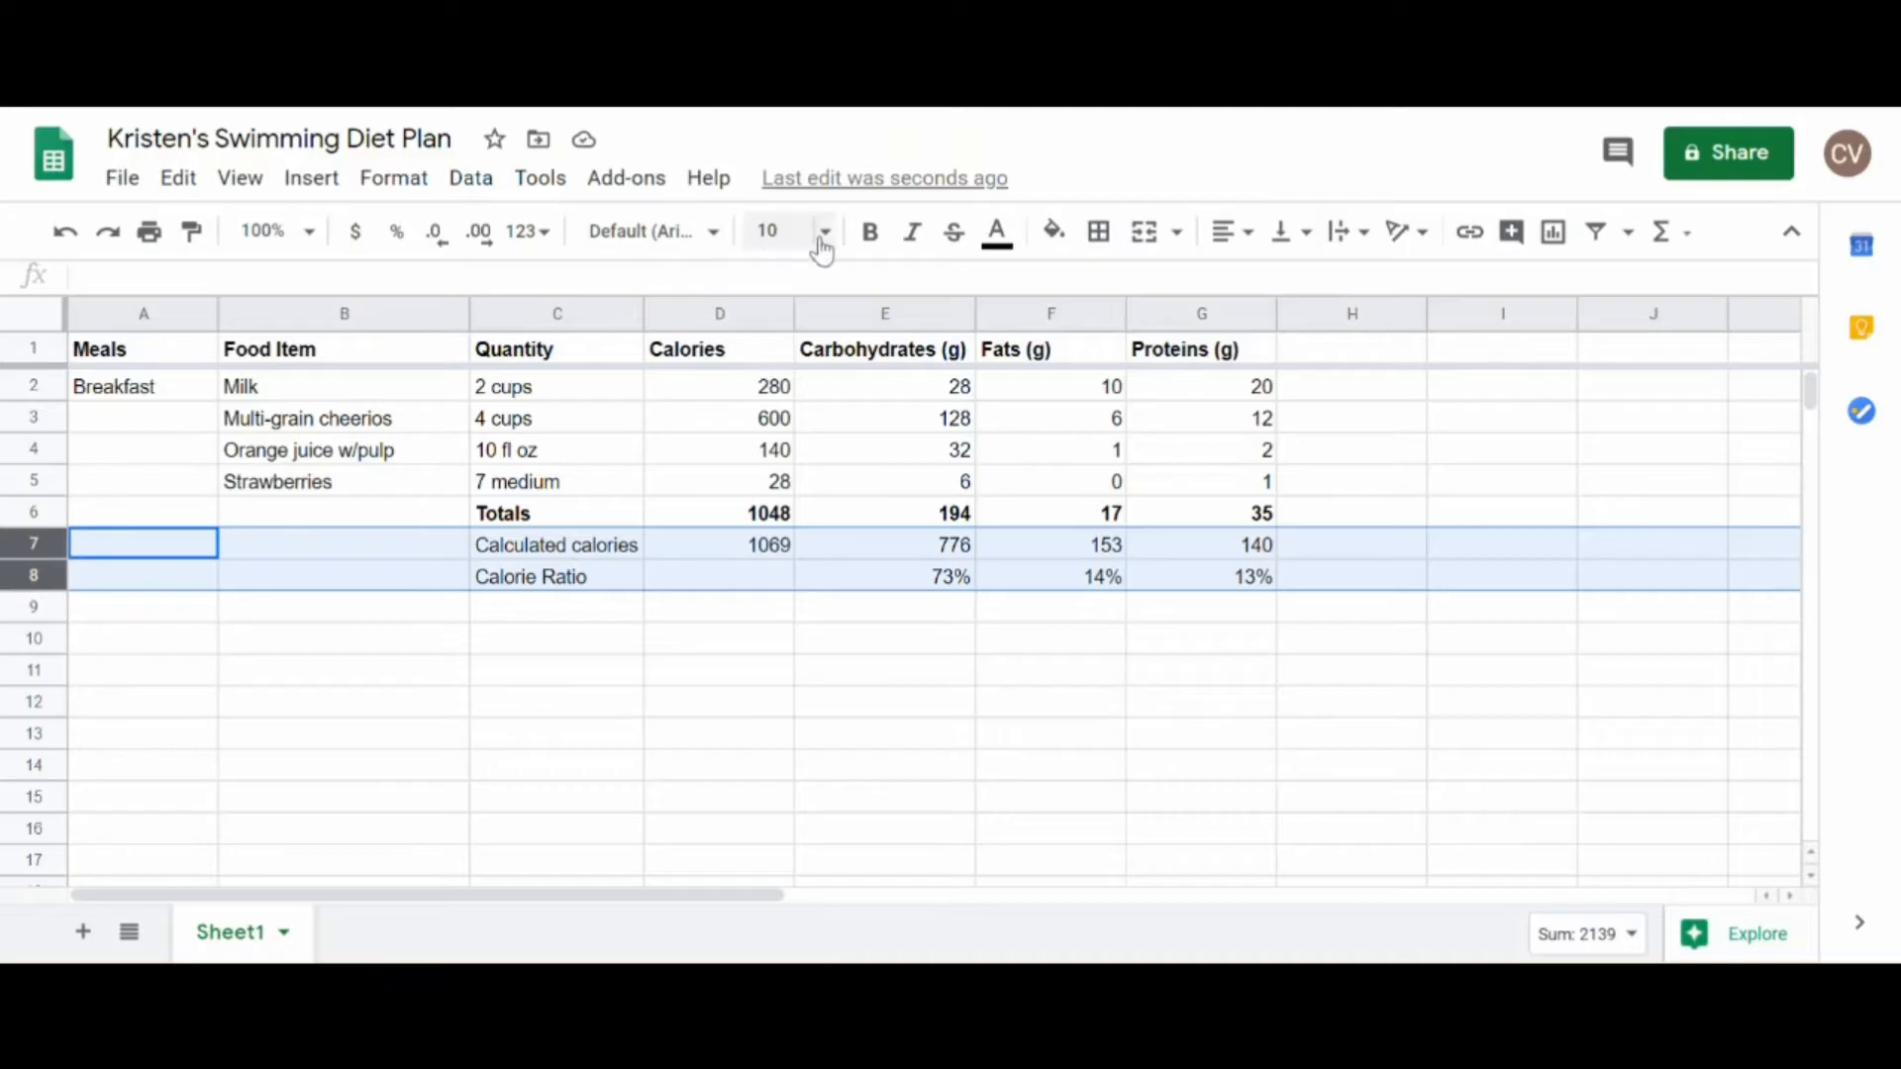
{"action": "left_click", "coordinate": [870, 234]}
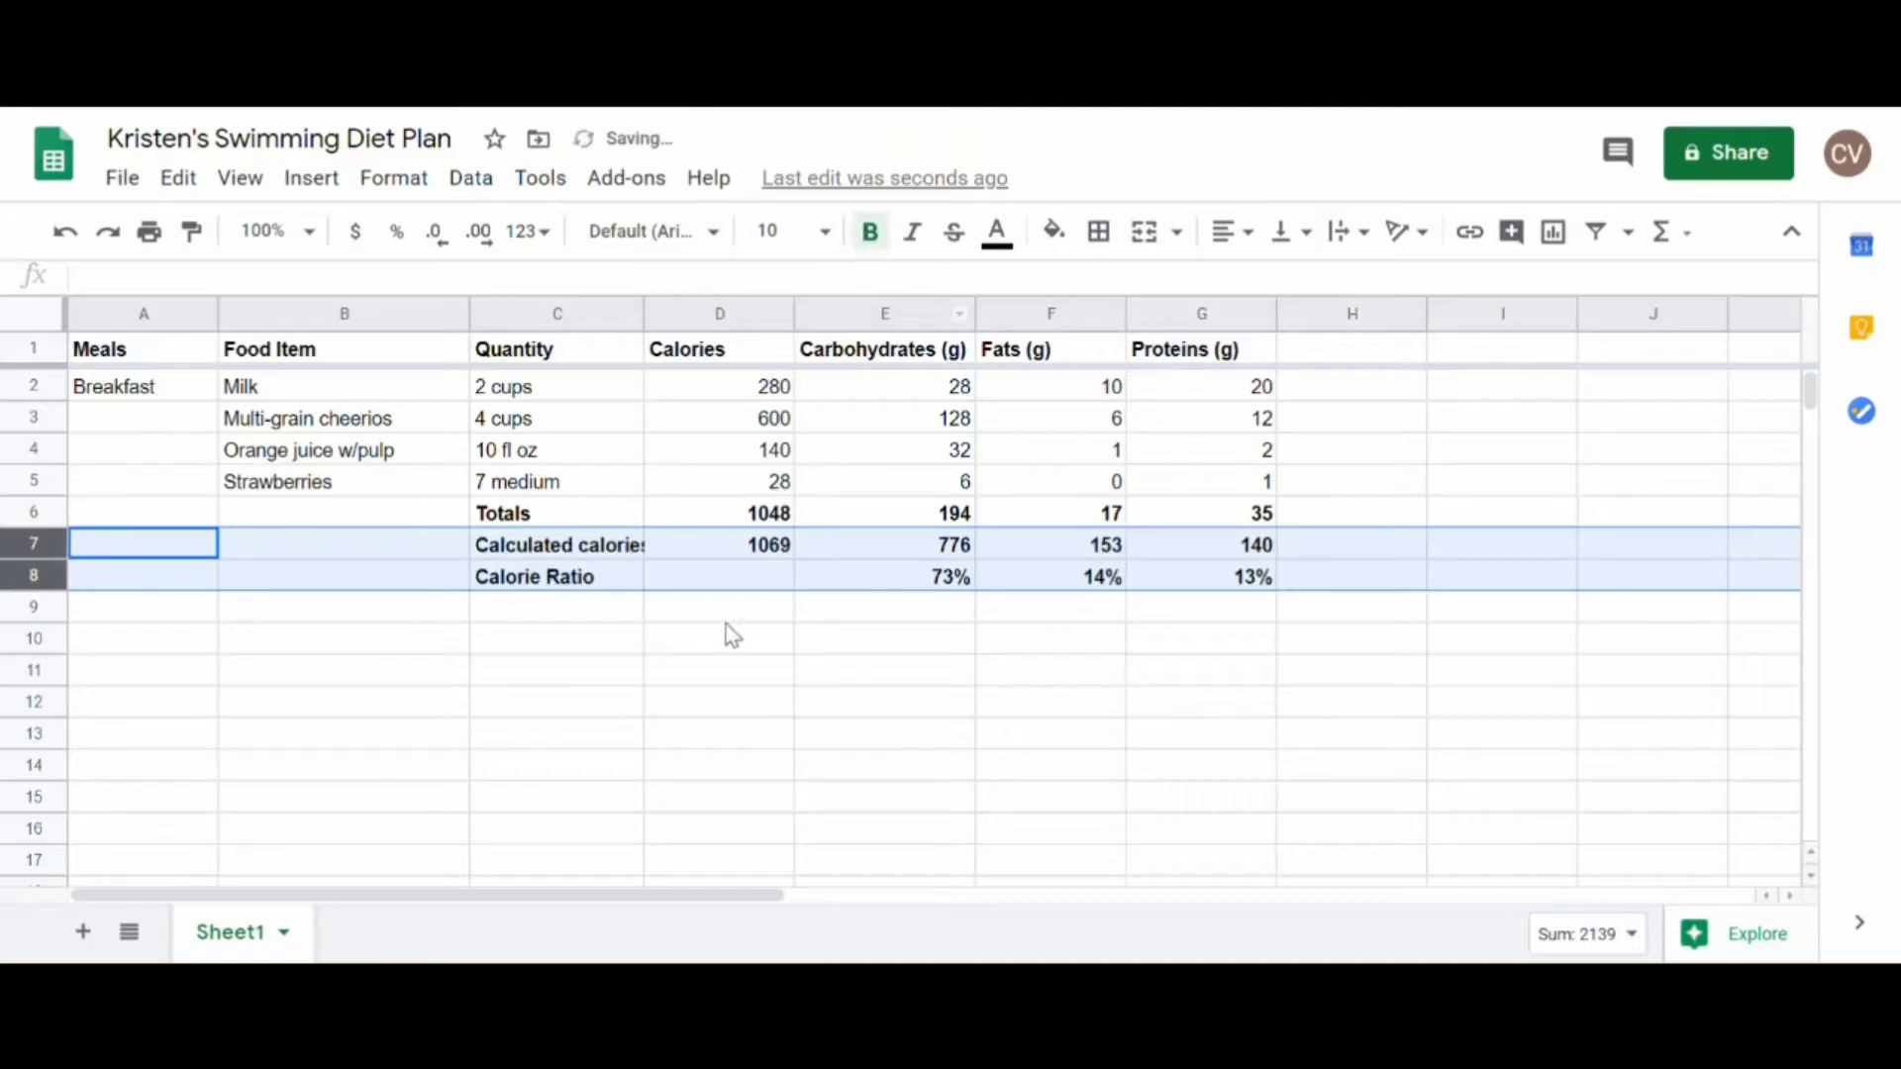
{"action": "left_click", "coordinate": [663, 620]}
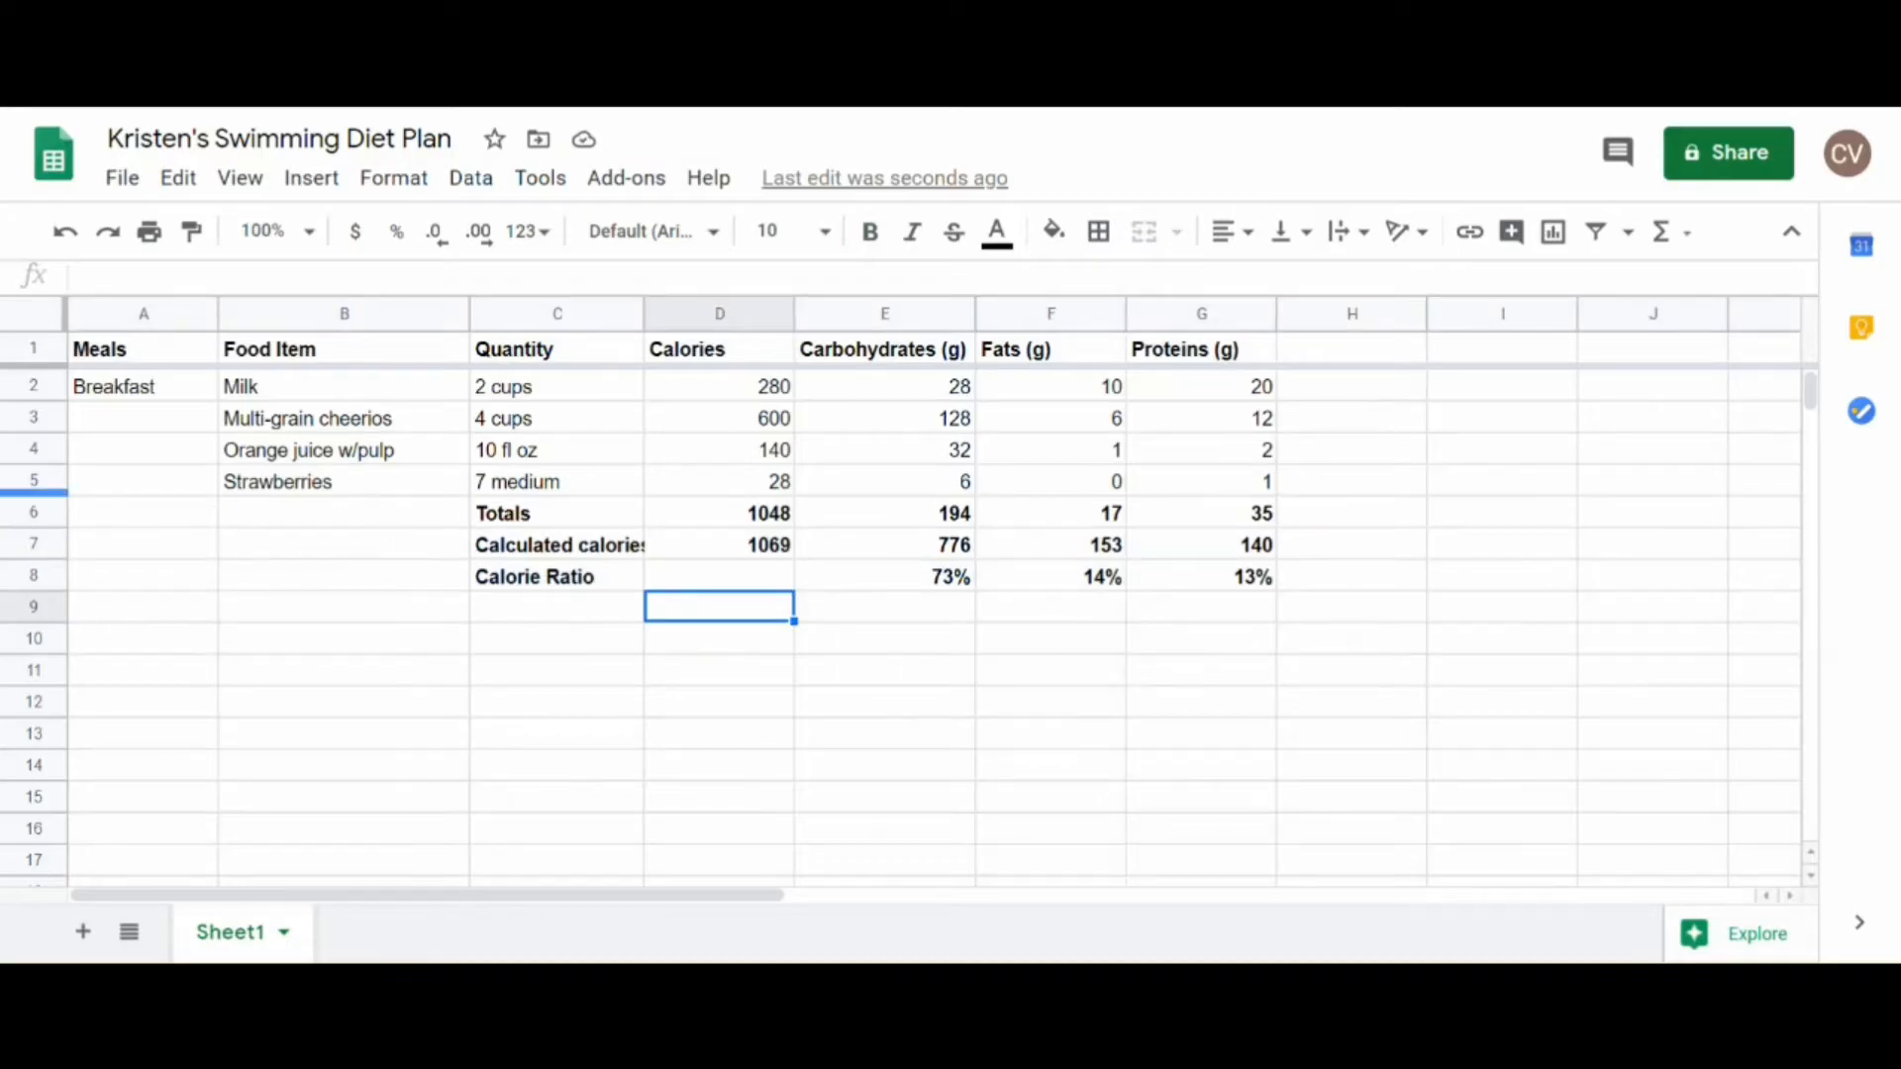
Step: Insert an empty row above the Totals row
{"action": "left_click", "coordinate": [29, 511]}
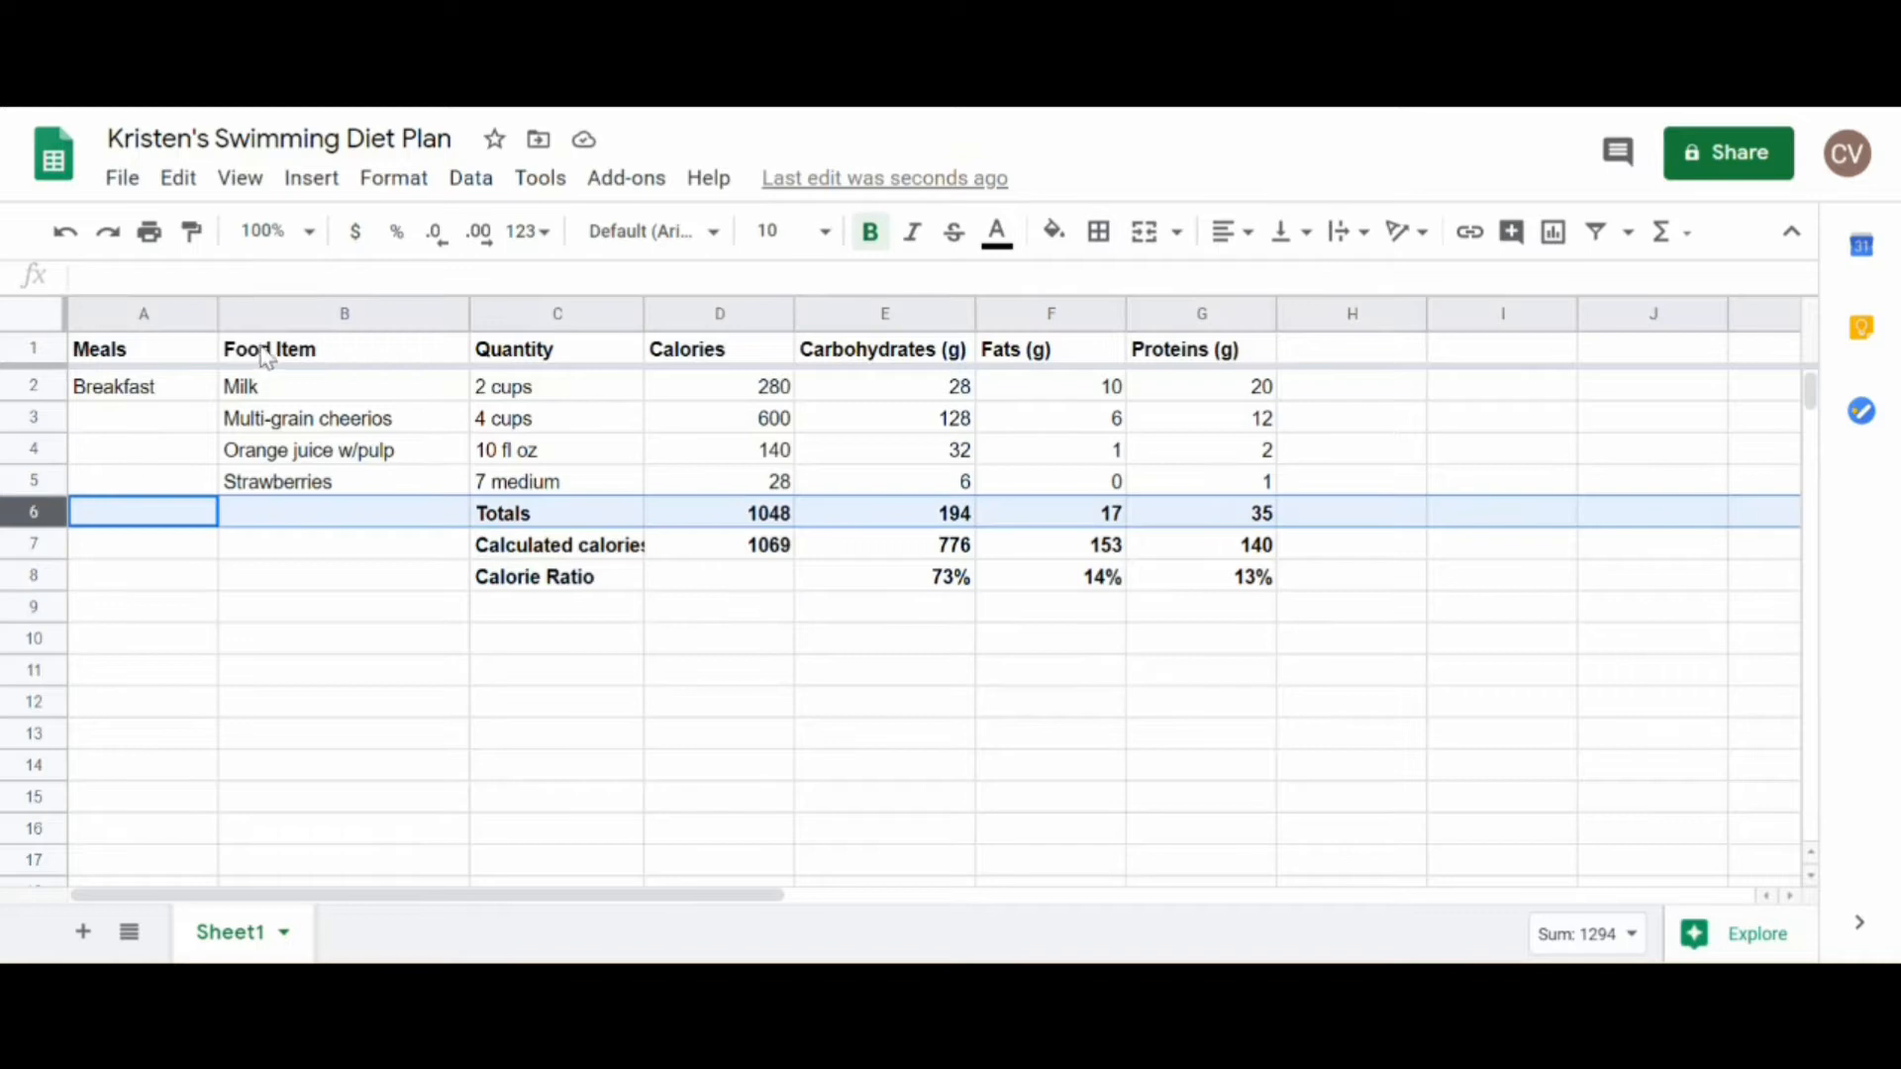
{"action": "left_click", "coordinate": [311, 179]}
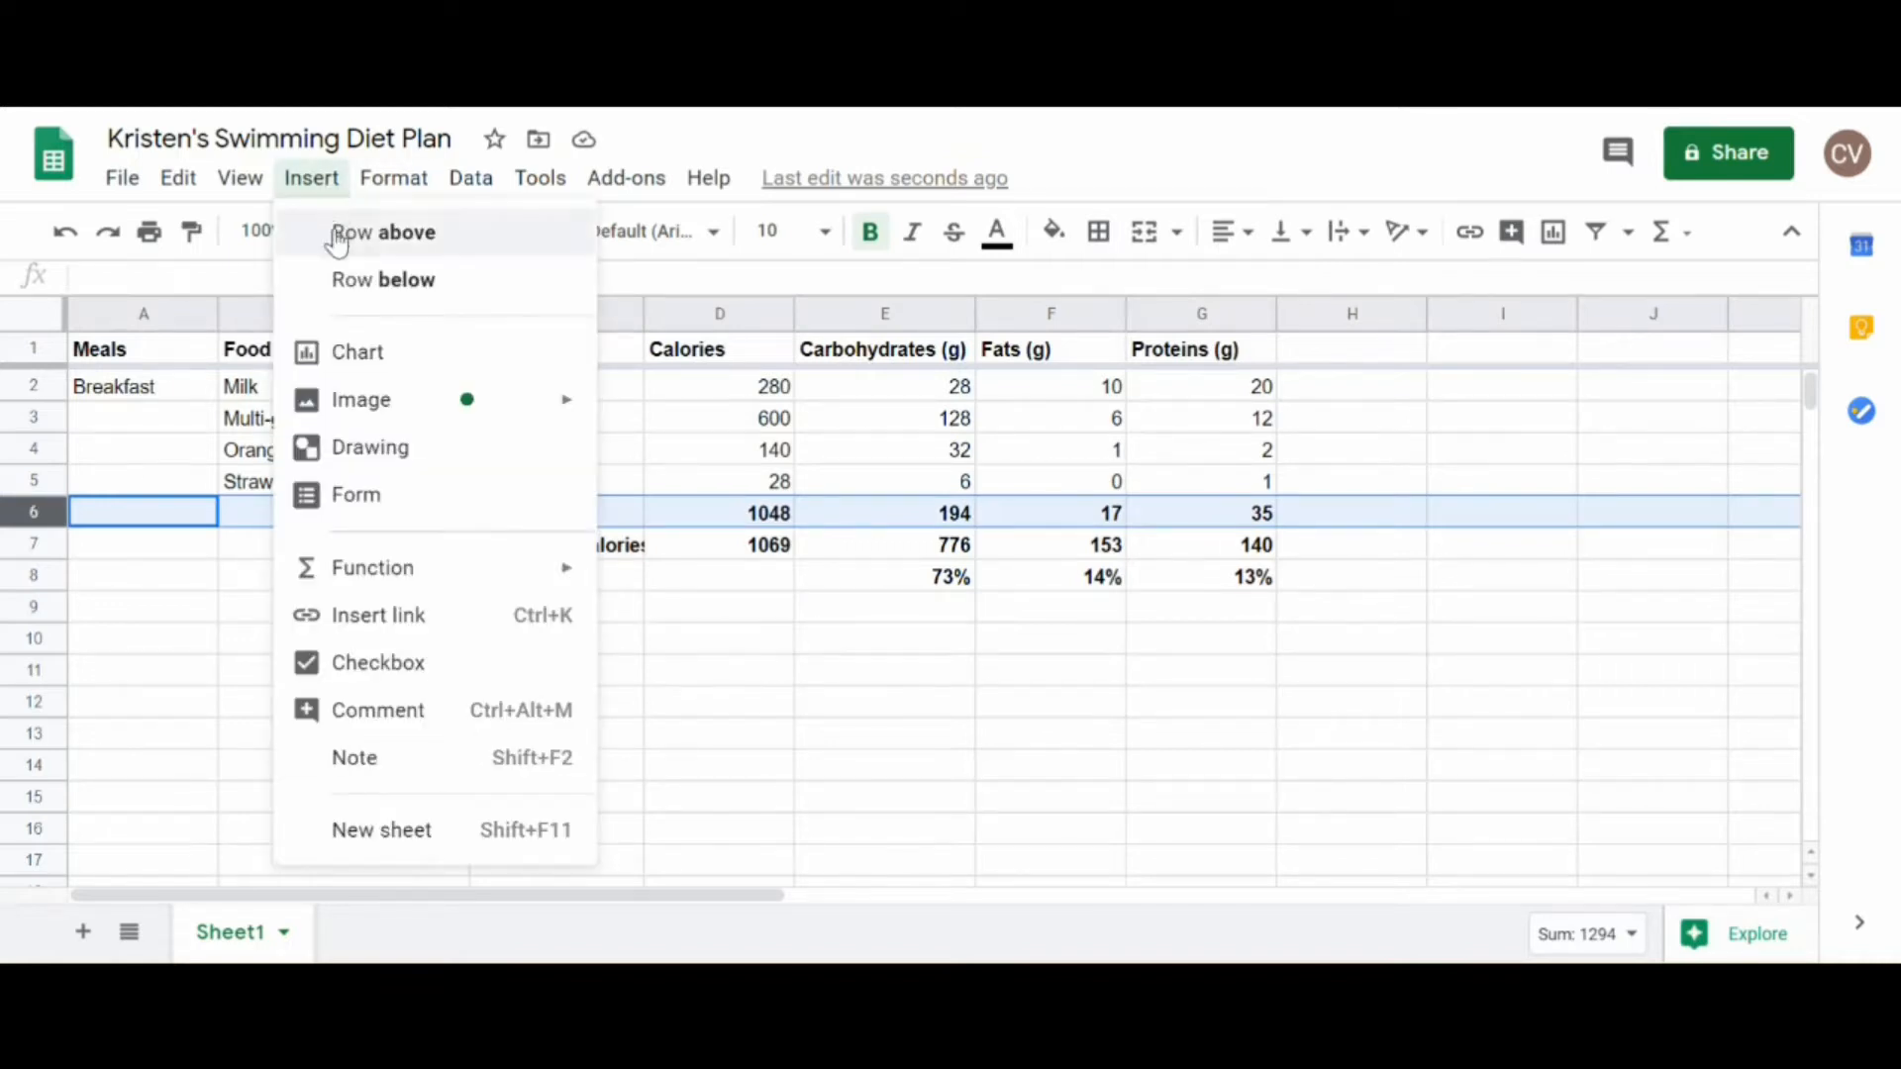
{"action": "left_click", "coordinate": [340, 232]}
{"action": "left_click", "coordinate": [312, 513]}
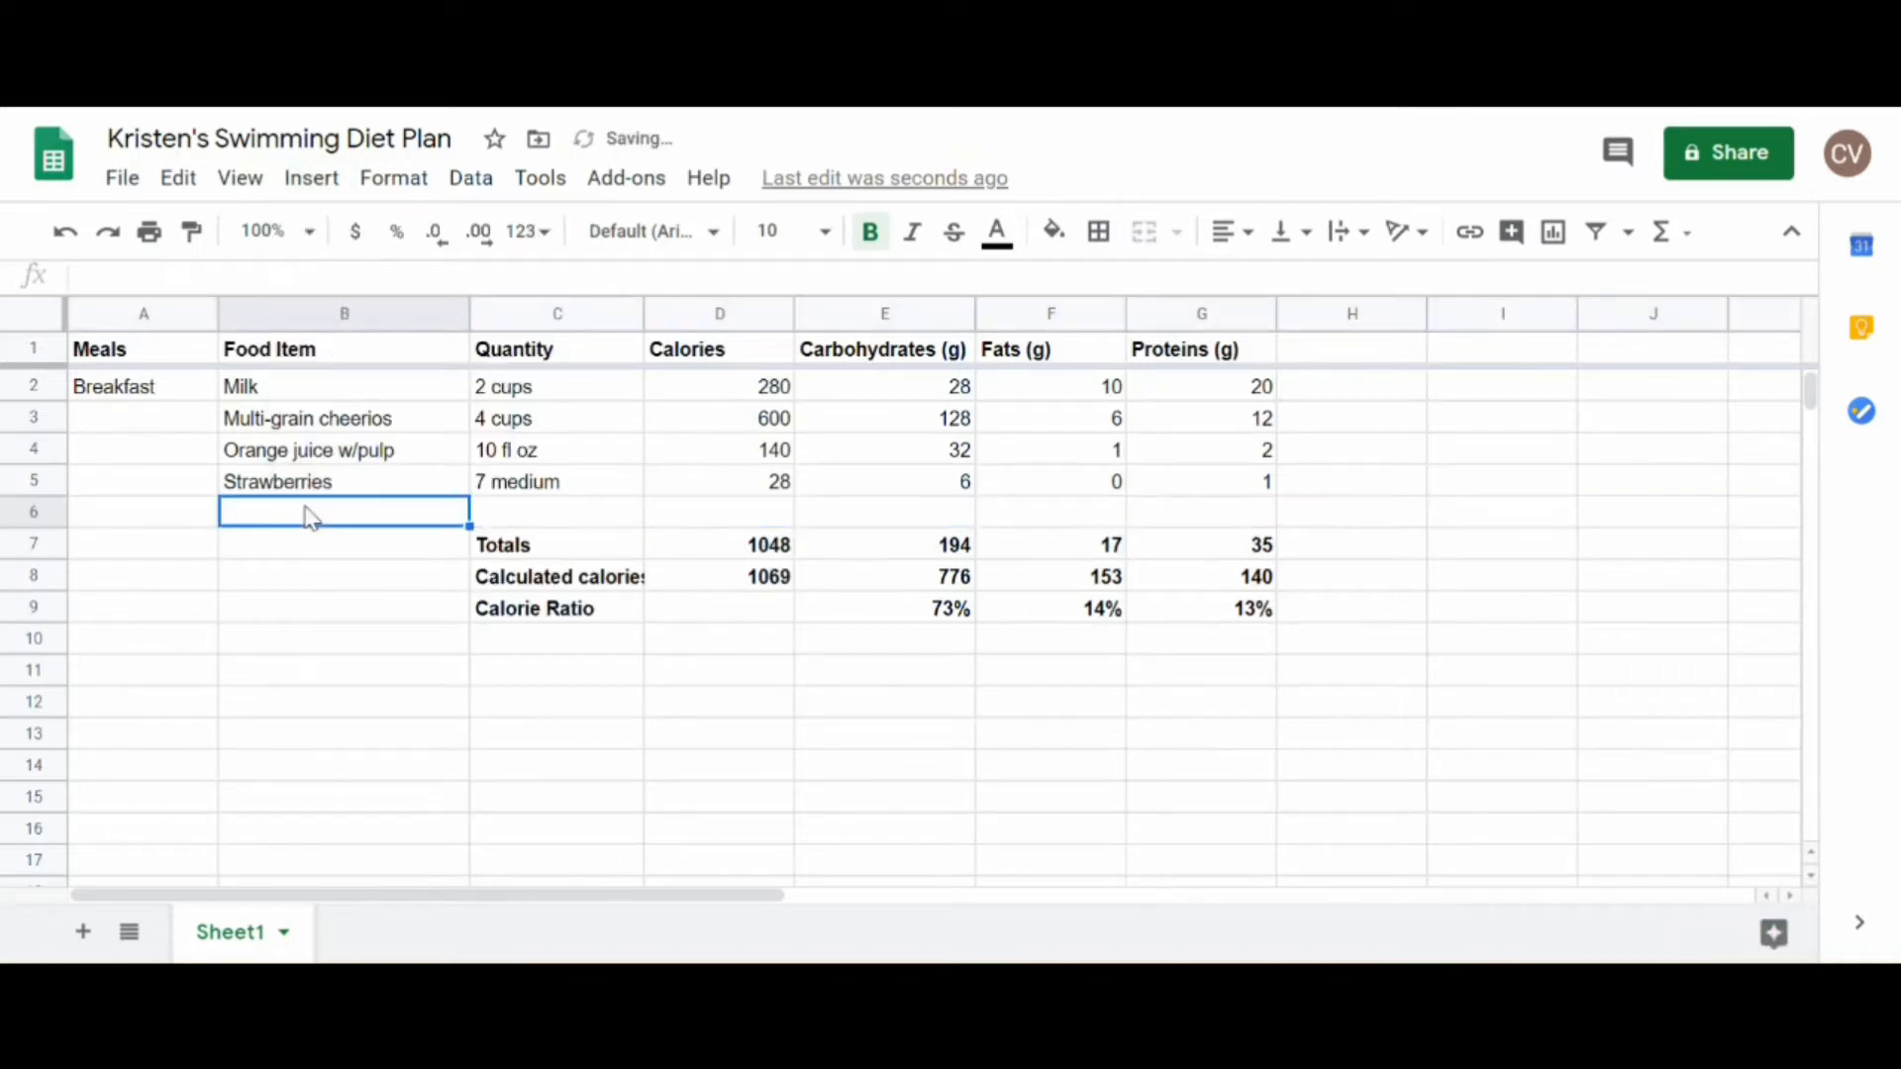
Step: Enter the meal "Snack" in A6 and the food item "Granola bar" in B6
{"action": "left_click", "coordinate": [182, 495]}
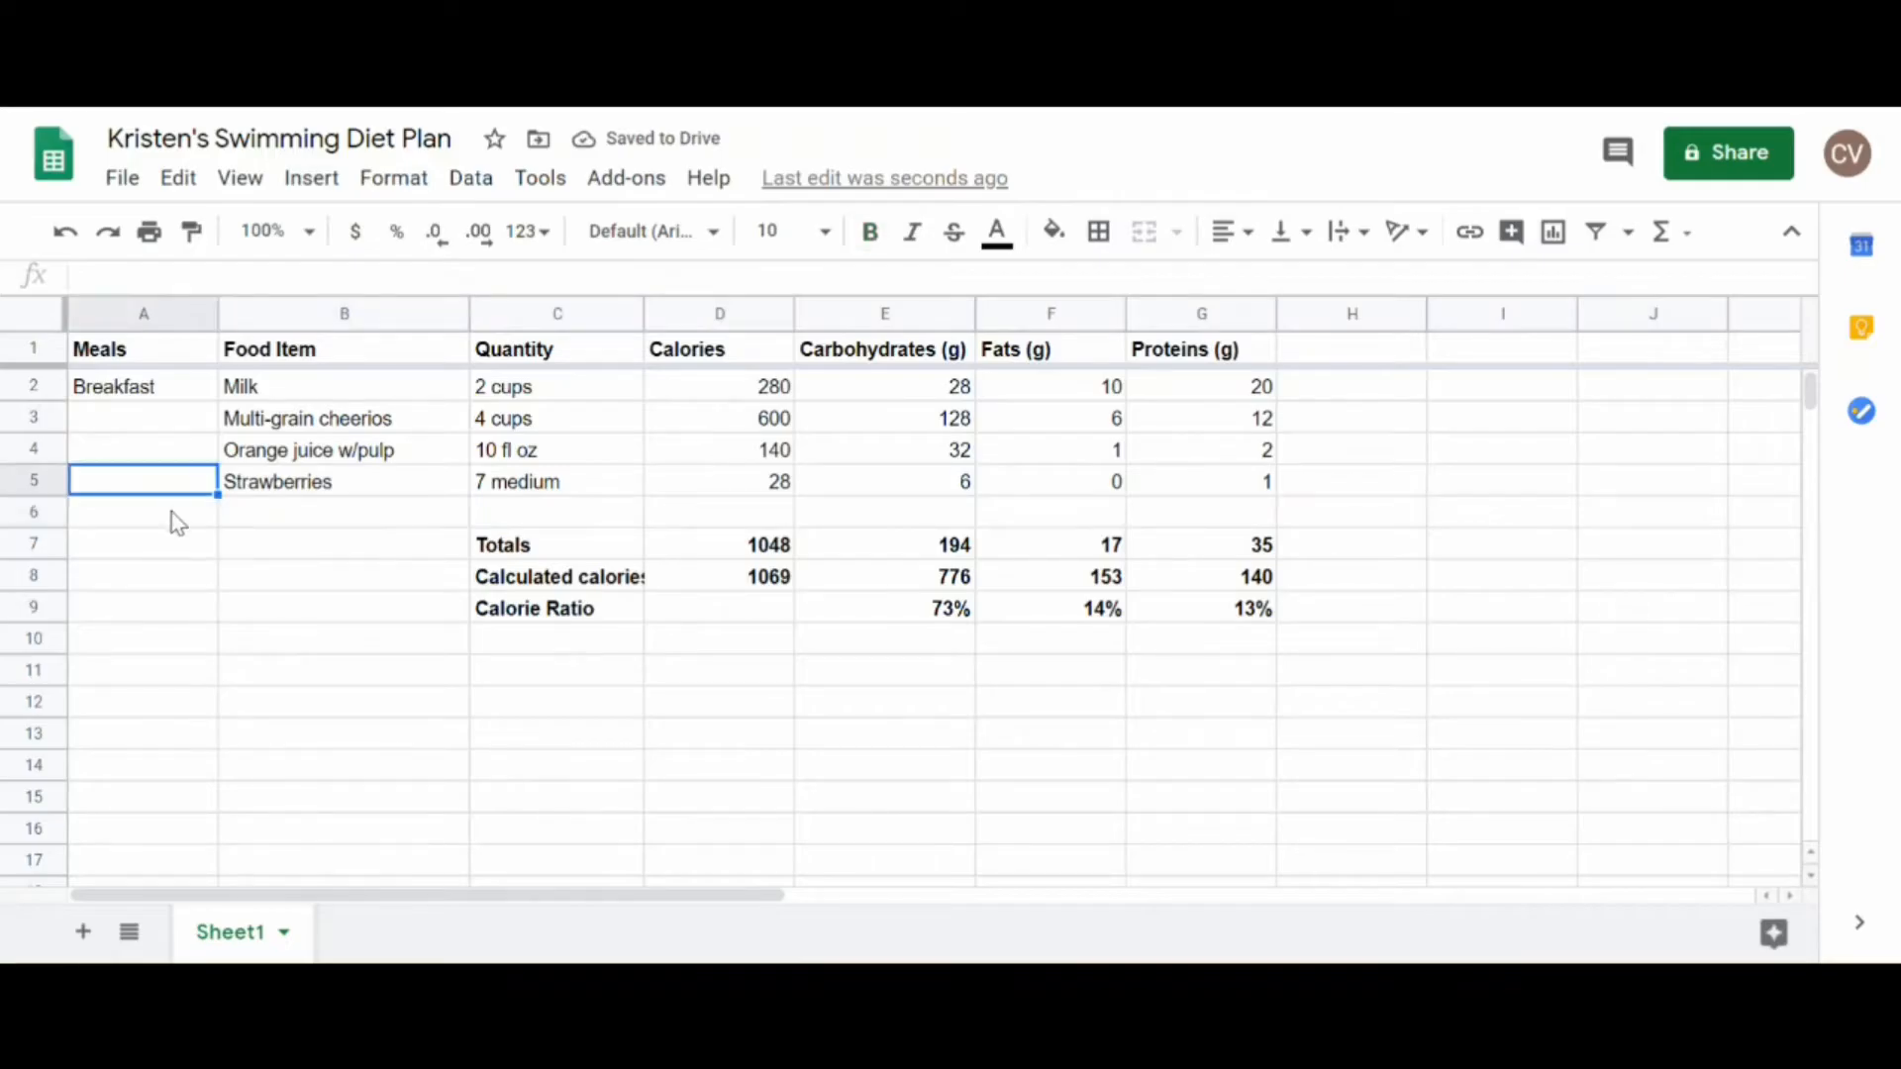
{"action": "left_click", "coordinate": [175, 521]}
{"action": "type", "text": "Snack"}
{"action": "key", "text": "Tab"}
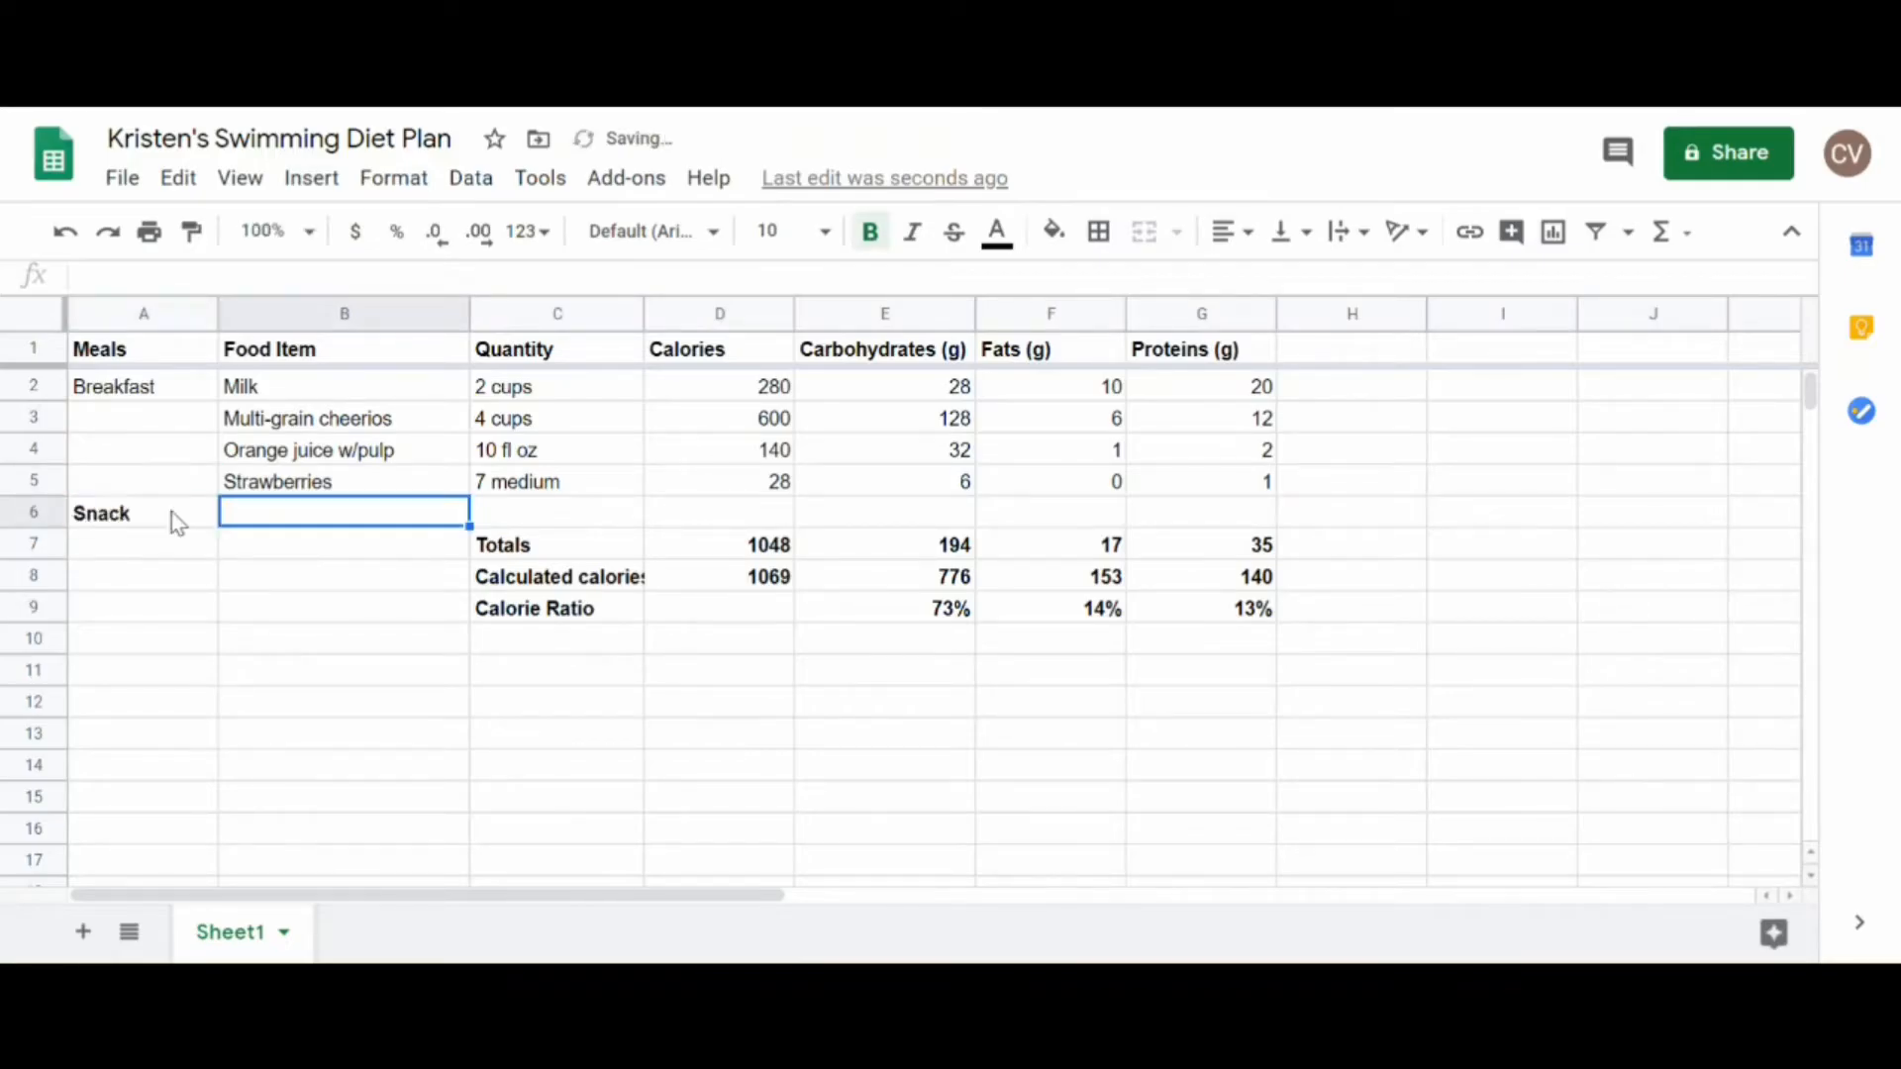
{"action": "type", "text": "Gr"}
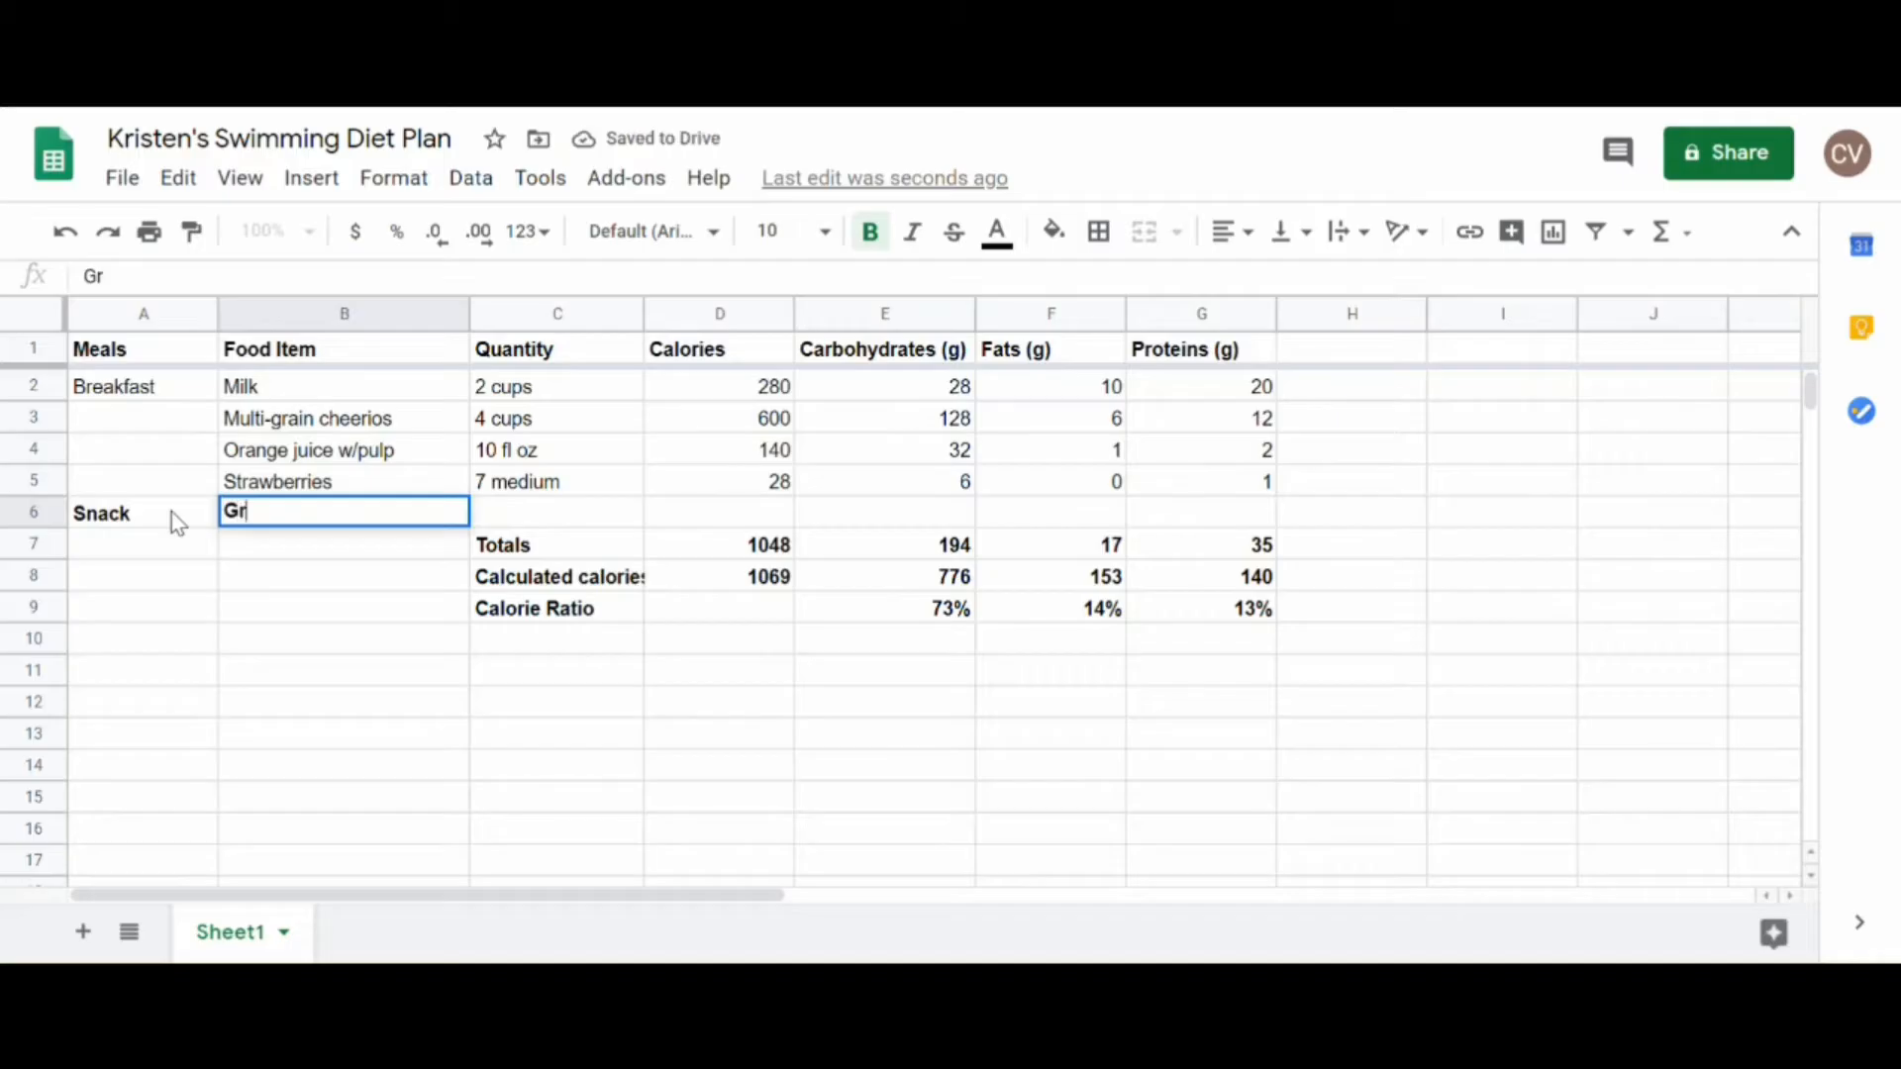
{"action": "type", "text": "anola bar"}
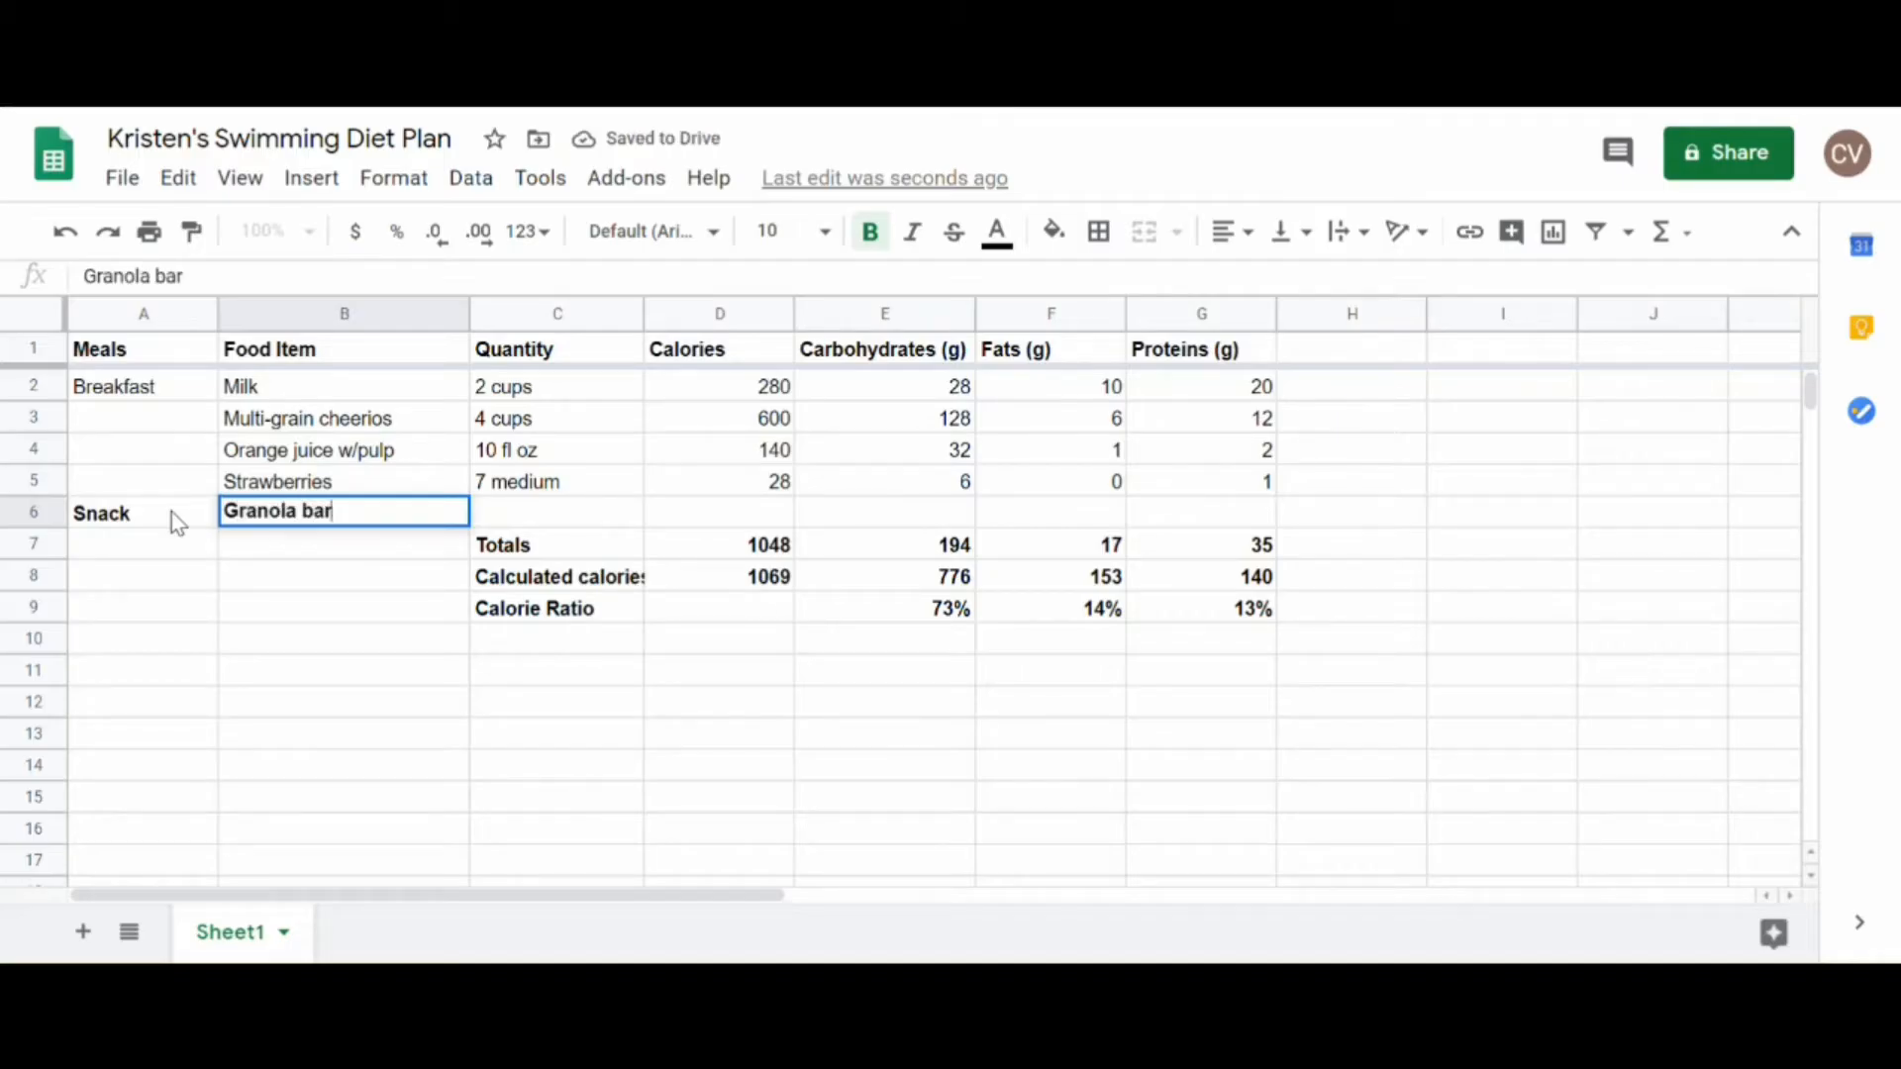
Step: Remove the bold formatting from the snack row, row 6
{"action": "left_click", "coordinate": [33, 513]}
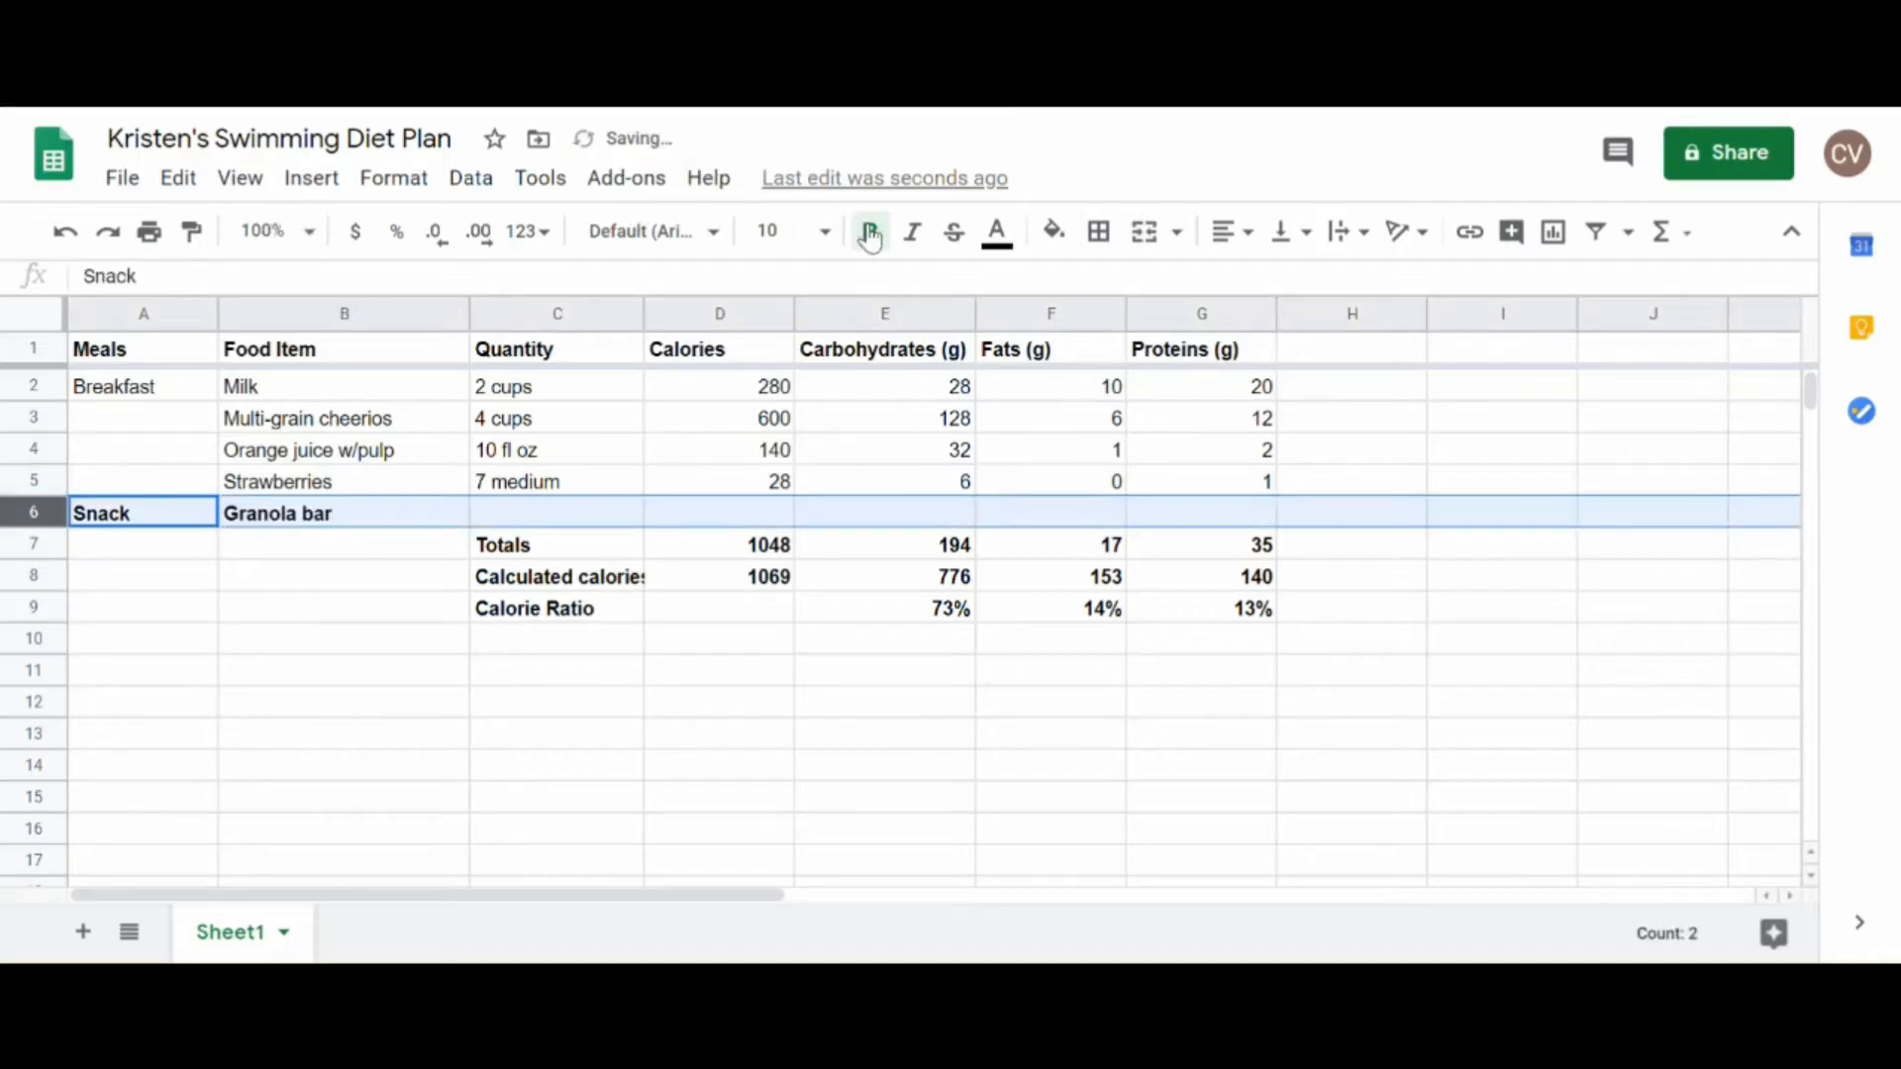
{"action": "left_click", "coordinate": [870, 231]}
{"action": "key", "text": "ctrl+c"}
Step: Fill in the granola bar's quantity as 1 bar, with 100 calories, 18 g carbohydrates, 3 g fats and 1 g proteins
{"action": "left_click", "coordinate": [554, 522]}
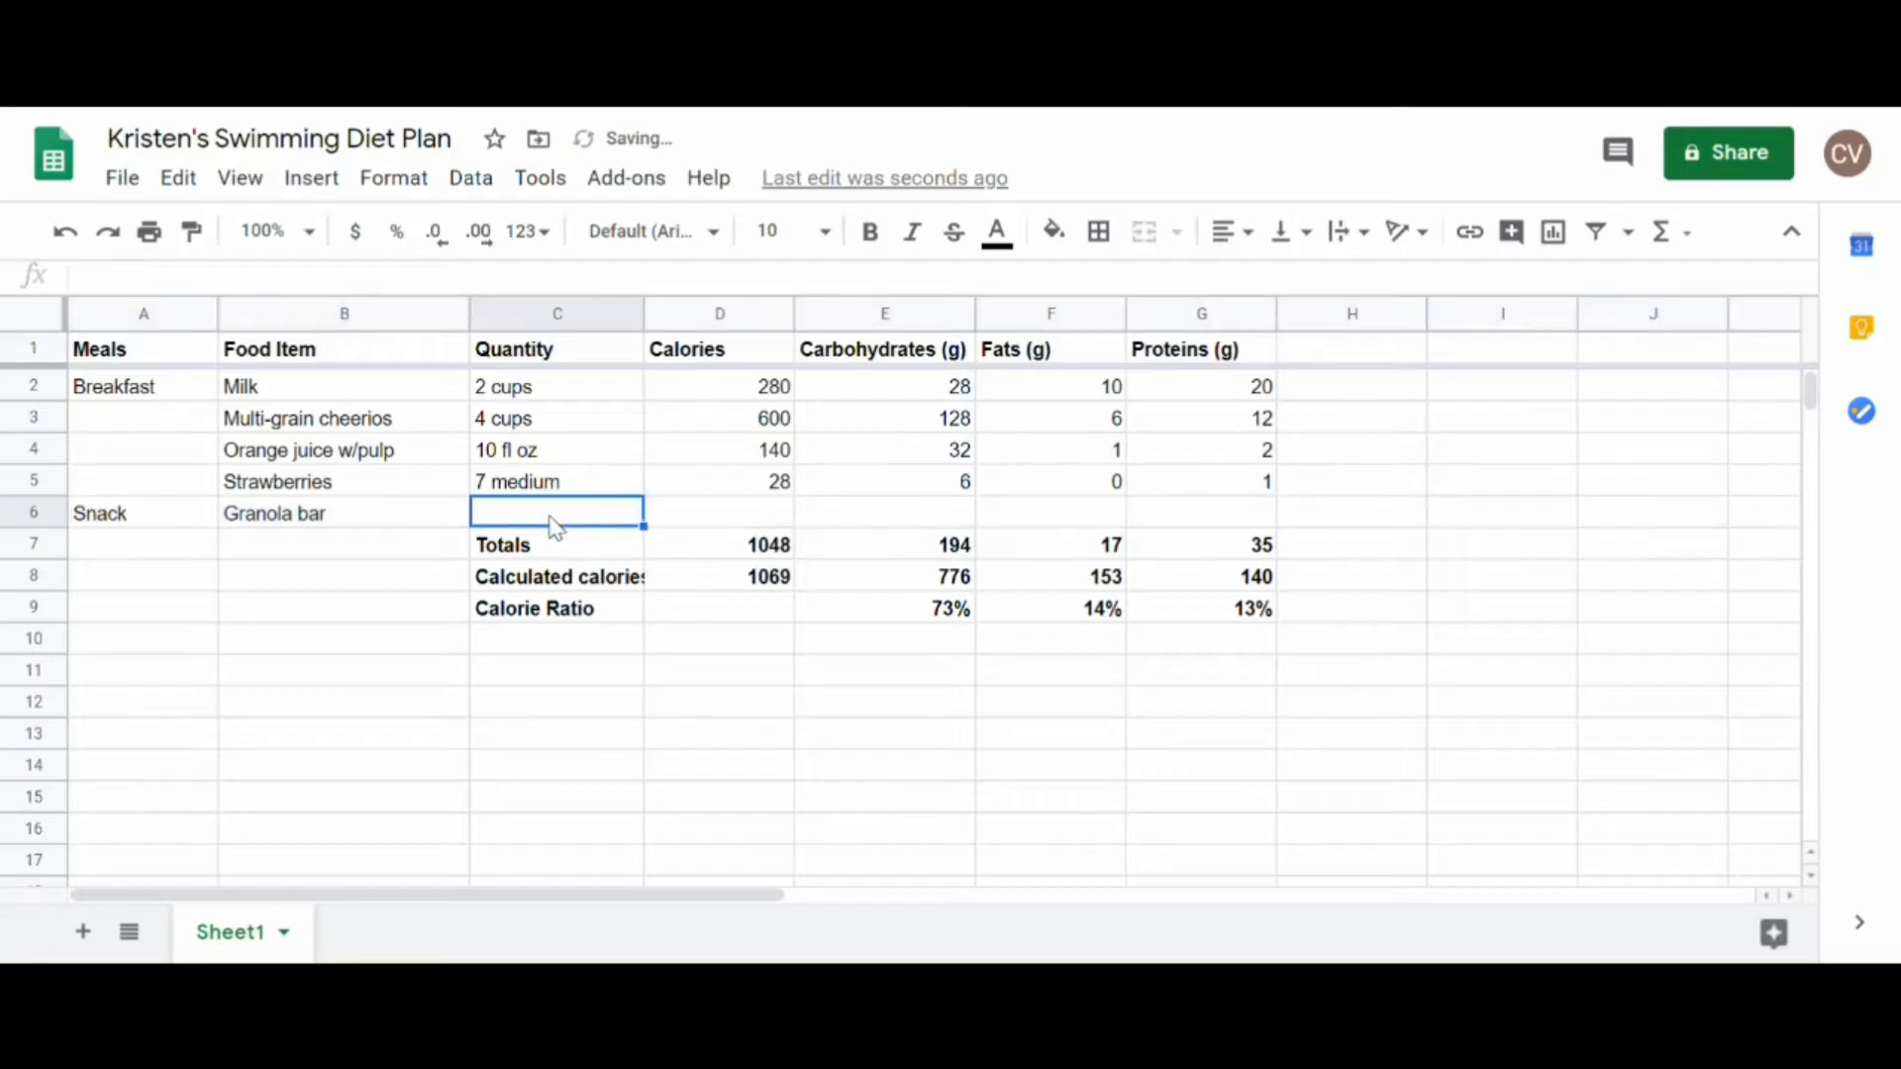
{"action": "type", "text": "1 bar"}
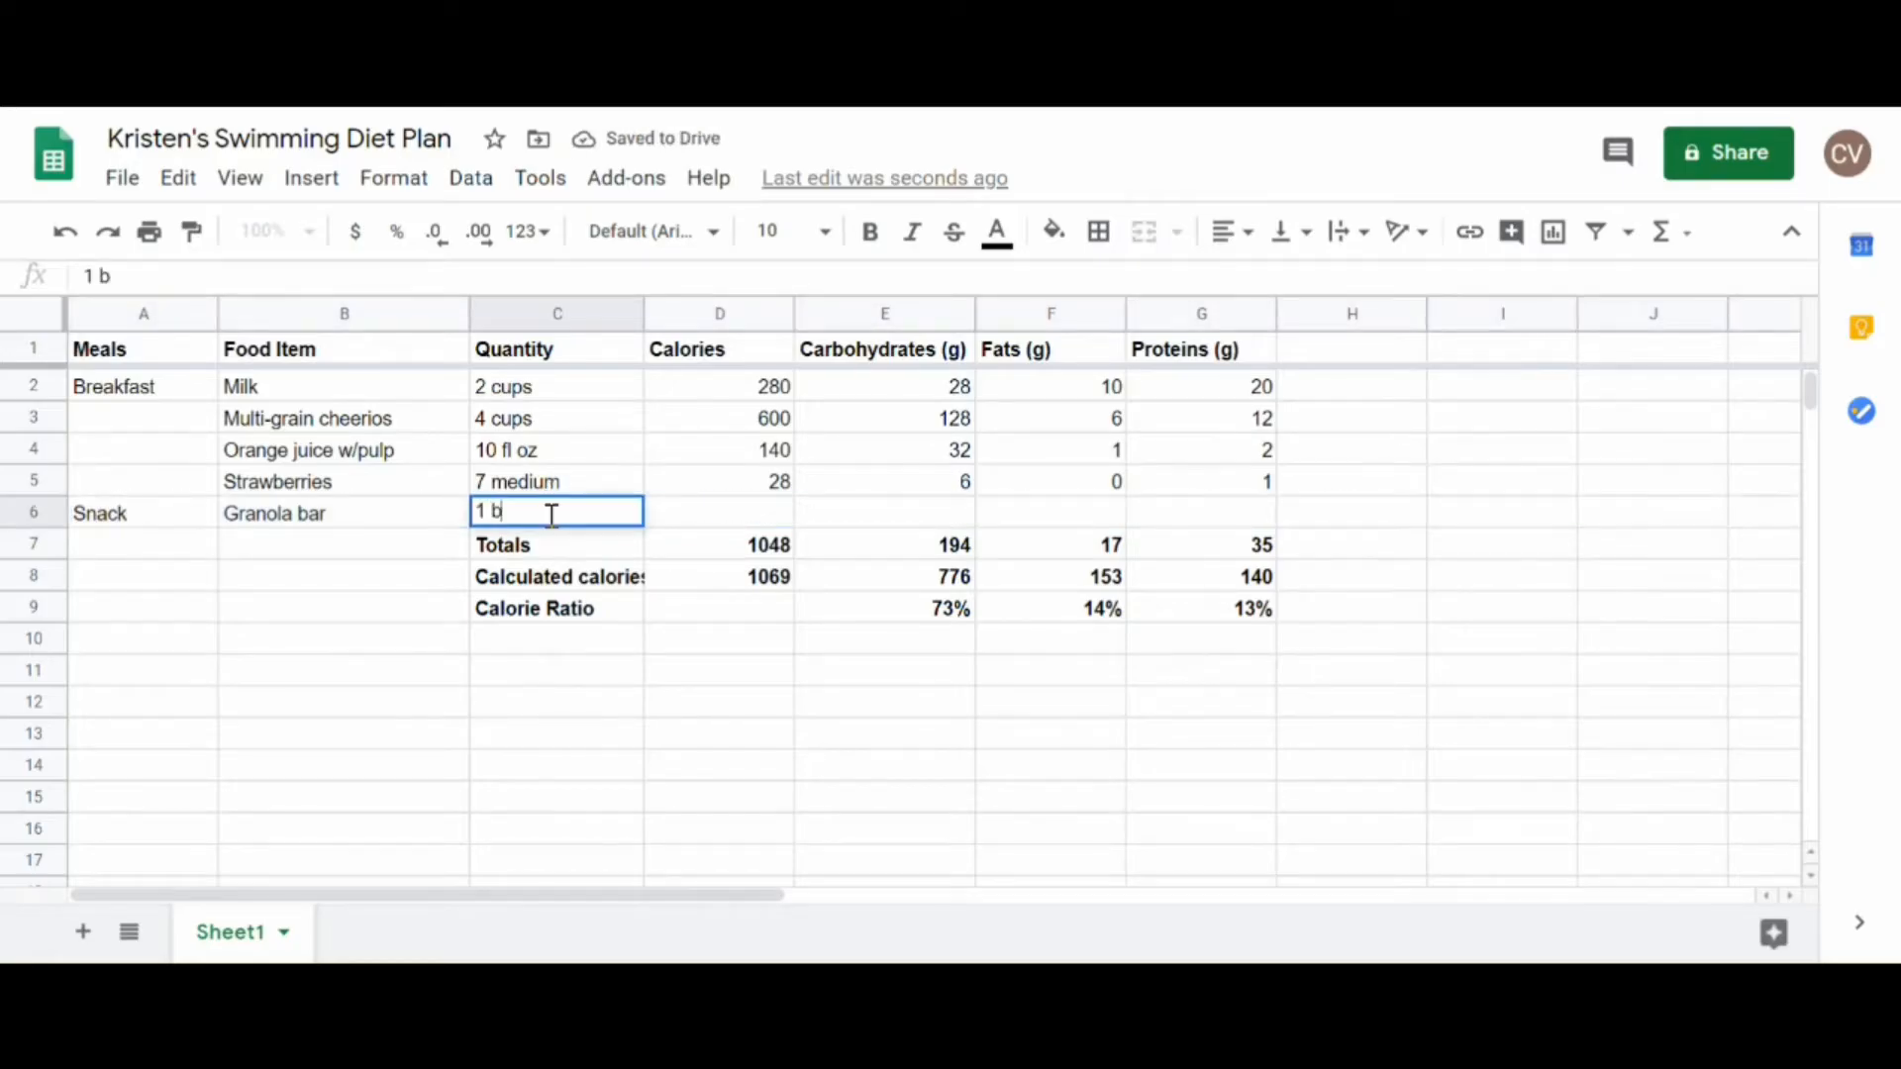
{"action": "key", "text": "Tab"}
{"action": "type", "text": "100"}
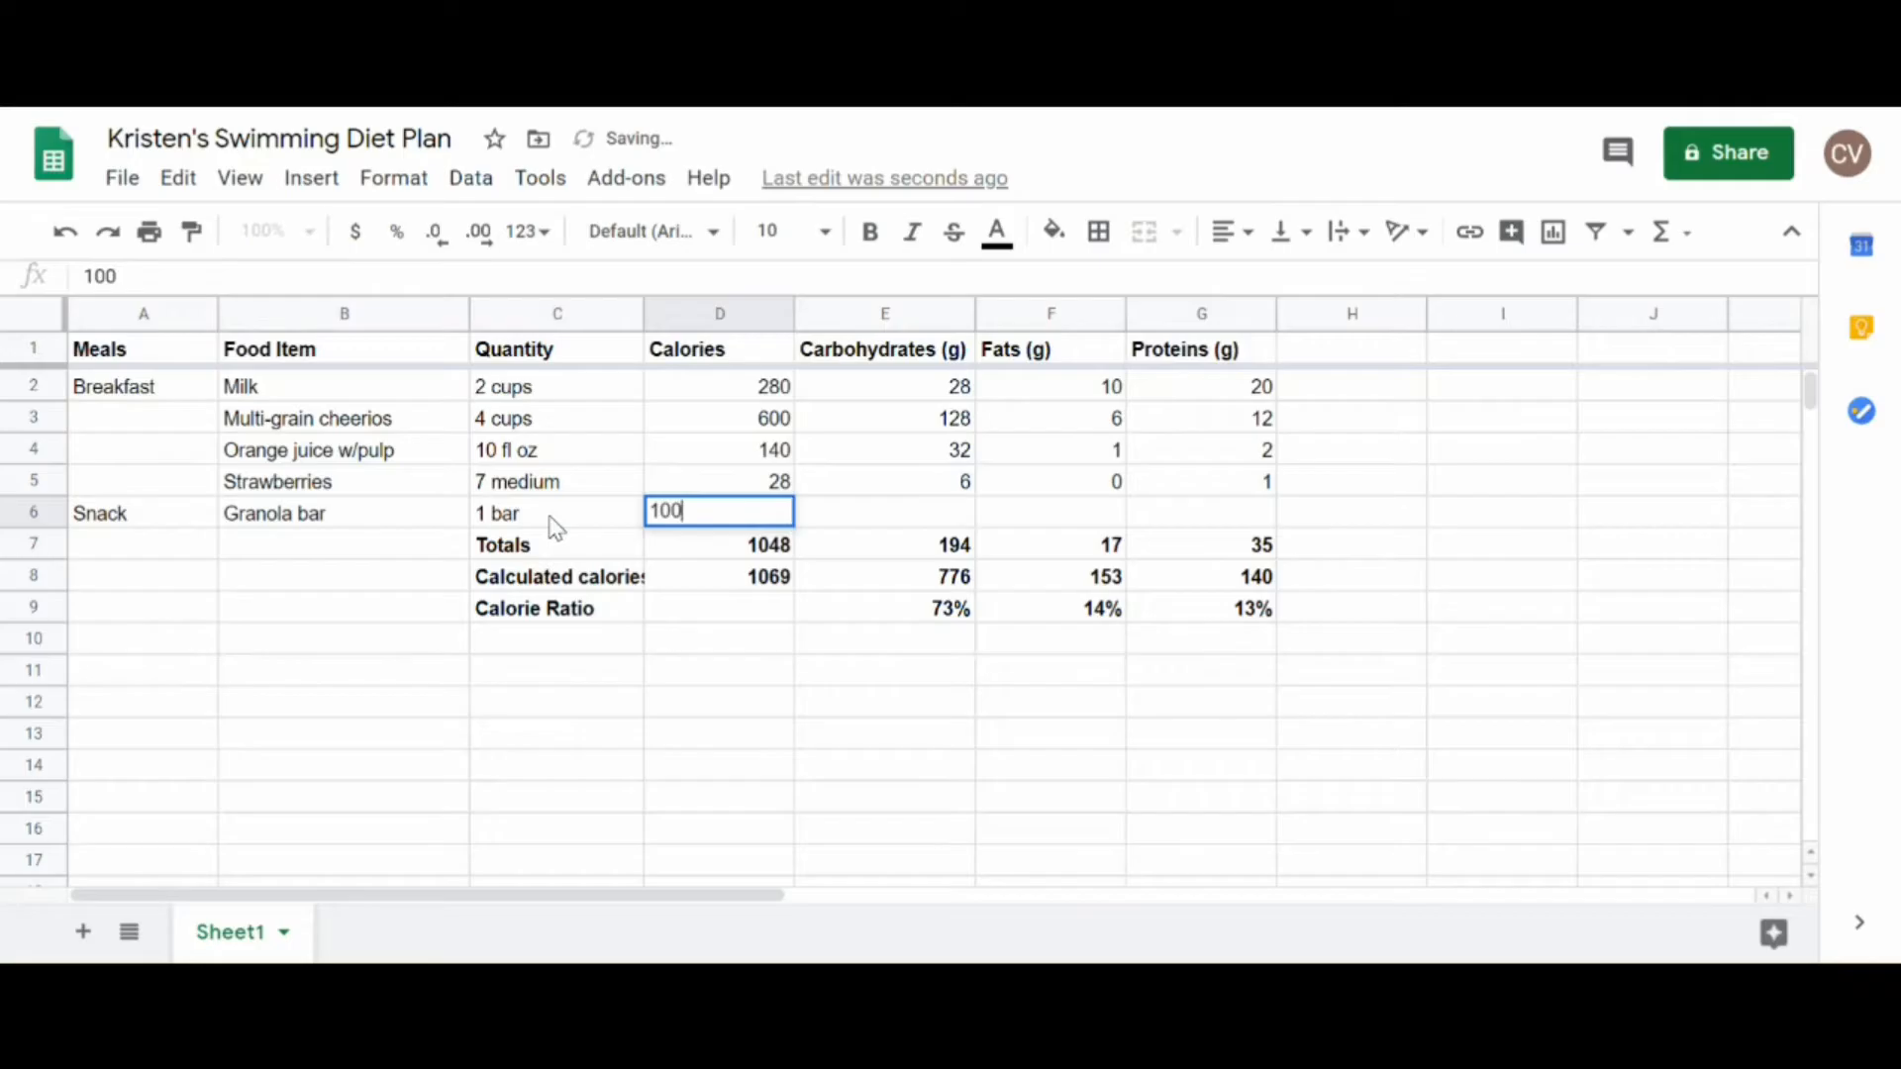
{"action": "key", "text": "Tab"}
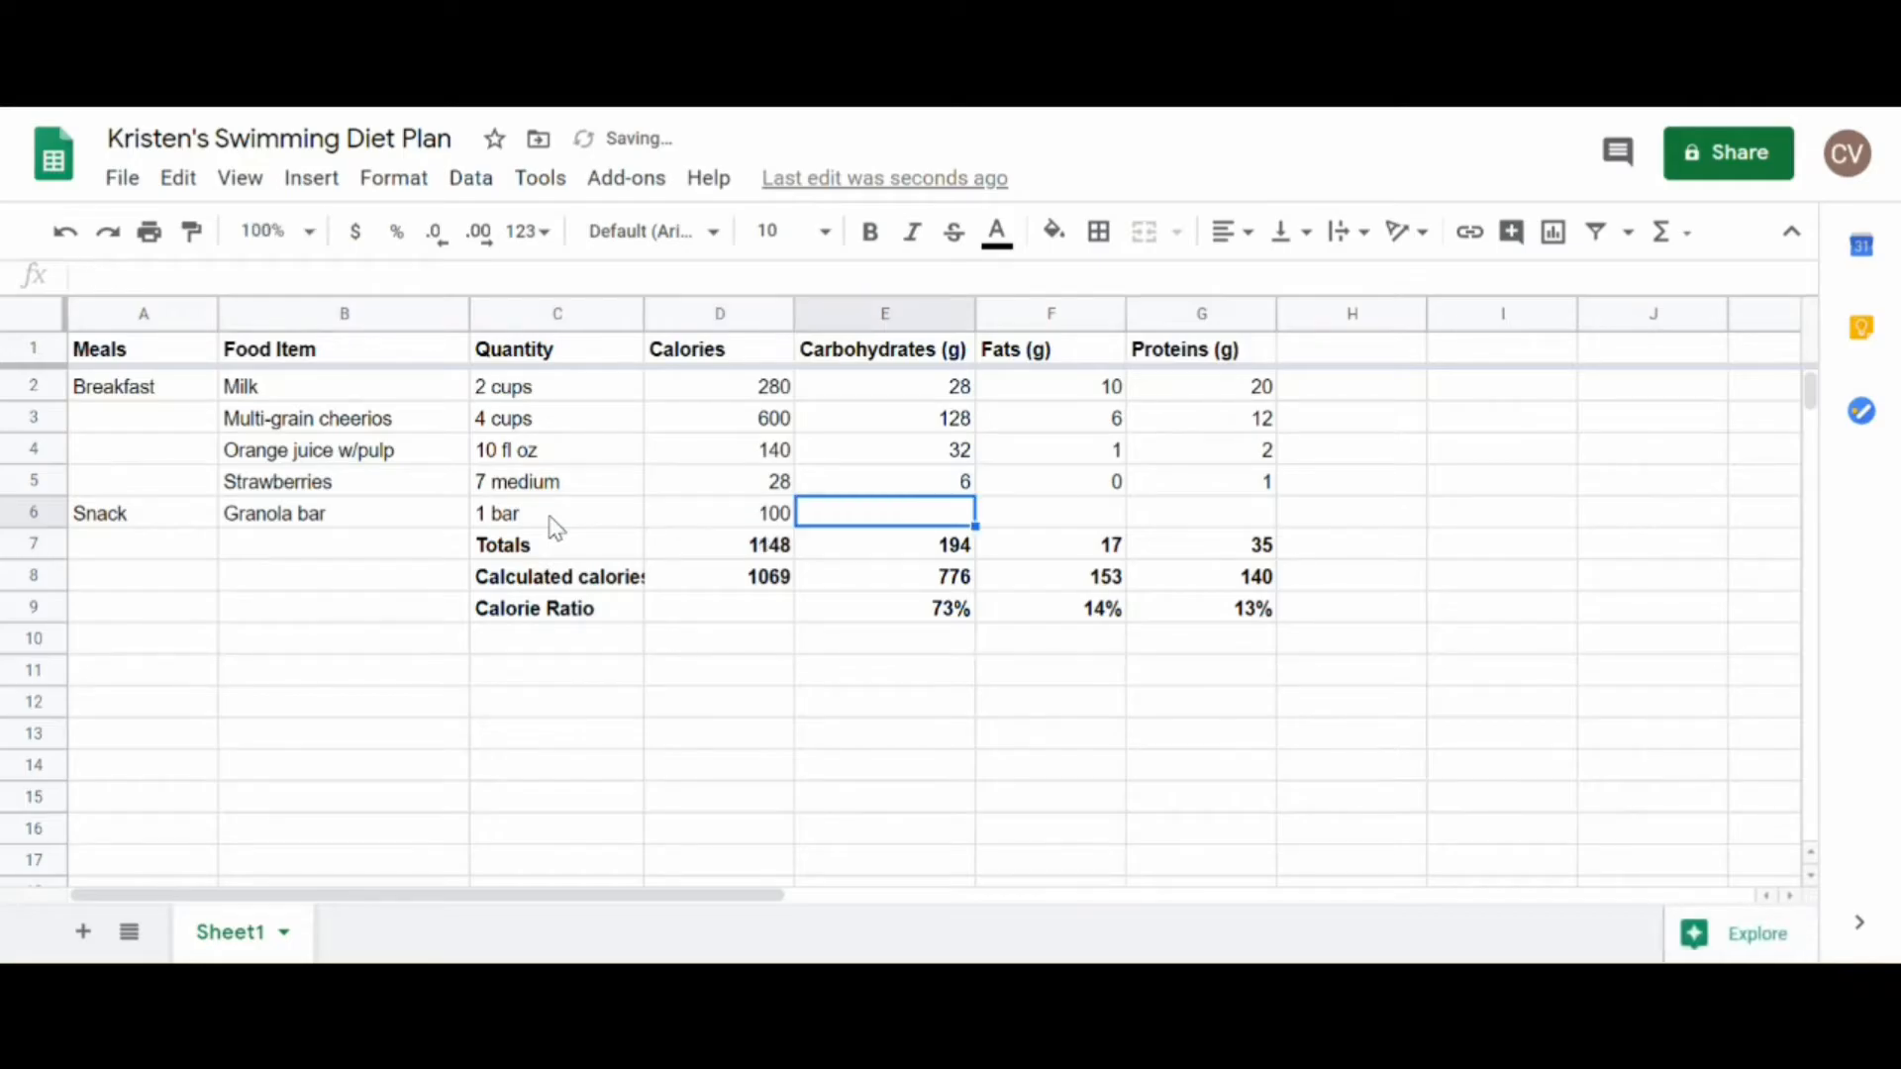
{"action": "type", "text": "18"}
{"action": "key", "text": "Tab"}
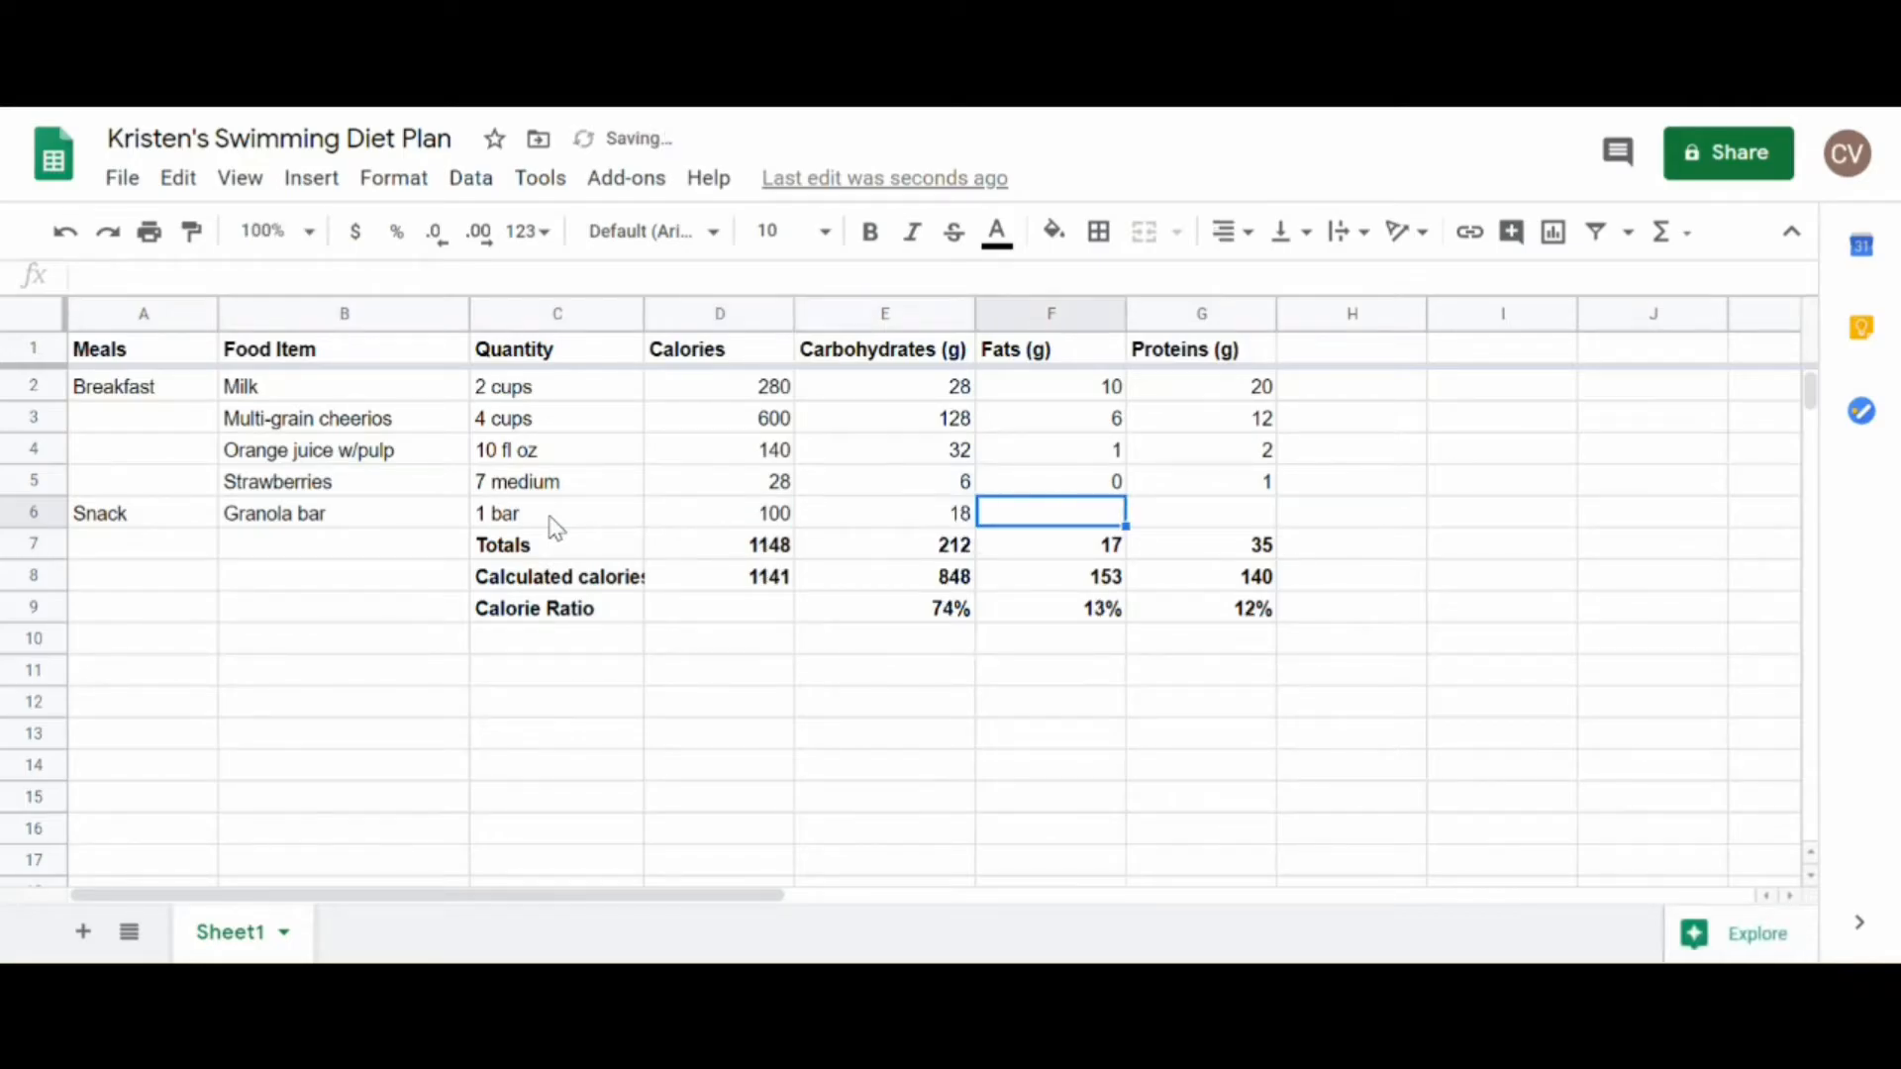
{"action": "type", "text": "3"}
{"action": "key", "text": "Tab"}
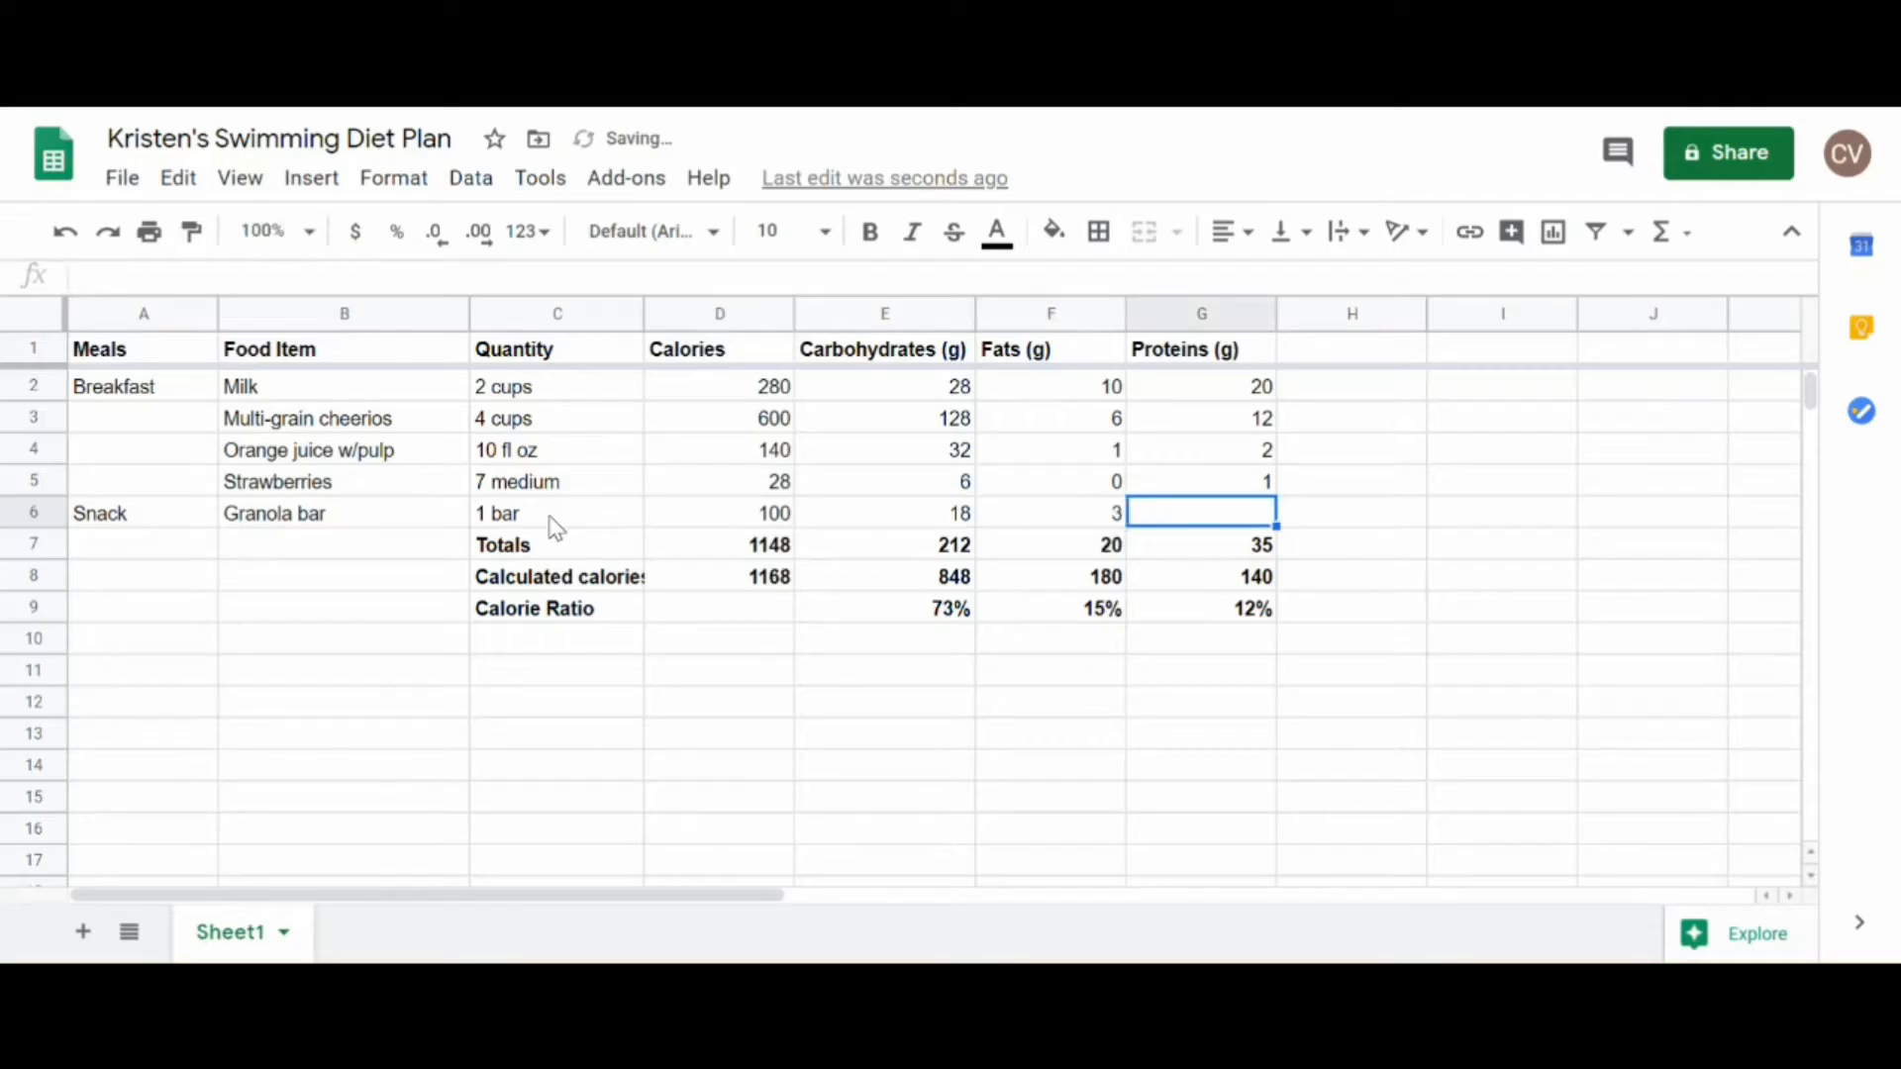
{"action": "type", "text": "1"}
{"action": "key", "text": "Return"}
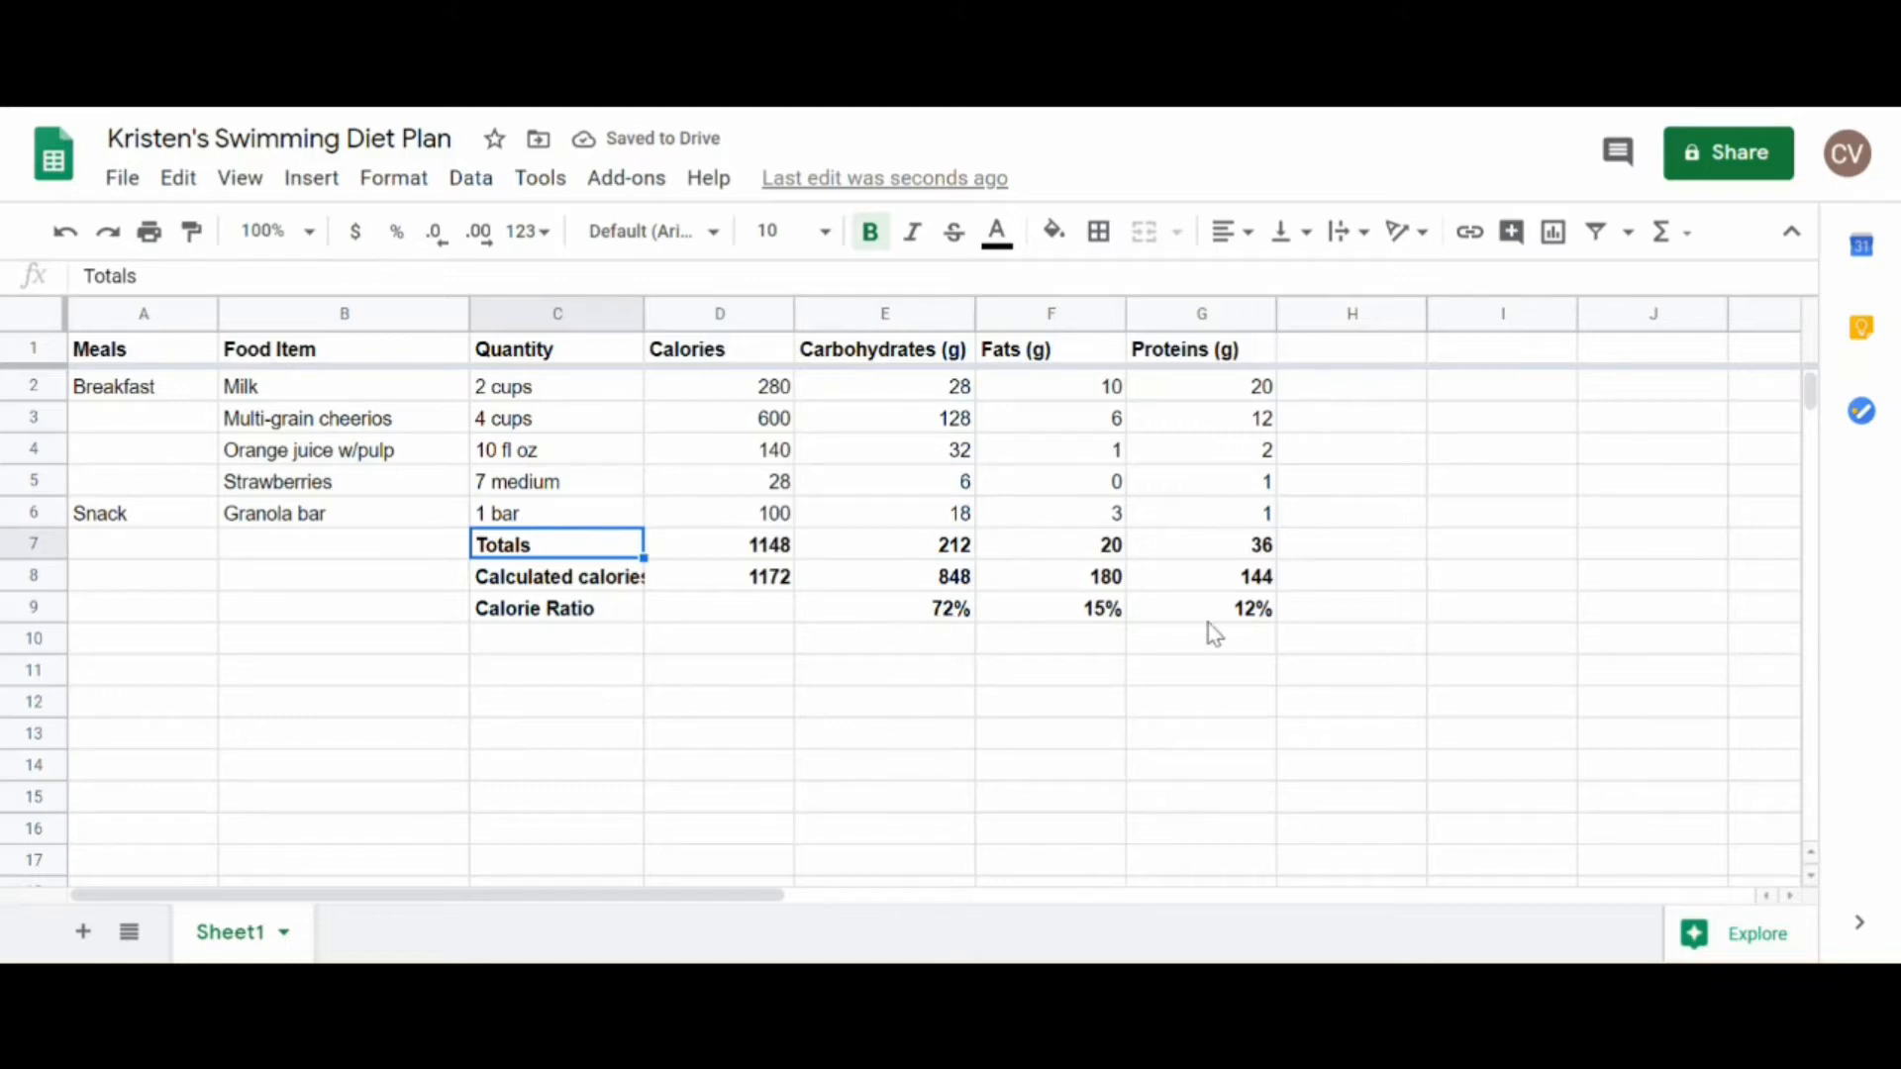
Step: Check the carbohydrate total's formula in E7 and insert an empty row below the granola bar row
{"action": "double_click", "coordinate": [947, 546]}
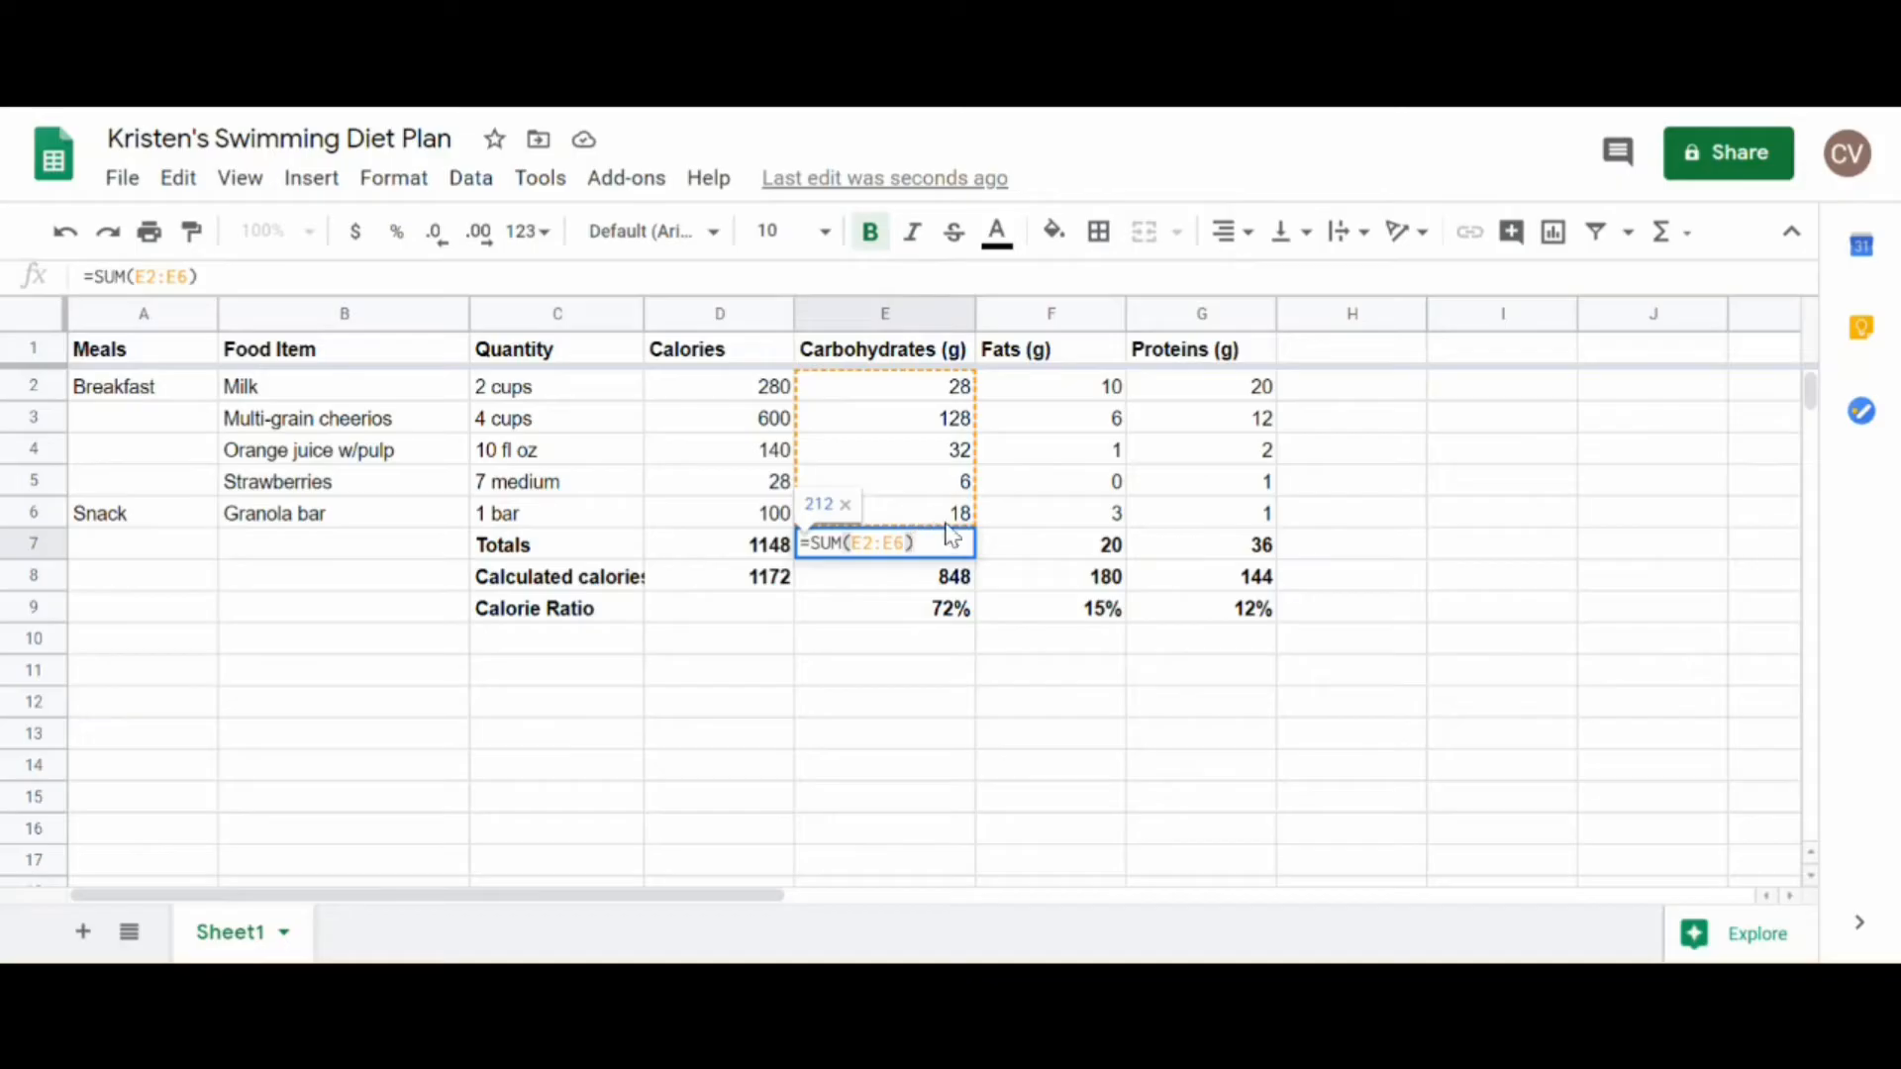
{"action": "left_click", "coordinate": [418, 561]}
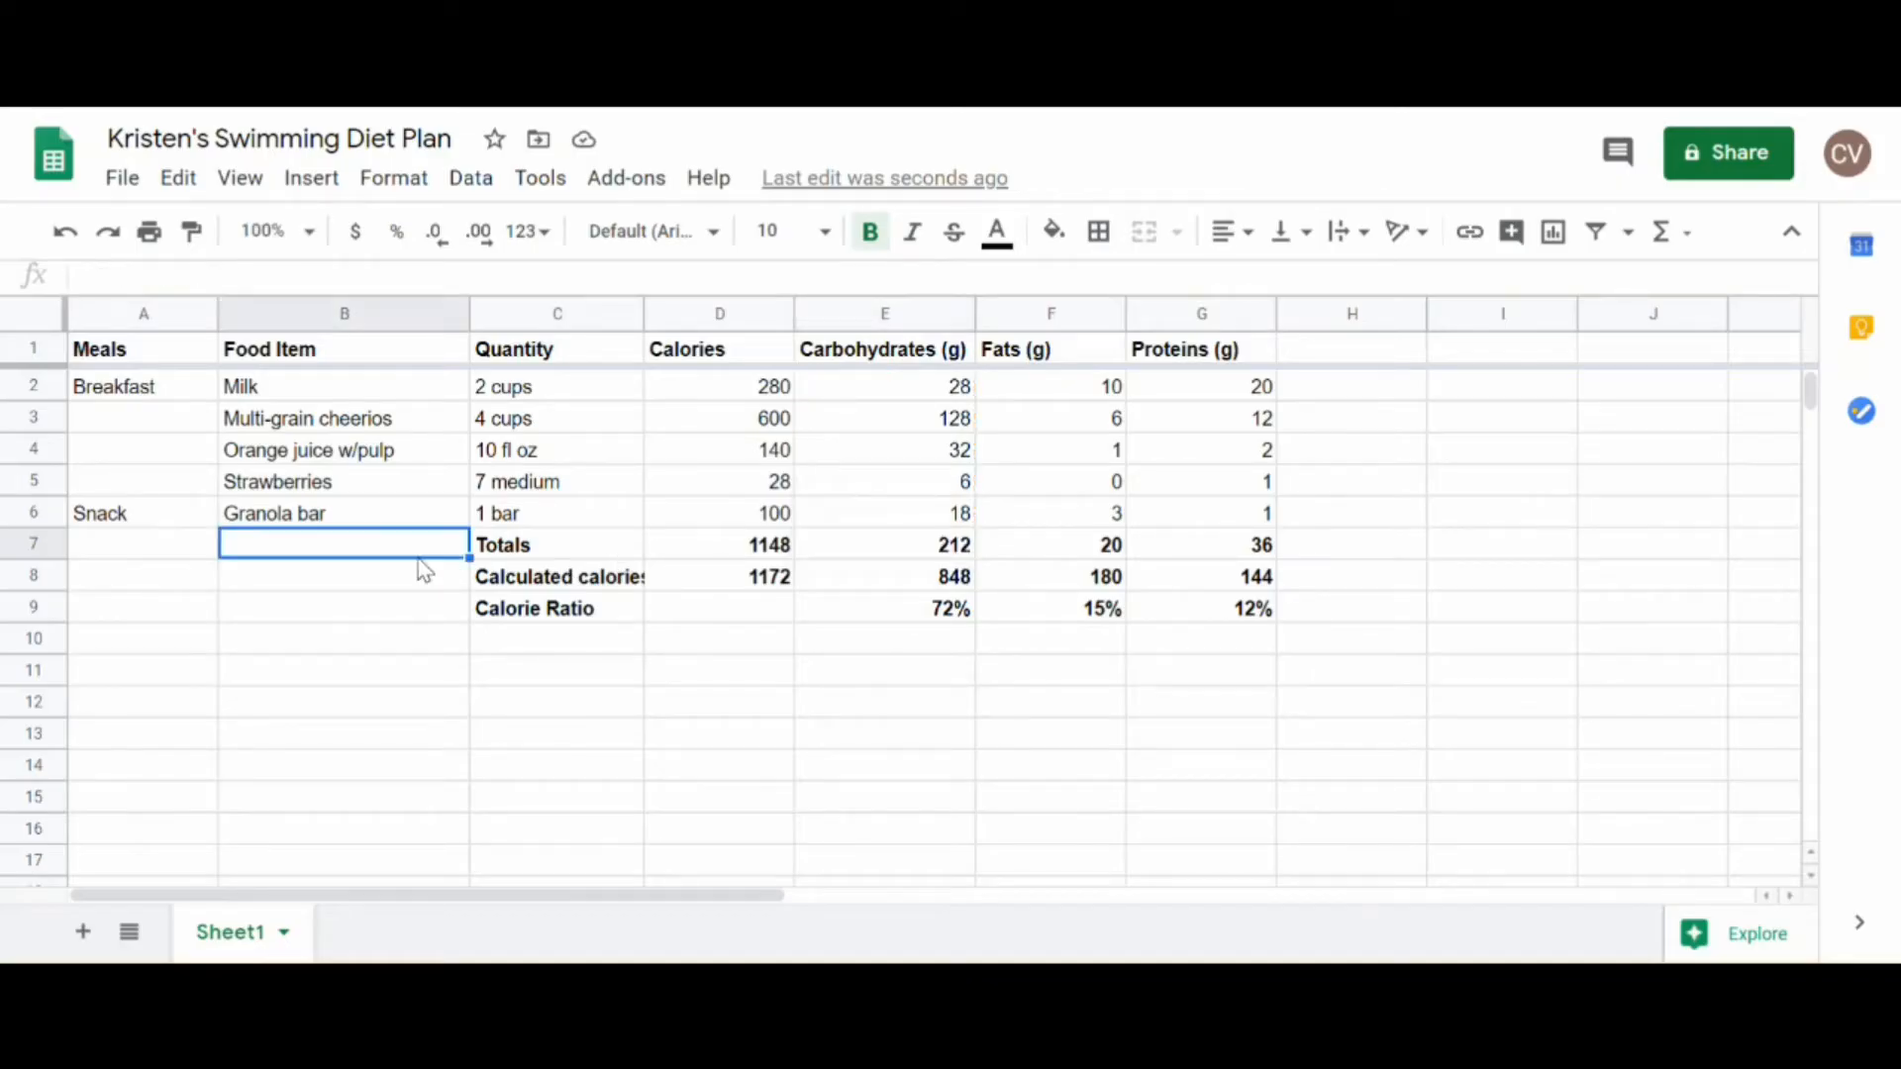
{"action": "left_click", "coordinate": [22, 513]}
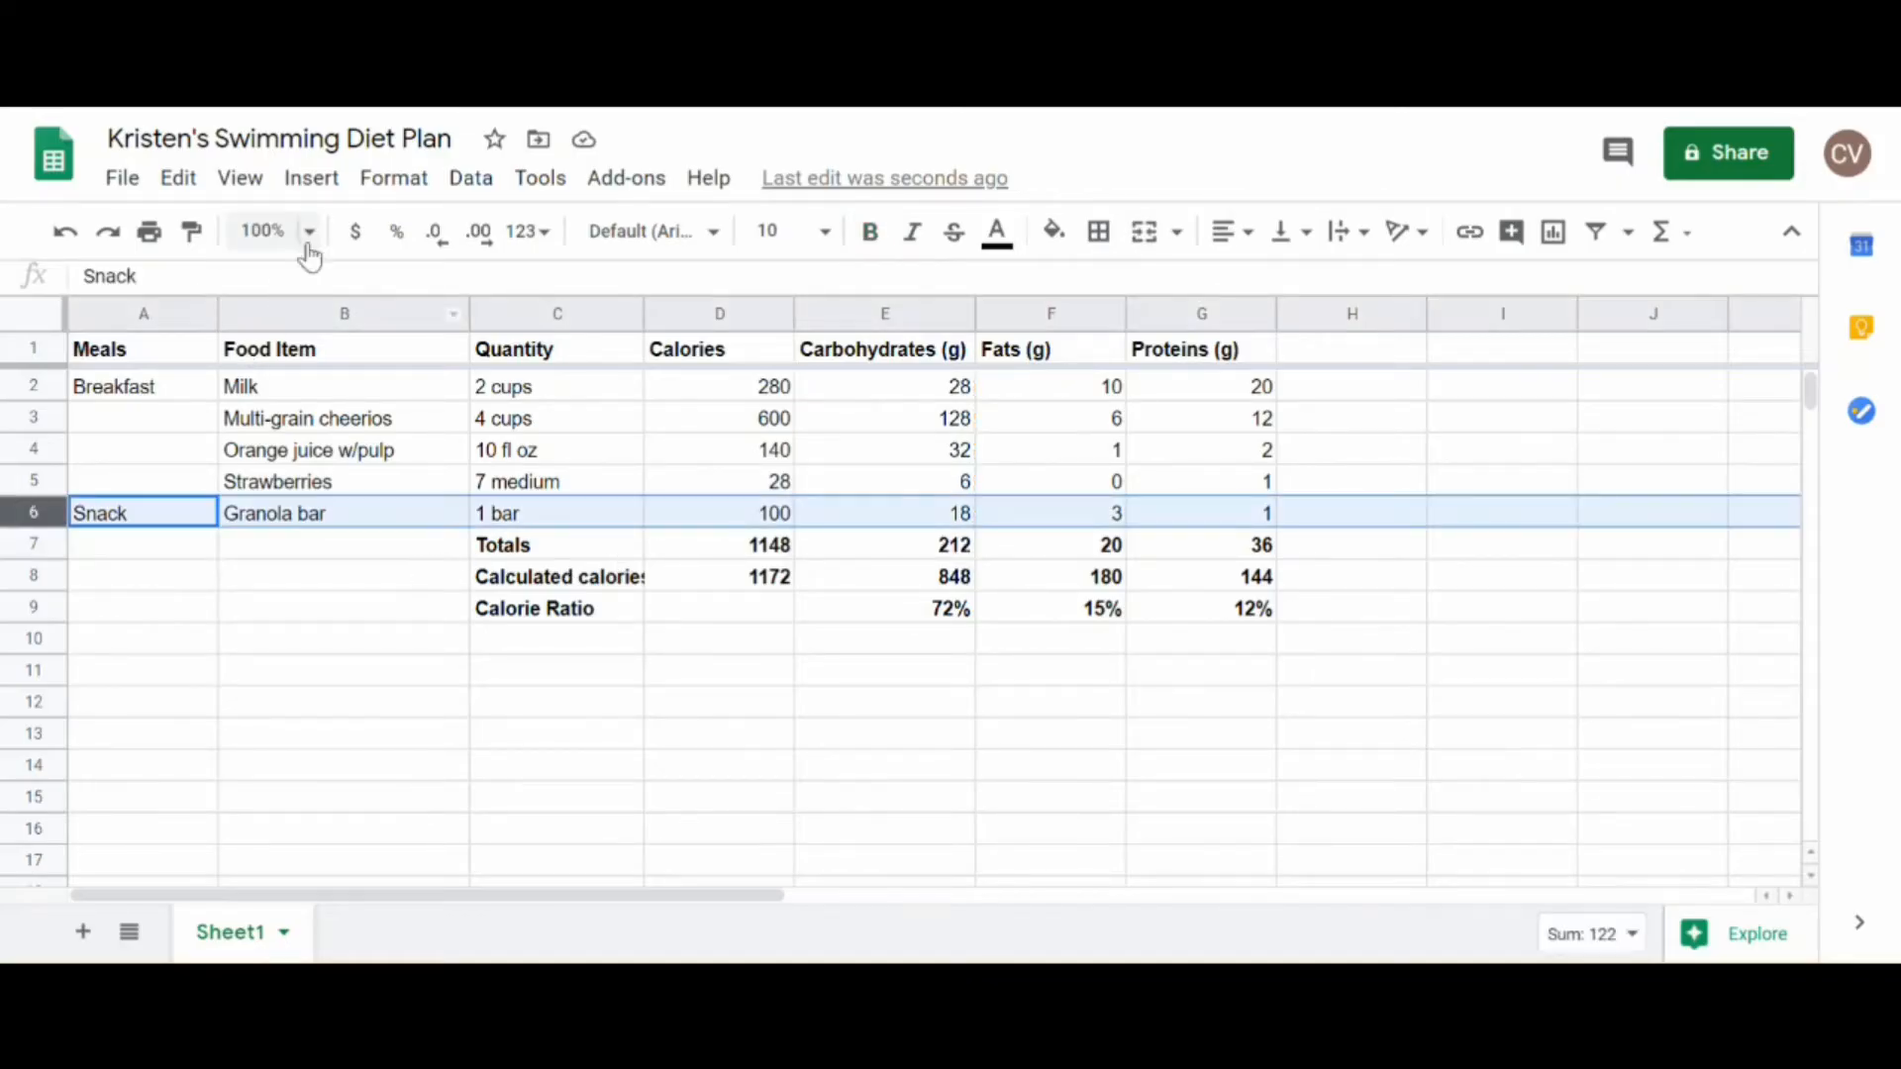
{"action": "left_click", "coordinate": [323, 194]}
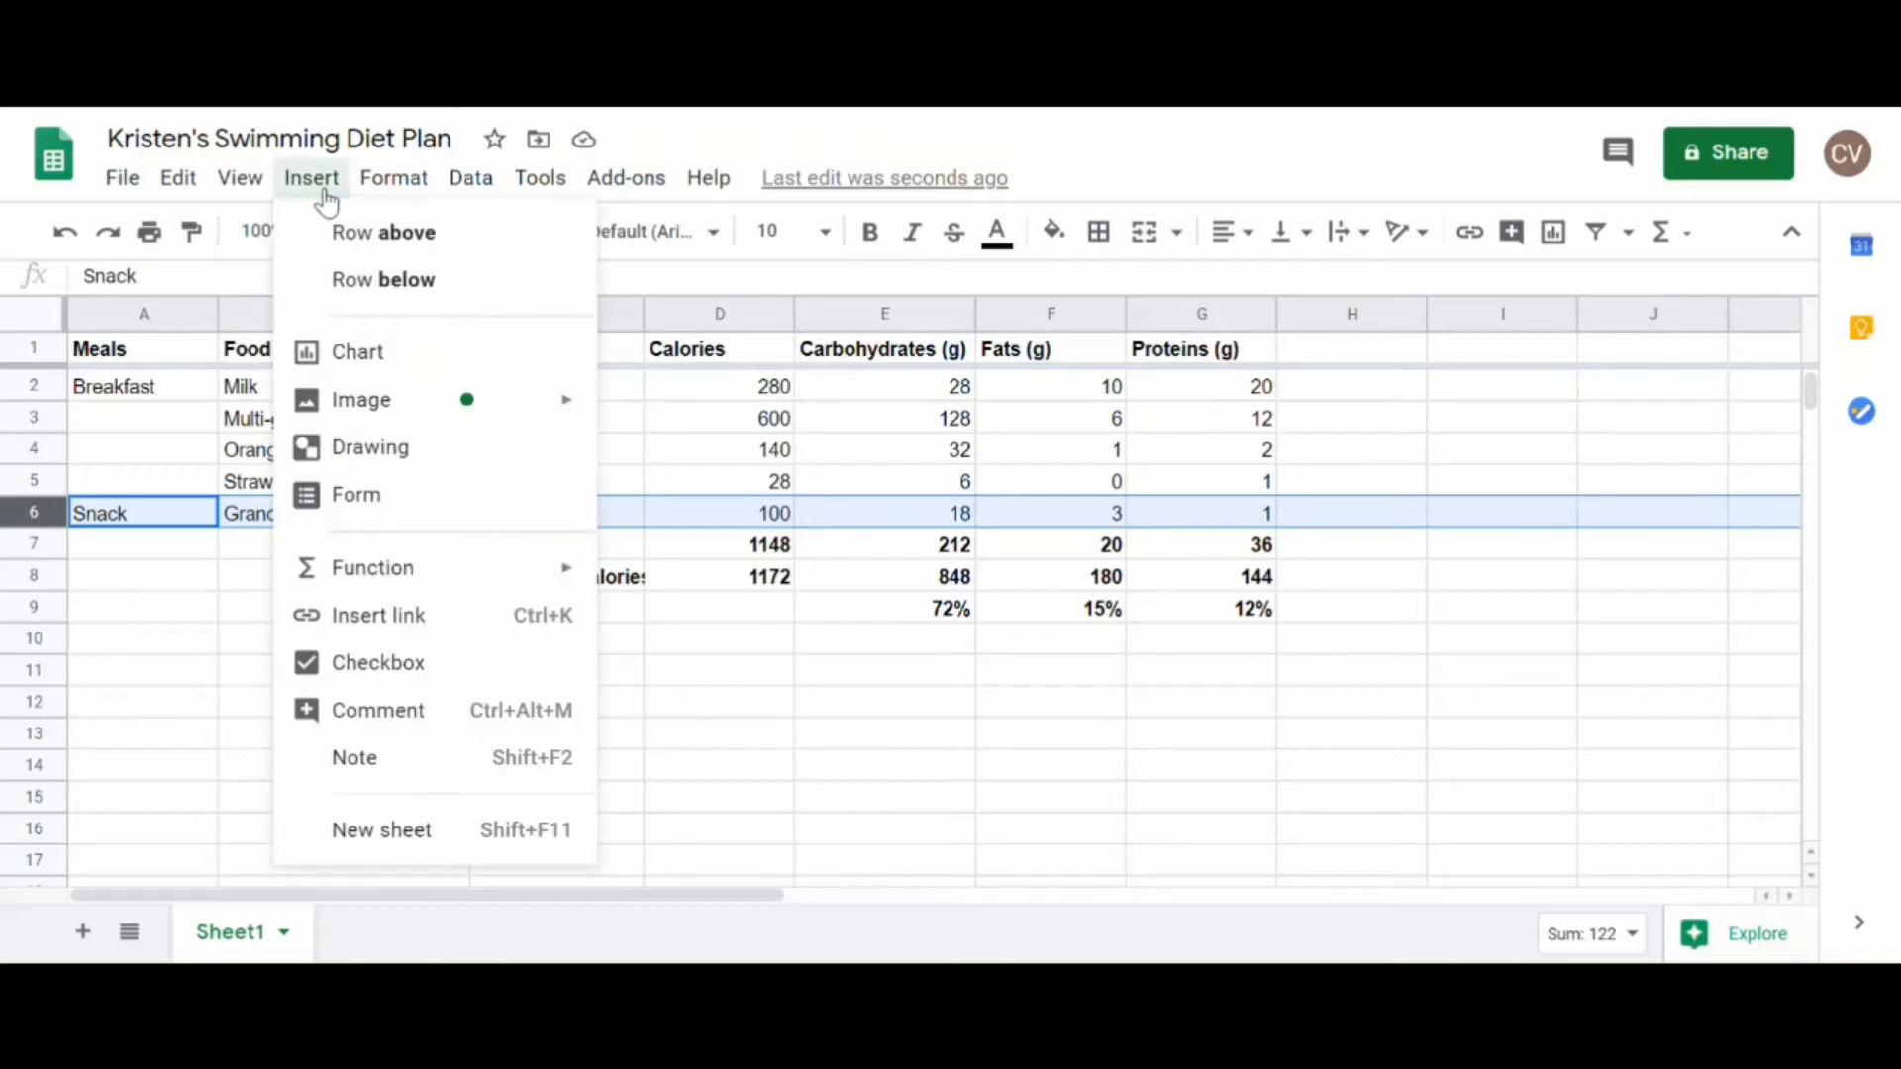
{"action": "left_click", "coordinate": [331, 281]}
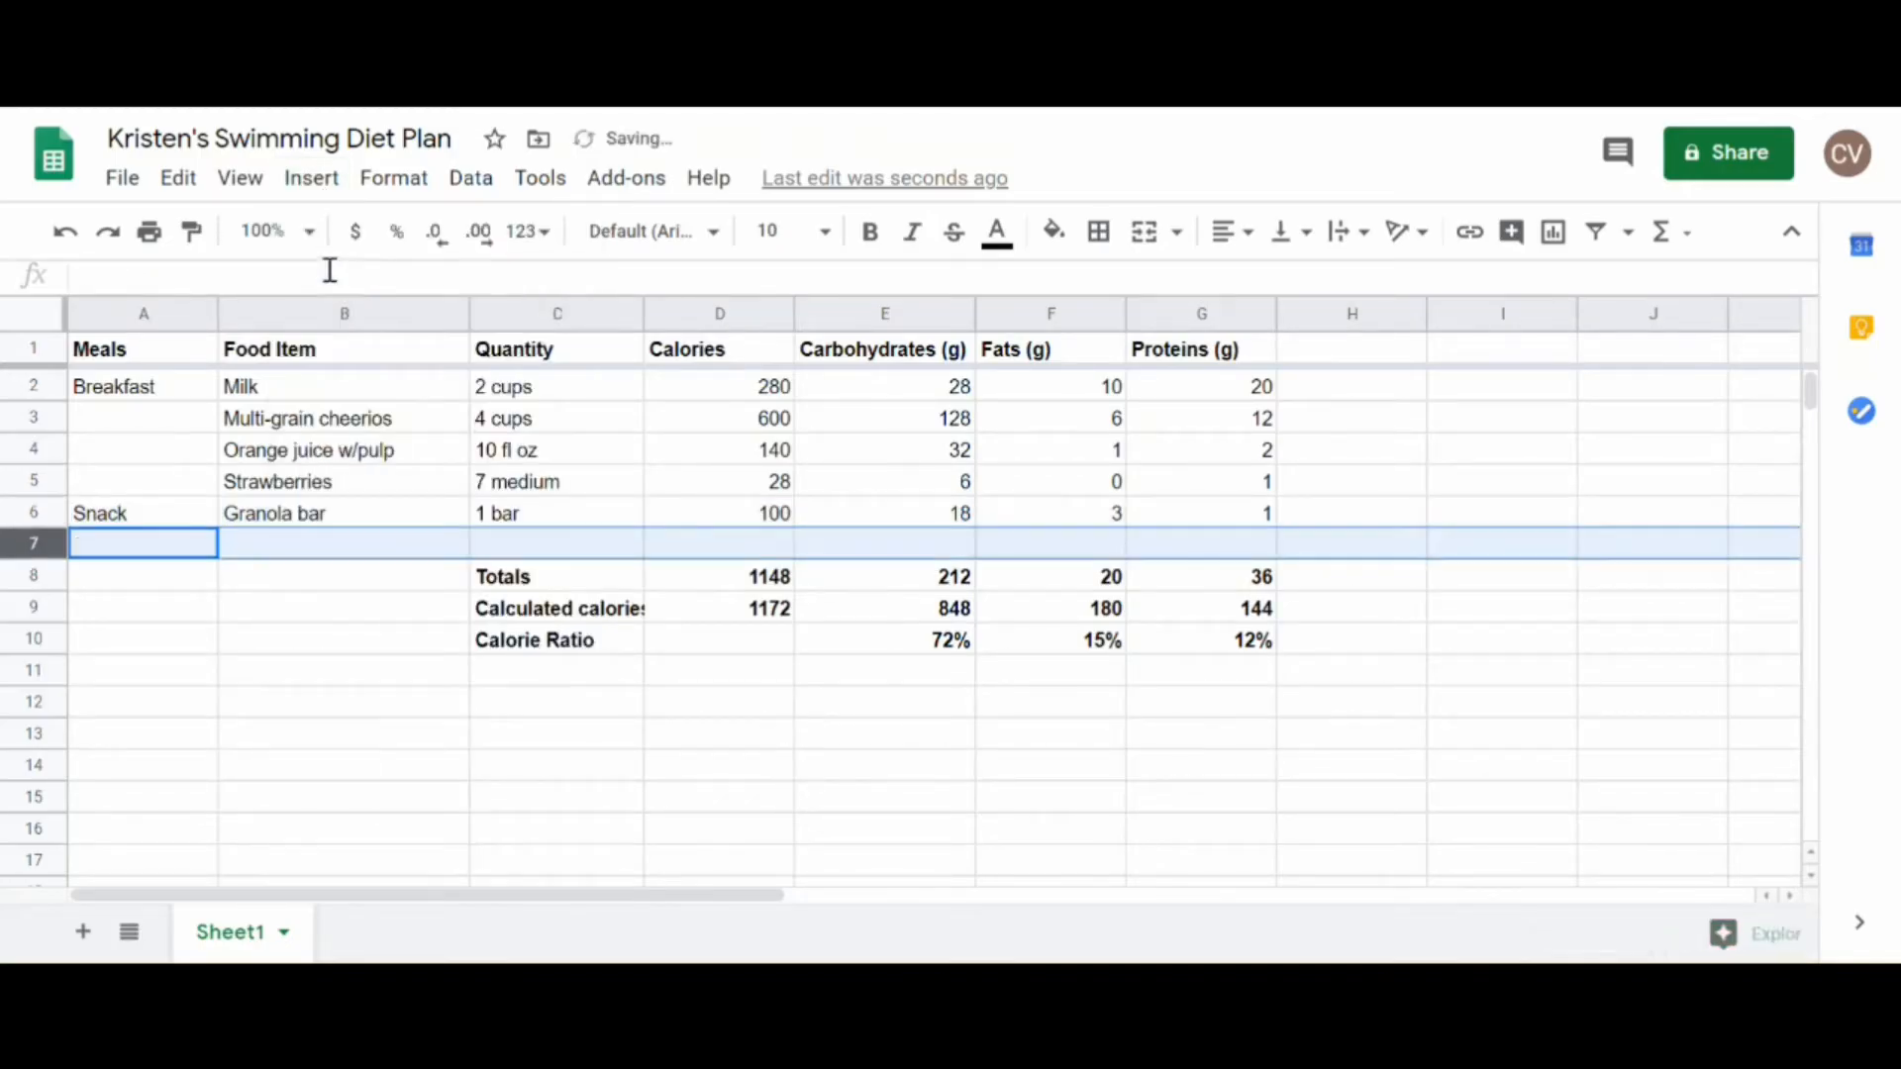
Step: Enter 33 calories in D7 and 12 g carbohydrates in E7 of the new row
{"action": "left_click", "coordinate": [744, 579]}
{"action": "left_click", "coordinate": [432, 557]}
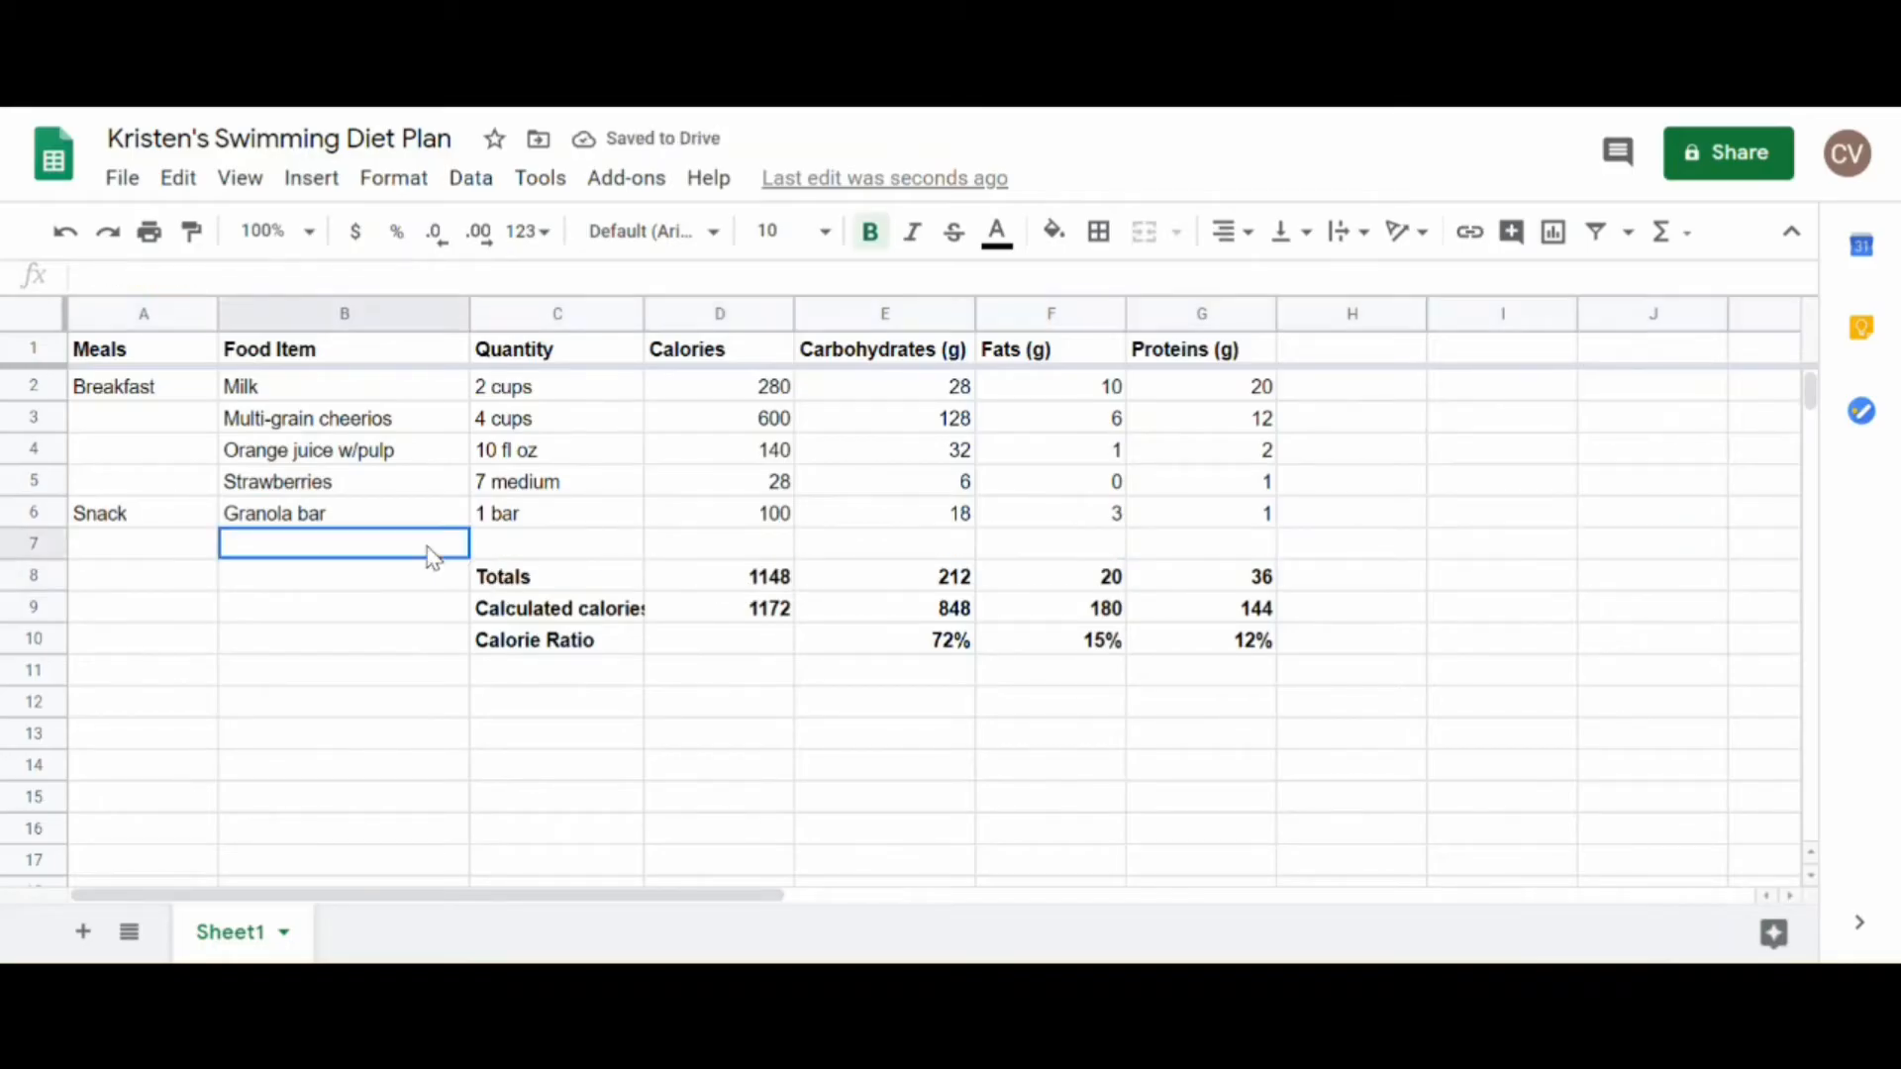
{"action": "left_click", "coordinate": [699, 547]}
{"action": "type", "text": "33"}
{"action": "key", "text": "Tab"}
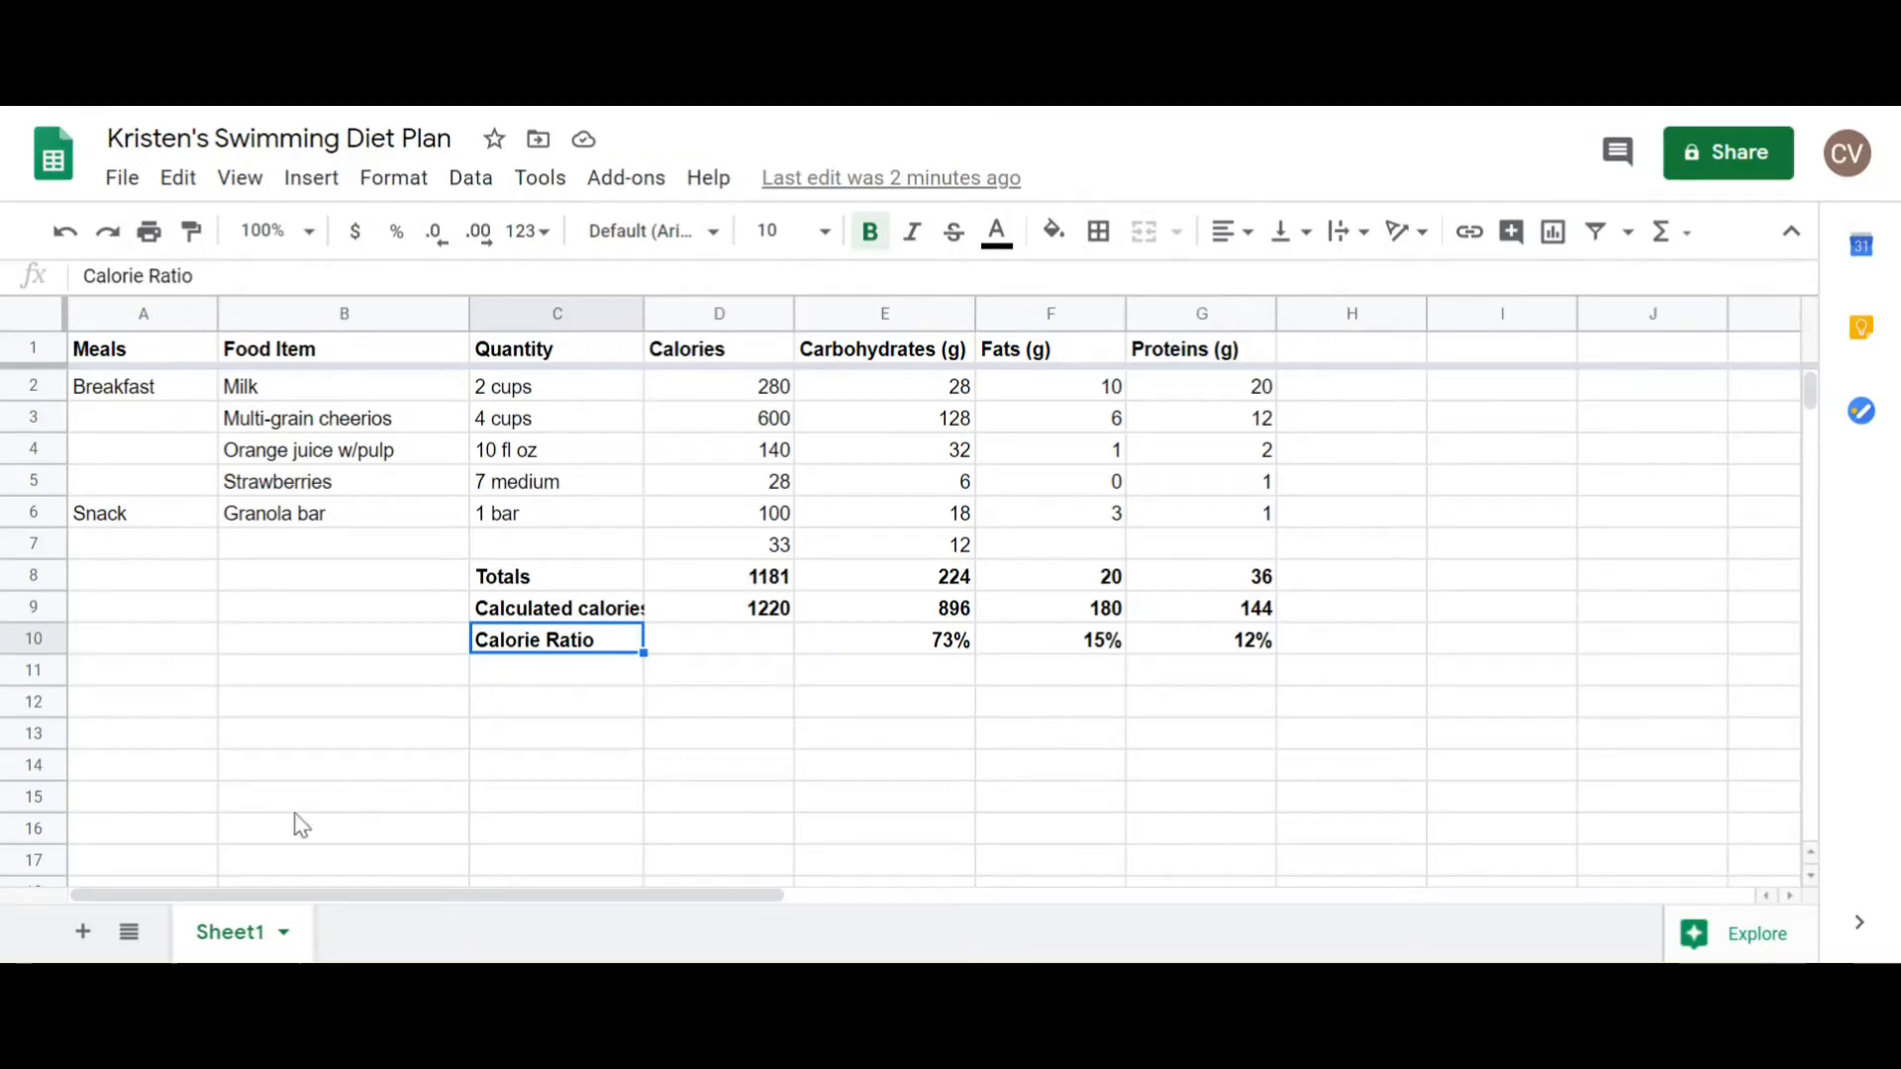
Step: Rename the sheet Sheet1 as "Workout" and duplicate it
{"action": "left_click", "coordinate": [284, 933]}
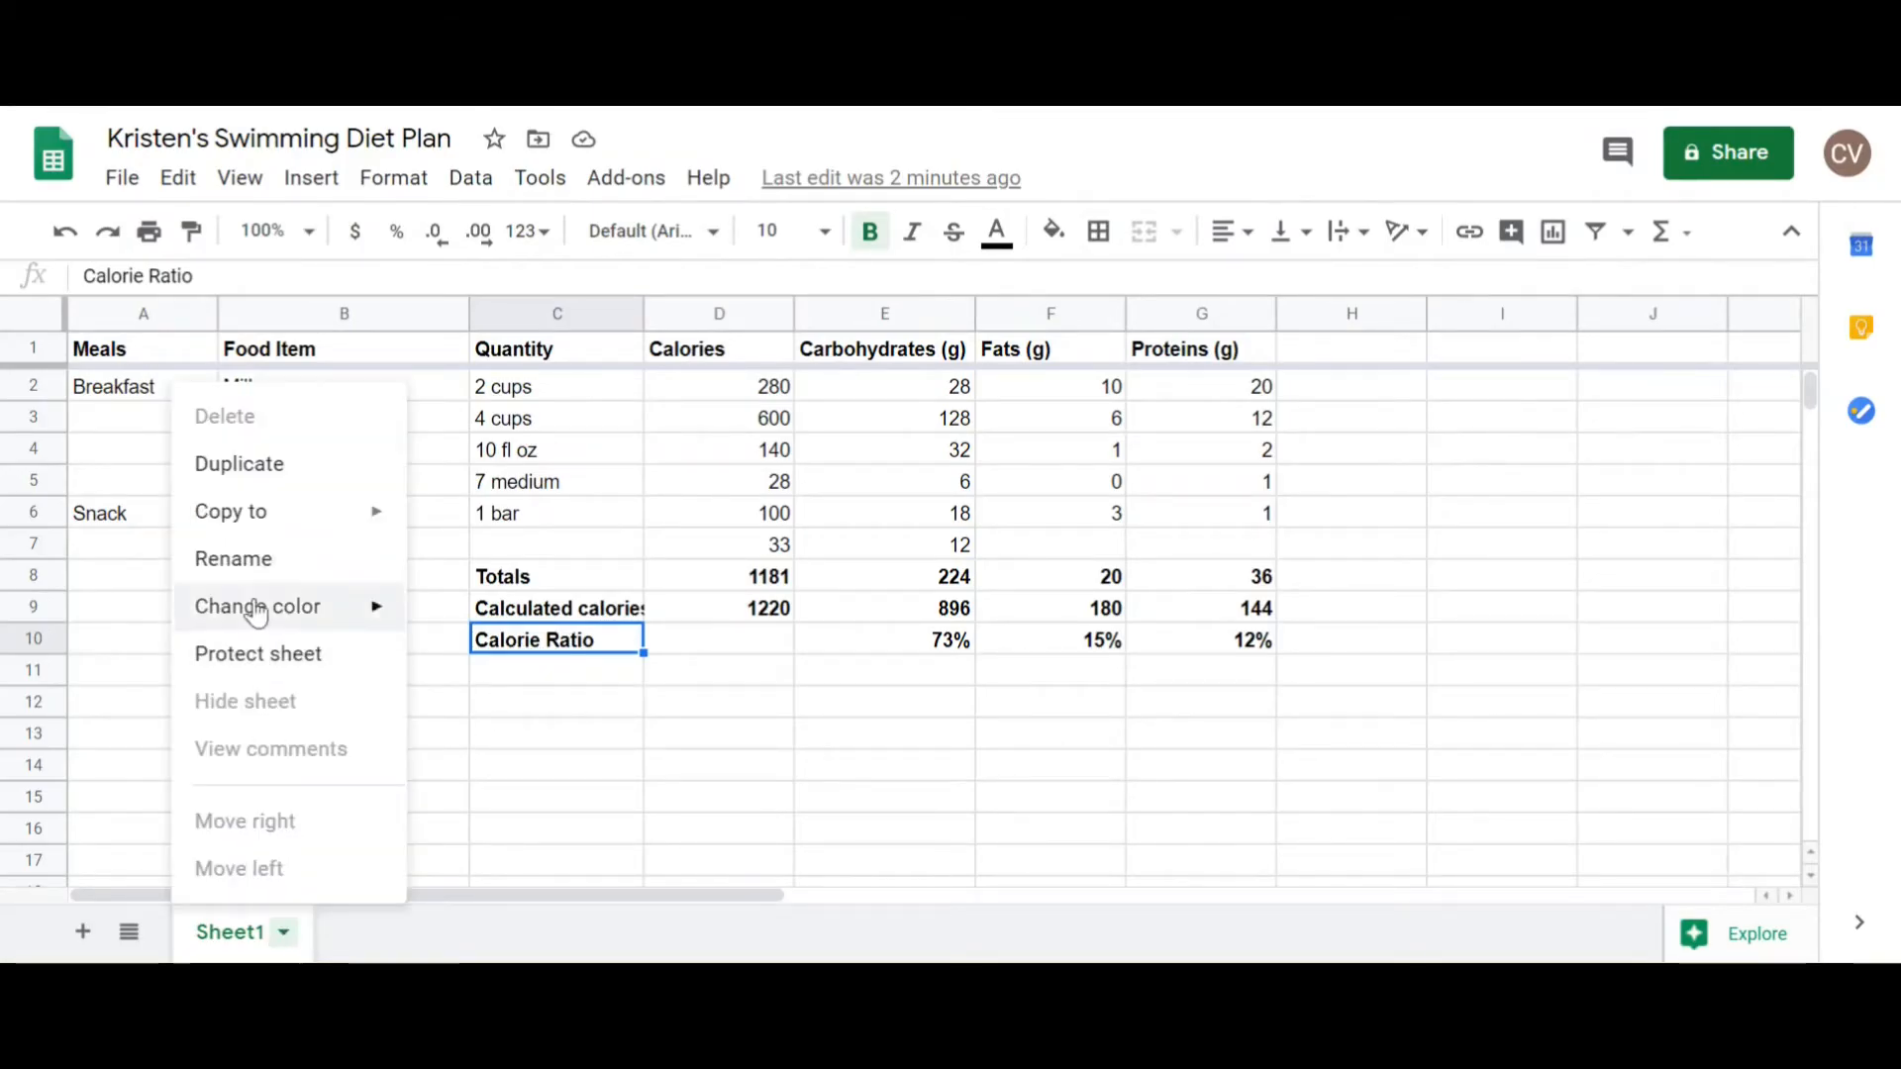
{"action": "left_click", "coordinate": [260, 559]}
{"action": "type", "text": "Workout"}
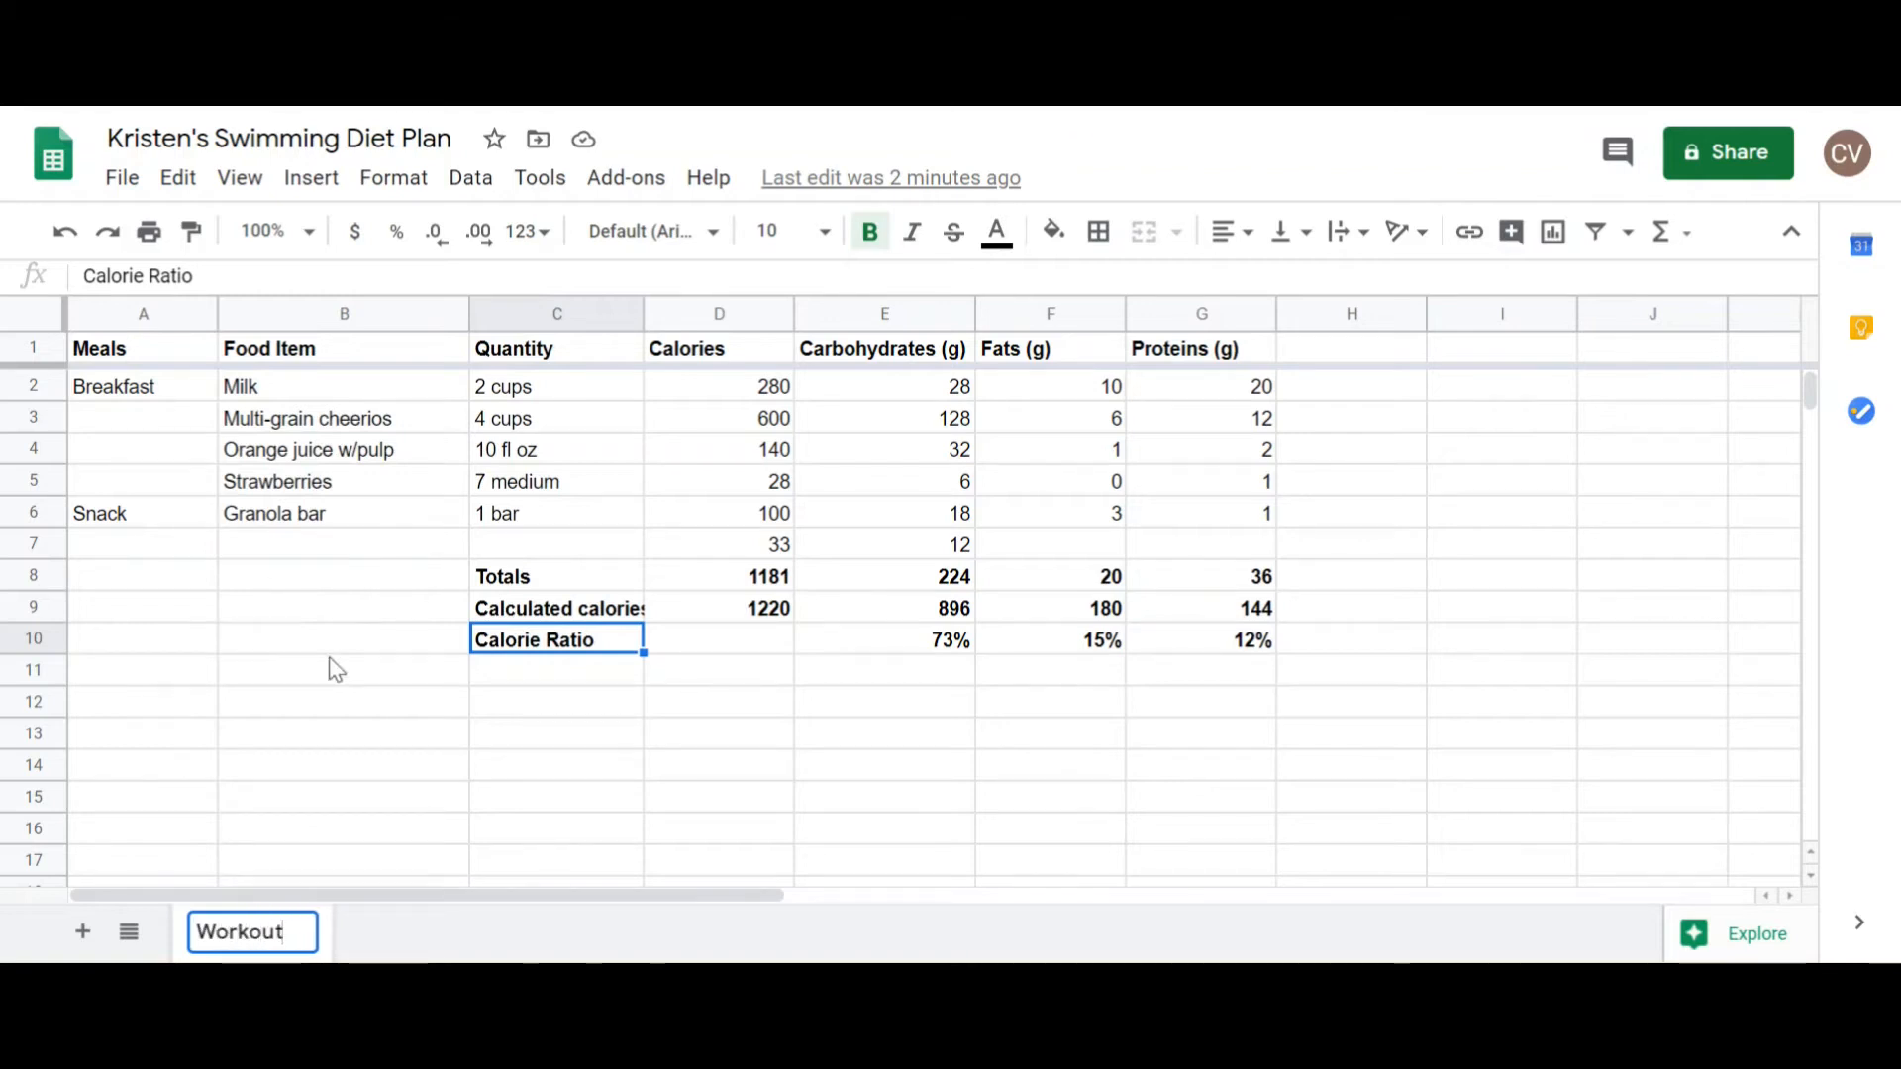
{"action": "left_click", "coordinate": [349, 669]}
{"action": "left_click", "coordinate": [306, 932]}
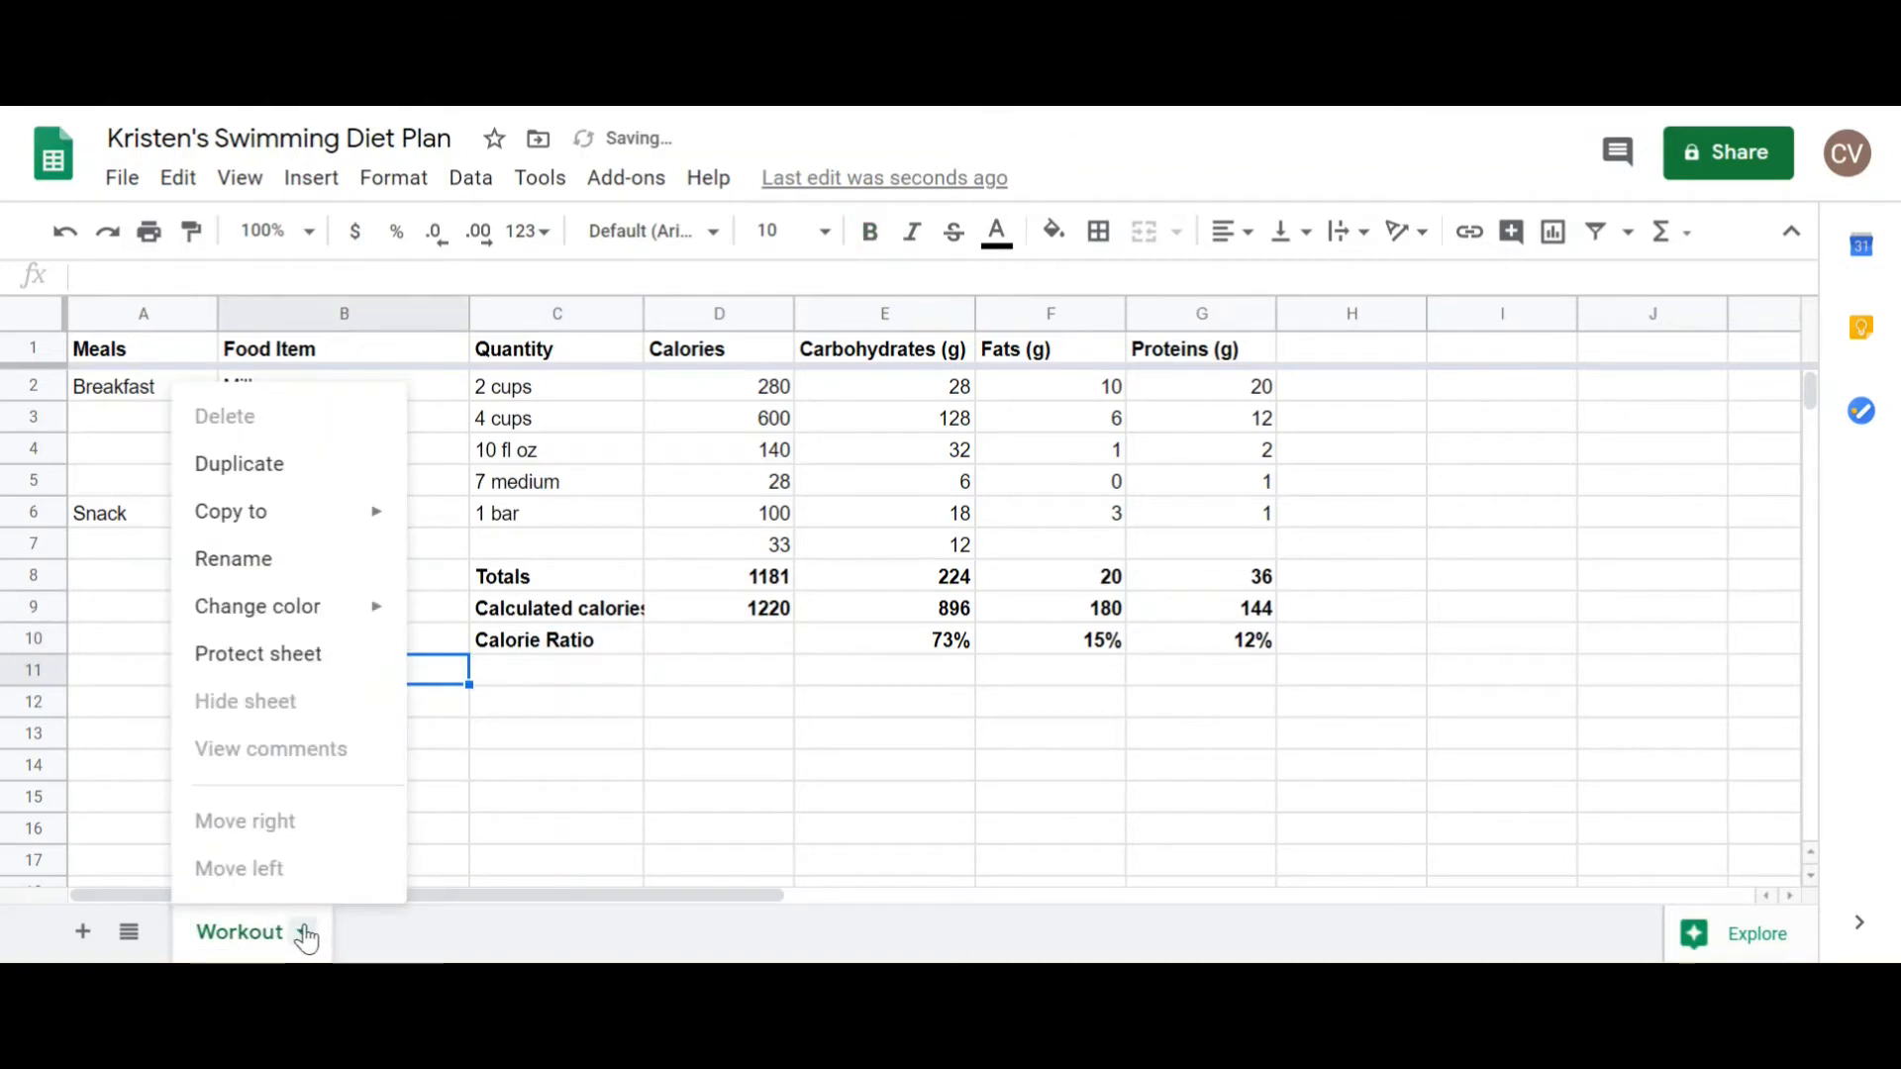
{"action": "left_click", "coordinate": [317, 471]}
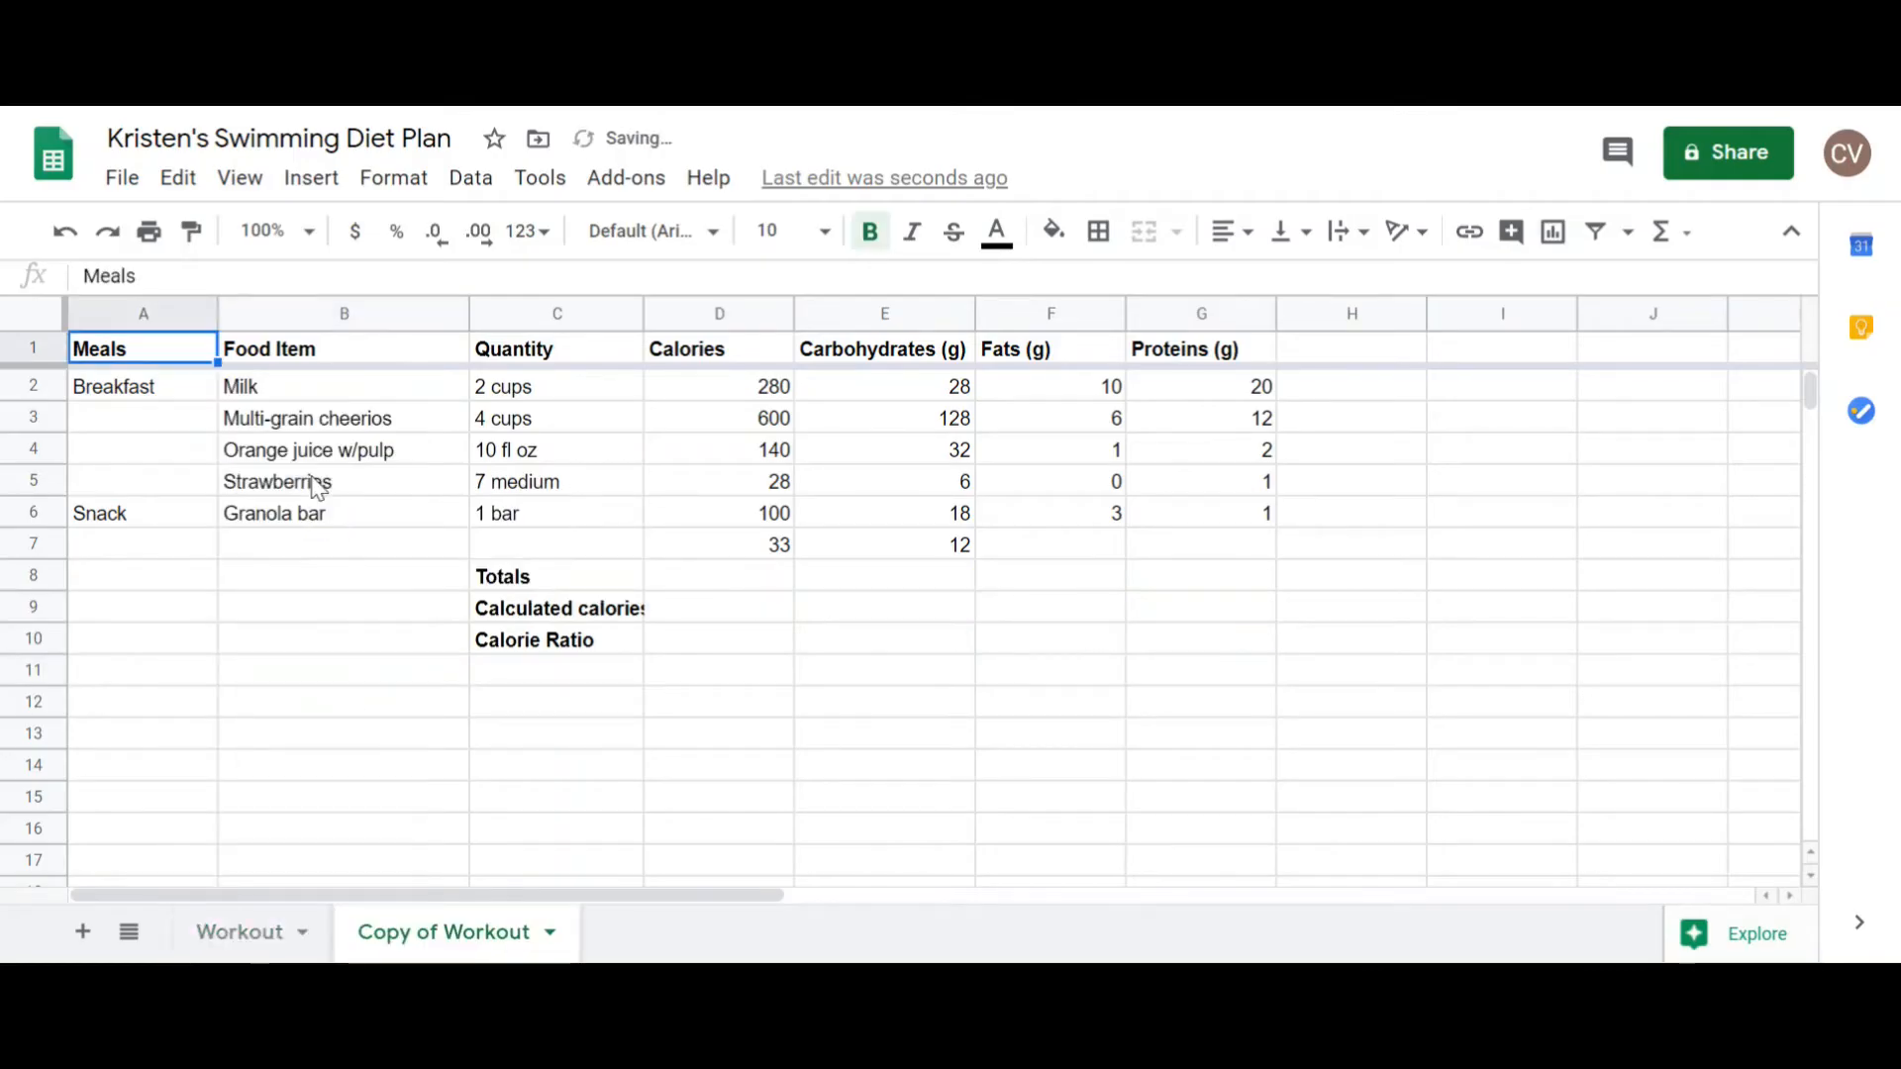
Step: Rename the duplicated sheet as "Swim Meet" and clear its food, quantity and nutrition entries in B2:G7
{"action": "left_click", "coordinate": [548, 931]}
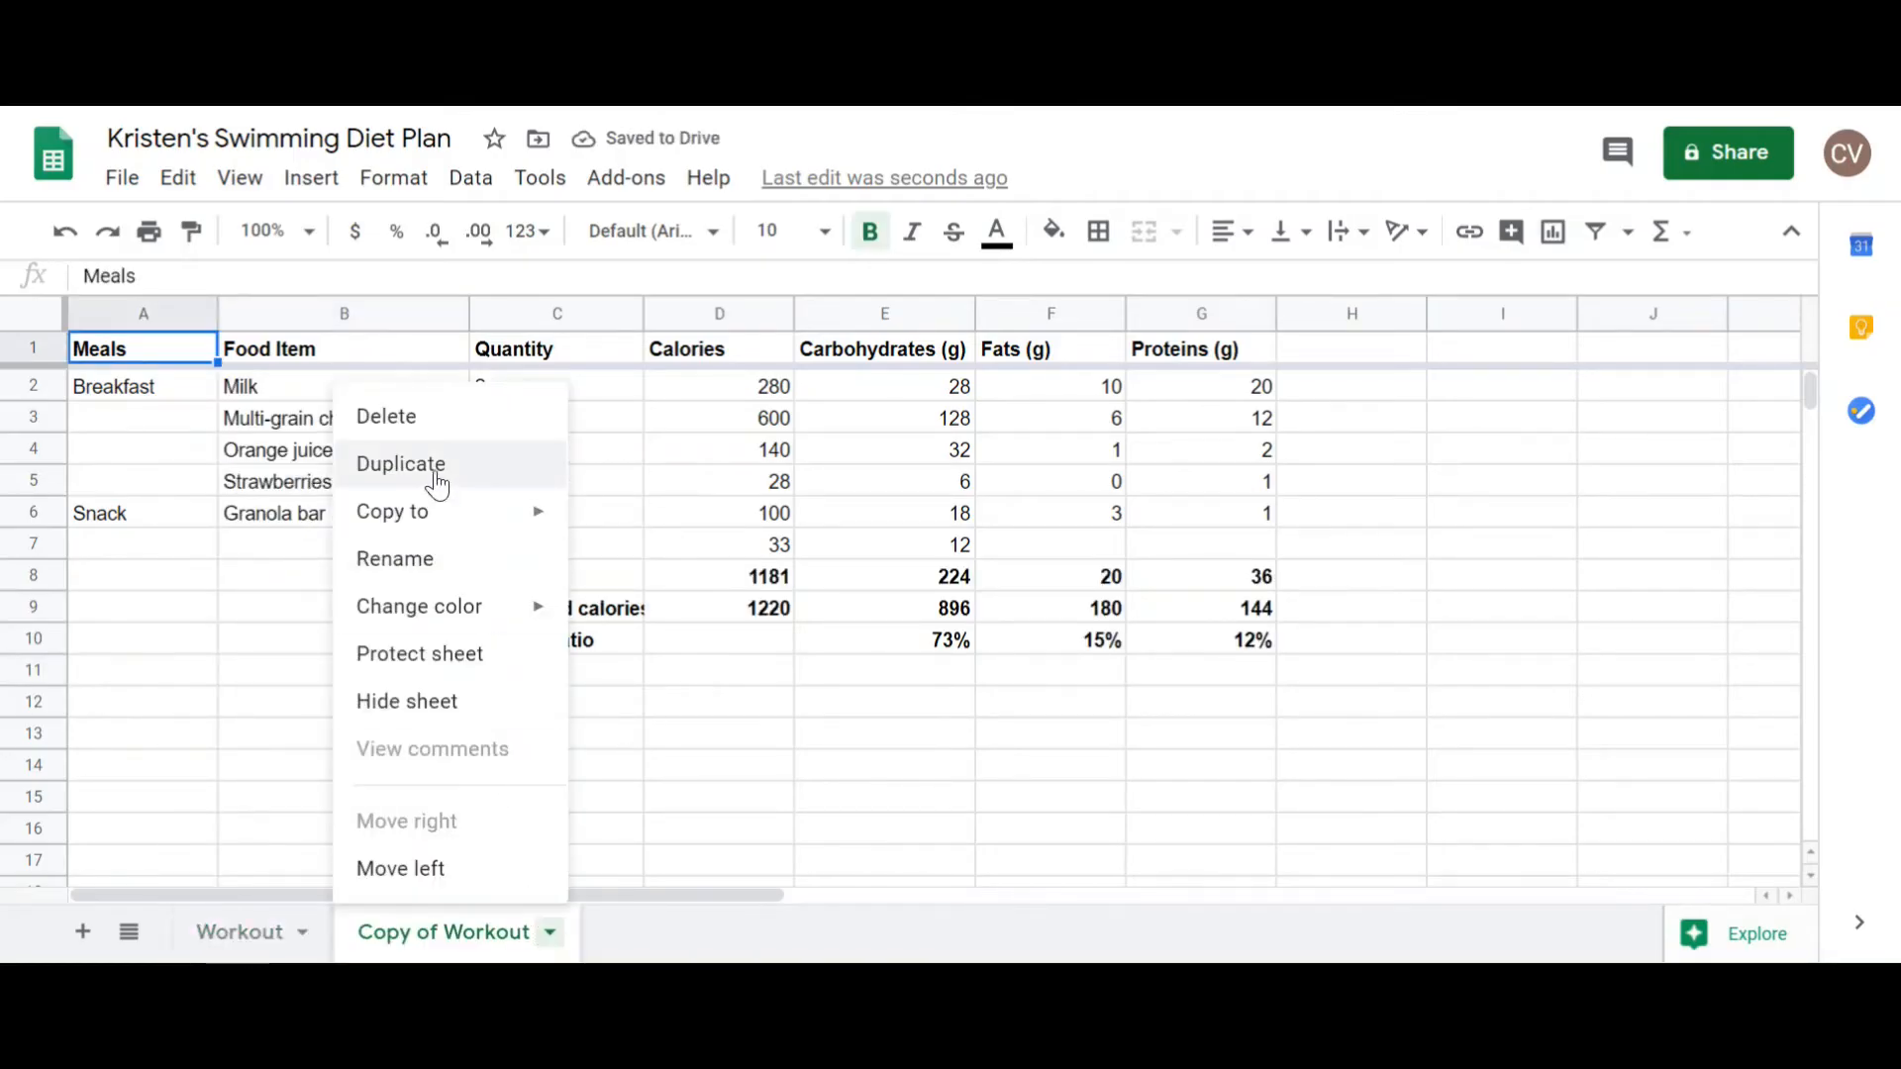
{"action": "left_click", "coordinate": [411, 560]}
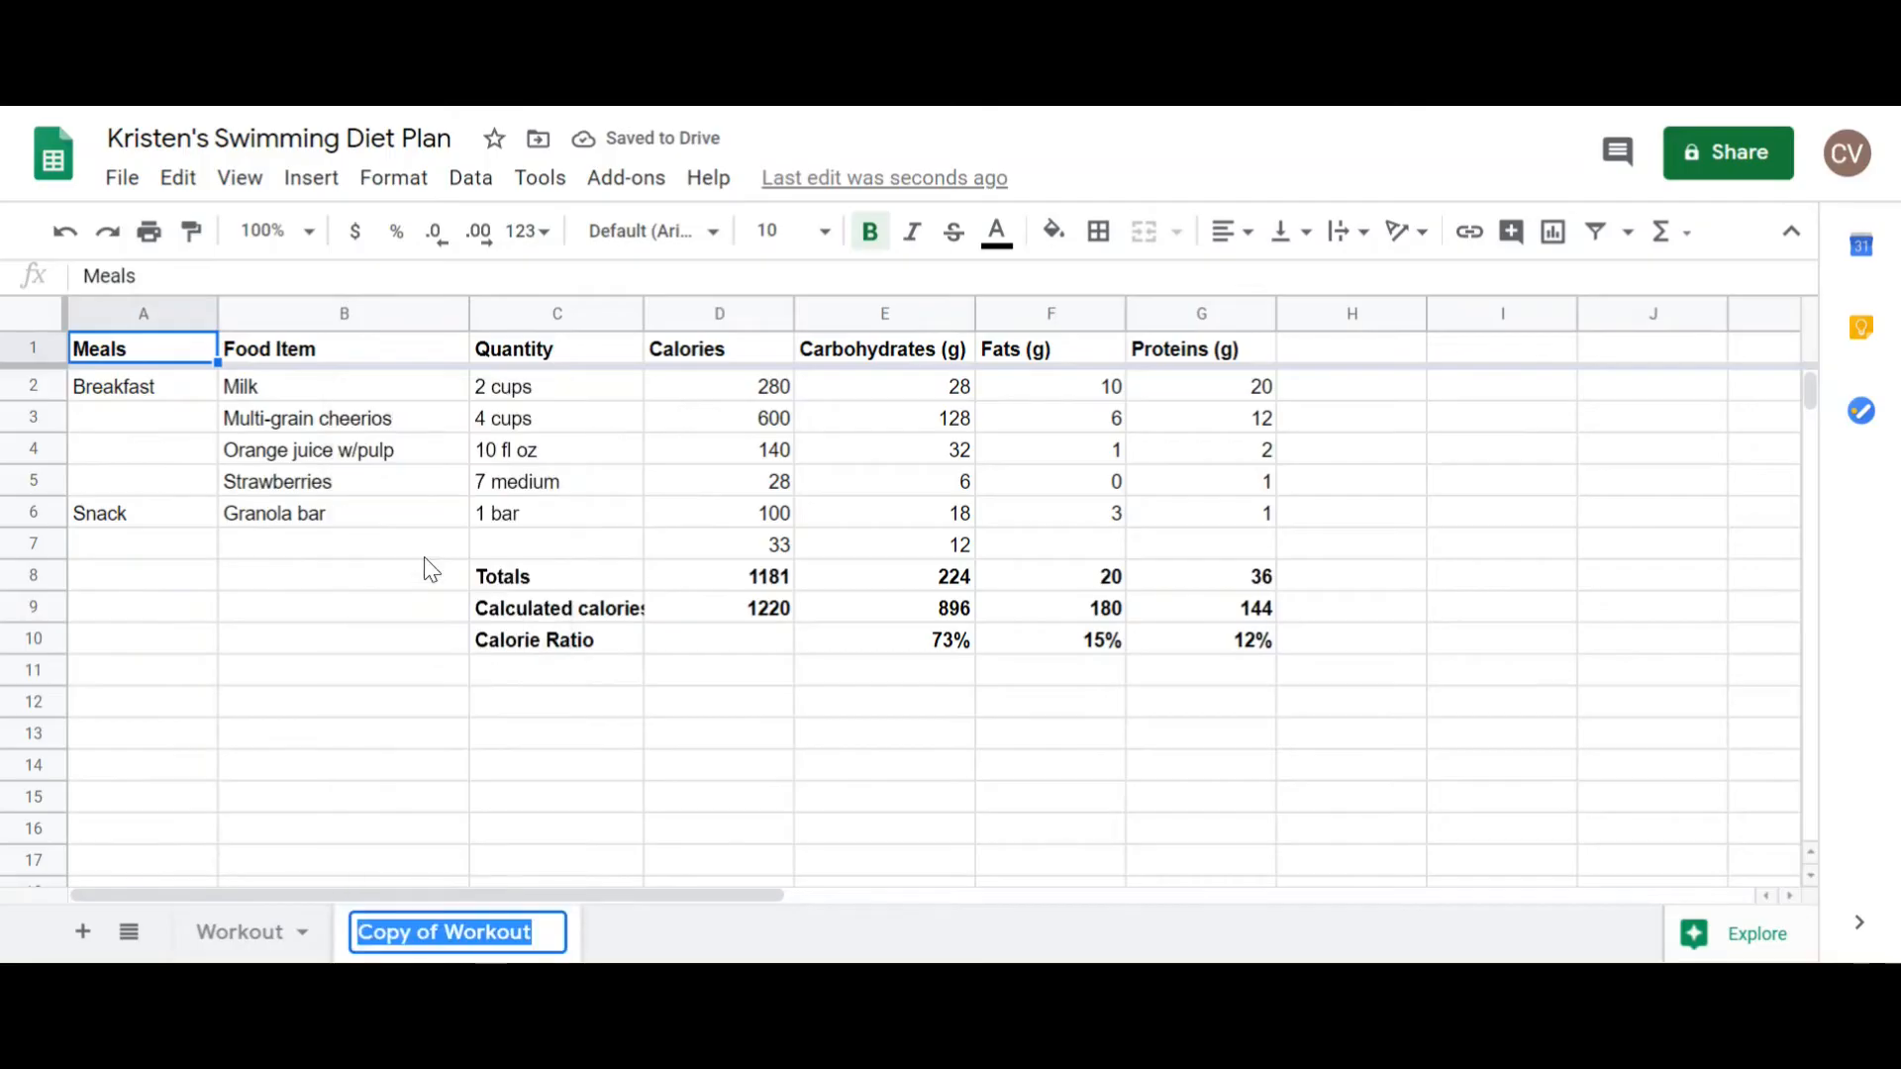
{"action": "type", "text": "Swim Meet"}
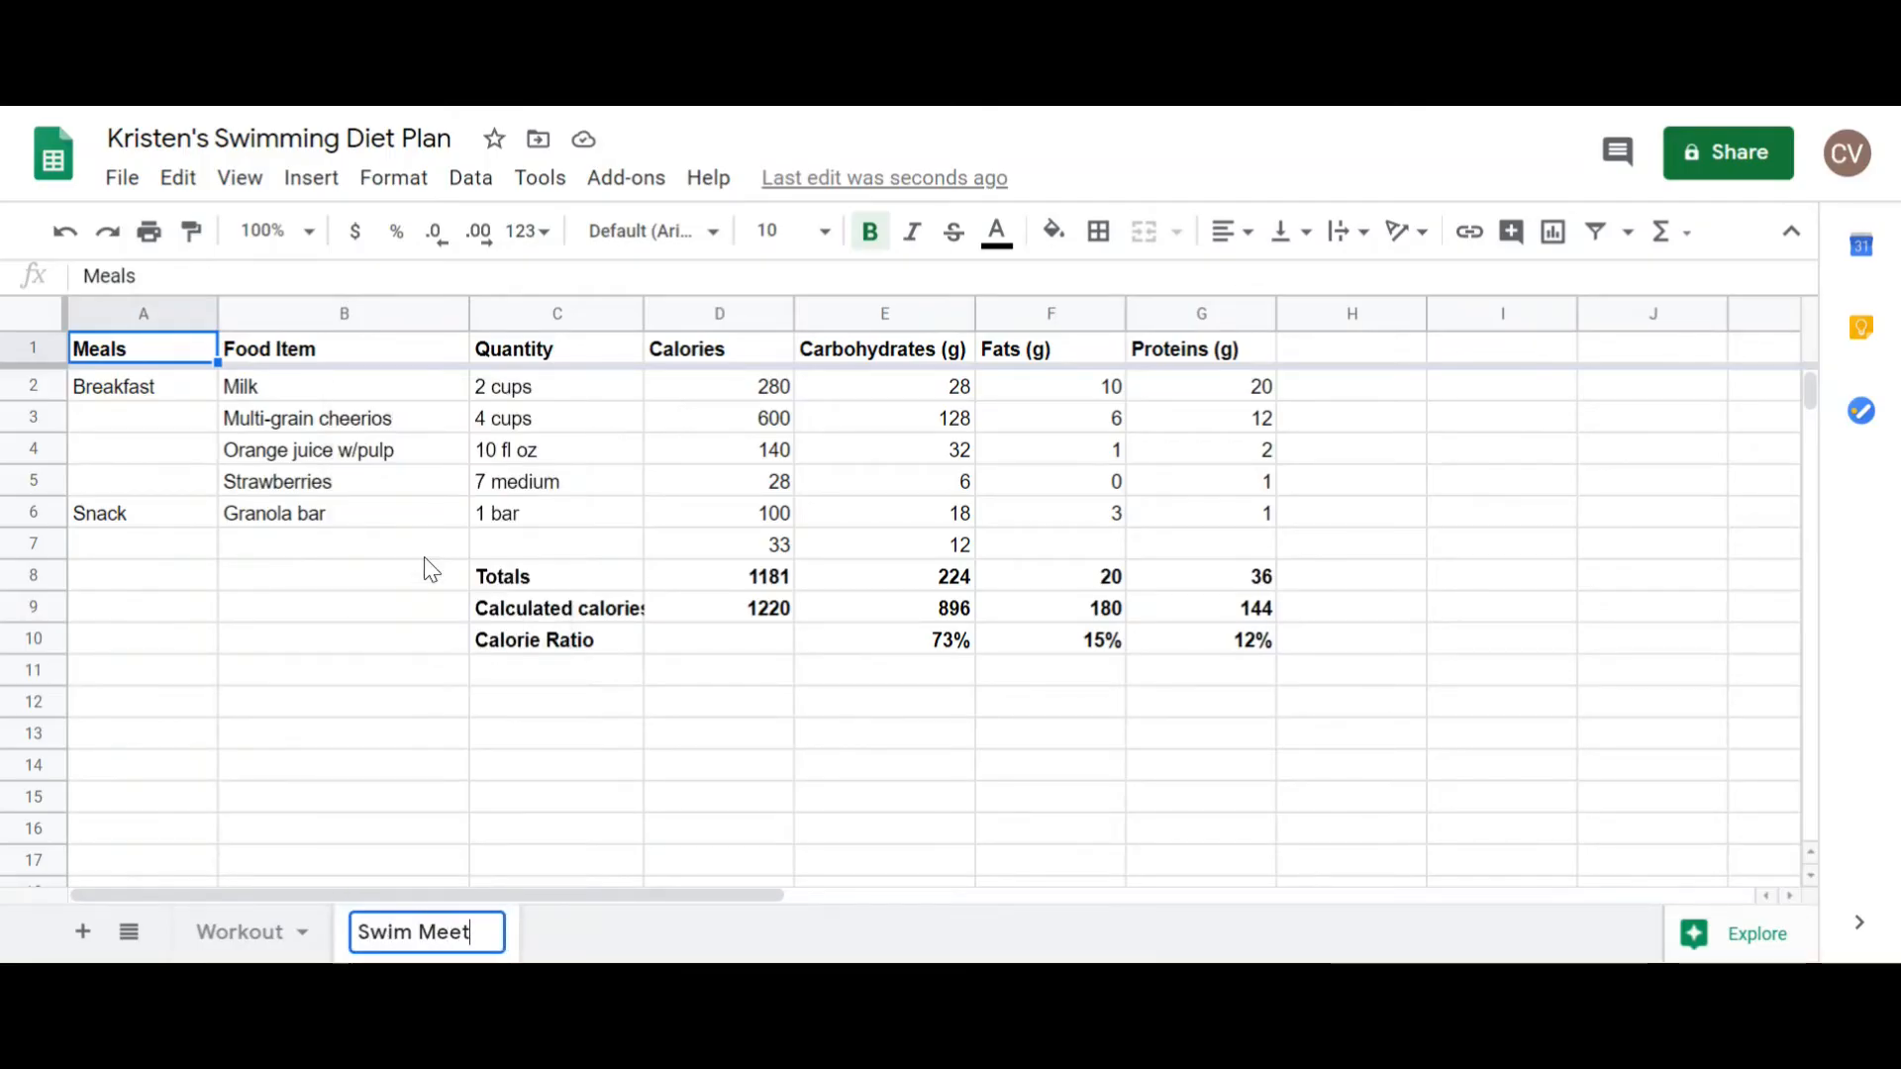
{"action": "left_click", "coordinate": [461, 644]}
{"action": "left_click_drag", "start_coordinate": [337, 386], "coordinate": [1198, 548]}
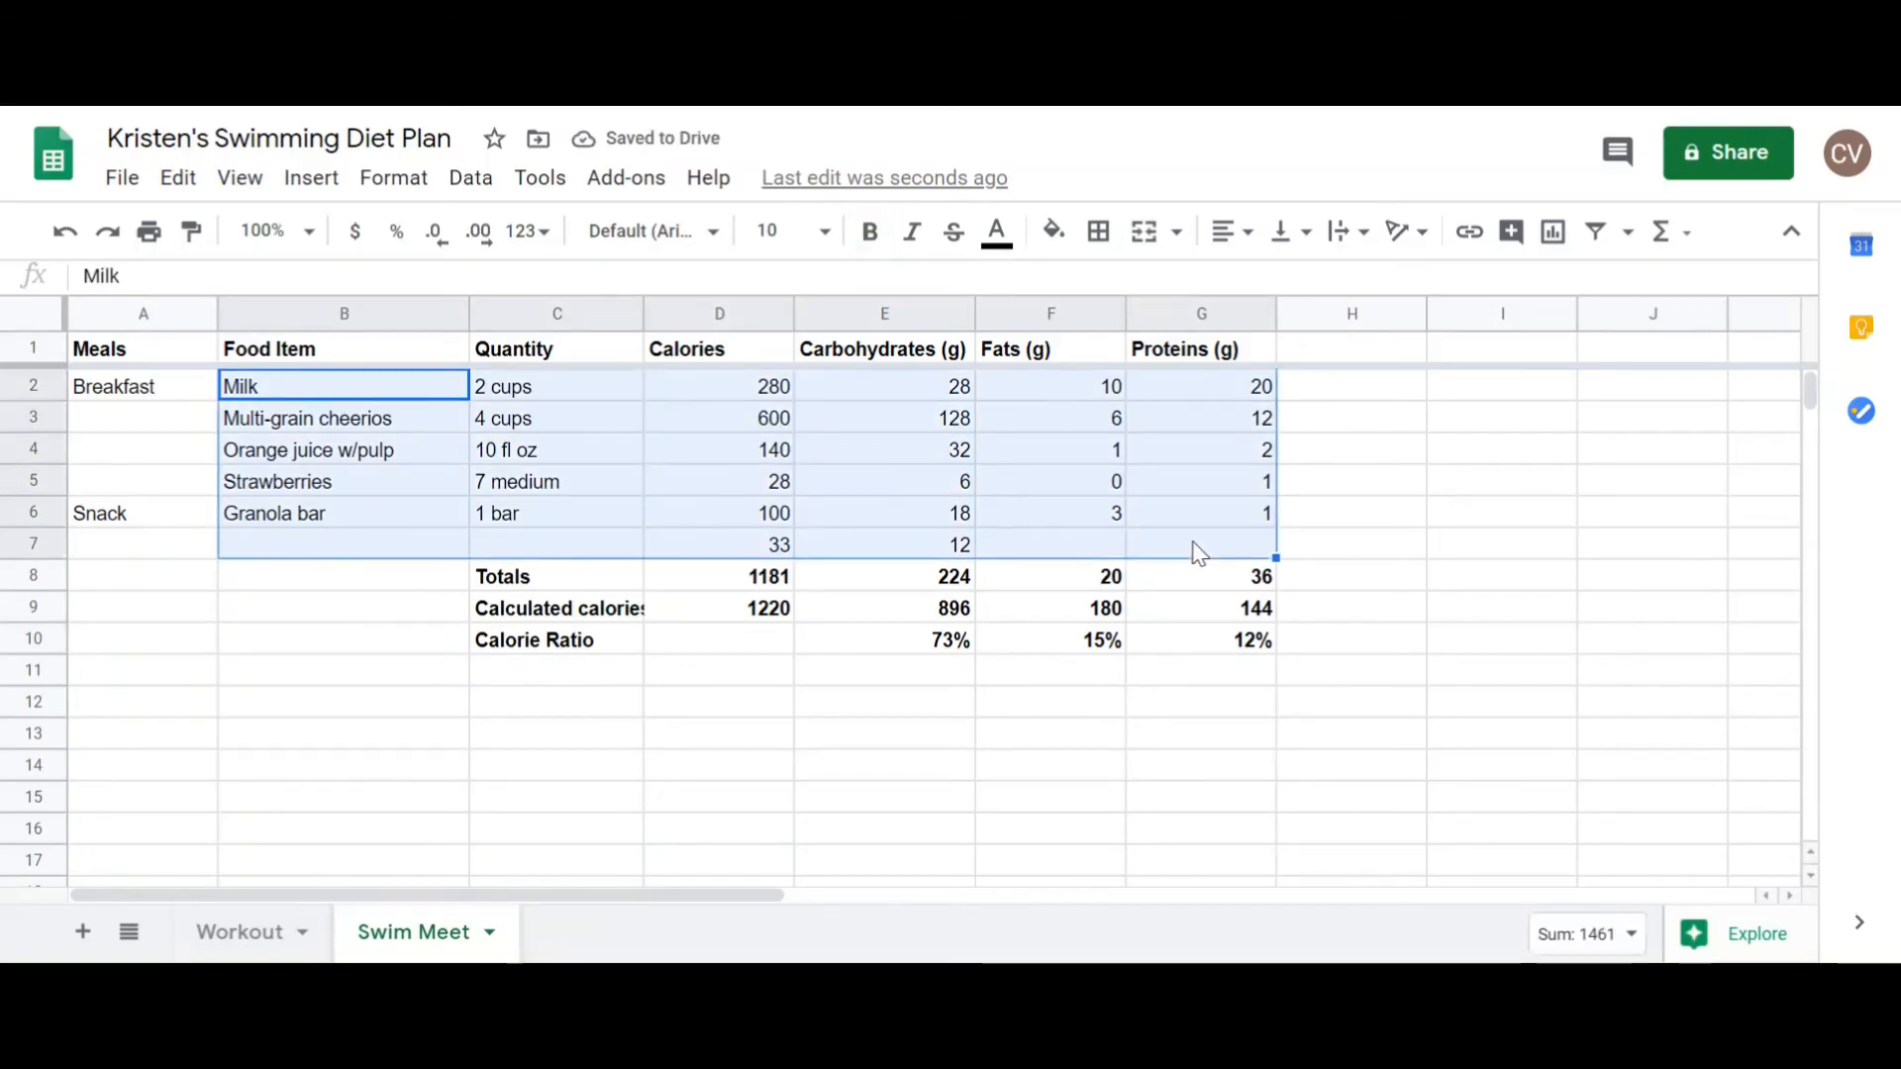
{"action": "key", "text": "Delete"}
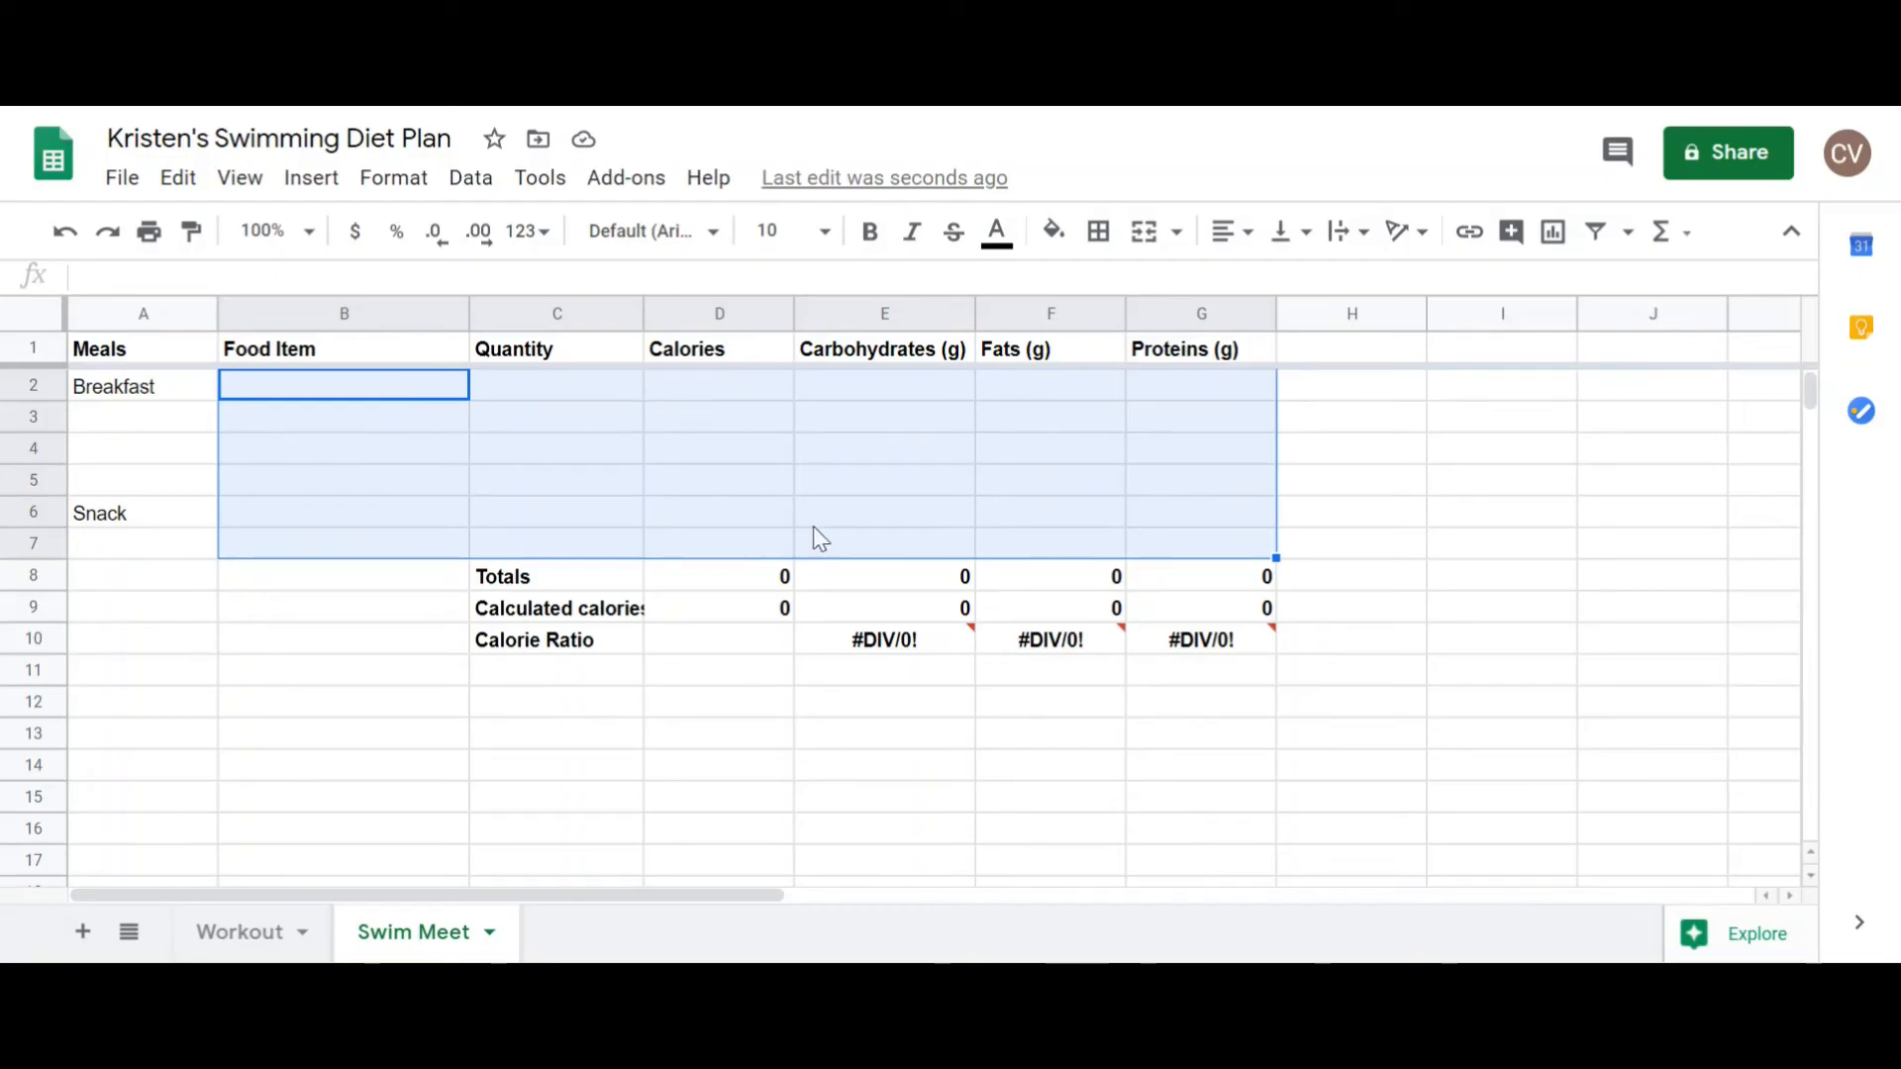
Step: Enter 44 calories, 22 g carbohydrates, 5 g fats and 2 g proteins in the first breakfast row of the Swim Meet sheet
{"action": "left_click", "coordinate": [770, 390]}
{"action": "type", "text": "44"}
{"action": "key", "text": "Tab"}
{"action": "type", "text": "22"}
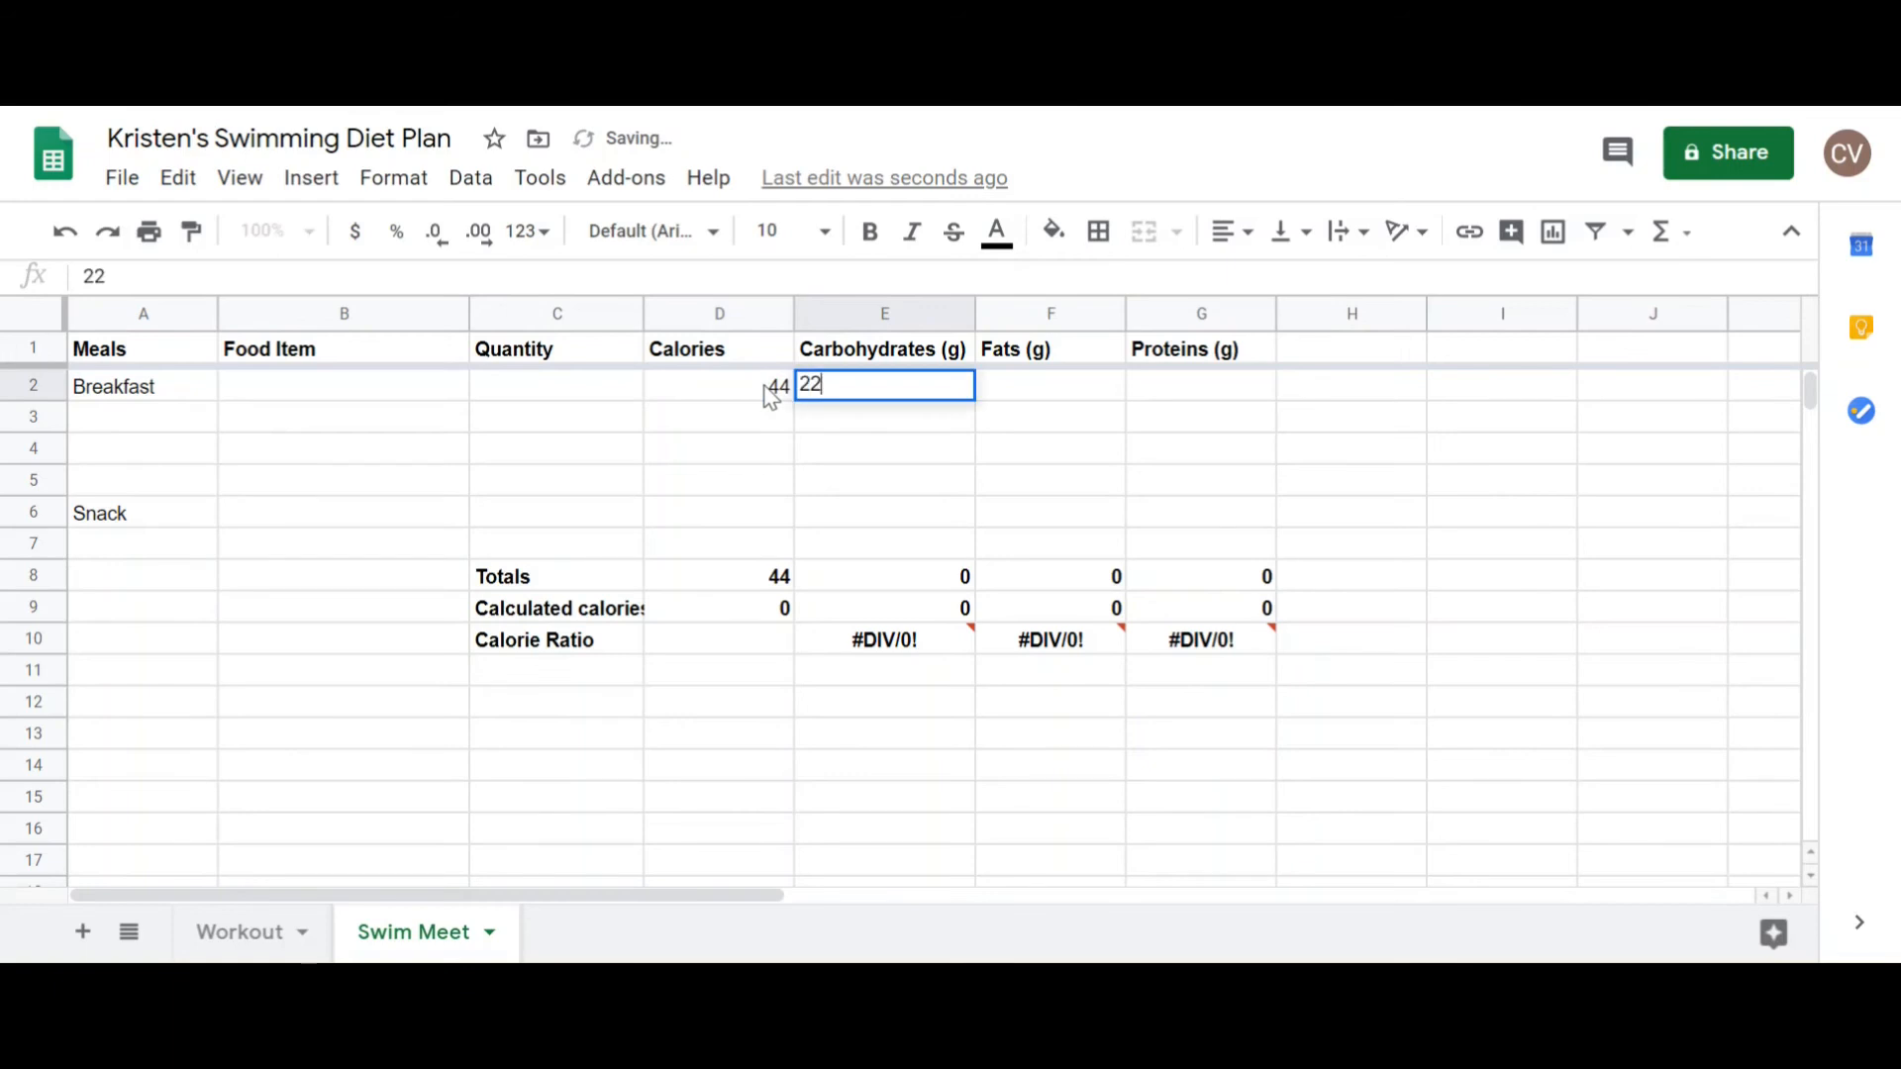
{"action": "key", "text": "Tab"}
{"action": "type", "text": "5"}
{"action": "key", "text": "Tab"}
{"action": "type", "text": "2"}
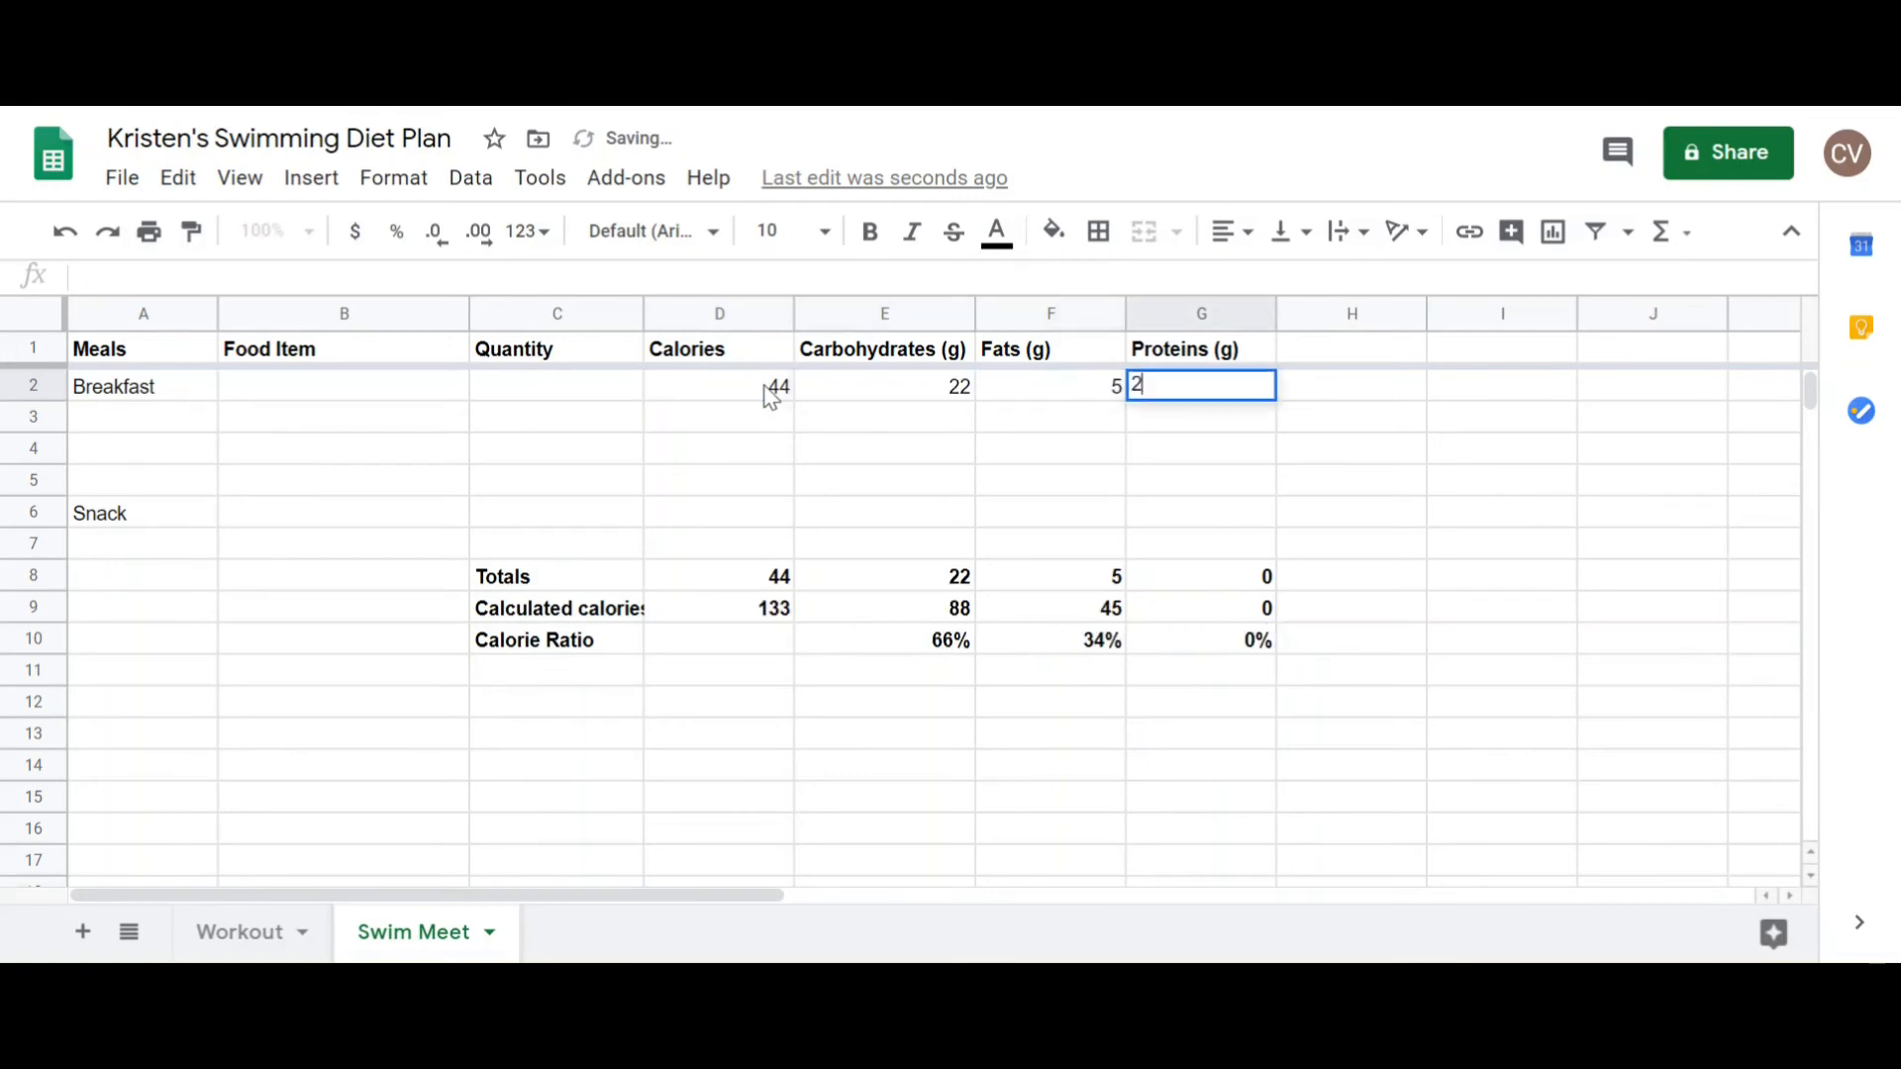
{"action": "key", "text": "Return"}
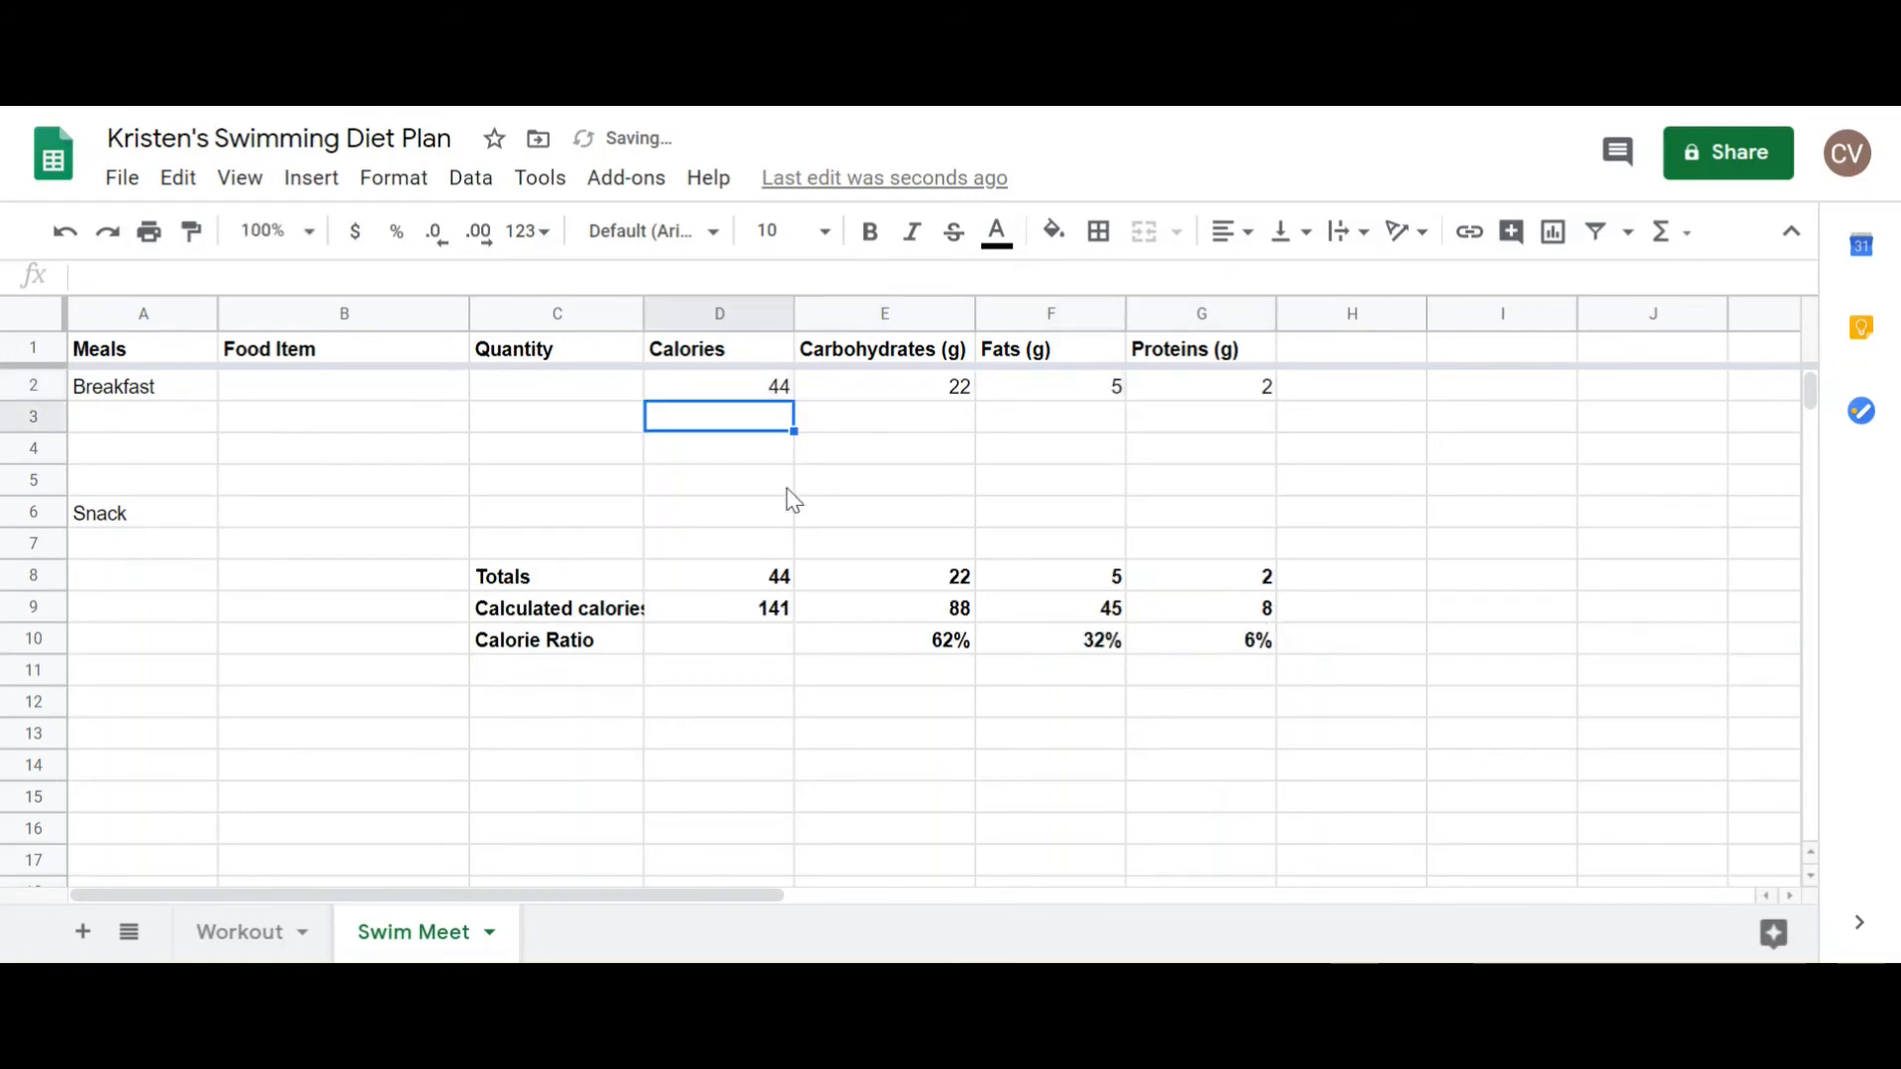
{"action": "left_click", "coordinate": [782, 487]}
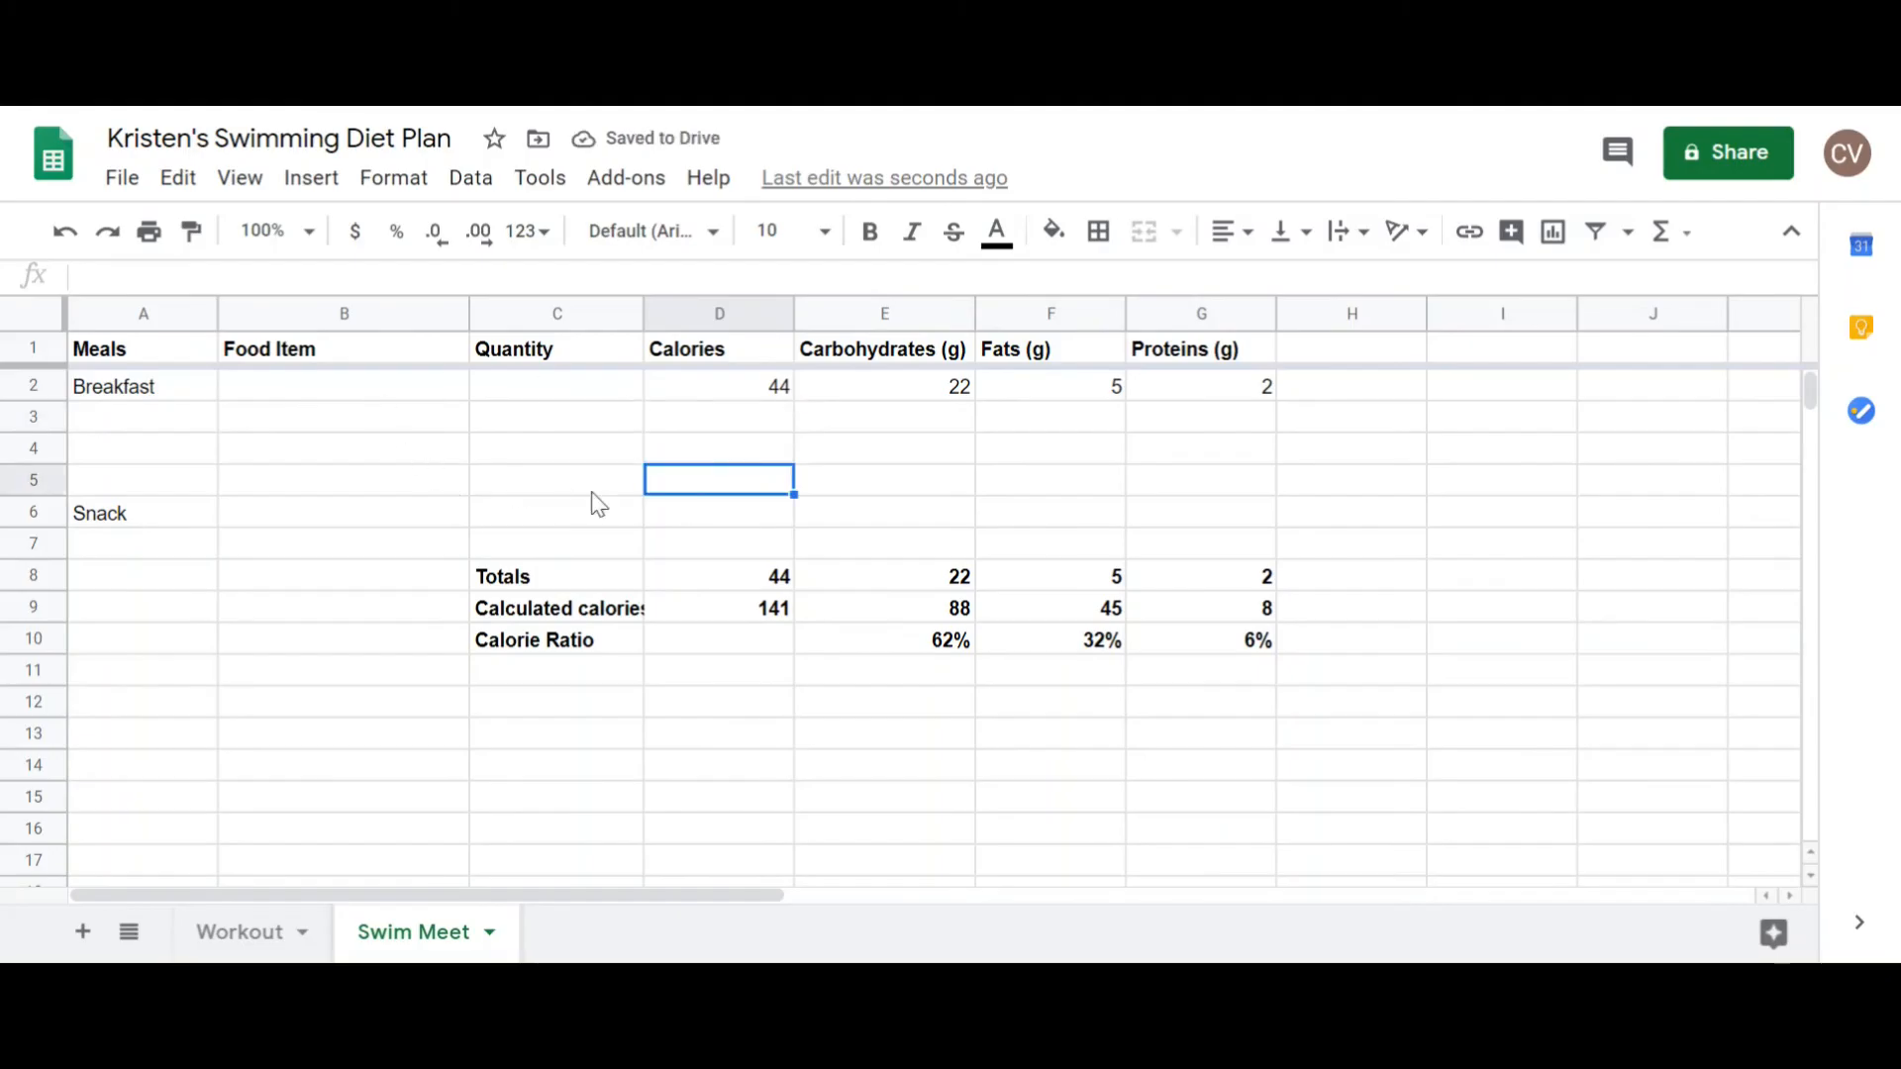